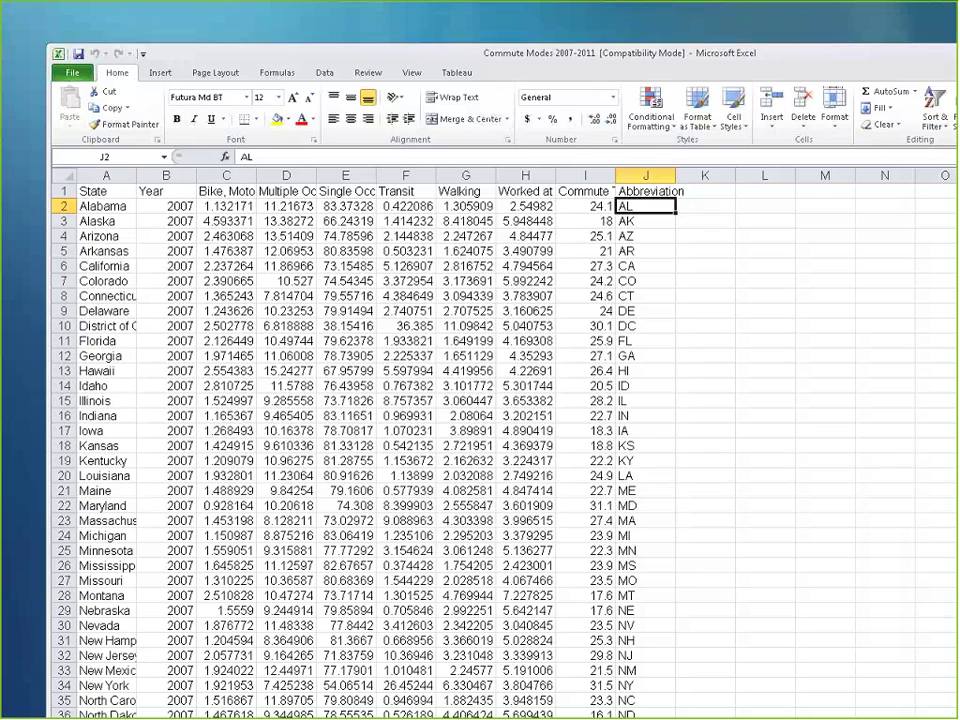
Step: Examine the commute data's columns and compare the Alabama rows for 2007 and 2008 in the Excel sheet
drag(685, 44, 688, 72)
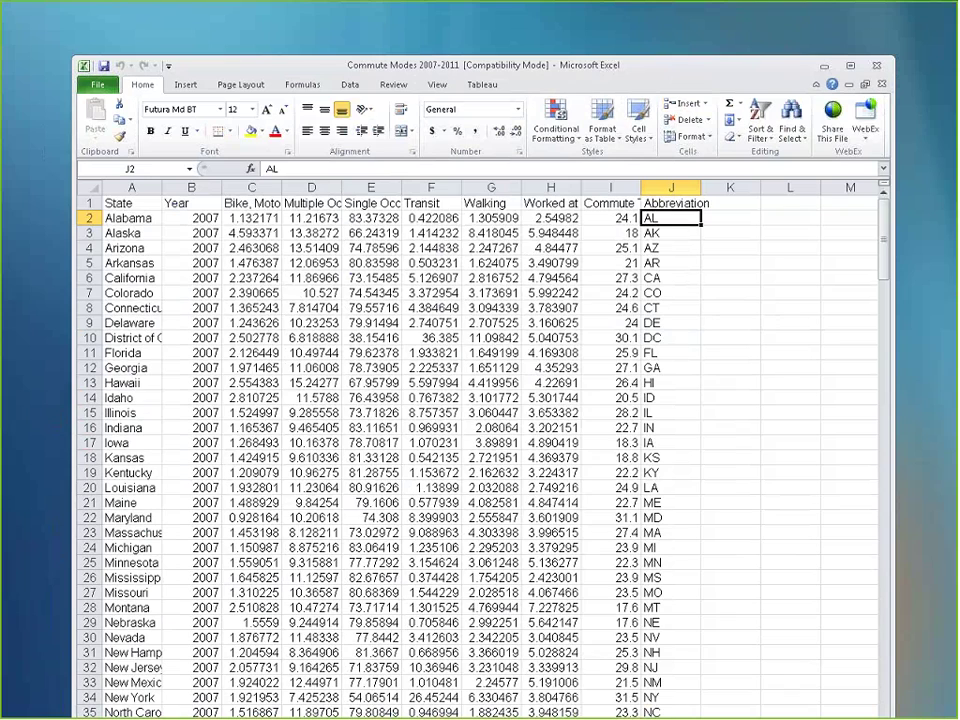
drag(883, 231, 865, 212)
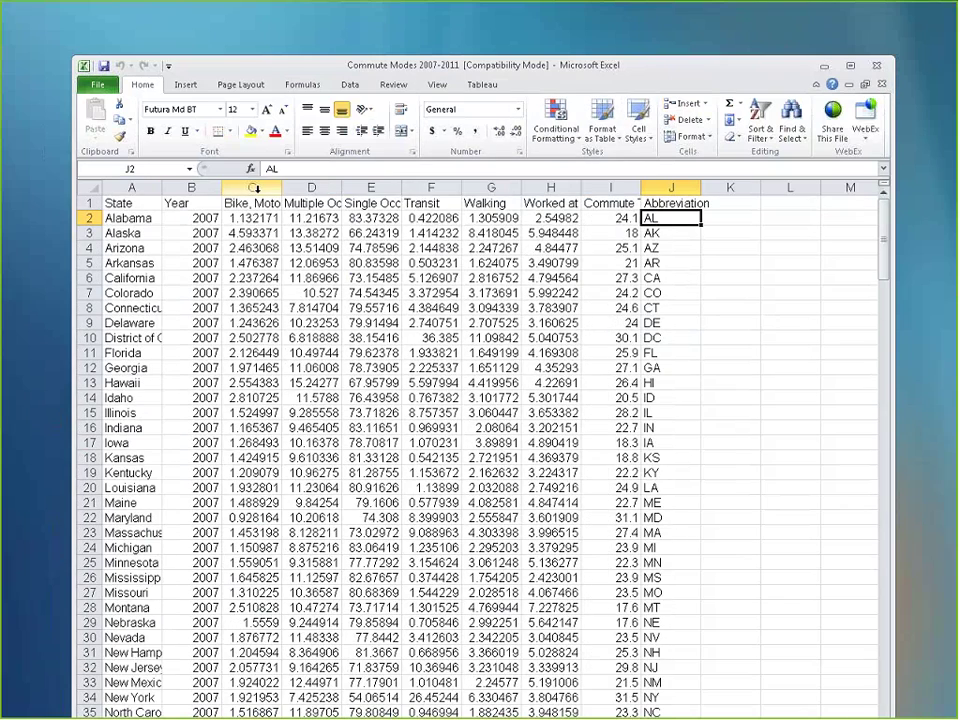
click(128, 218)
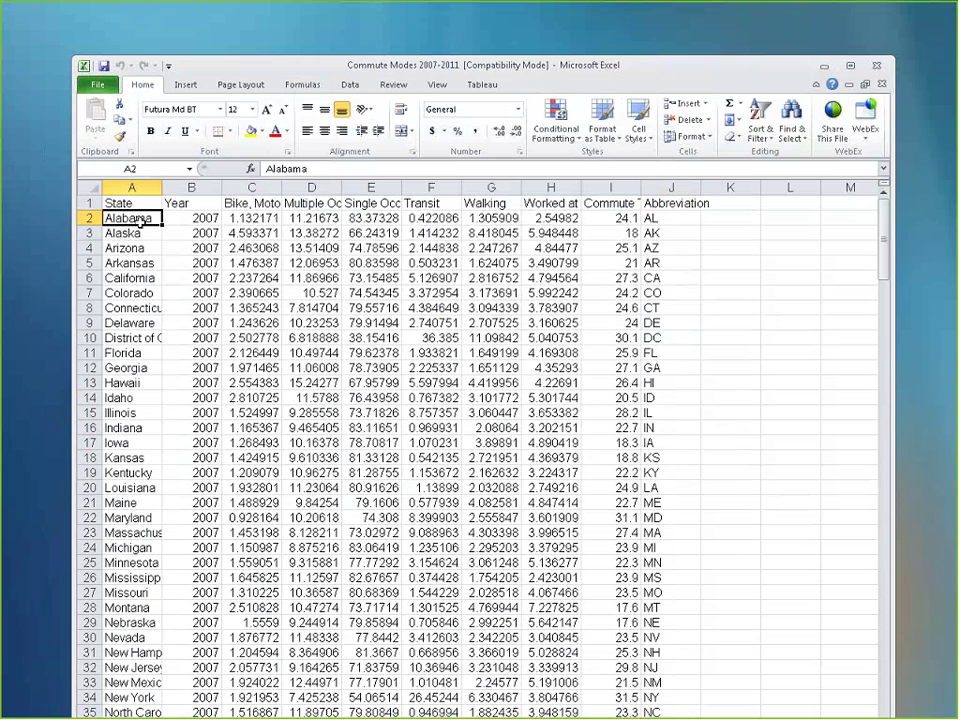
click(200, 218)
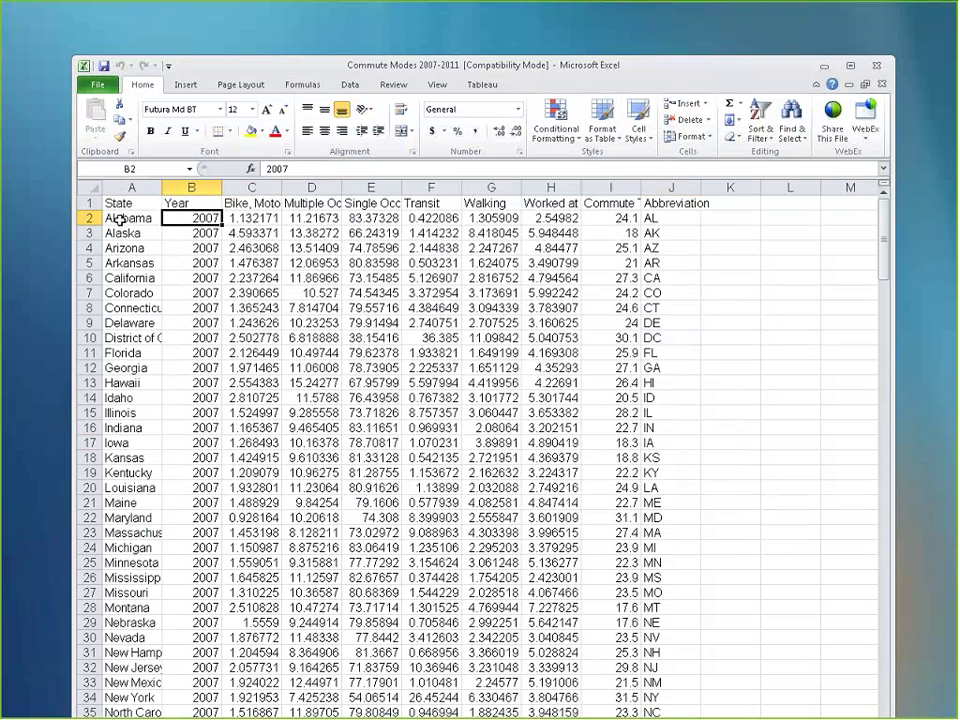
click(85, 218)
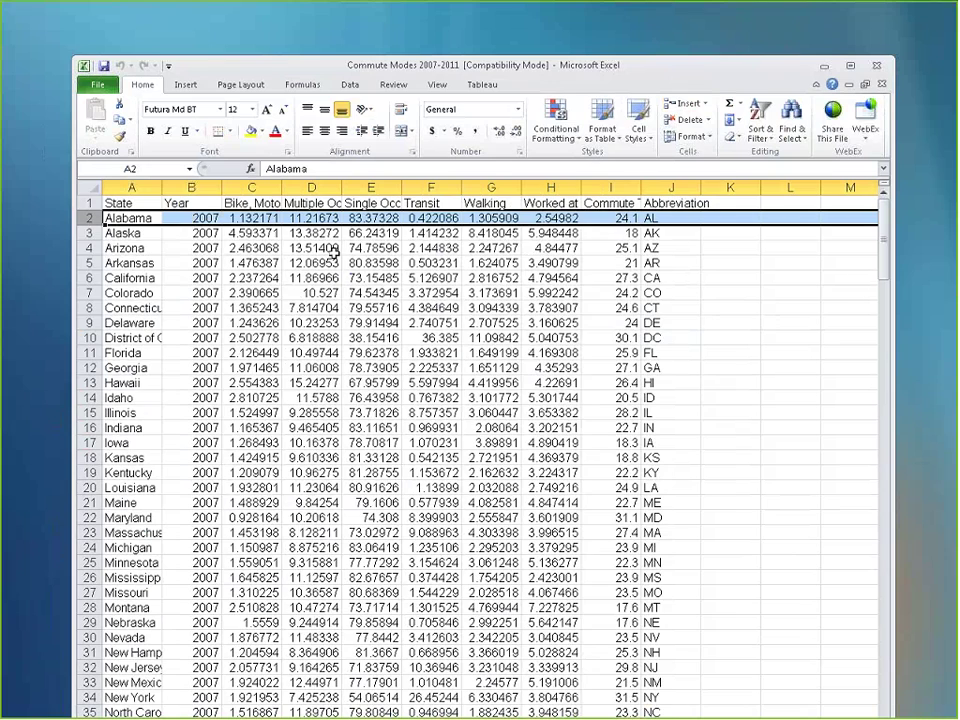
drag(884, 263, 884, 360)
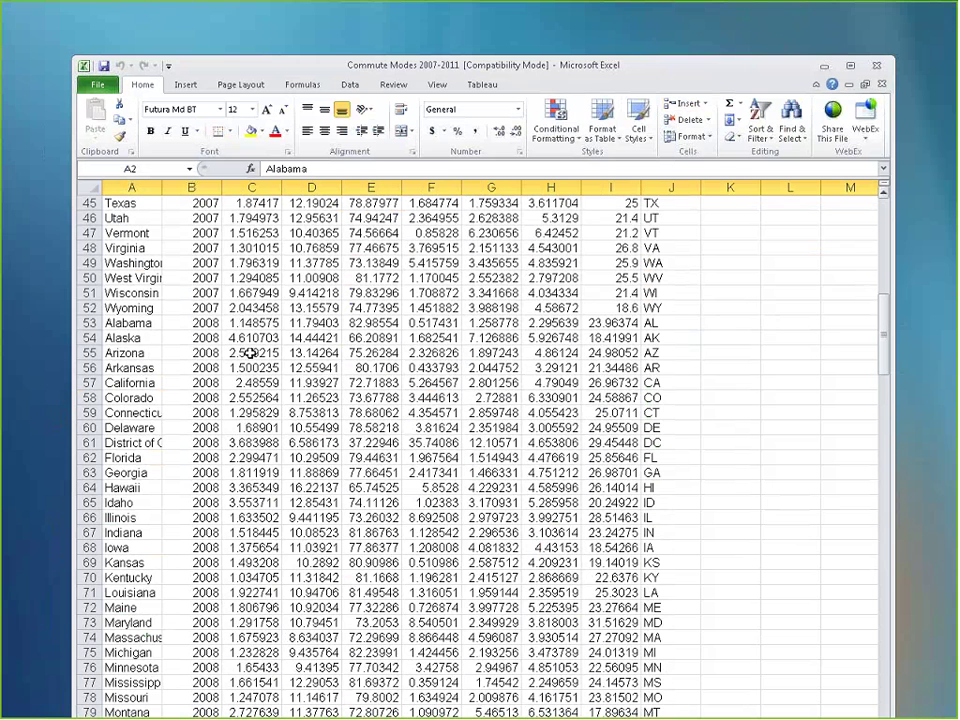
click(84, 324)
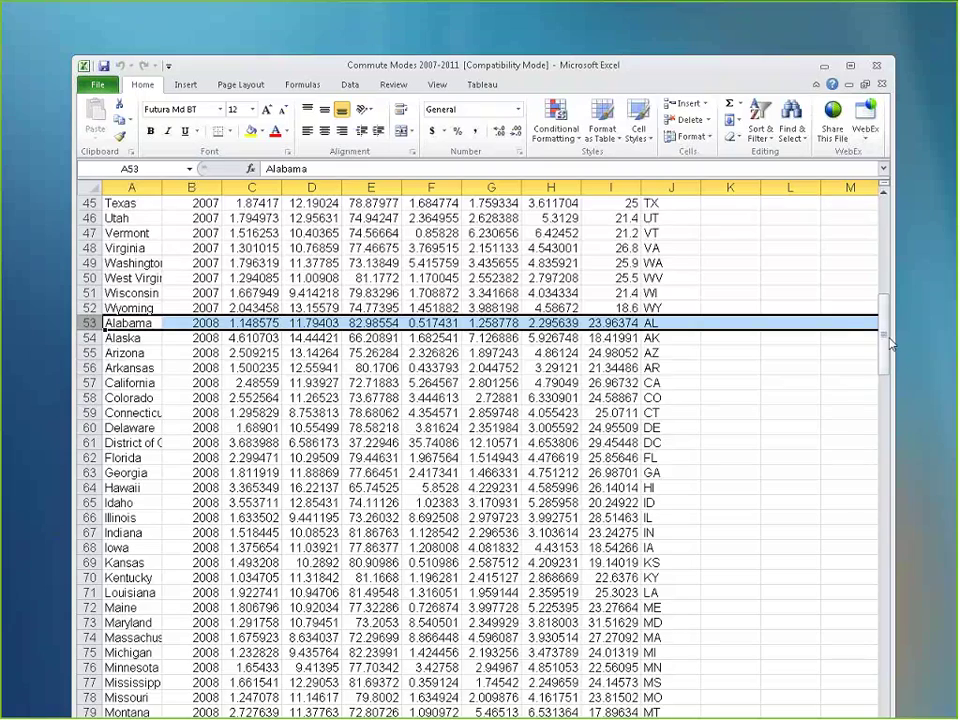
mouse_move(890, 343)
mouse_down()
mouse_move(888, 405)
mouse_move(888, 351)
mouse_up()
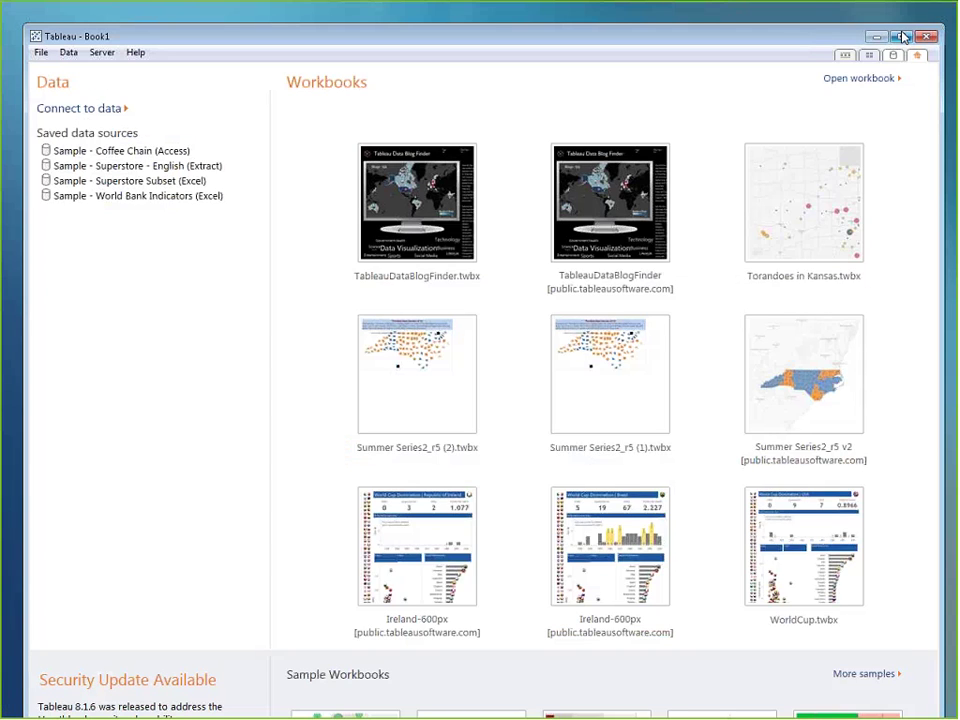
Step: Review the available data connection types in Tableau Desktop and close the program
click(903, 37)
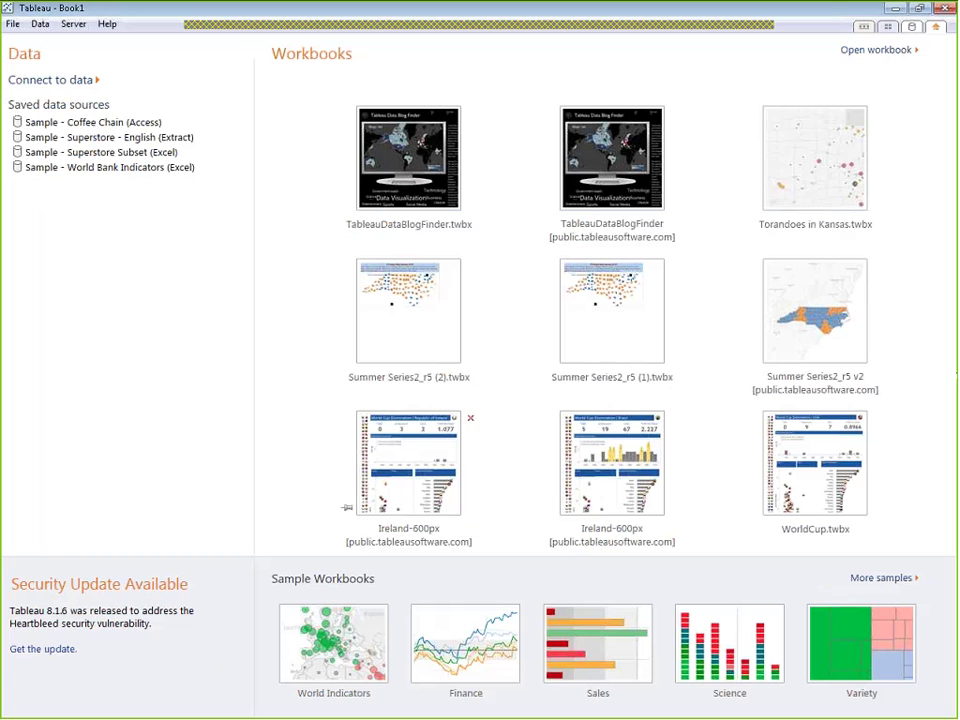
click(68, 81)
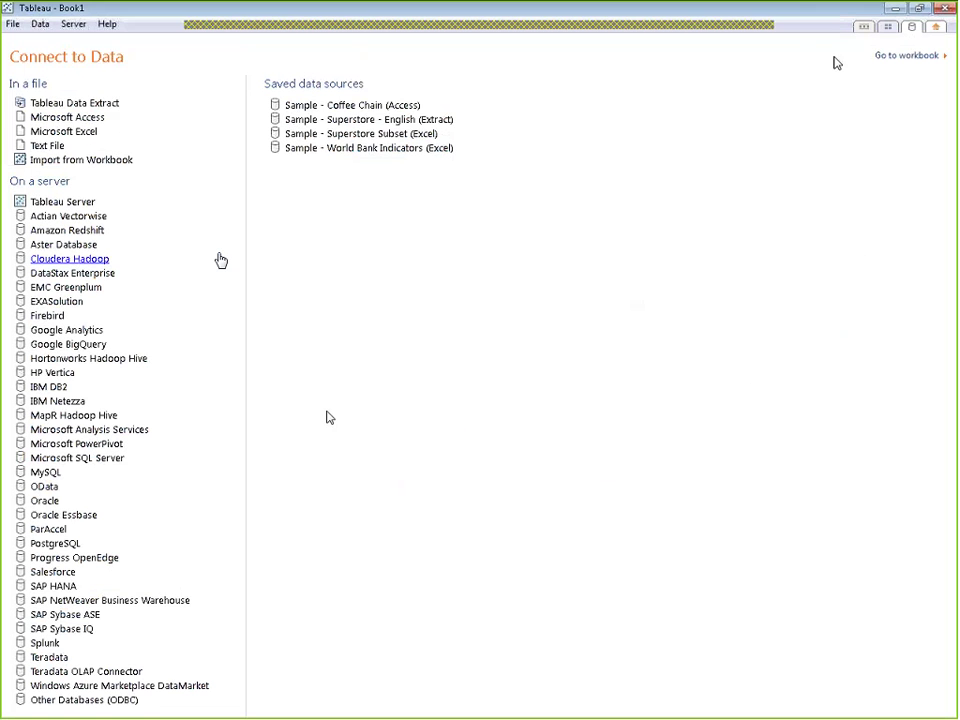
click(920, 8)
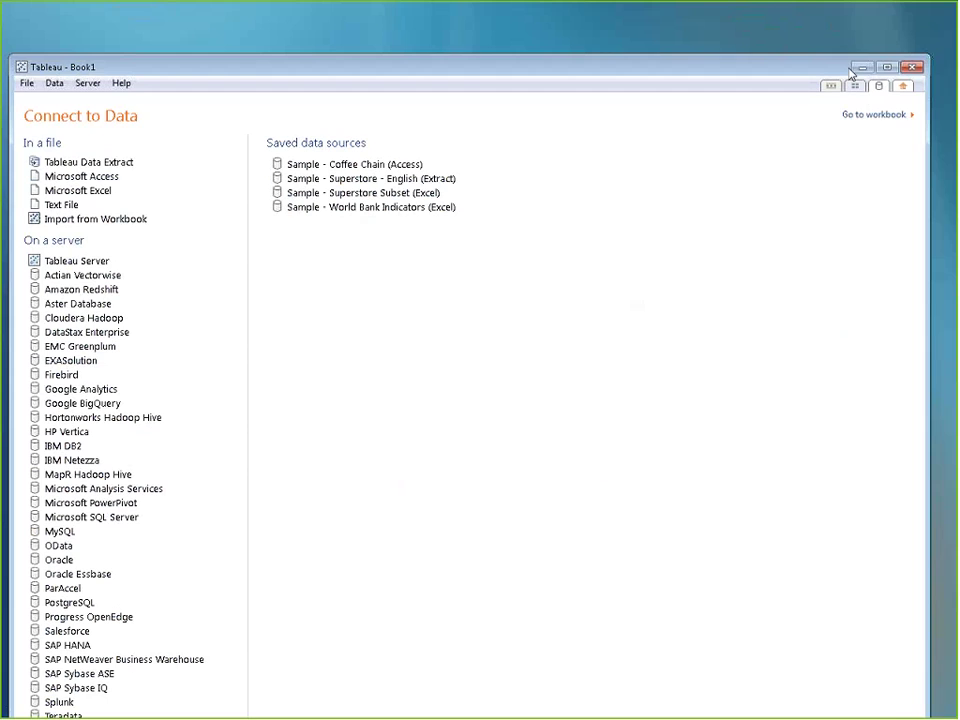
click(911, 67)
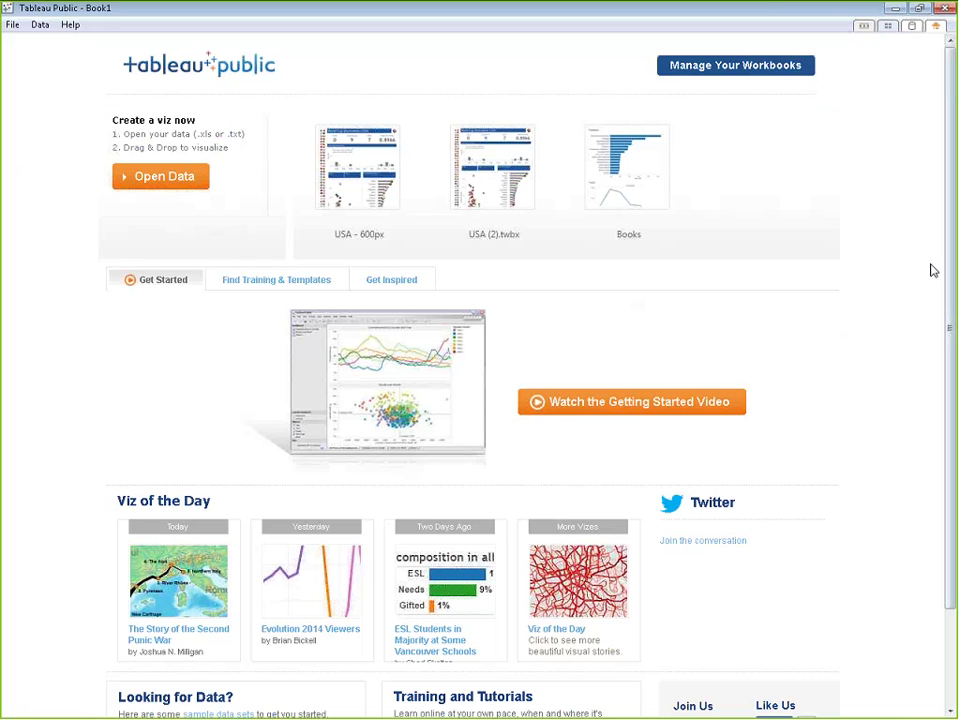
Step: In Tableau Public, connect to the Excel workbook Commute Modes 2007-2011 in the Desktop's Datasets folder
scroll(953, 410, down, 1)
scroll(953, 410, down, 1)
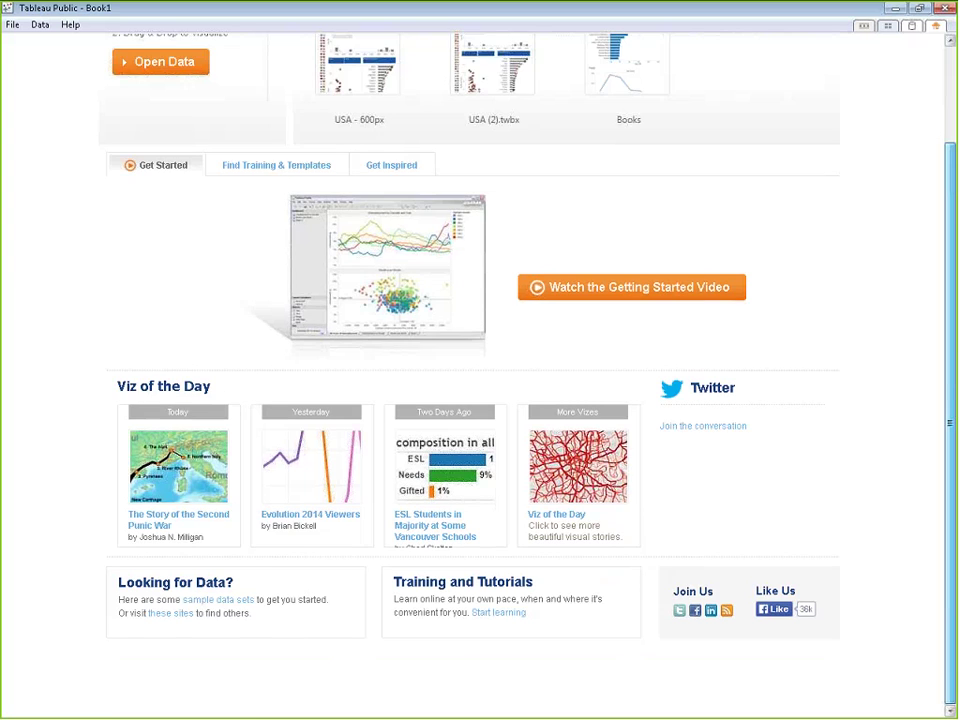
scroll(906, 118, up, 2)
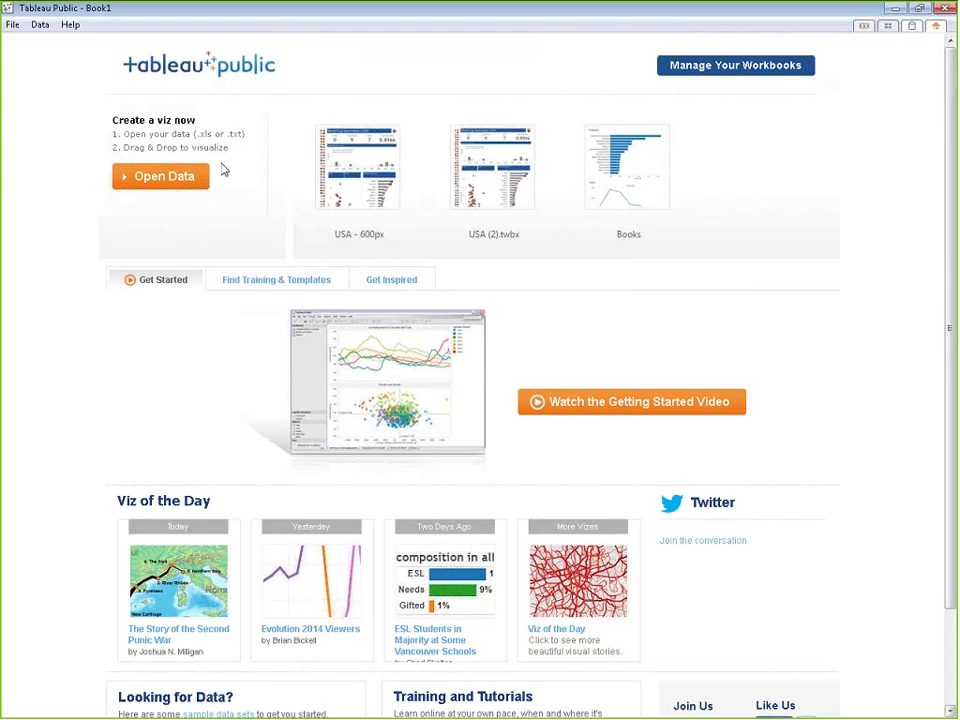
click(192, 177)
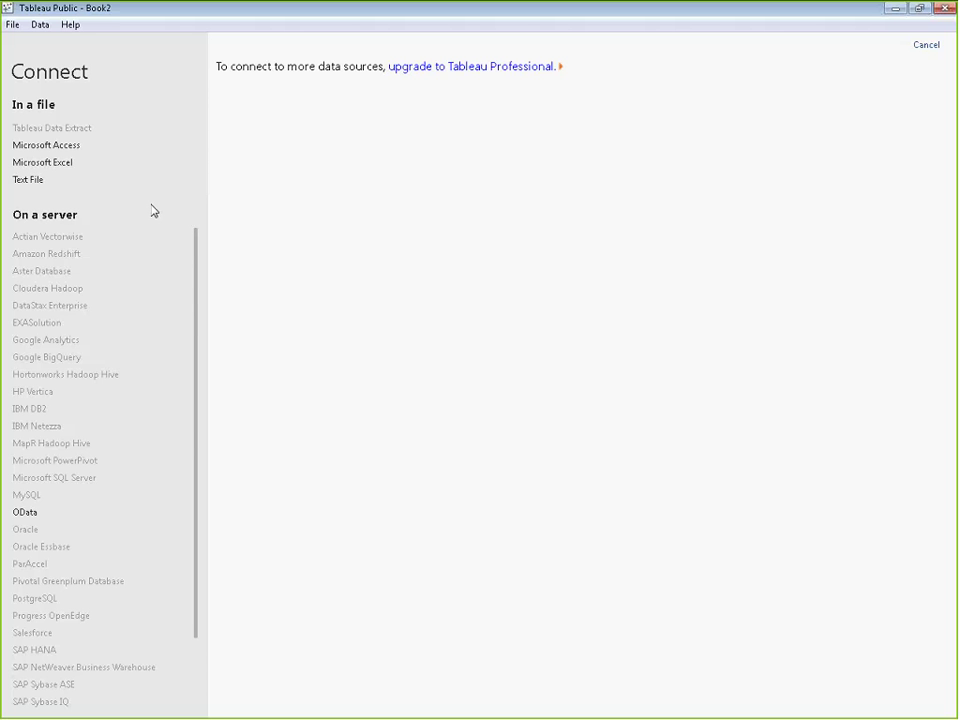
click(62, 163)
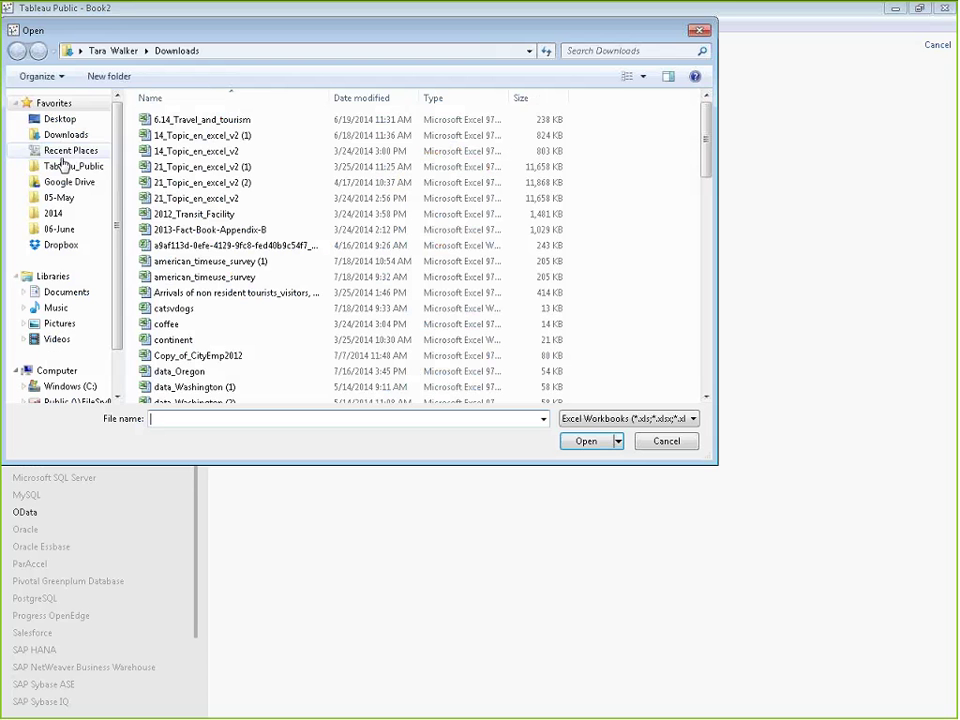
click(62, 120)
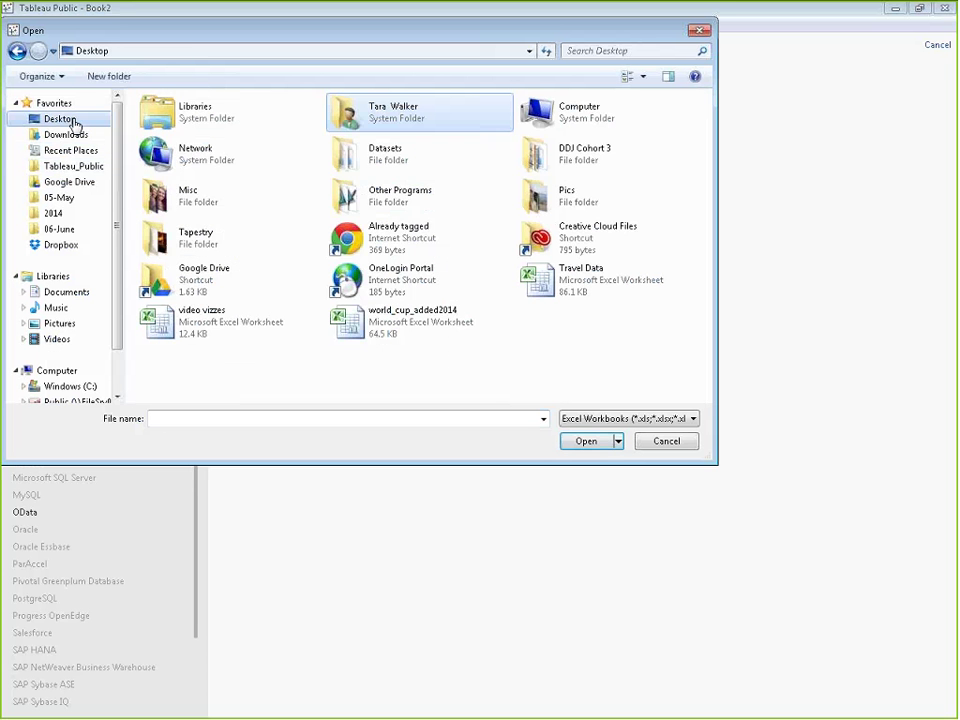
double_click(418, 165)
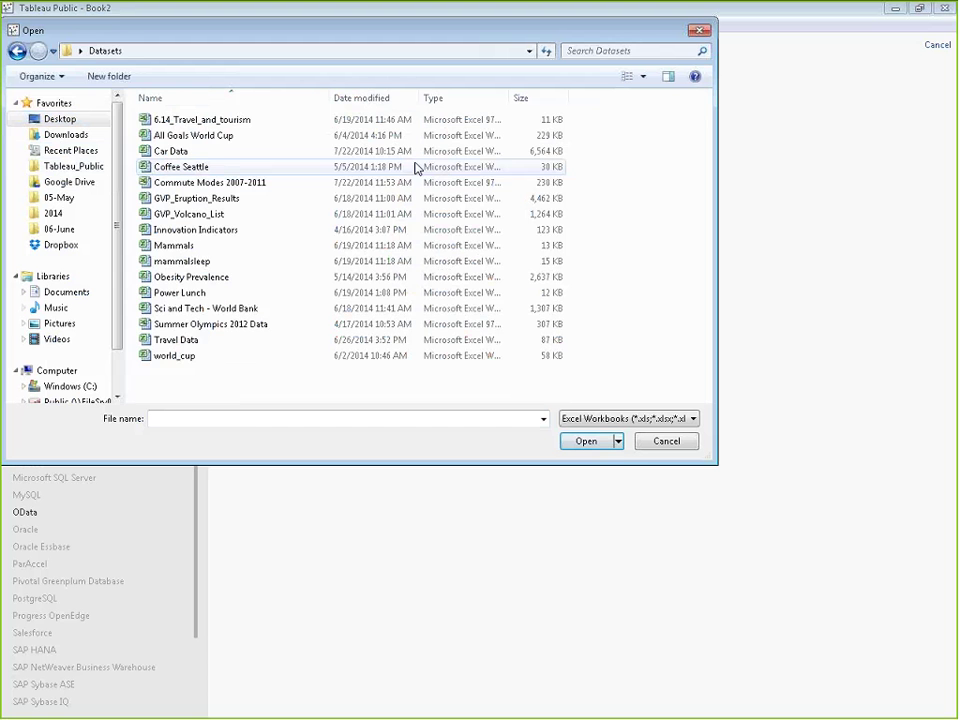
click(252, 183)
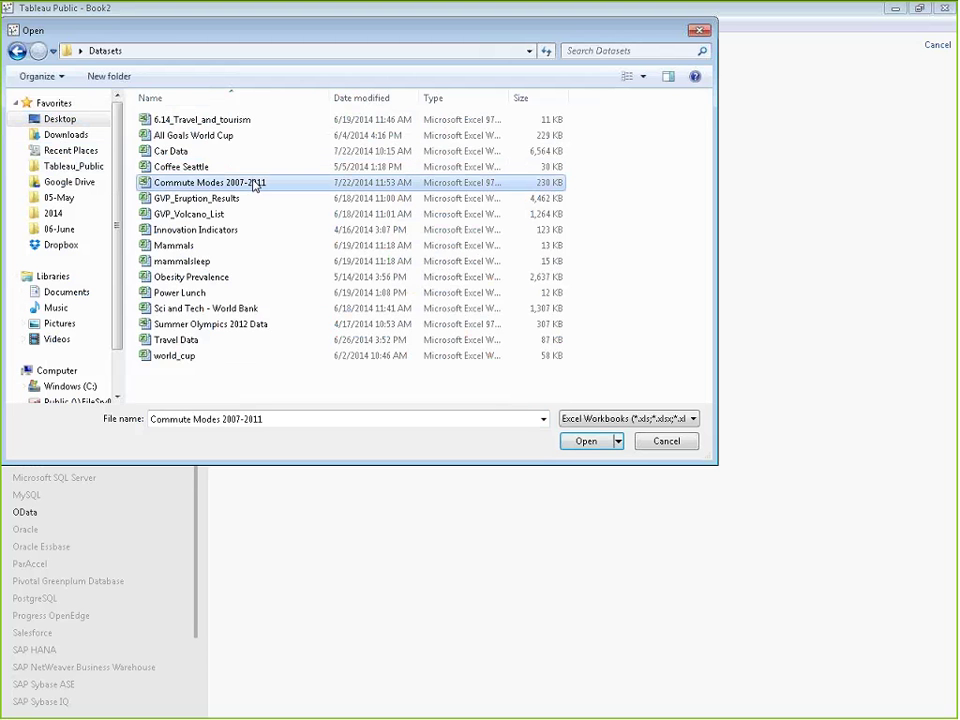
click(585, 442)
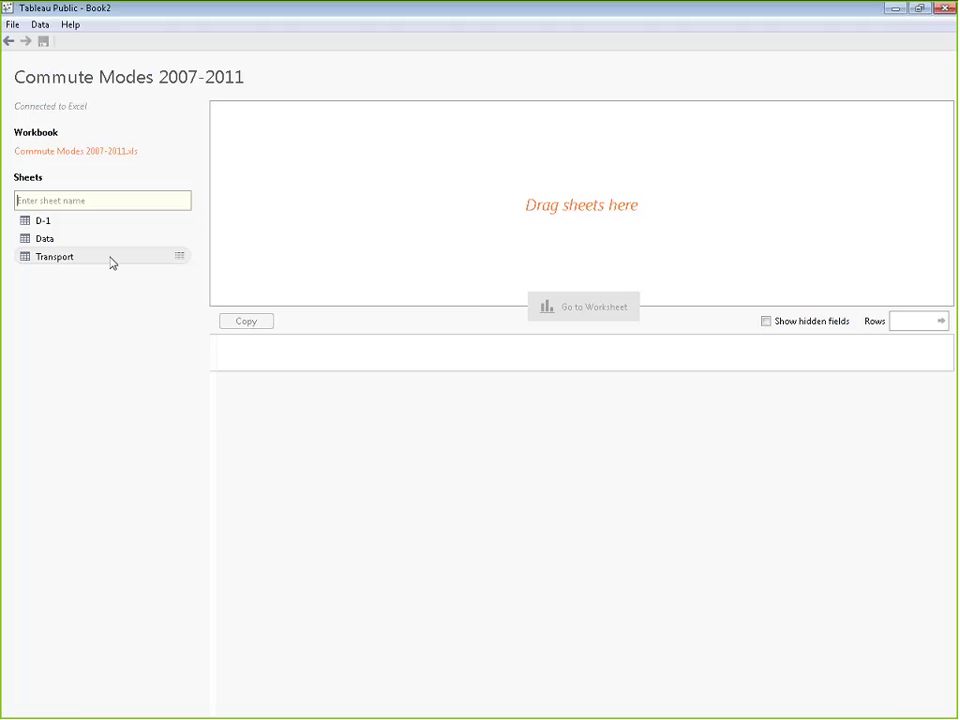
Step: Switch to the Excel workbook, examine its D-1, Transport and Data sheets, and return to Tableau Public
key(alt+Tab)
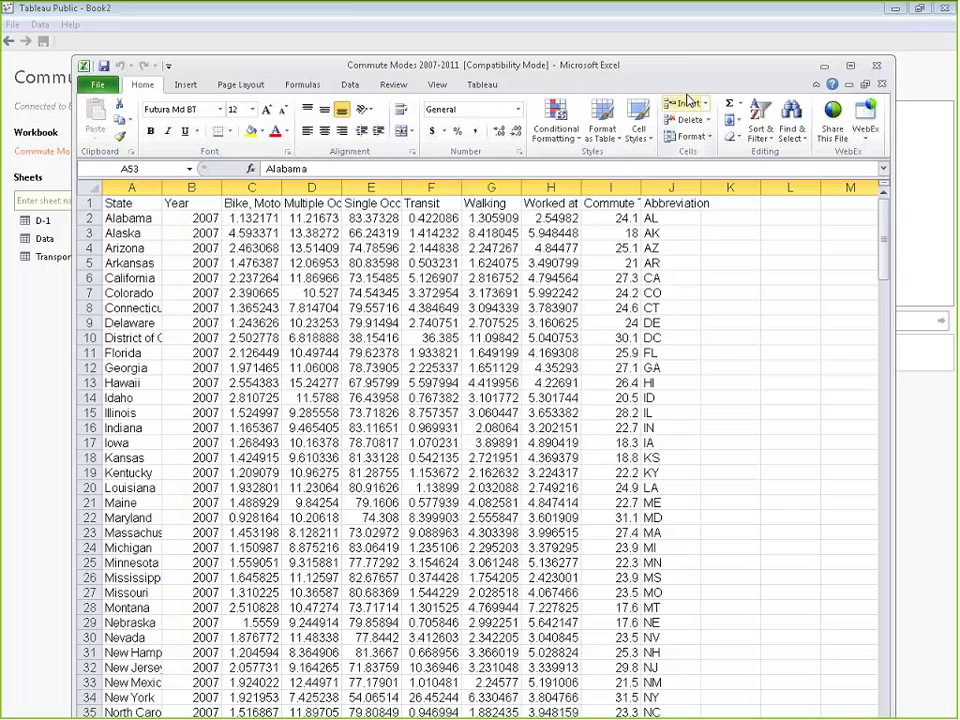
key(alt+Tab)
key(alt+Tab)
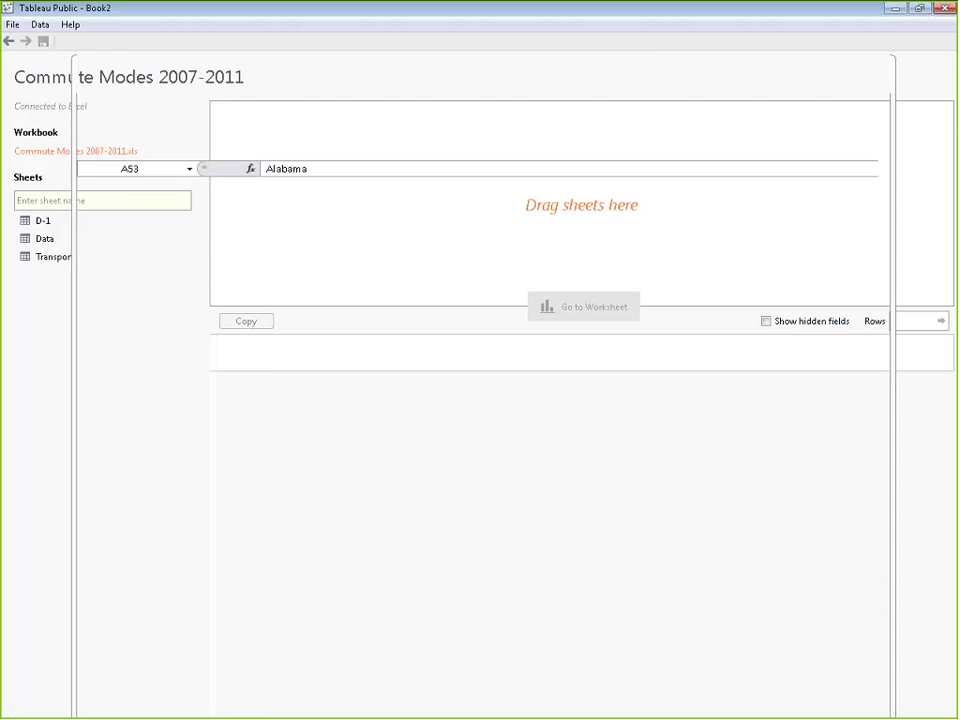
drag(649, 57, 501, 75)
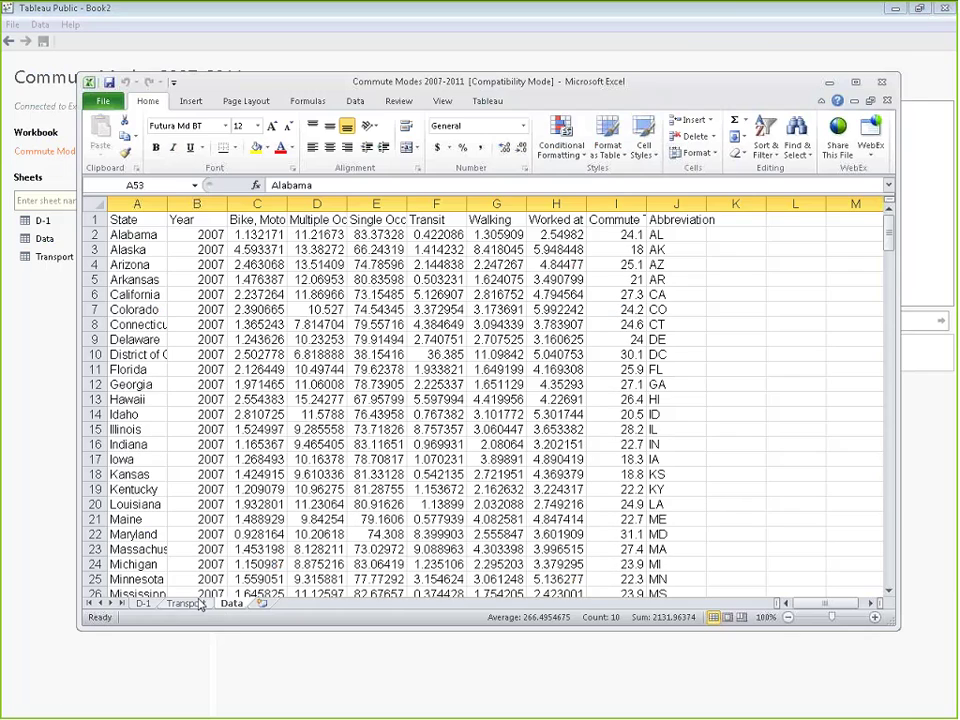
click(143, 604)
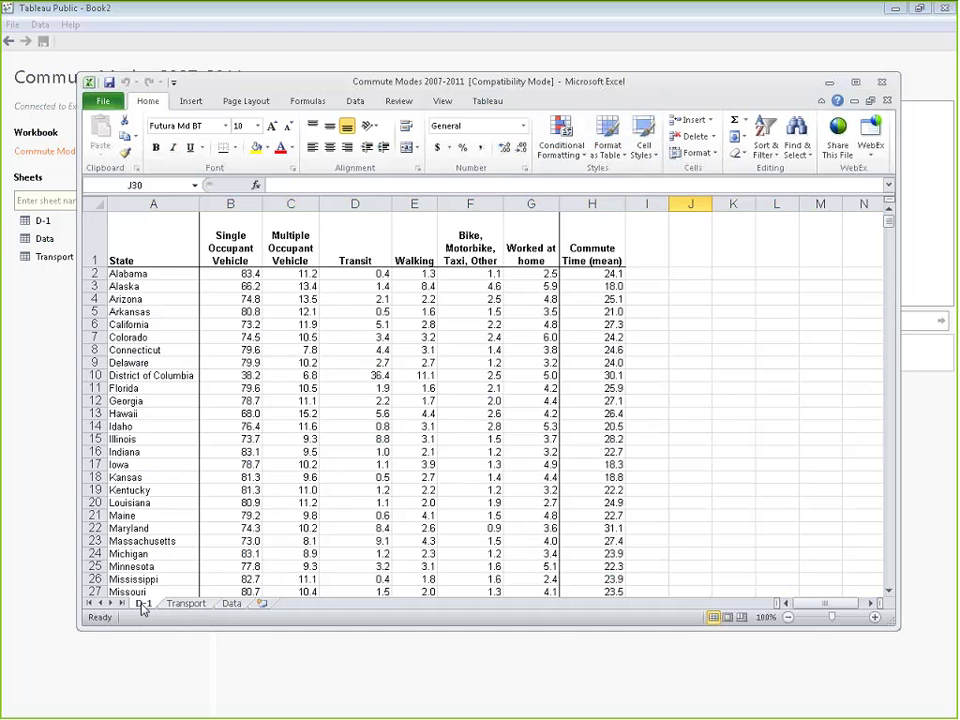
click(180, 604)
click(233, 604)
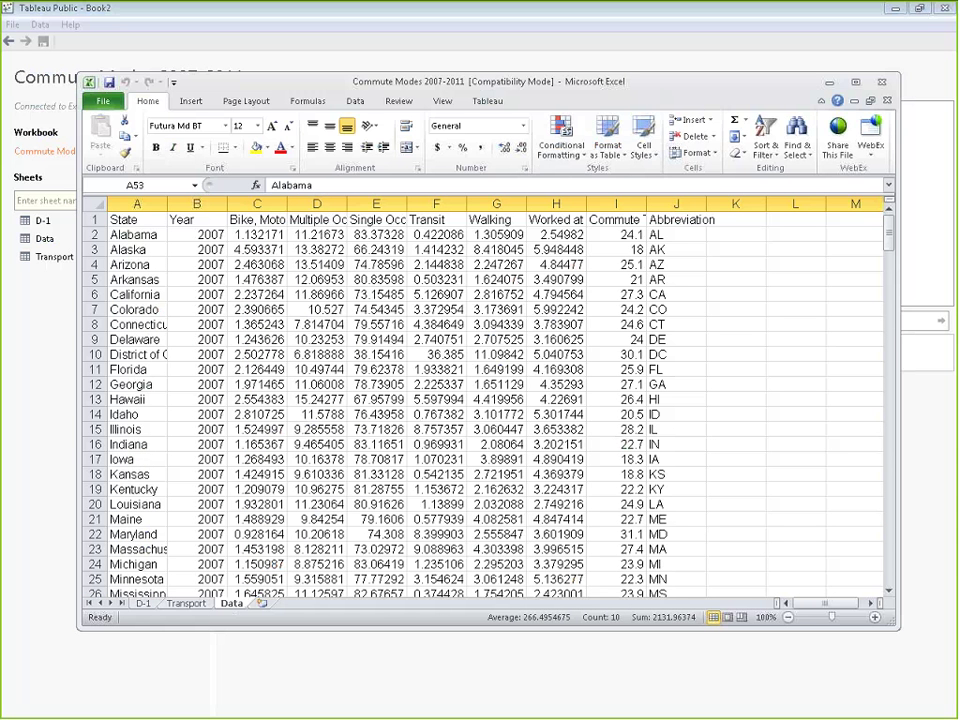
scroll(546, 422, down, 15)
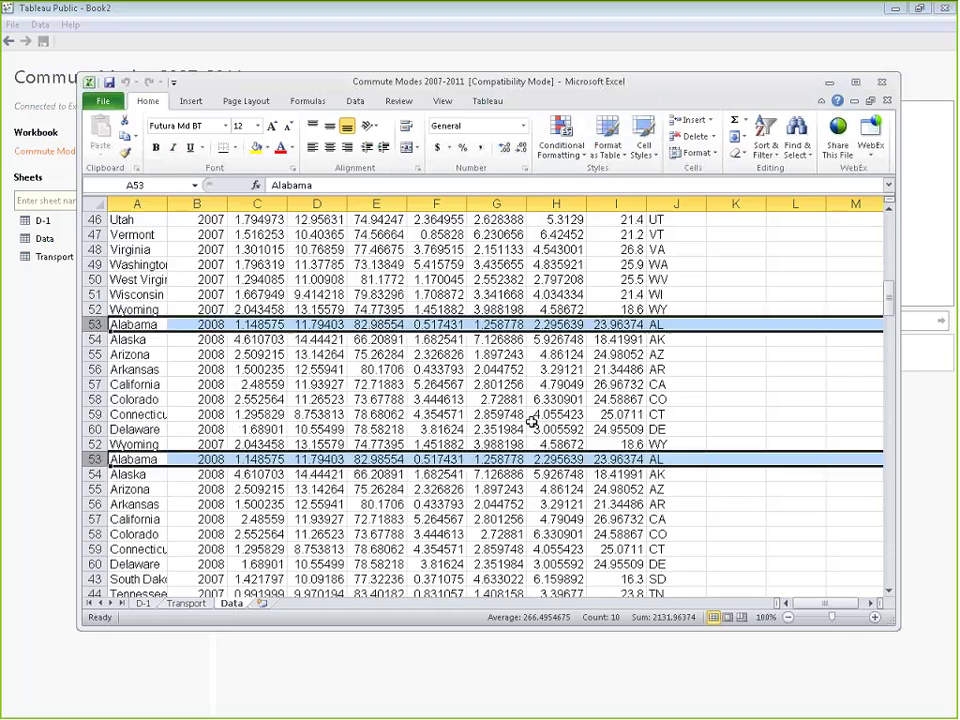
scroll(533, 422, down, 10)
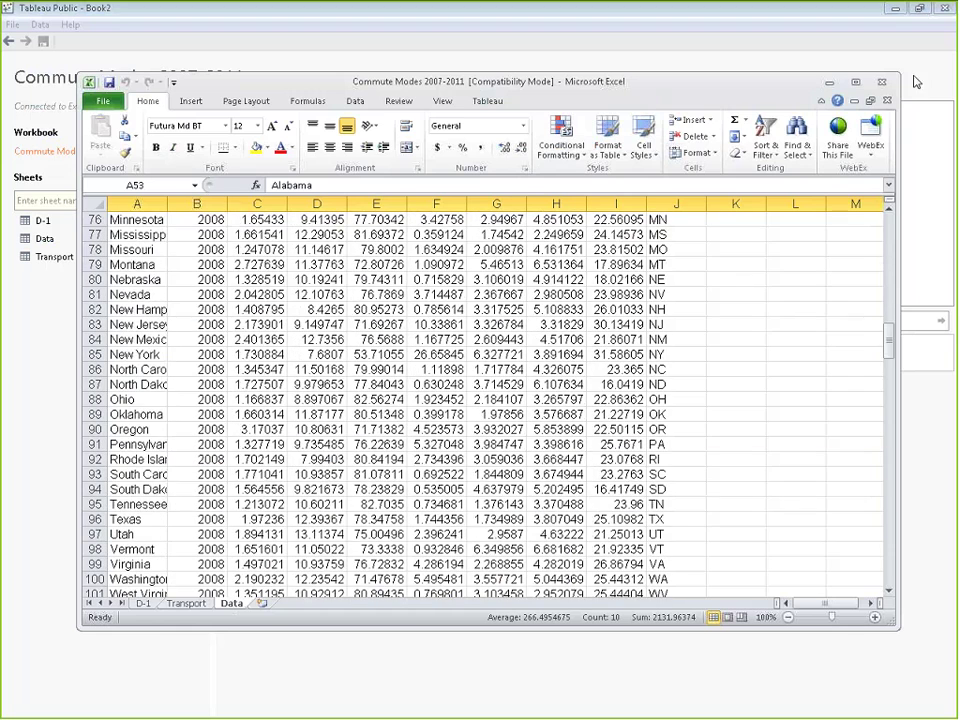
click(622, 62)
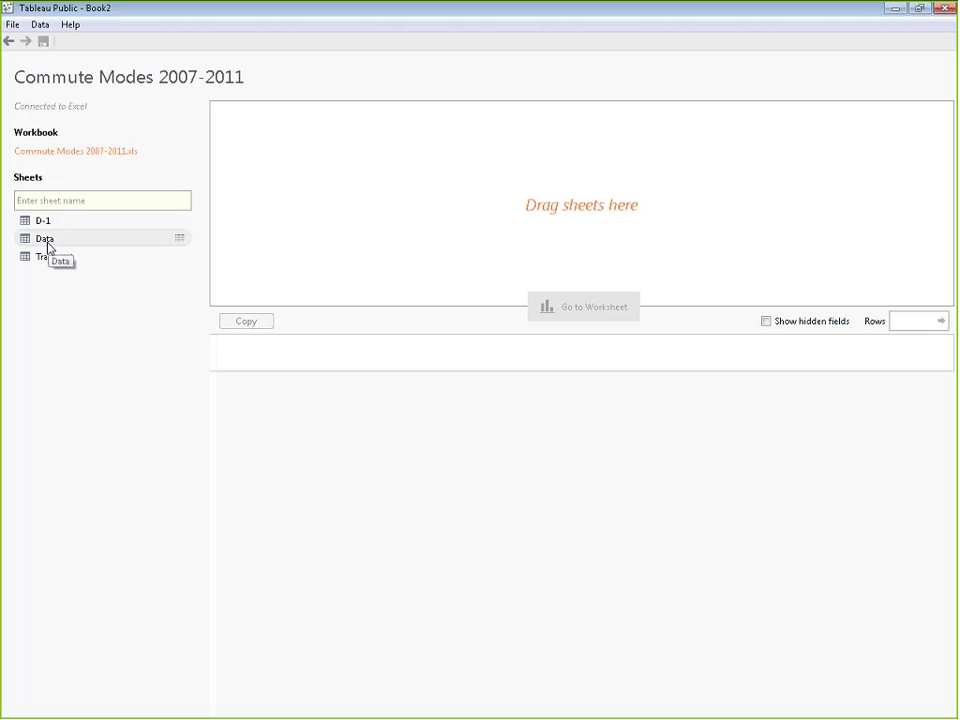
Step: Add the Data sheet to the data source, check its preview rows, and go to the worksheet
drag(47, 246, 364, 212)
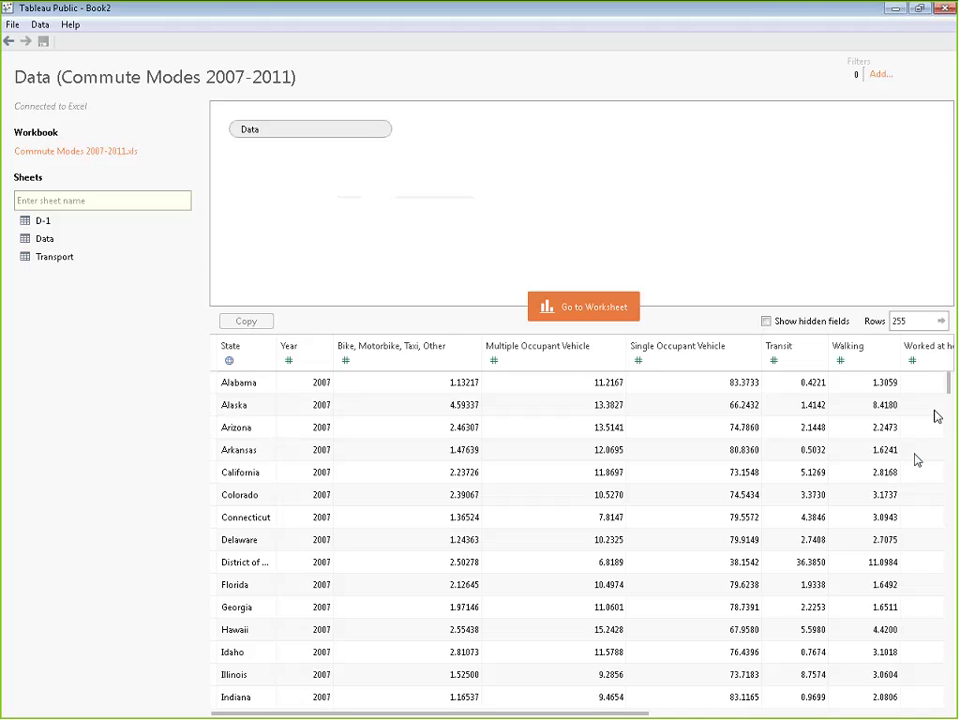
scroll(944, 497, down, 15)
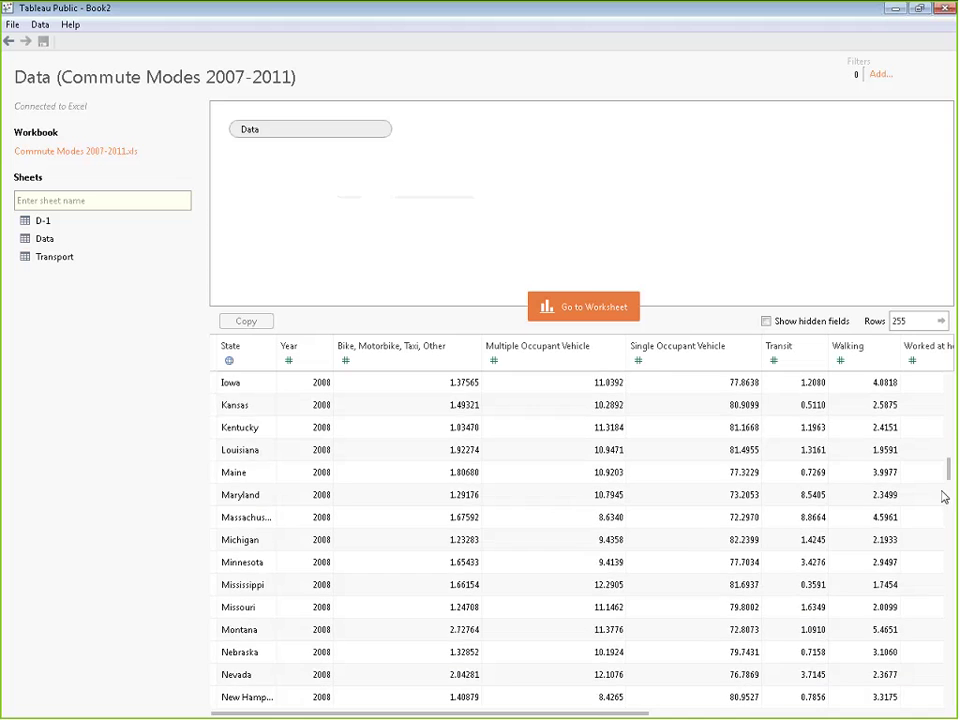
scroll(944, 497, down, 20)
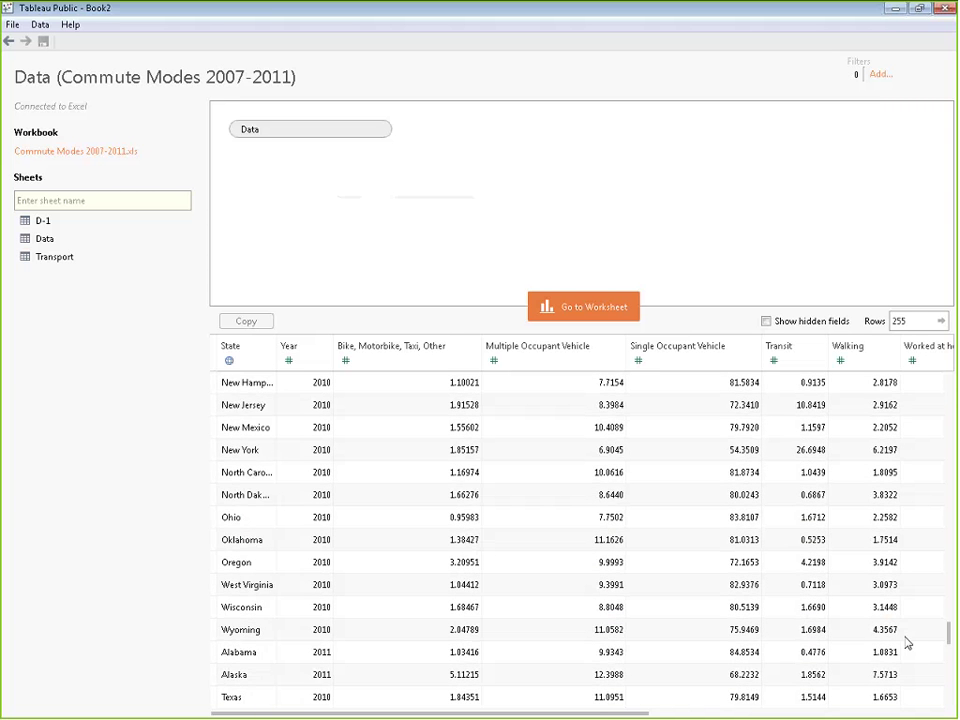
scroll(907, 644, up, 20)
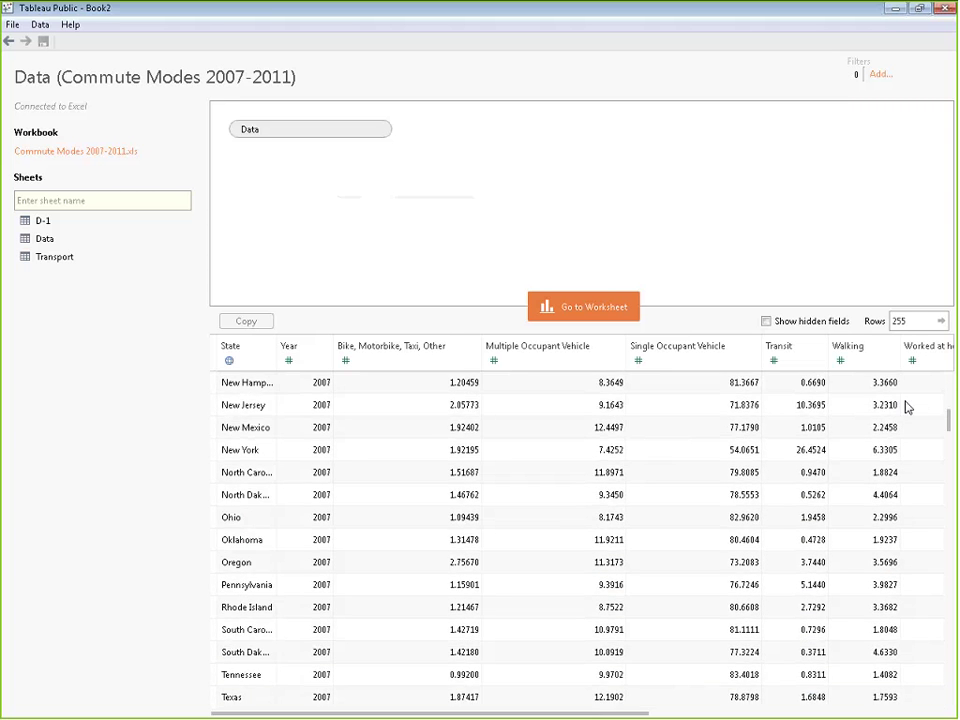
click(587, 313)
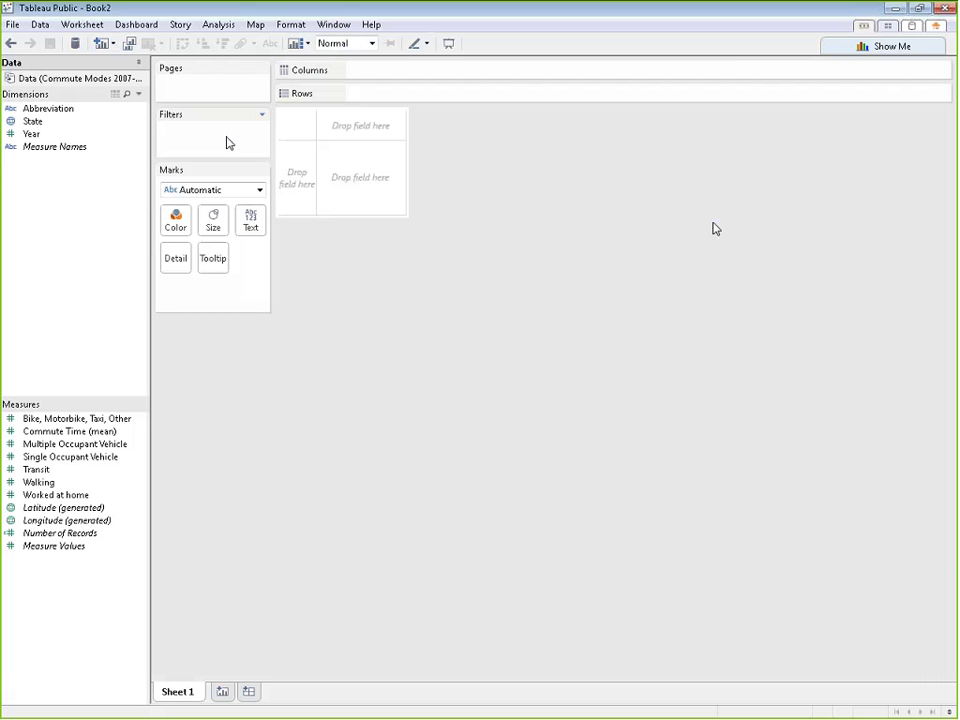
Step: Plot the State dimension as a map and enlarge the area listing the measures
double_click(50, 122)
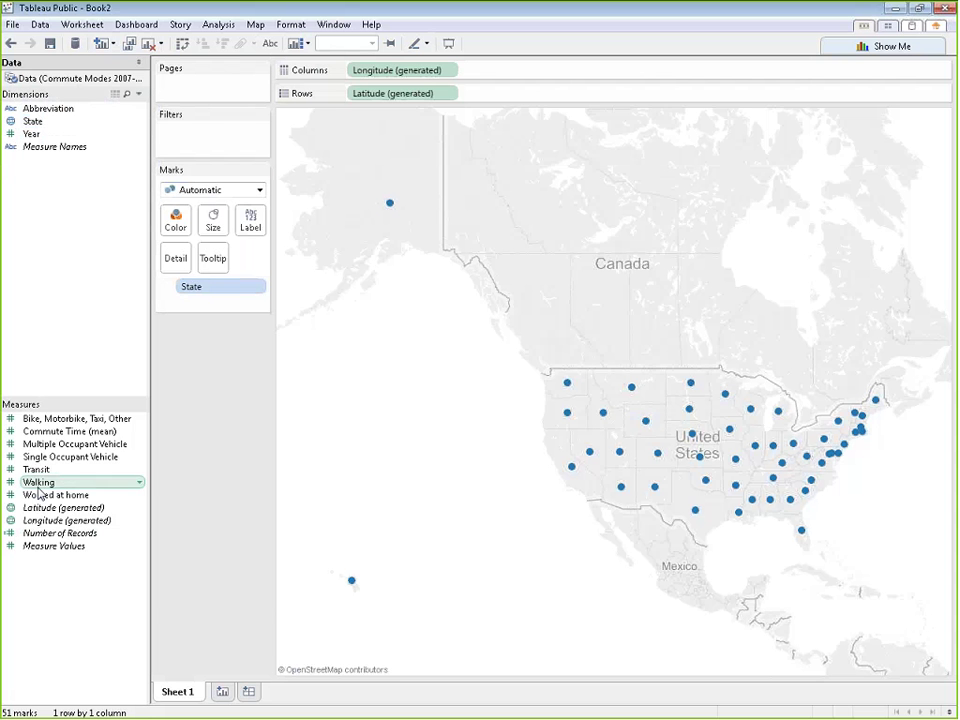
drag(110, 403, 114, 310)
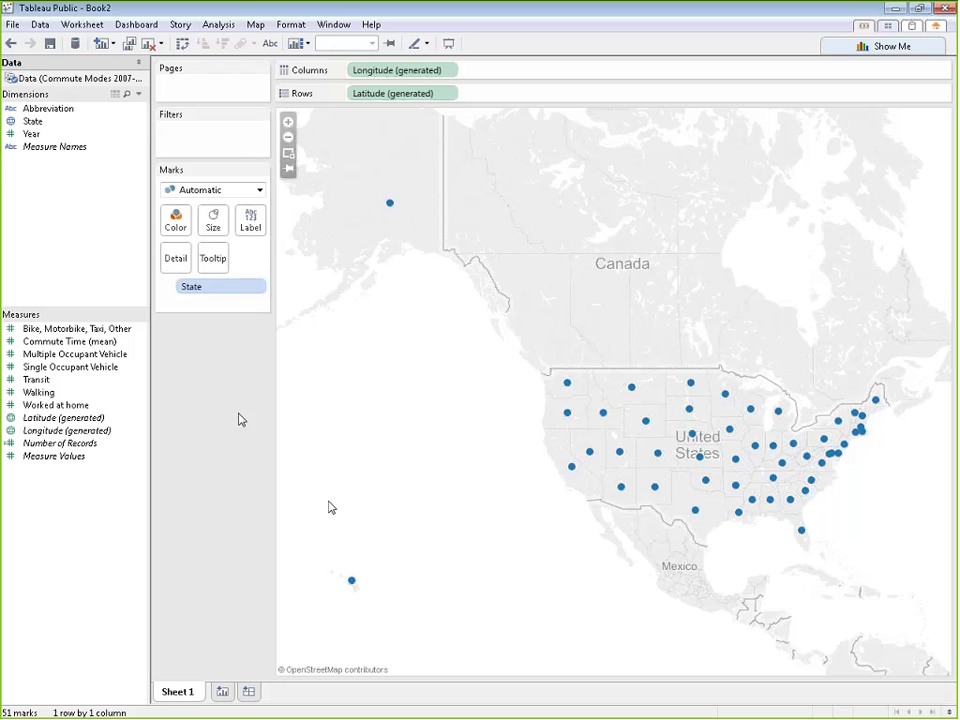
Step: Color the states by the Bike, Motorbike, Taxi, Other measure and check the values of Wyoming and Alaska
click(107, 338)
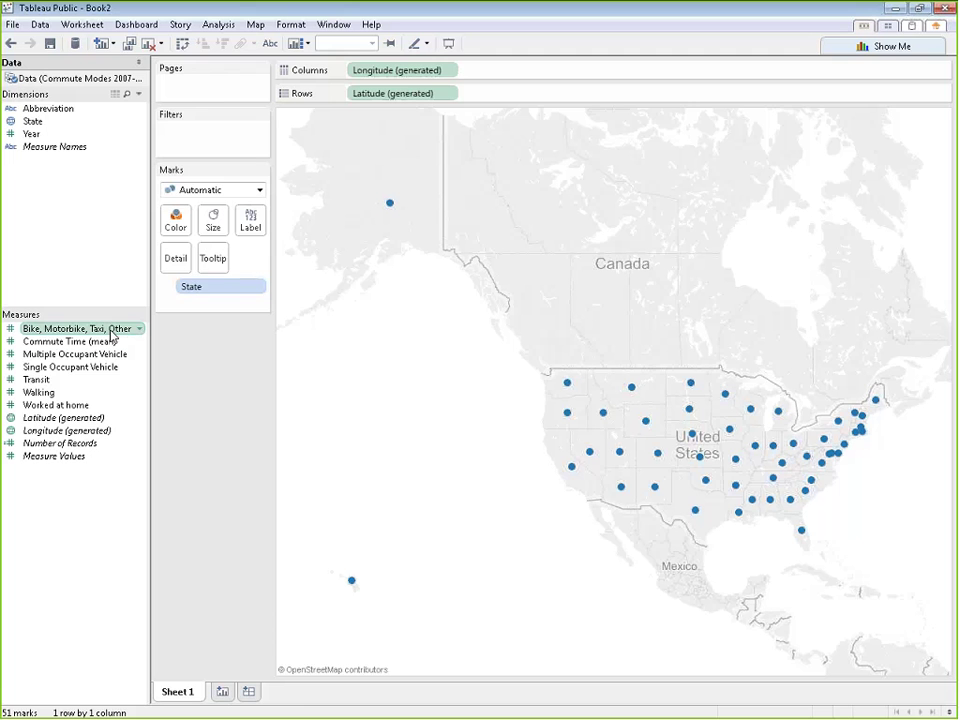
drag(107, 338, 172, 230)
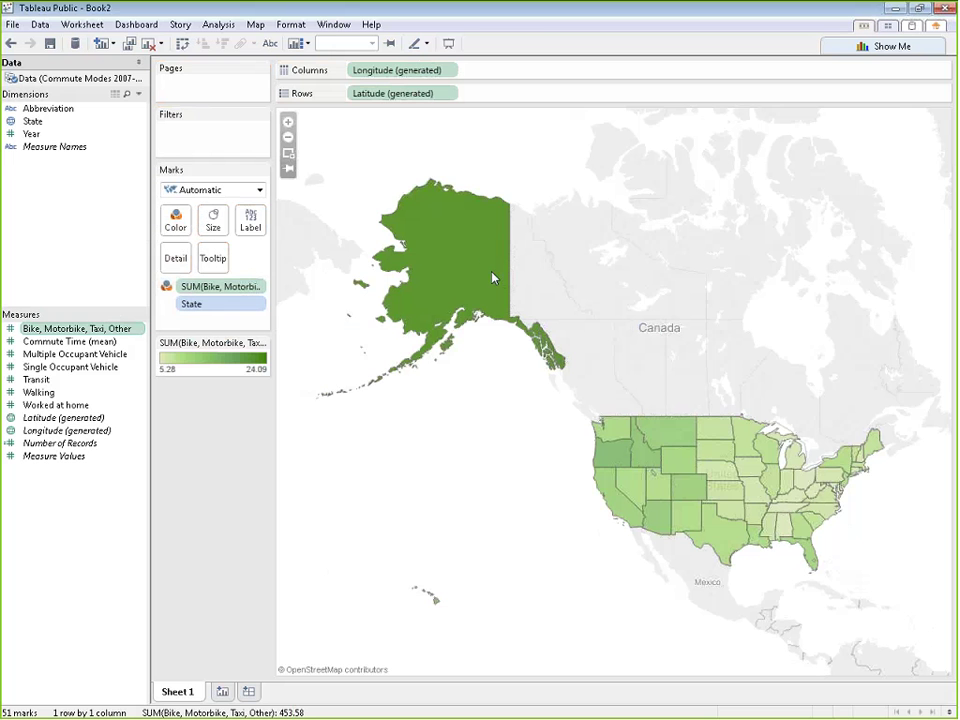
mouse_move(668, 462)
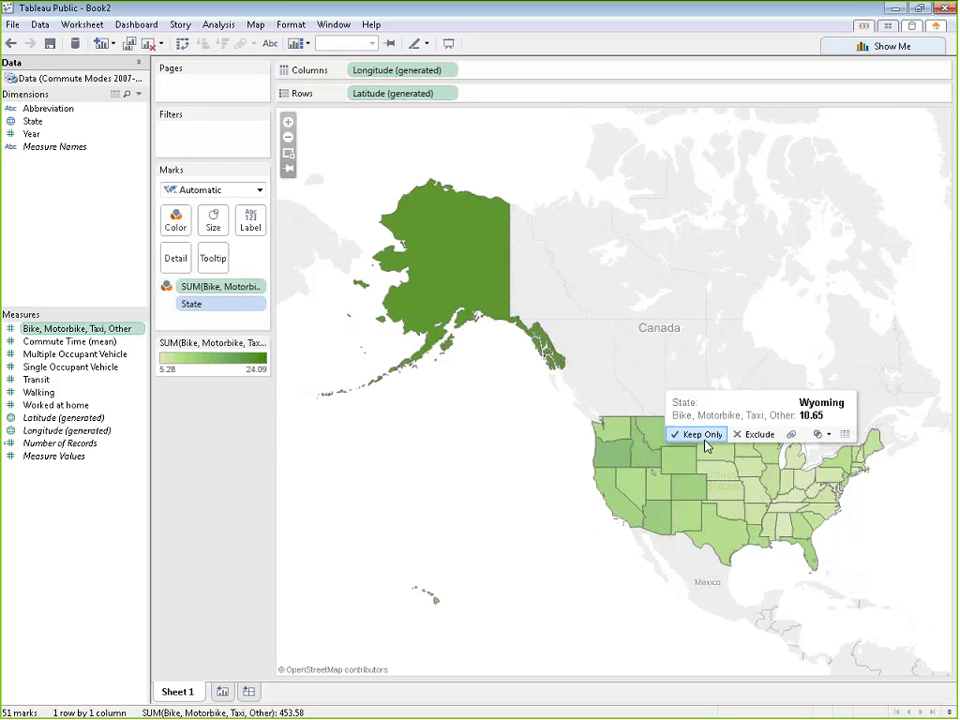
mouse_move(492, 303)
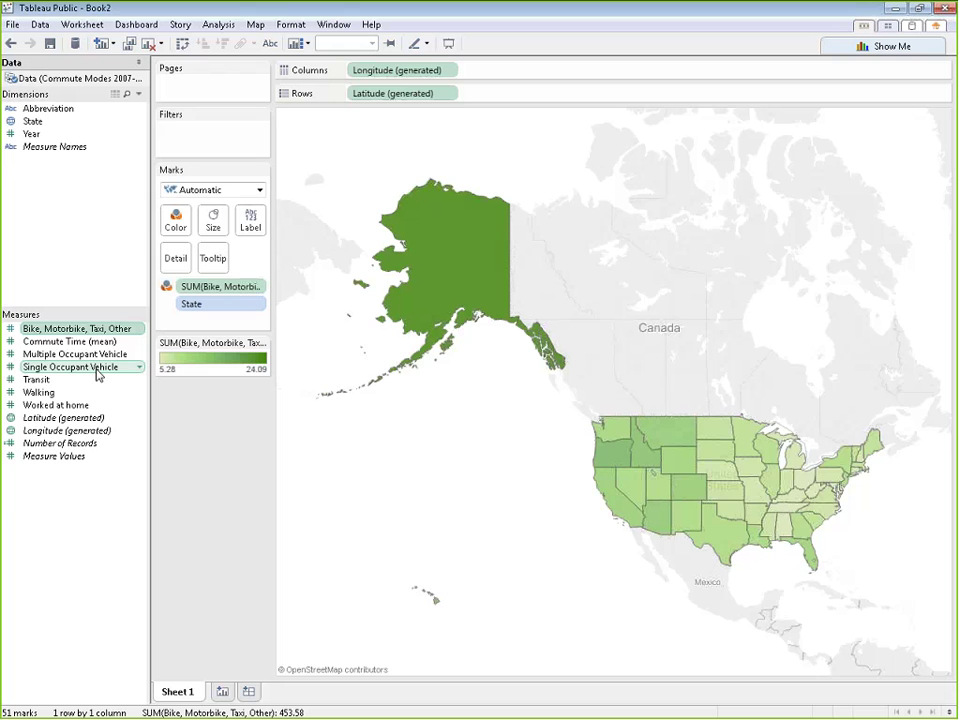
Step: Color the states by the Single Occupant Vehicle measure instead and check the values of several states
drag(97, 372, 178, 226)
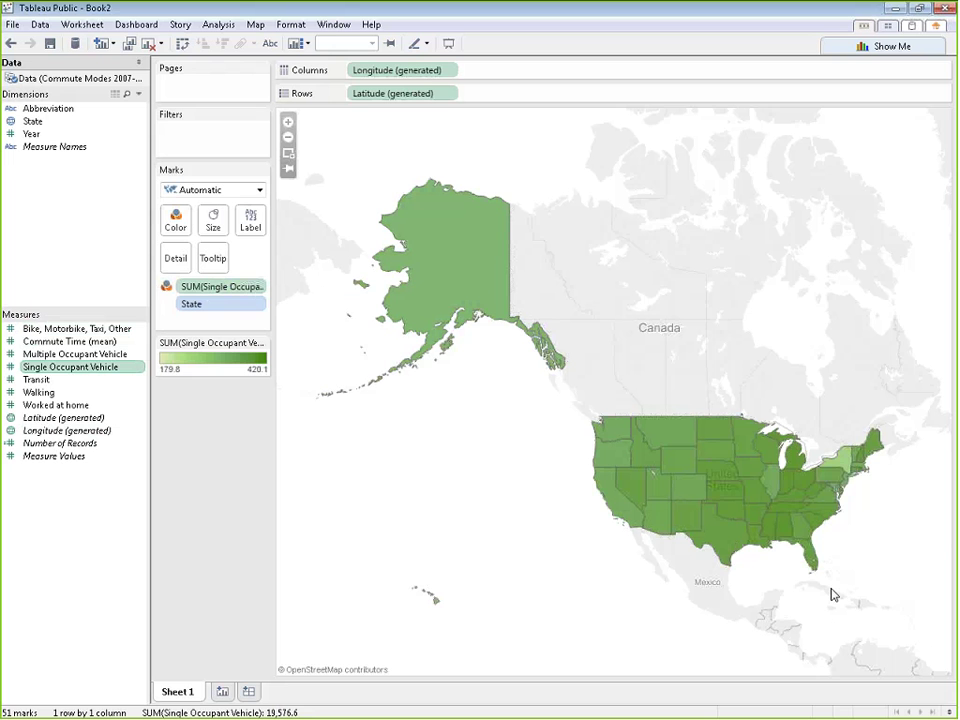
mouse_move(811, 564)
mouse_move(733, 542)
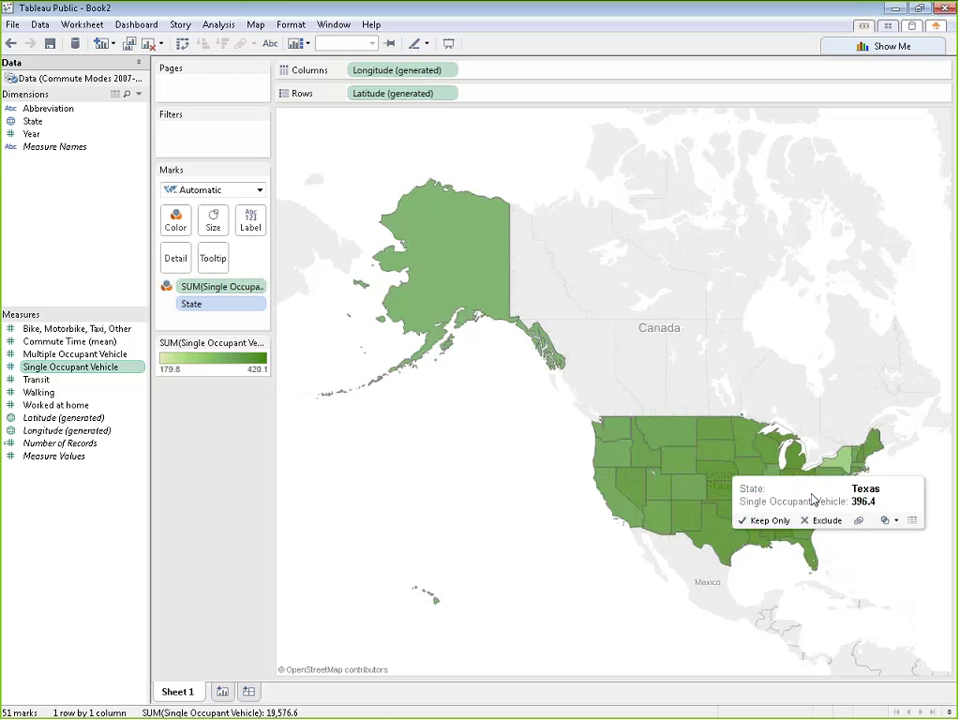
mouse_move(716, 458)
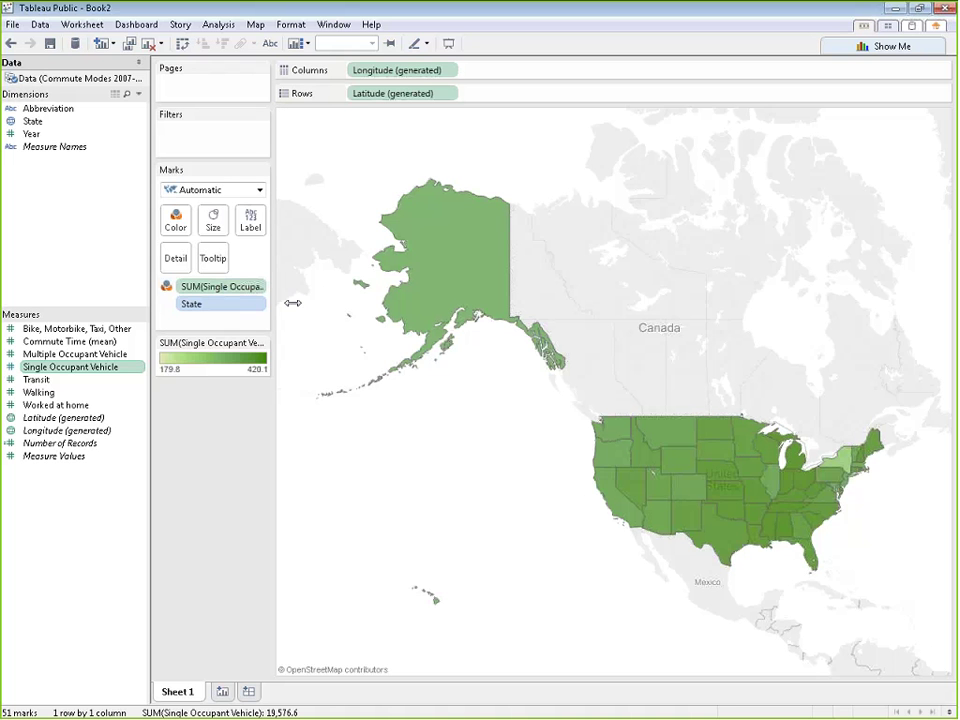
mouse_move(460, 282)
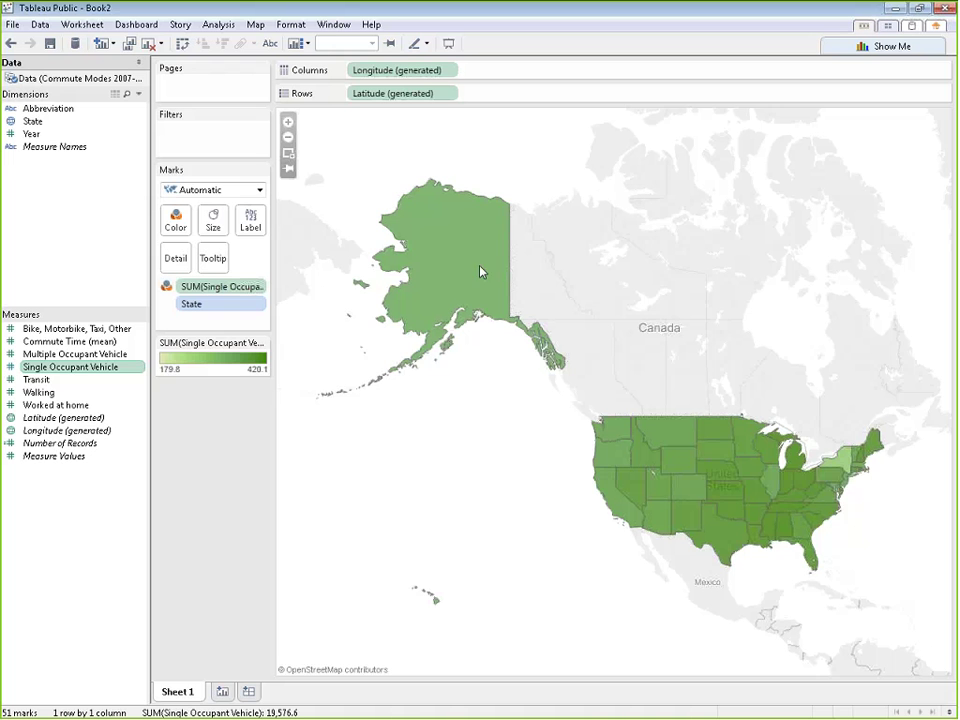
mouse_move(630, 482)
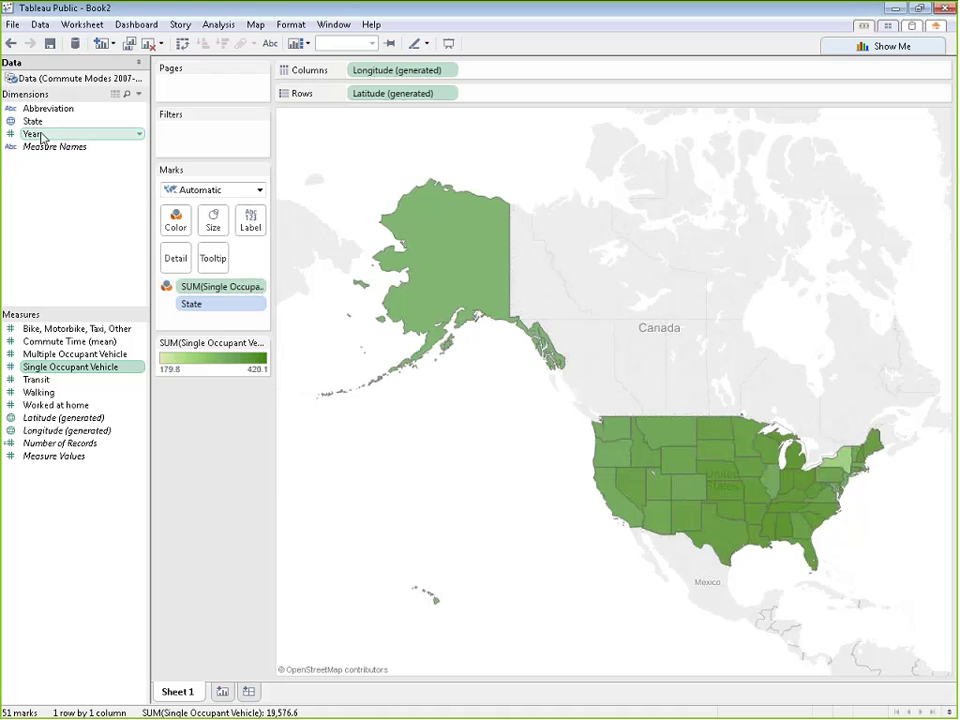
drag(42, 136, 185, 133)
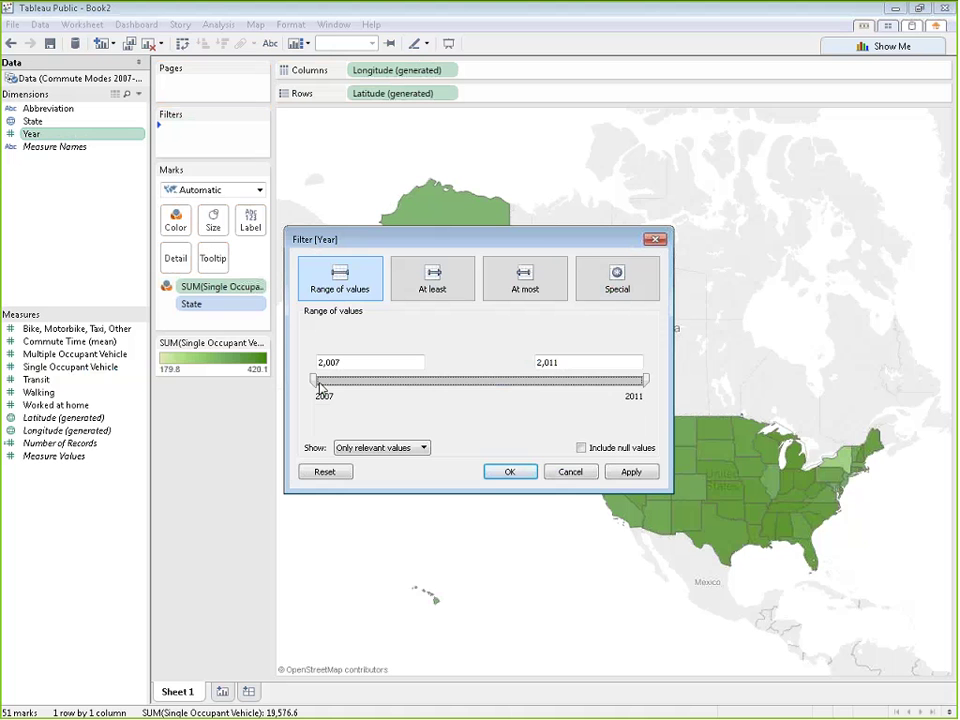
drag(320, 388, 396, 382)
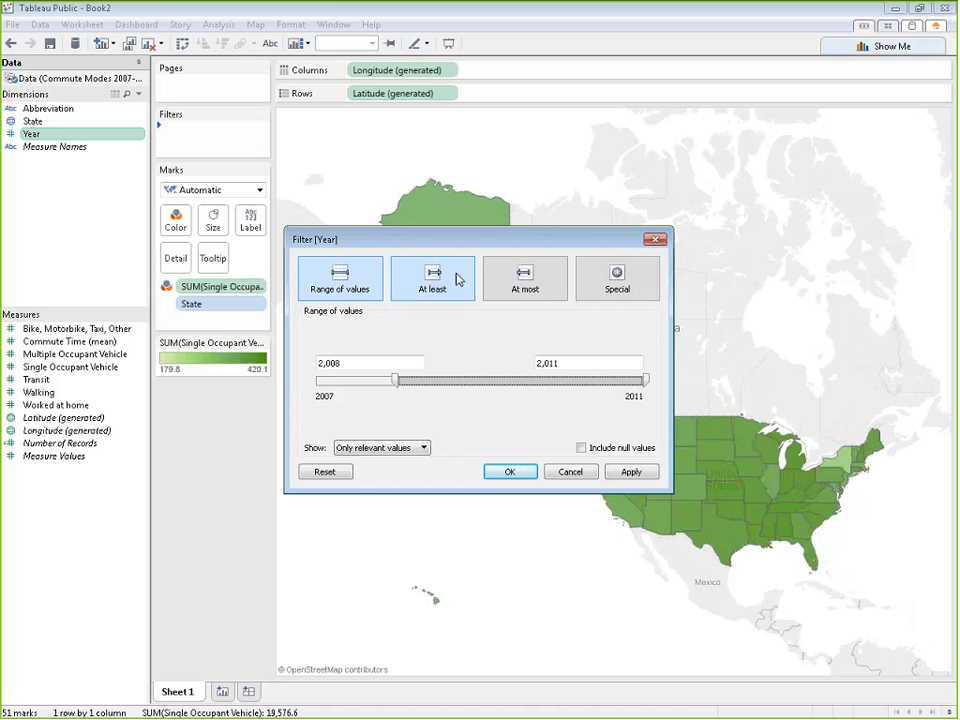
click(586, 474)
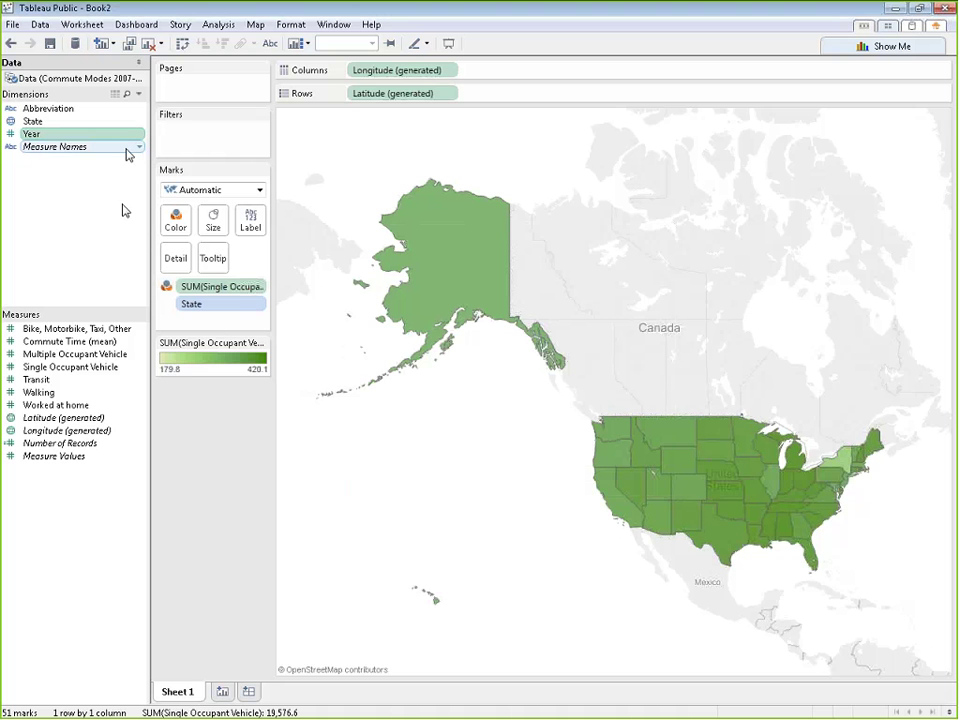
Step: Convert the Year dimension to discrete
right_click(51, 138)
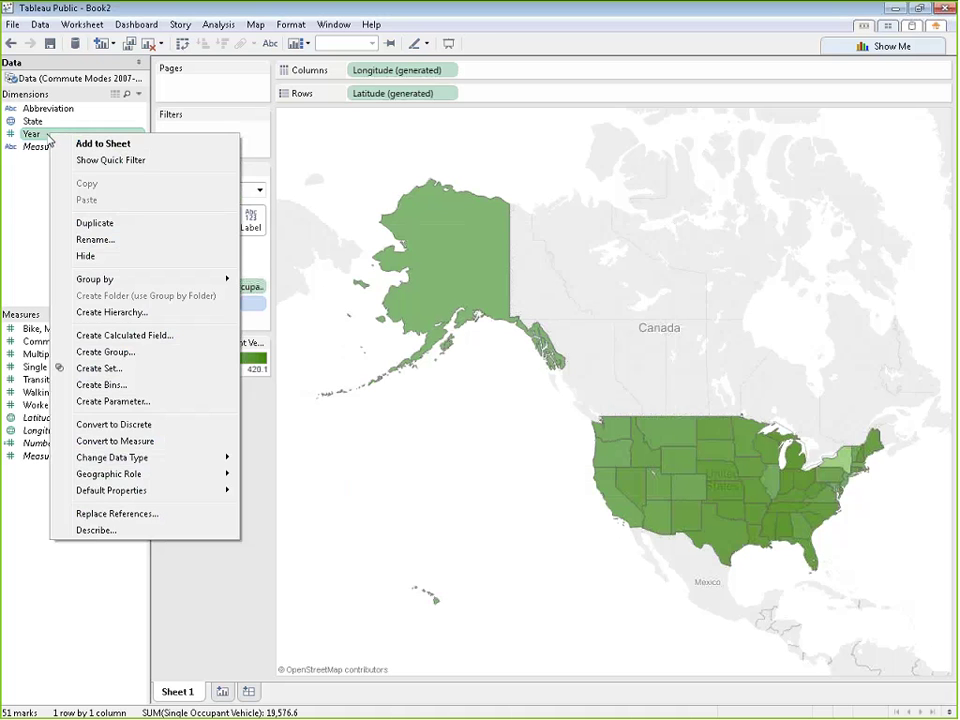
click(43, 139)
right_click(43, 140)
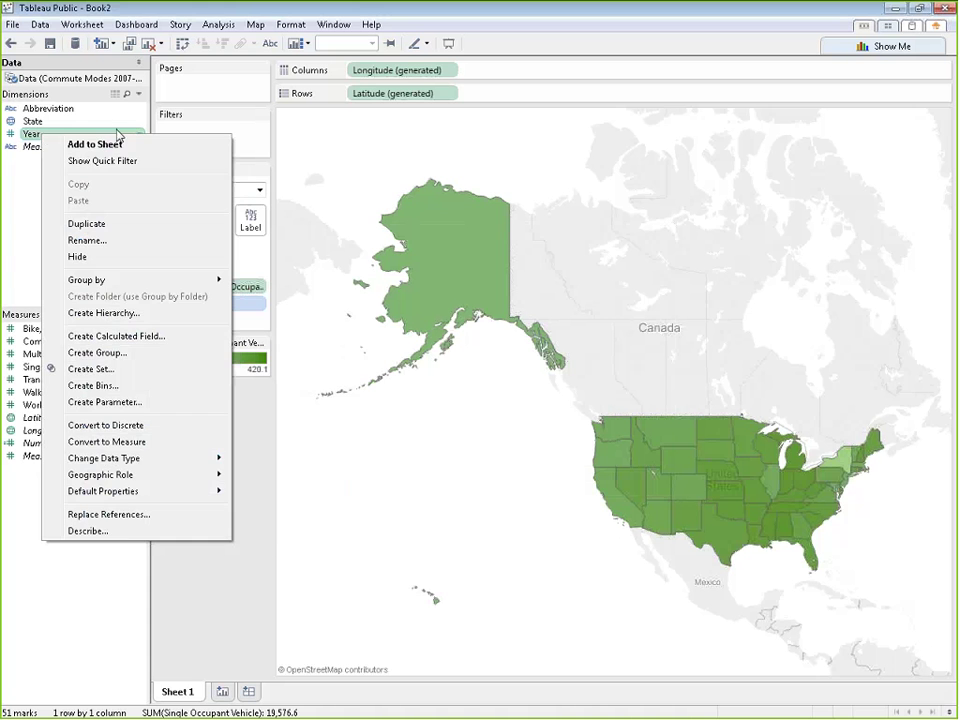
click(142, 114)
click(140, 136)
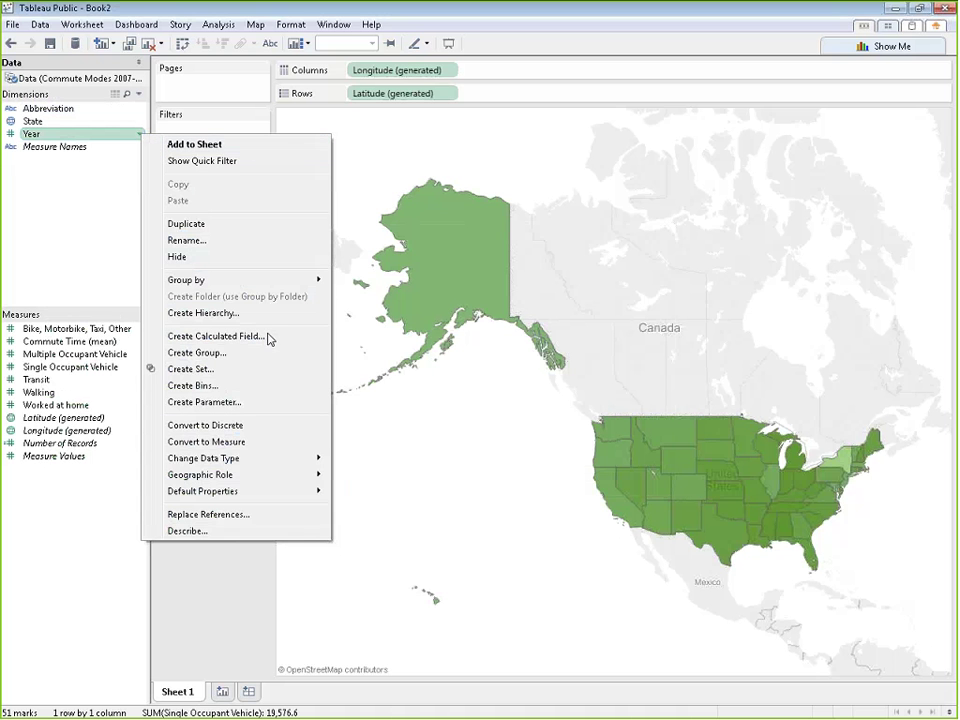
click(245, 427)
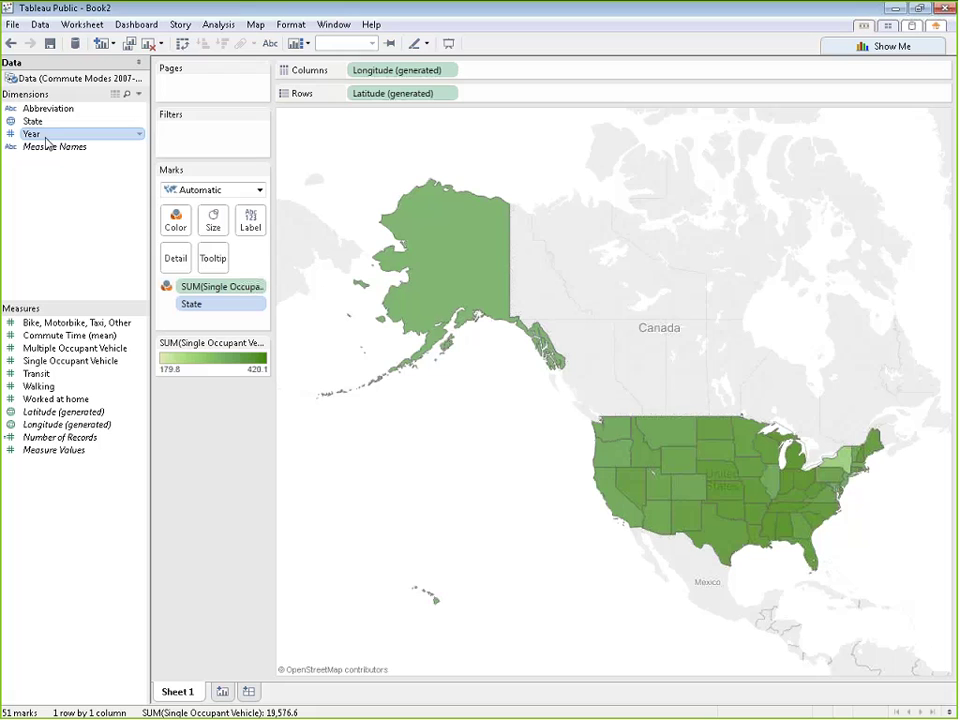
Step: Filter the map by Year to 2007 only and check the Single Occupant Vehicle values of several states
drag(40, 136, 189, 141)
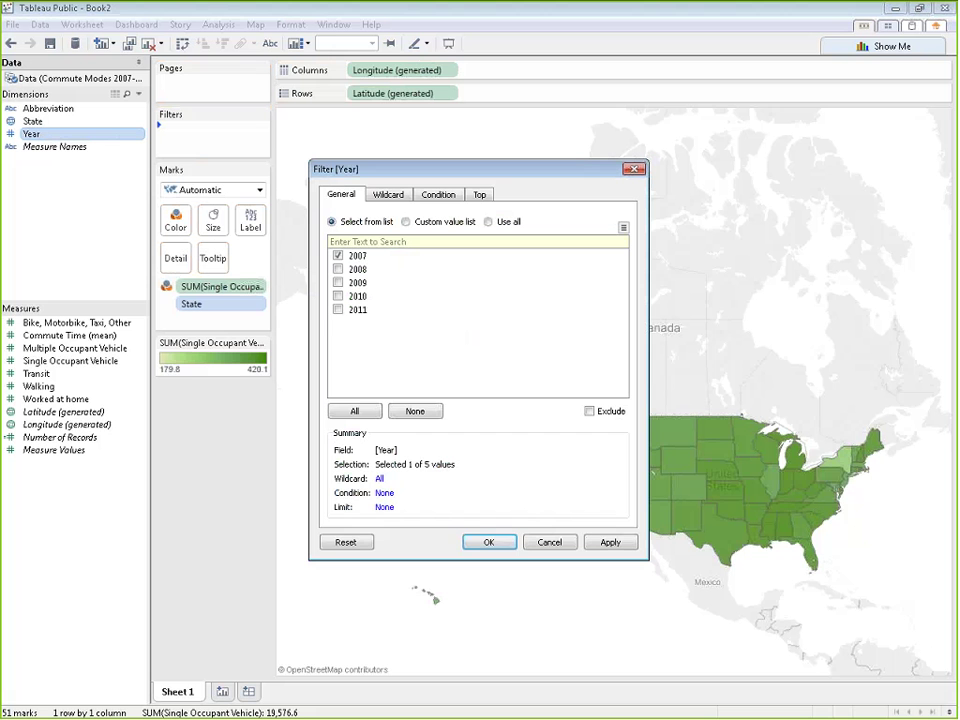
click(610, 542)
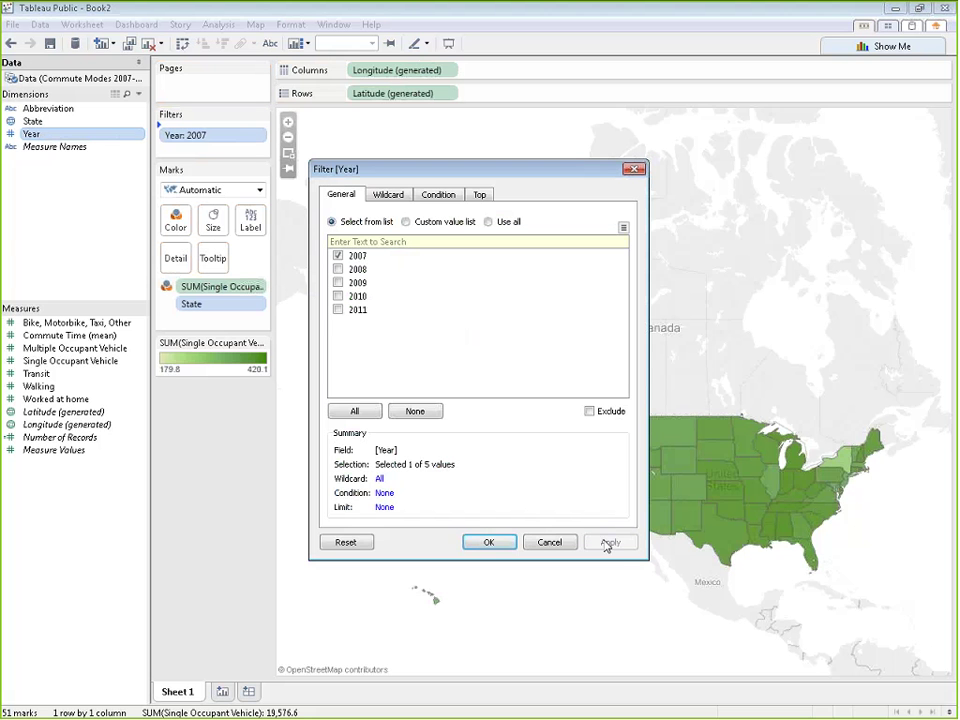
click(485, 543)
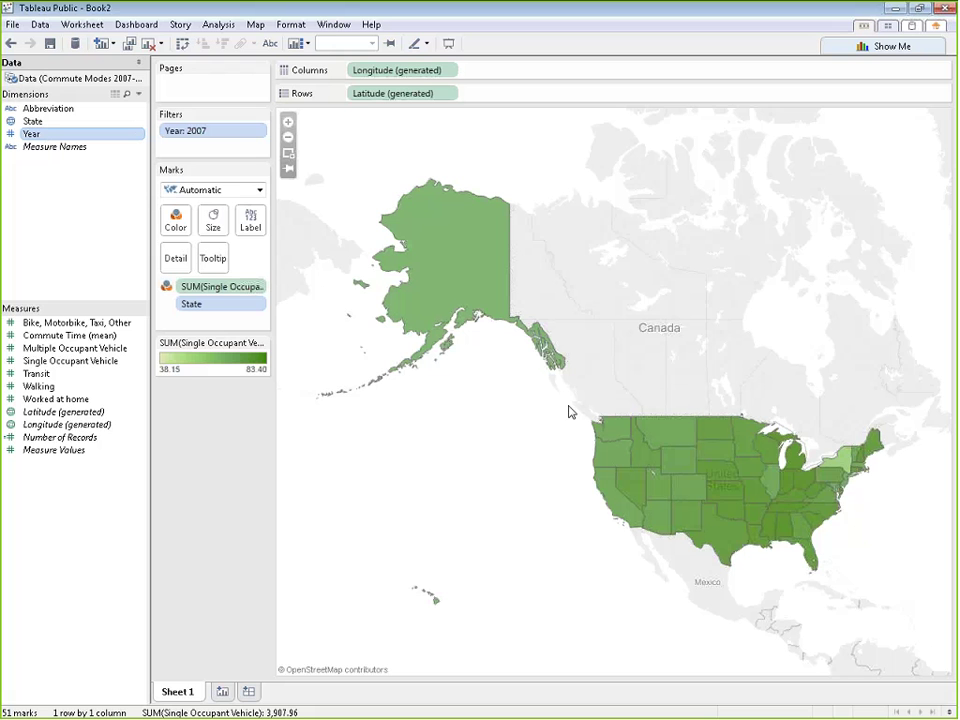
mouse_move(720, 535)
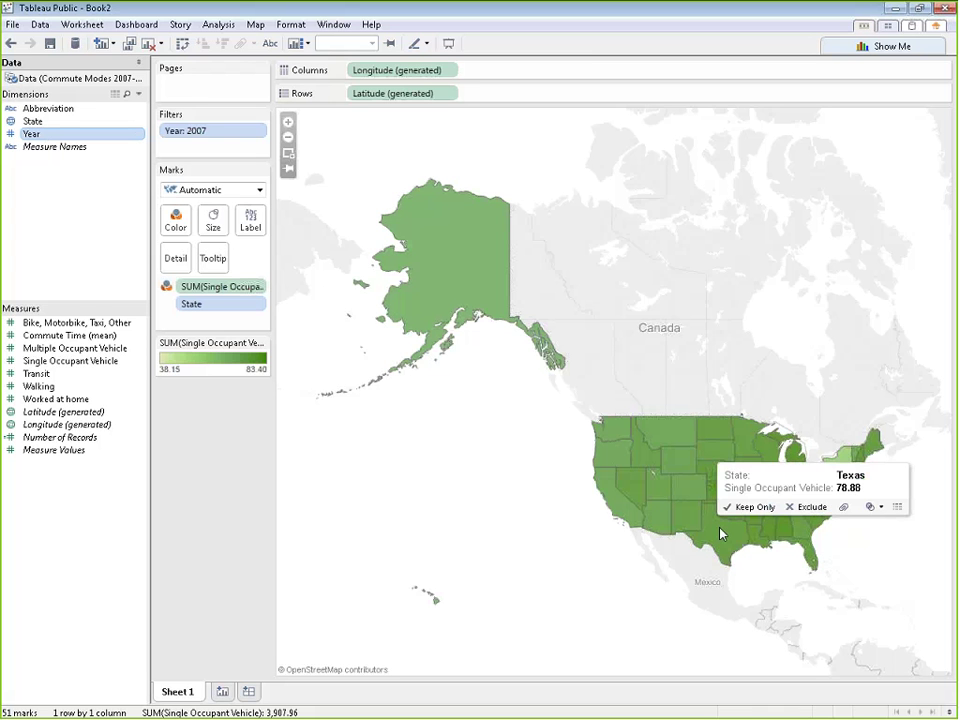
mouse_move(810, 561)
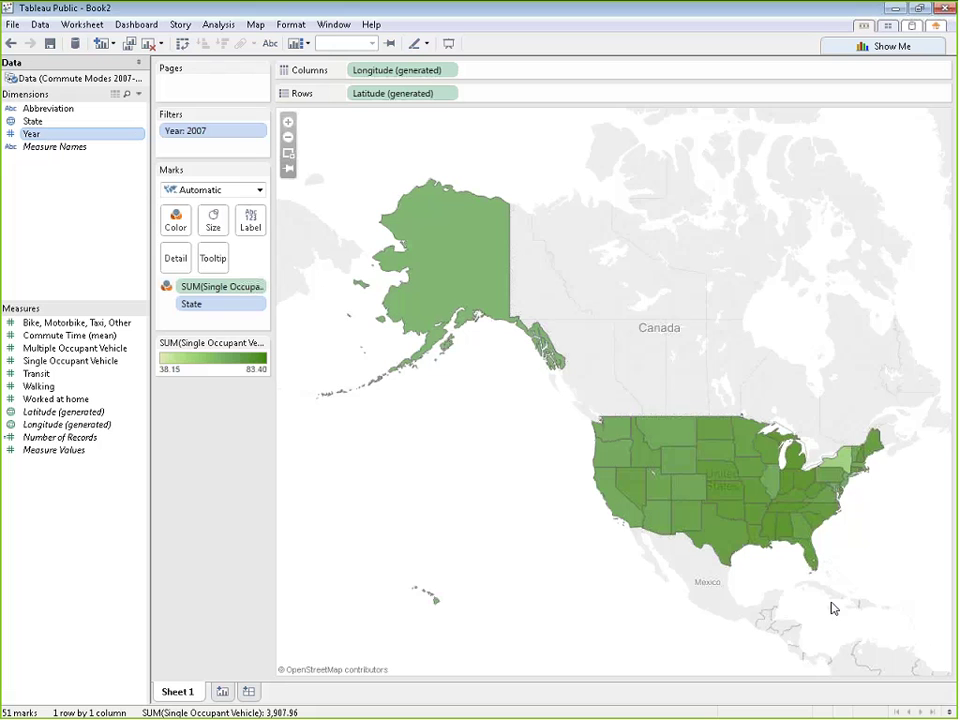
mouse_move(840, 466)
mouse_move(755, 527)
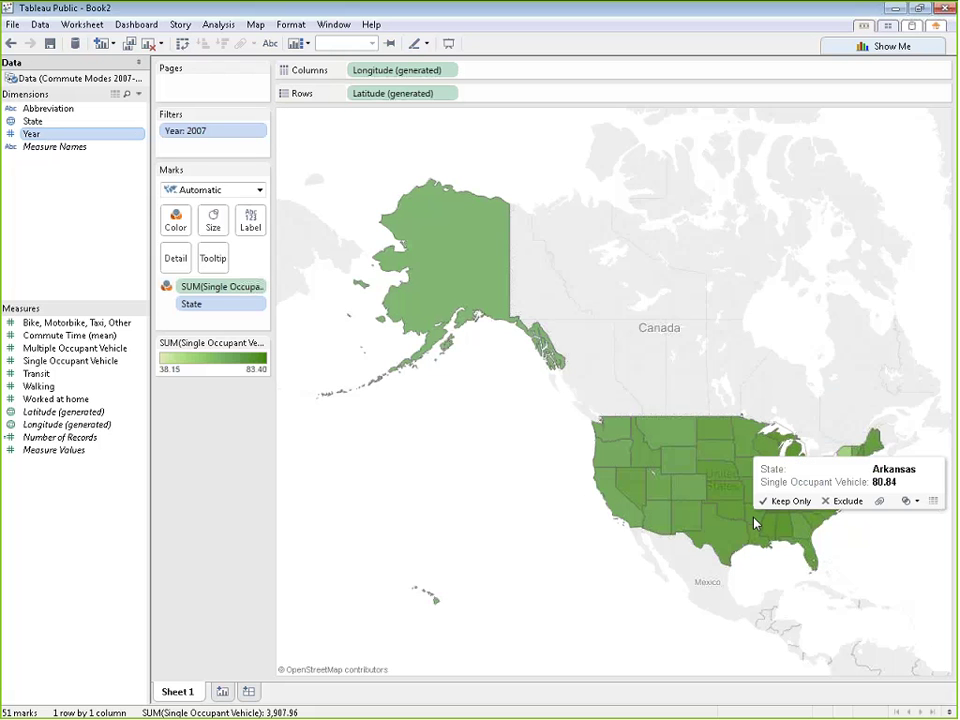
mouse_move(632, 488)
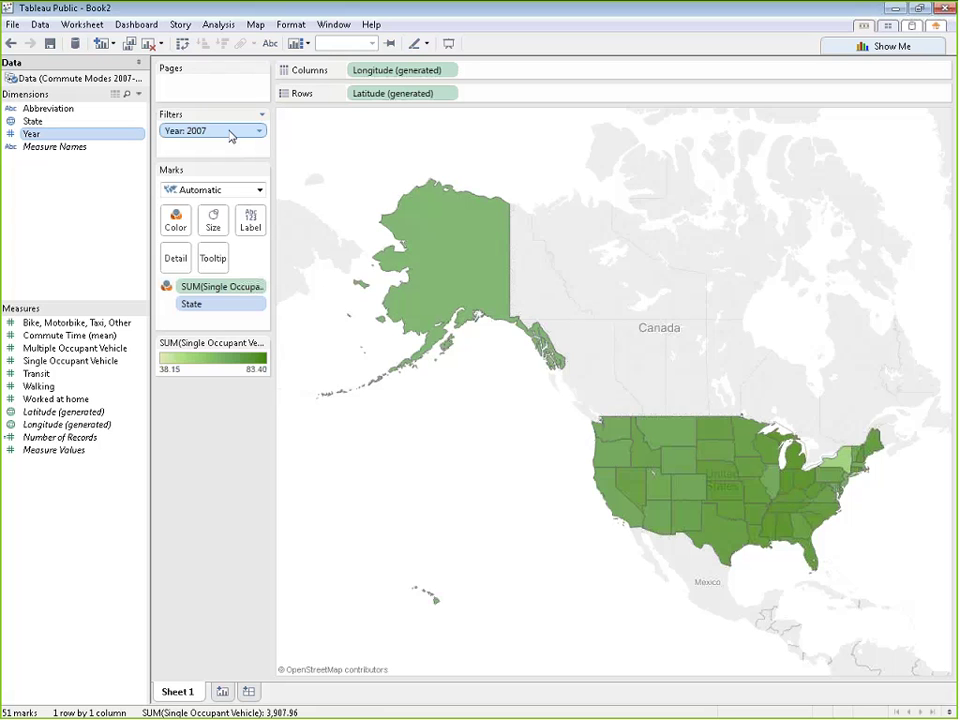
Step: Show a quick filter for Year beside the map and set it to a single value list
click(187, 139)
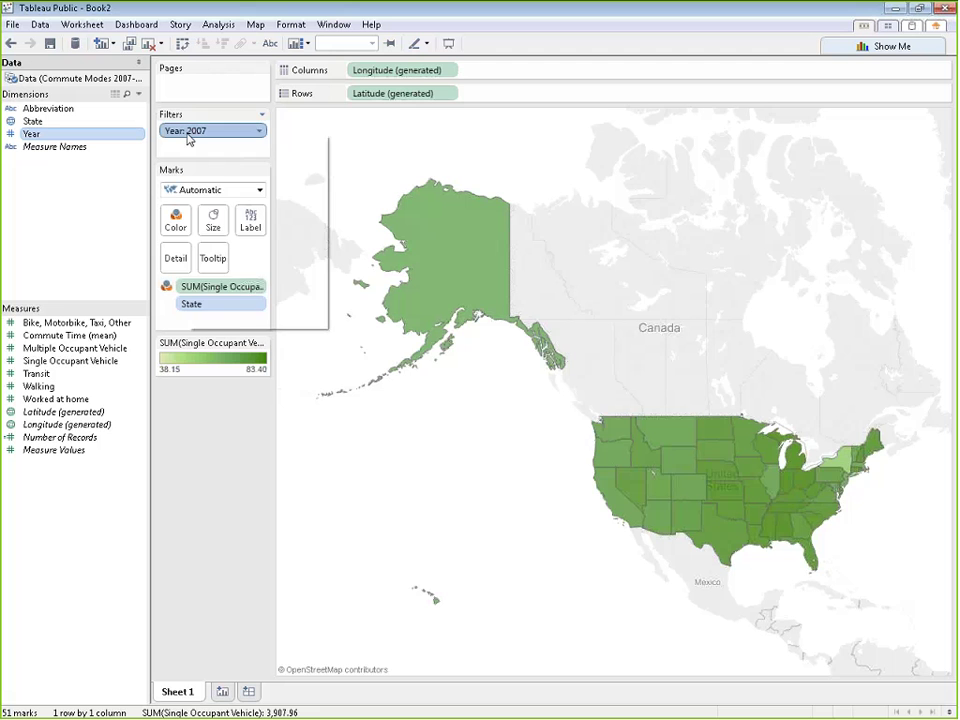
click(216, 157)
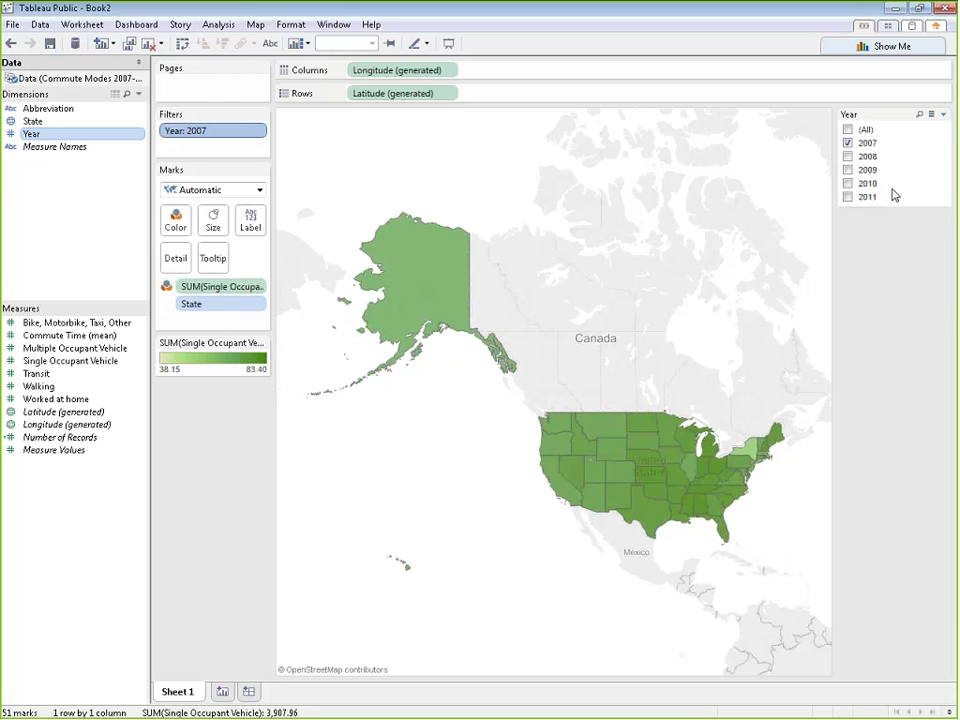
click(943, 116)
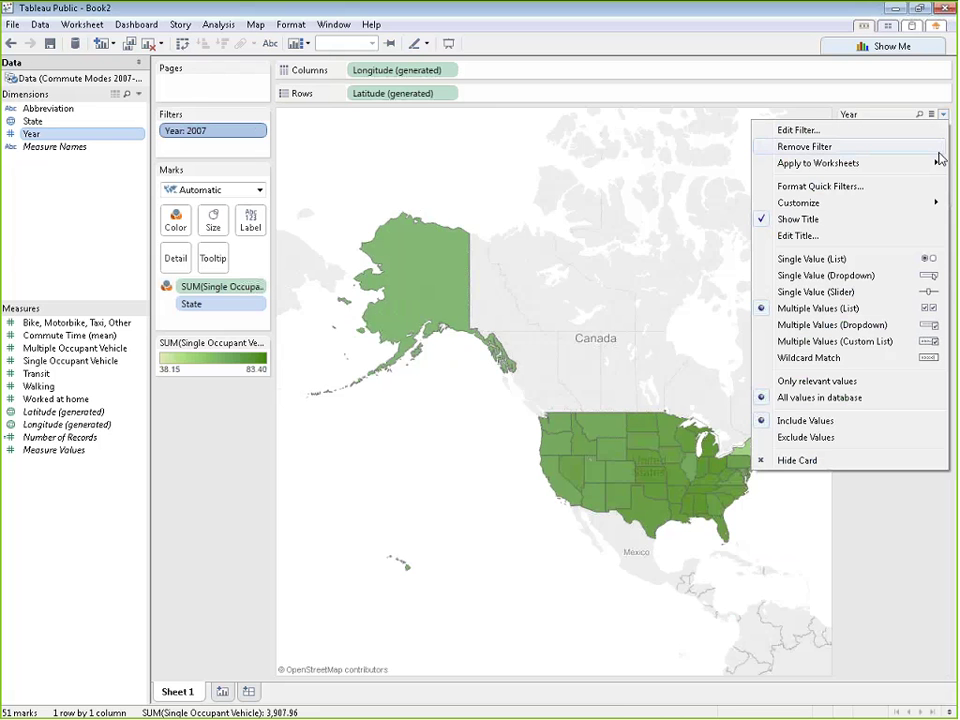
click(926, 258)
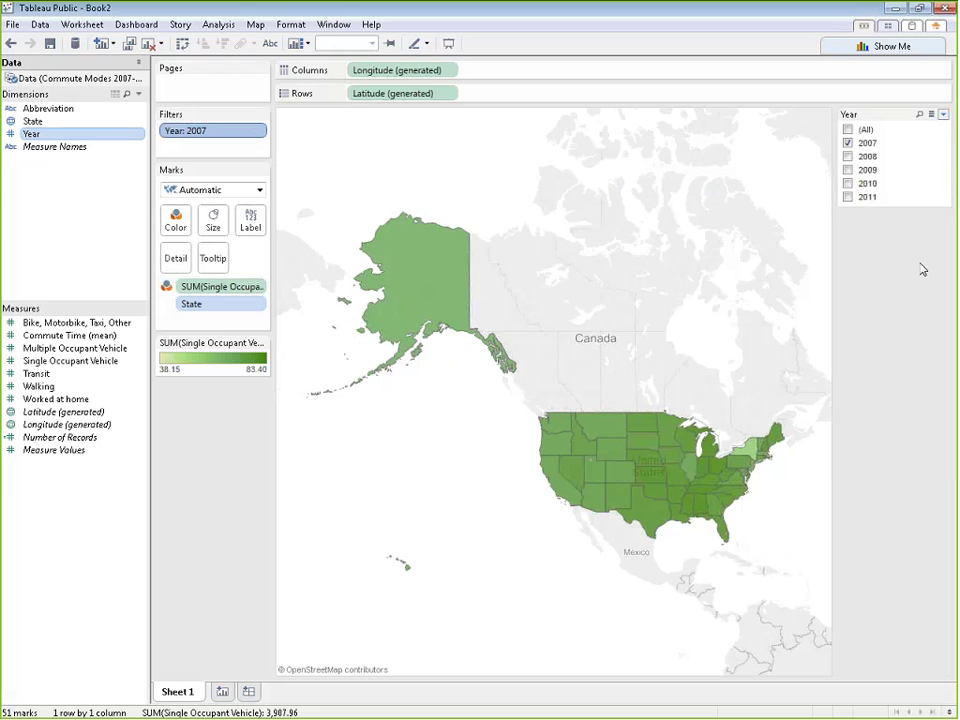
Step: Switch the Year filter through 2008, 2009, 2010 and 2011, then back to 2010, comparing the value for Kansas
click(848, 157)
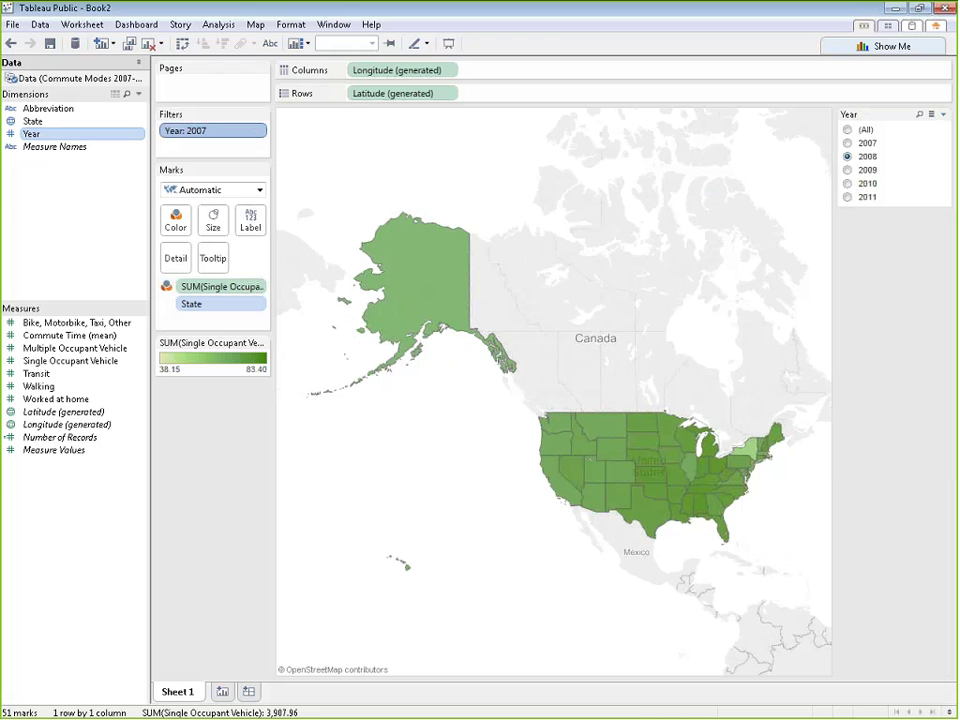
click(848, 170)
click(848, 184)
click(848, 197)
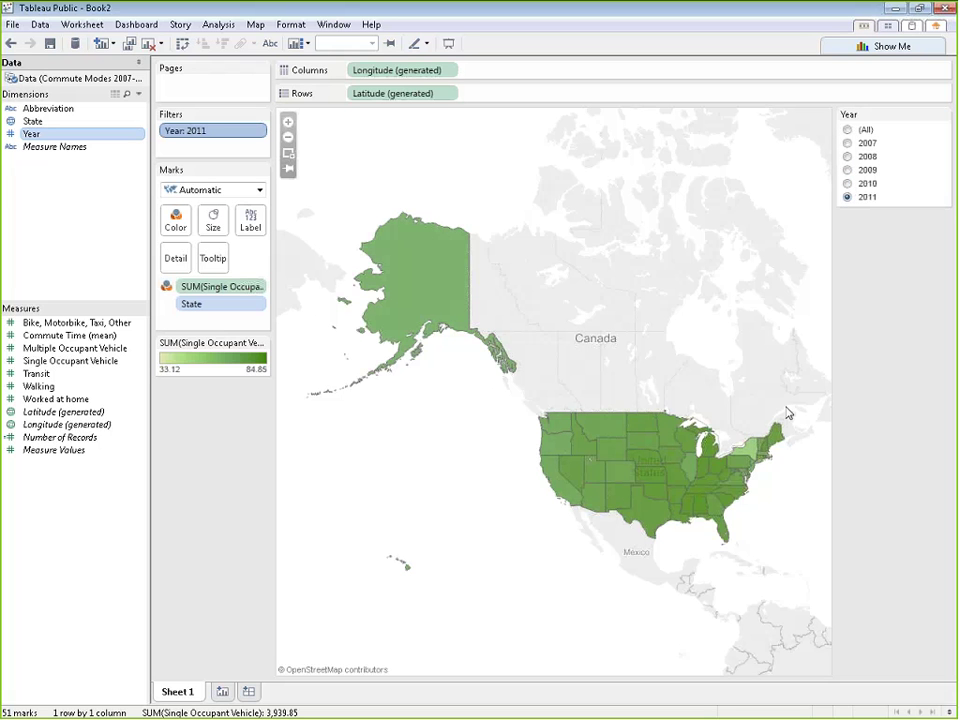
mouse_move(645, 480)
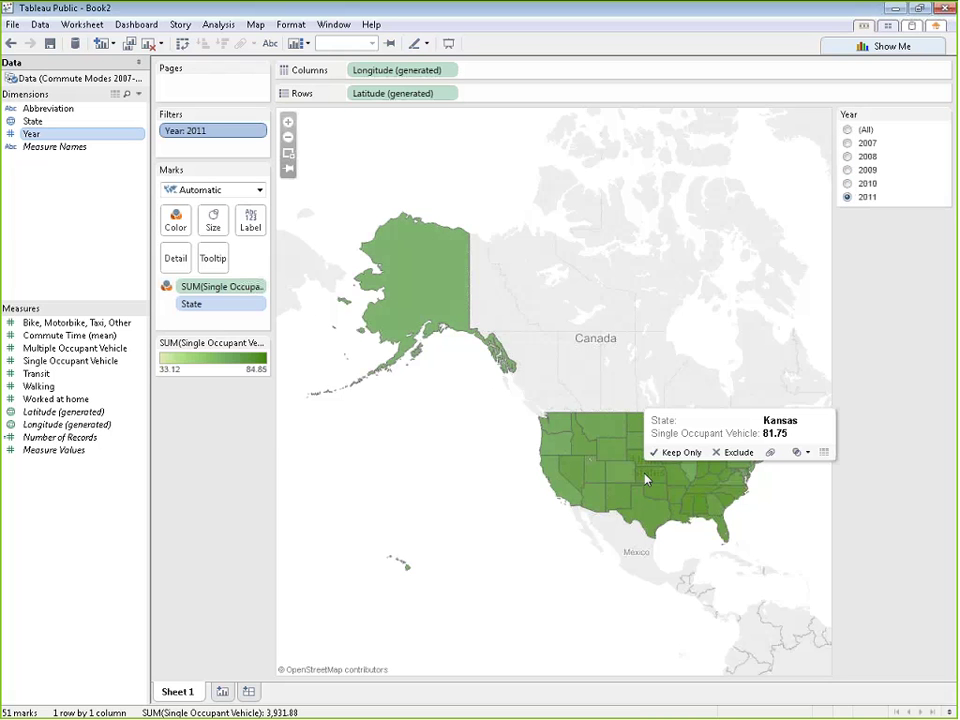
click(848, 185)
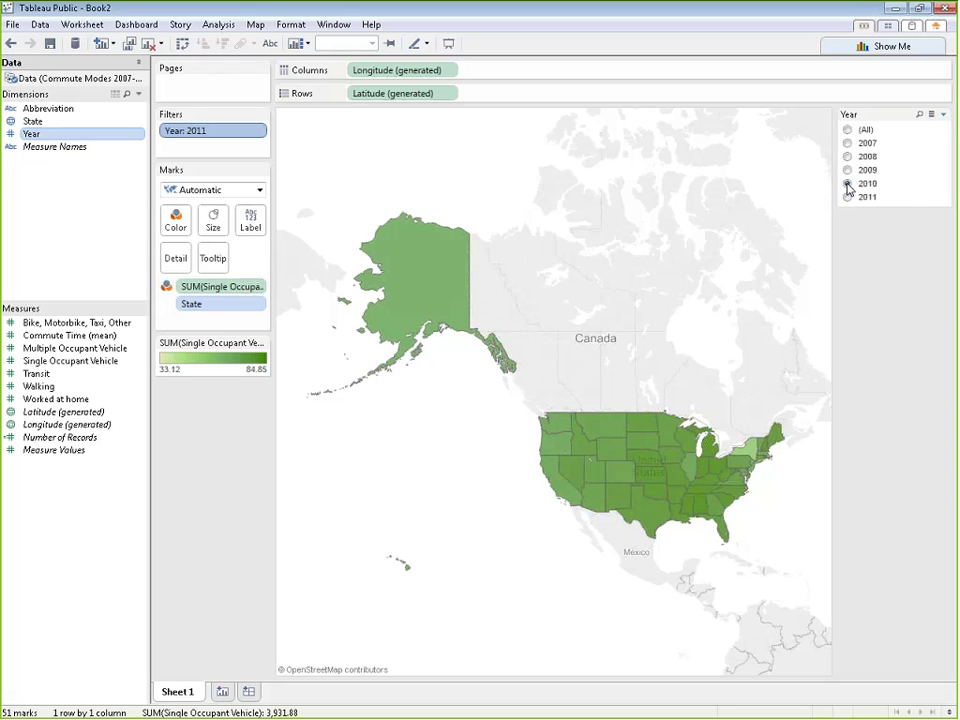
mouse_move(645, 478)
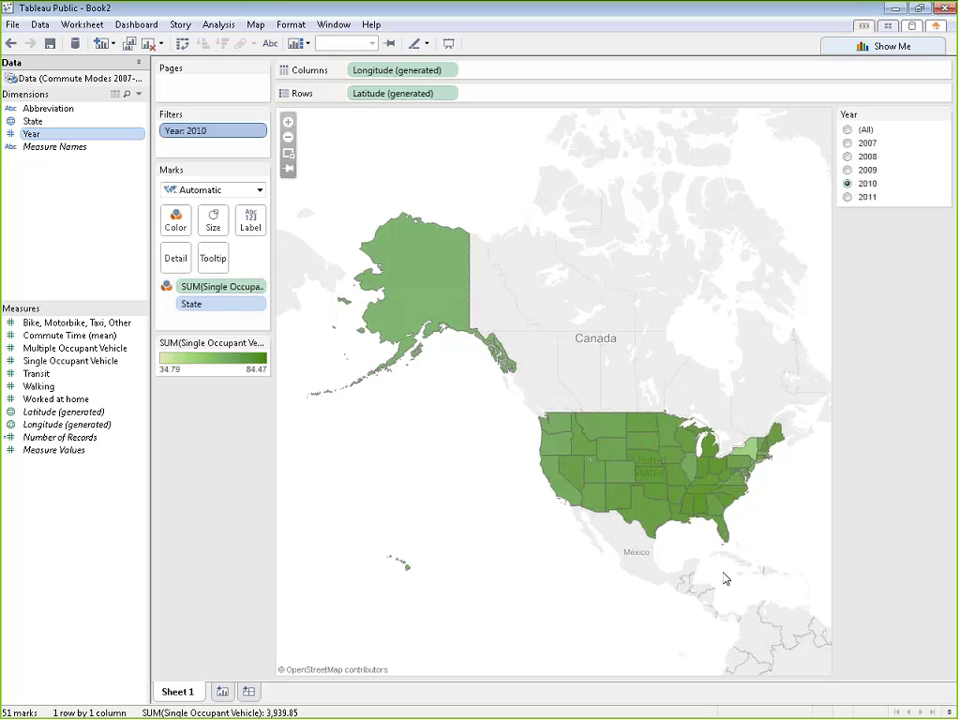
Step: Change the Year quick filter to a single value slider and step it forward to 2011 and back to 2007
mouse_move(937, 182)
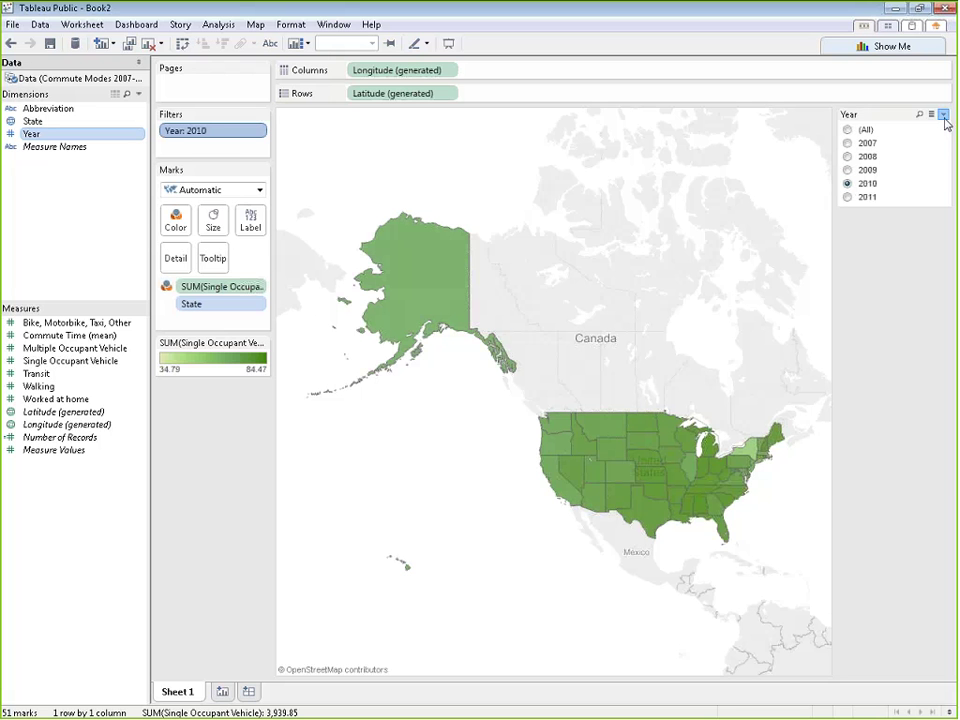
click(943, 116)
click(907, 298)
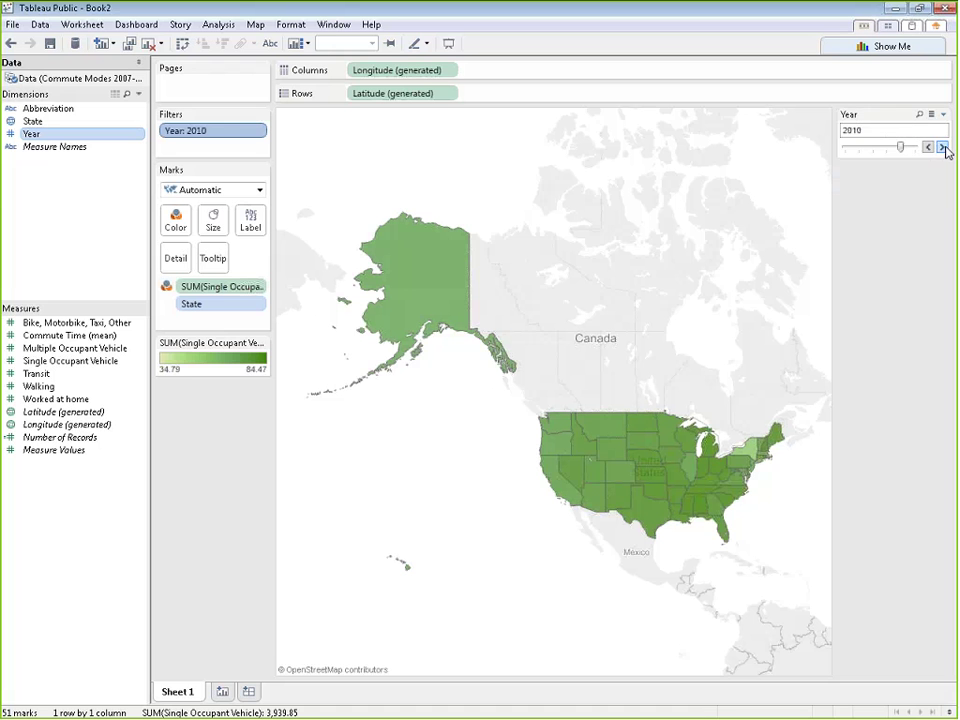
click(941, 148)
click(928, 148)
click(928, 148)
click(928, 148)
click(928, 148)
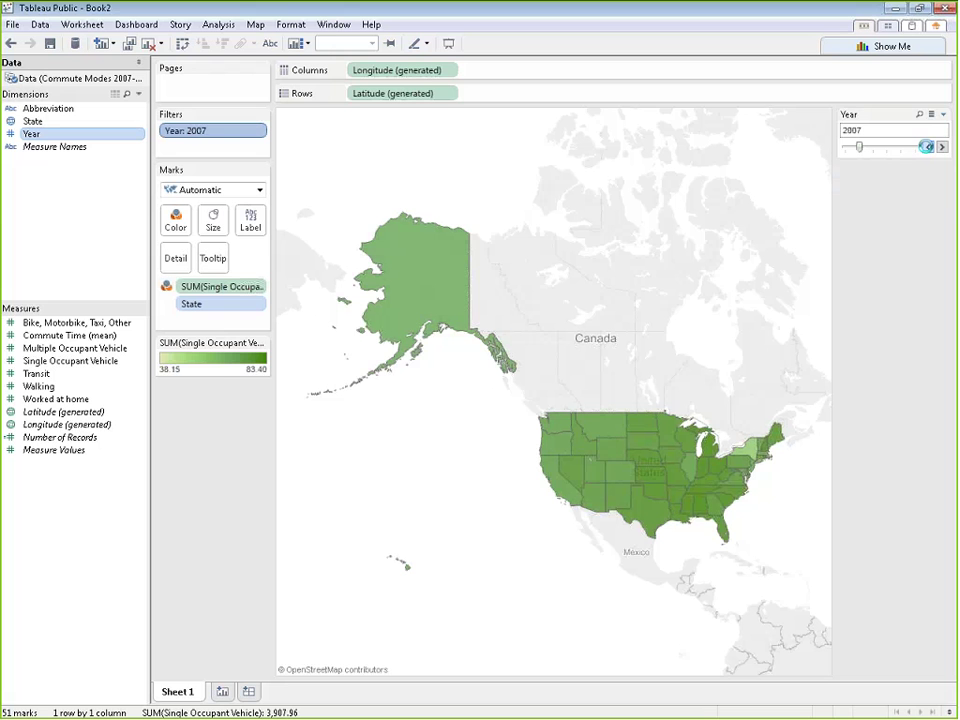
Step: Set the Year slider to All and remove the "All" value from the choices this quick filter offers
click(928, 147)
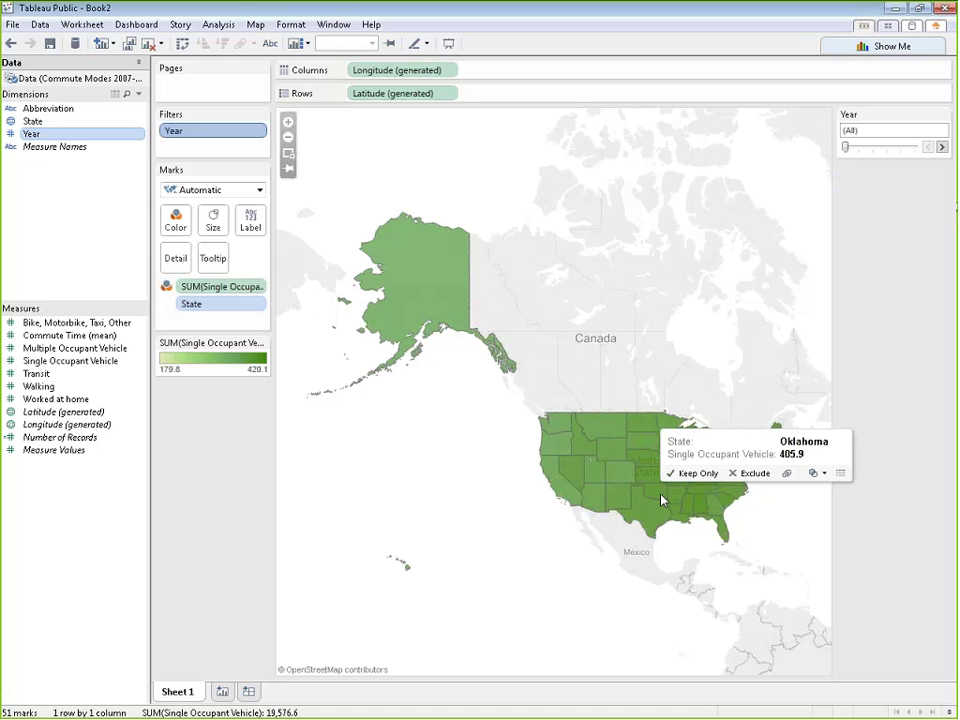
click(942, 115)
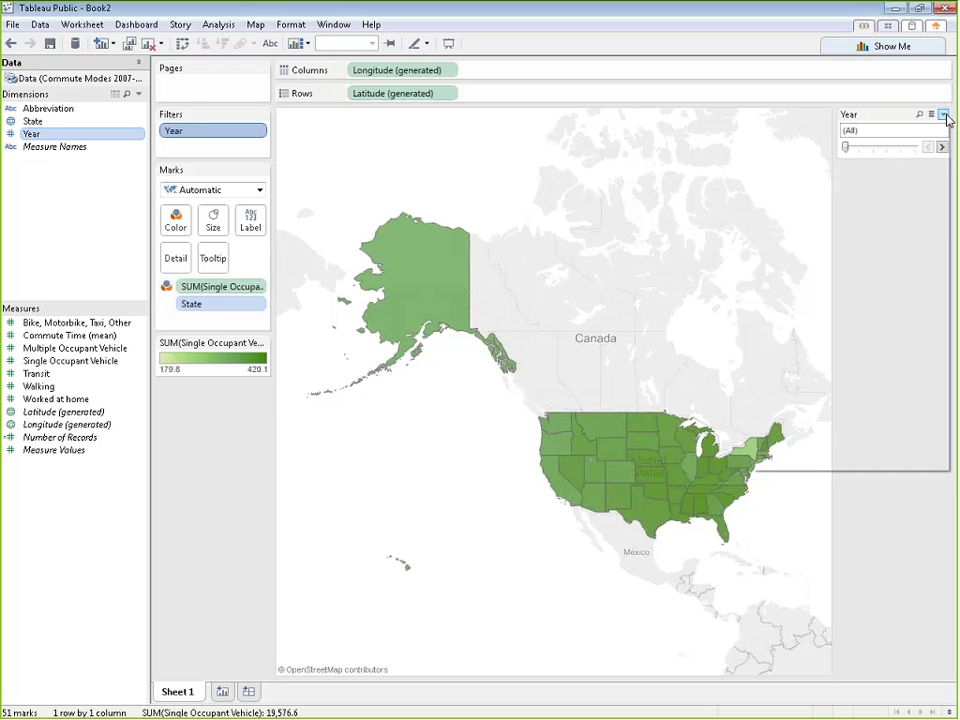
click(898, 499)
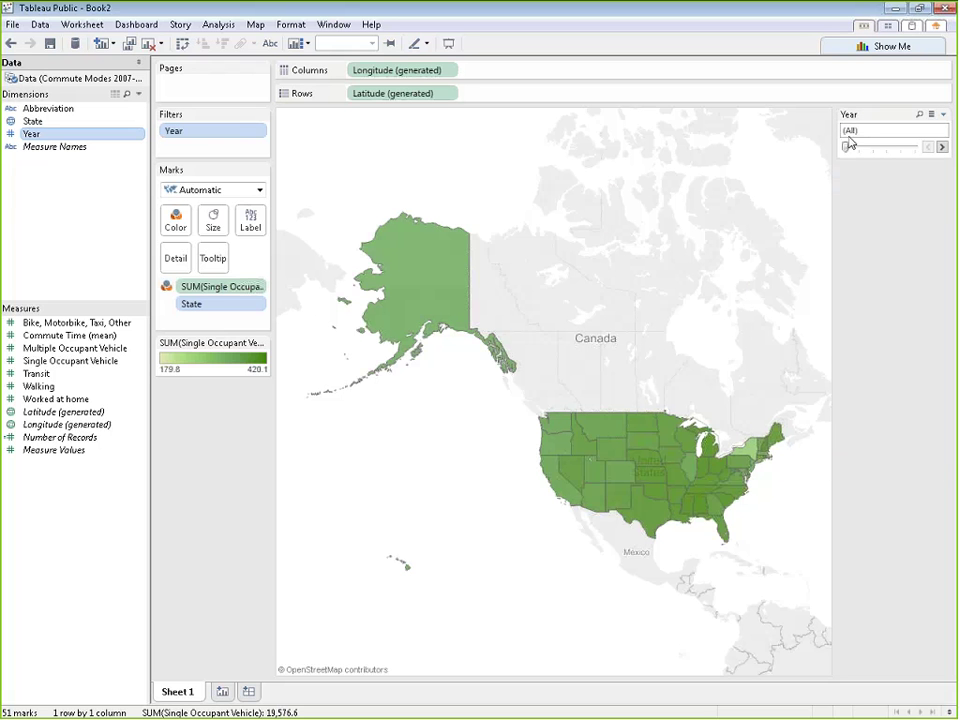
click(943, 116)
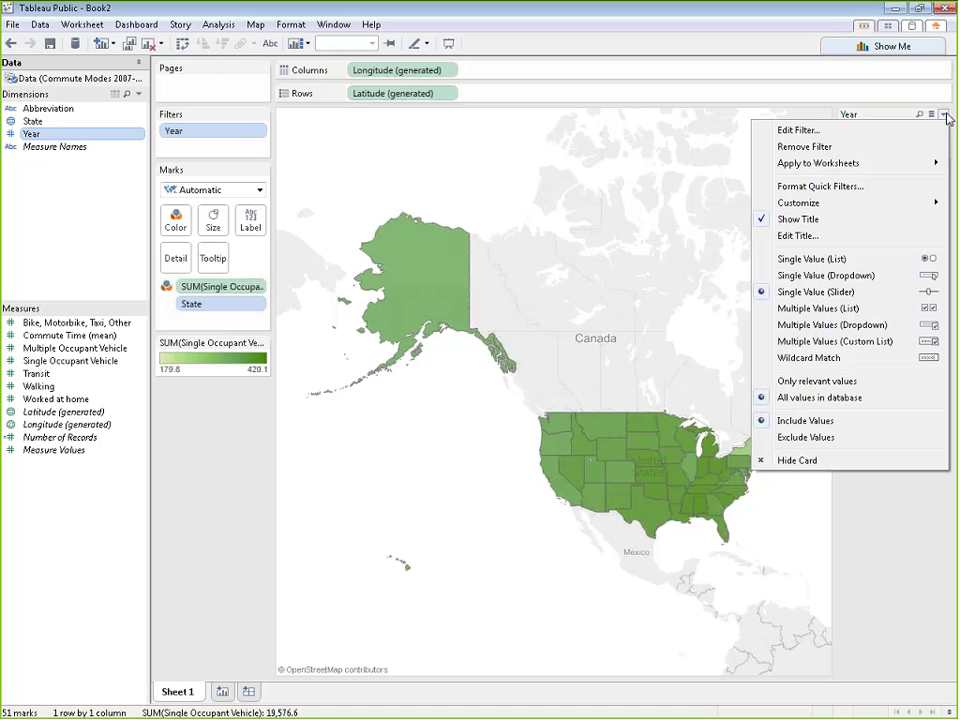
mouse_move(836, 203)
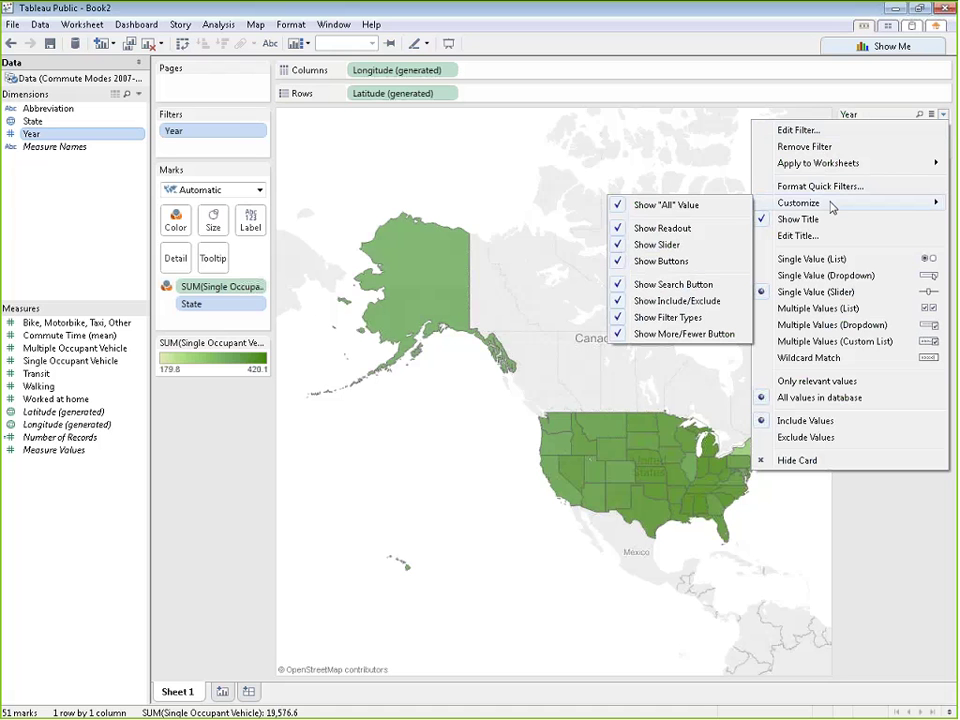
click(716, 206)
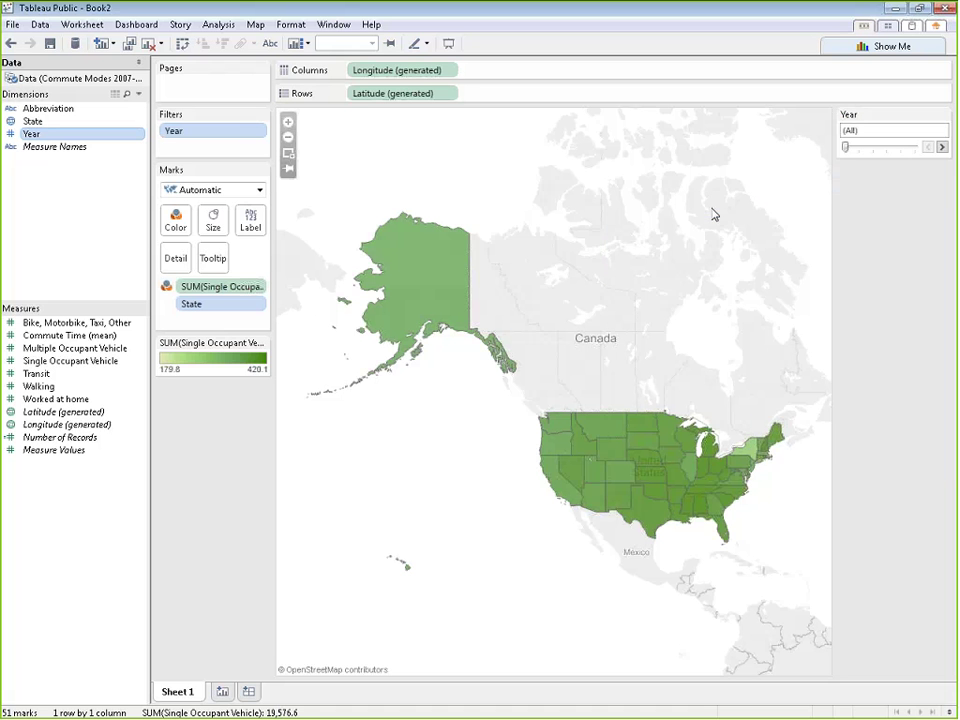
Step: Step the Year slider forward to 2011 and back to 2007
click(941, 148)
click(941, 148)
click(941, 148)
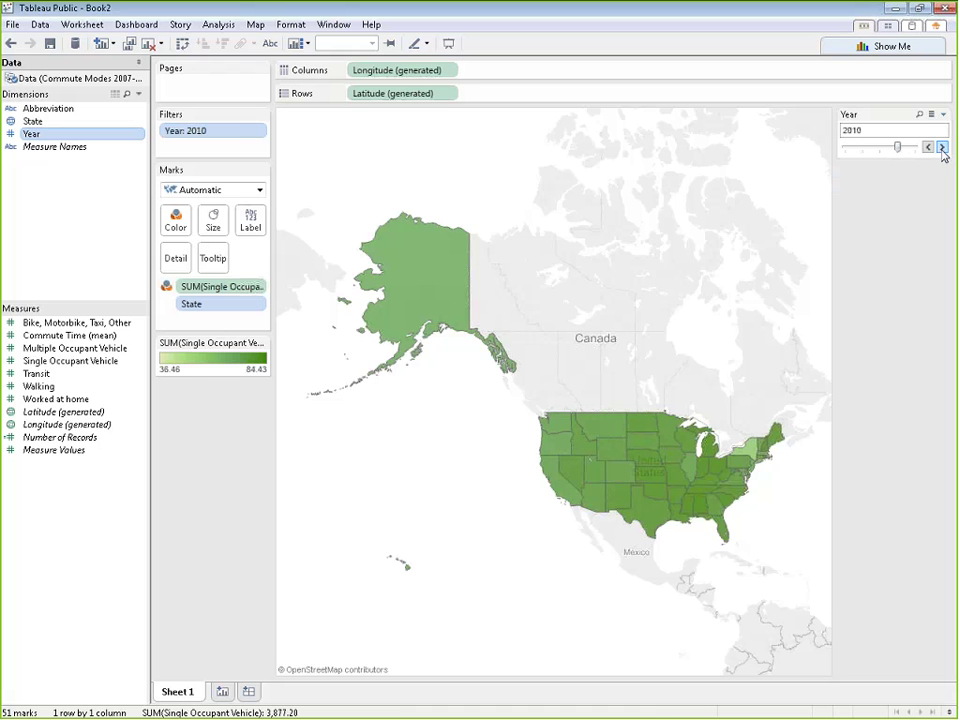
click(941, 148)
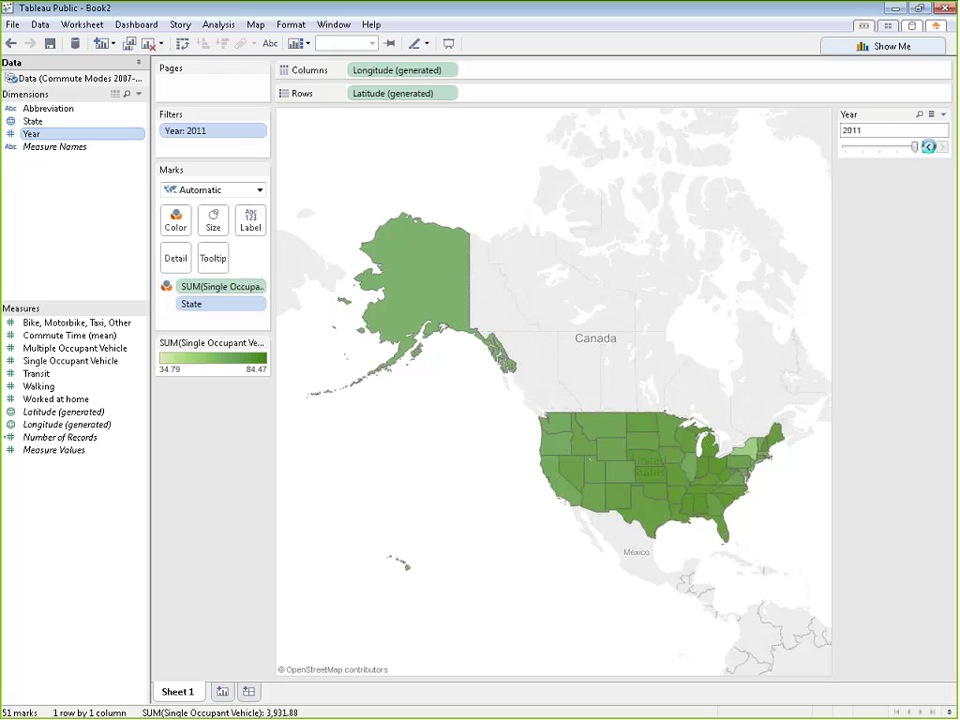
click(928, 147)
click(928, 147)
click(928, 147)
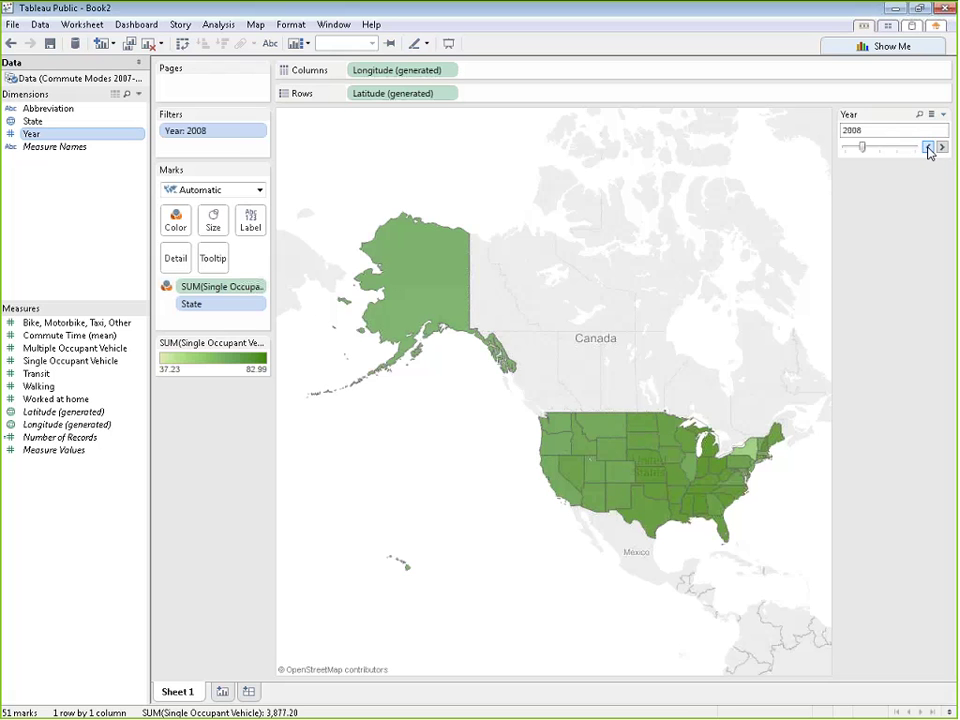
click(928, 147)
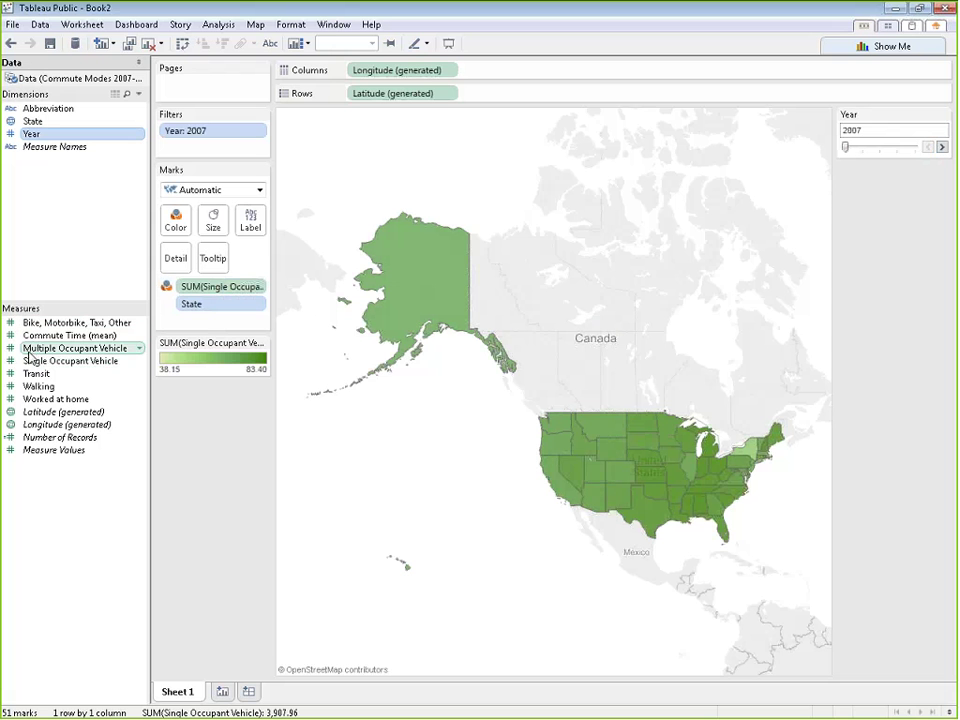
Step: Color the map by Multiple Occupant Vehicle, and replace that color measure with Walking
drag(31, 349, 176, 220)
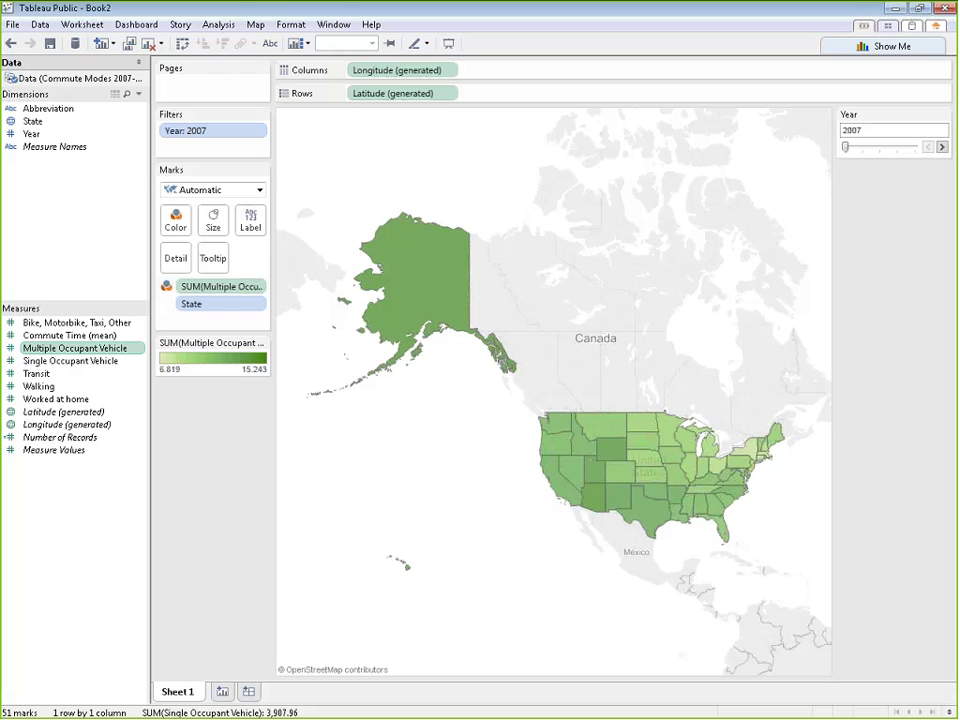
mouse_move(609, 450)
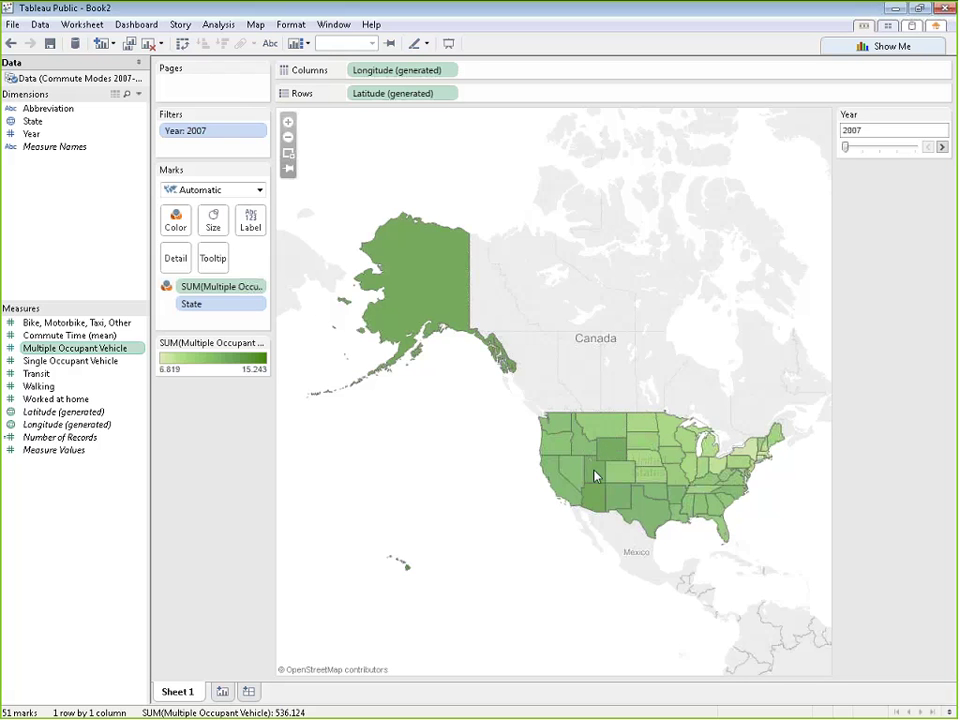
drag(38, 386, 172, 226)
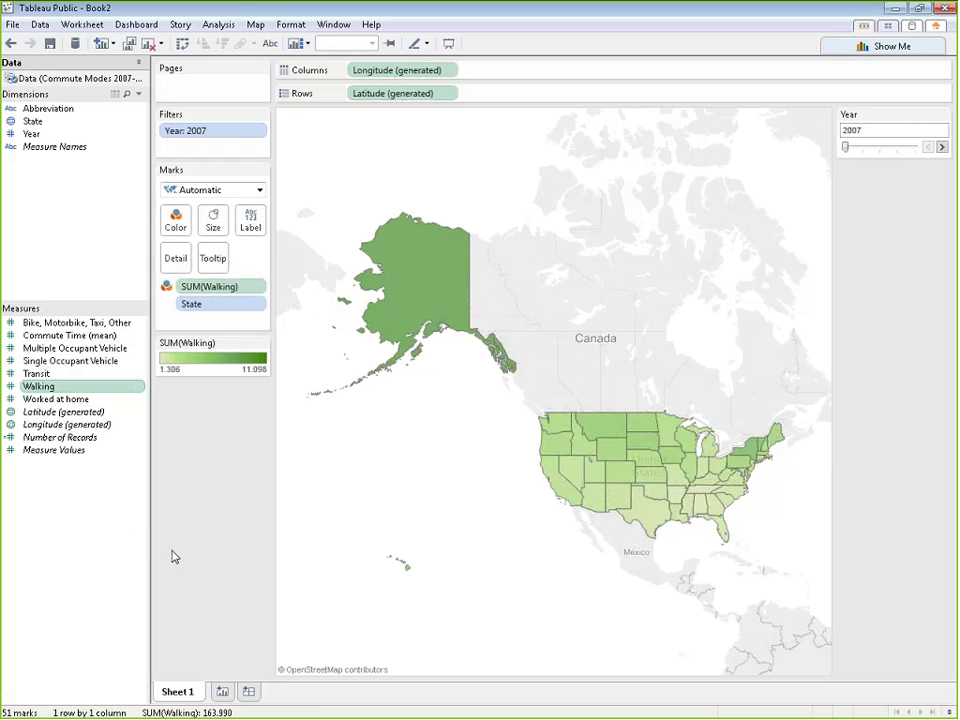
Step: Start a new parameter named "Commuting Modes" with the Integer data type and a list of allowable values
right_click(45, 524)
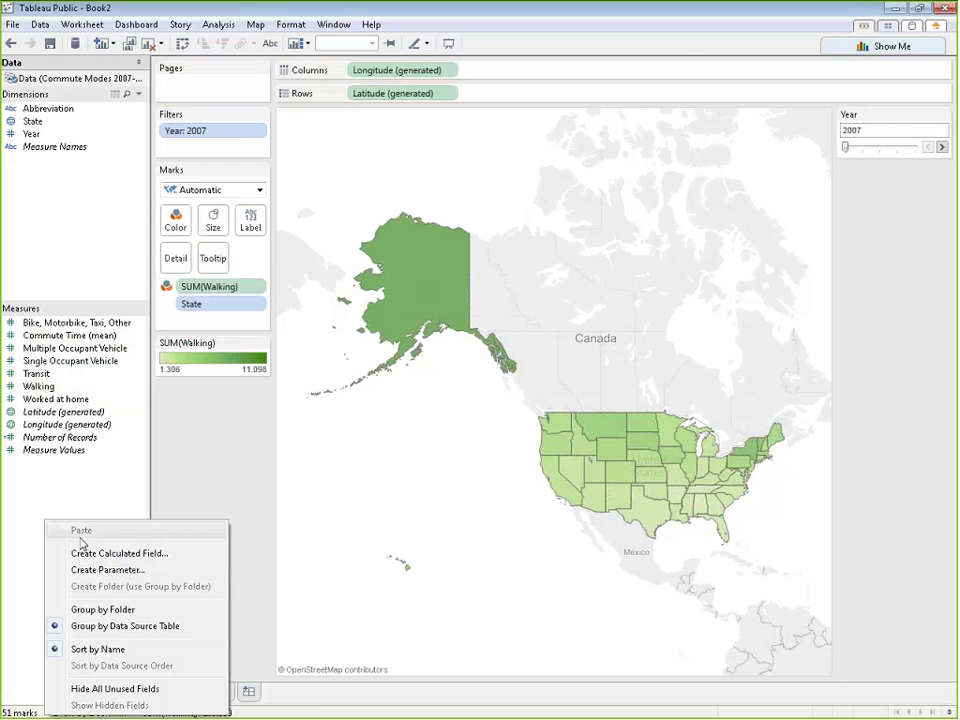
click(86, 570)
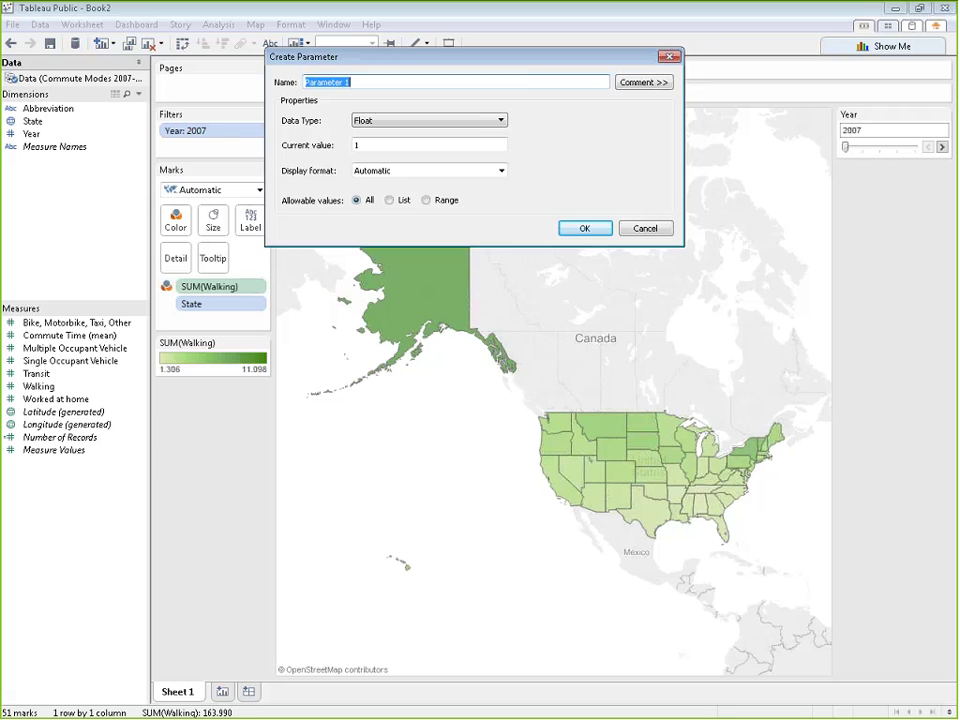
drag(510, 57, 613, 245)
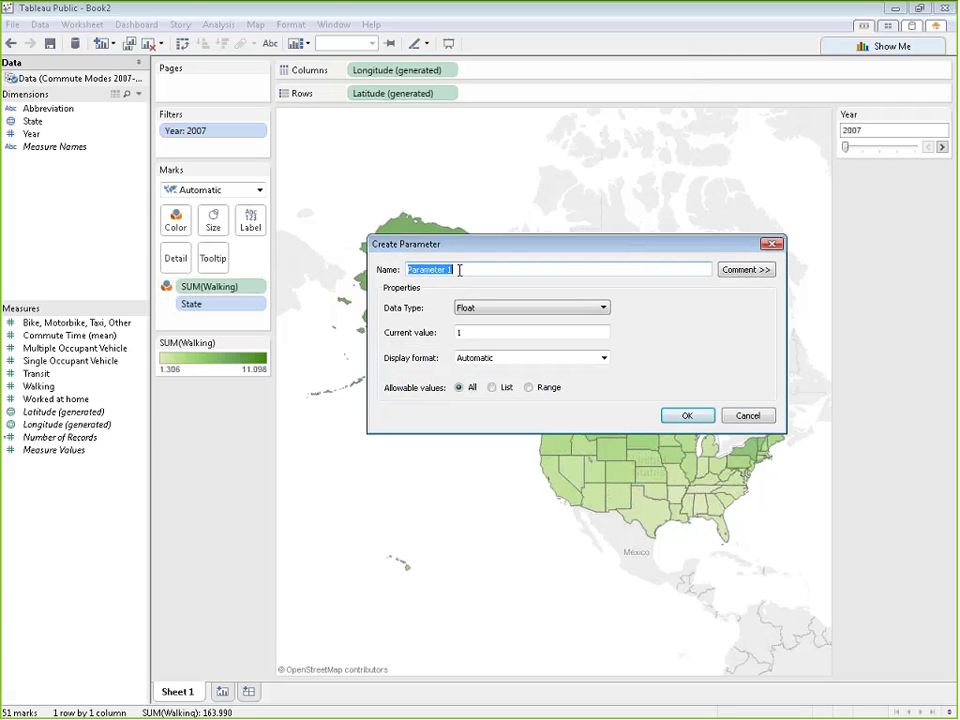
text(Commuting Modes)
click(491, 309)
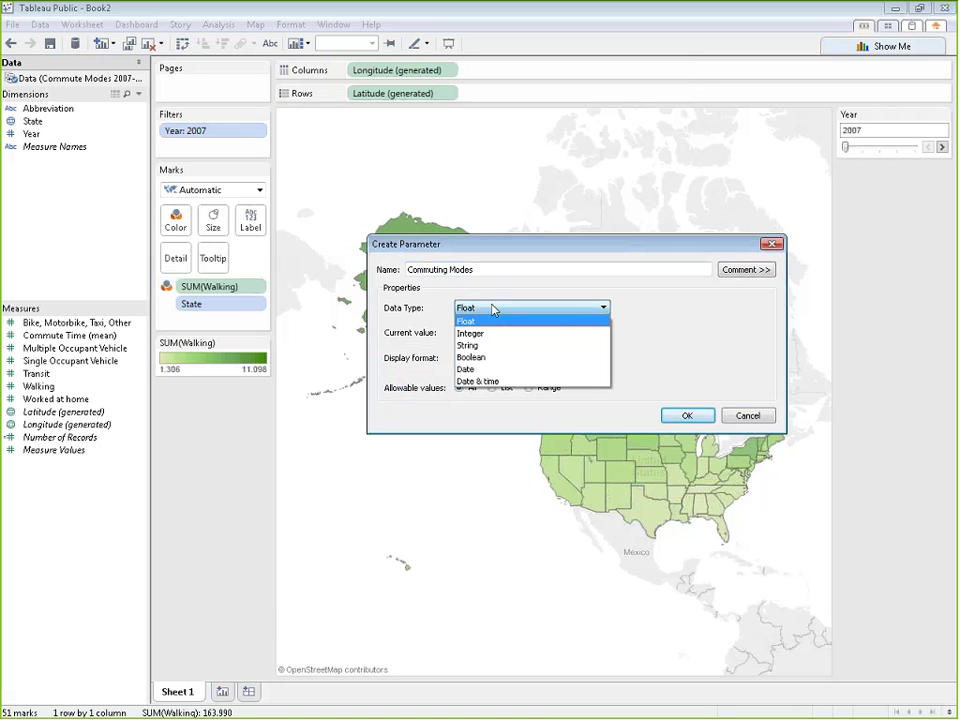
click(471, 332)
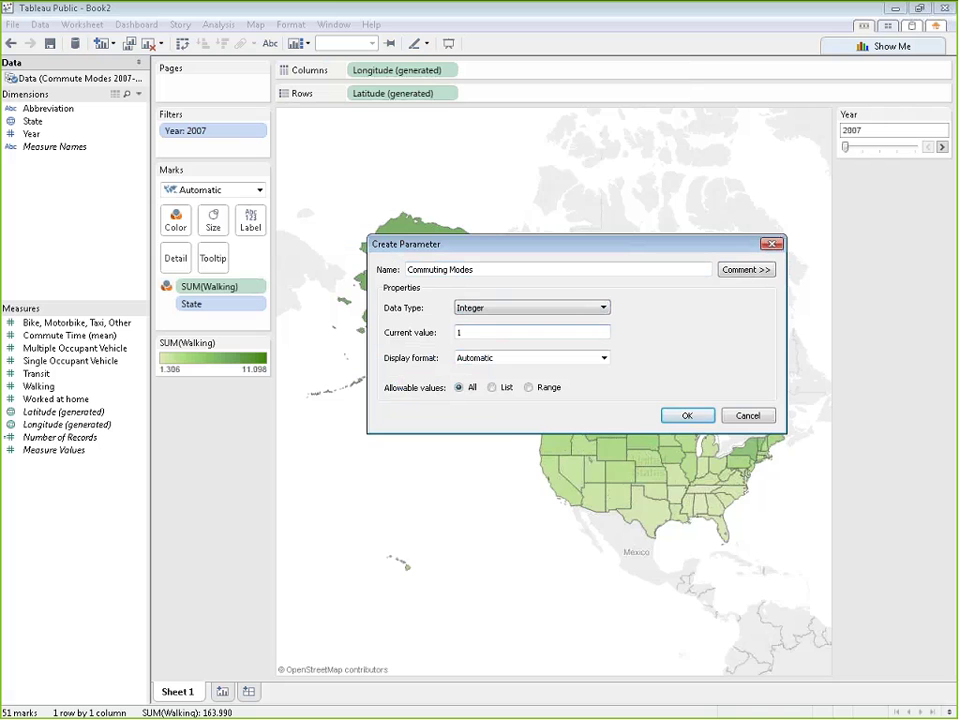
click(491, 387)
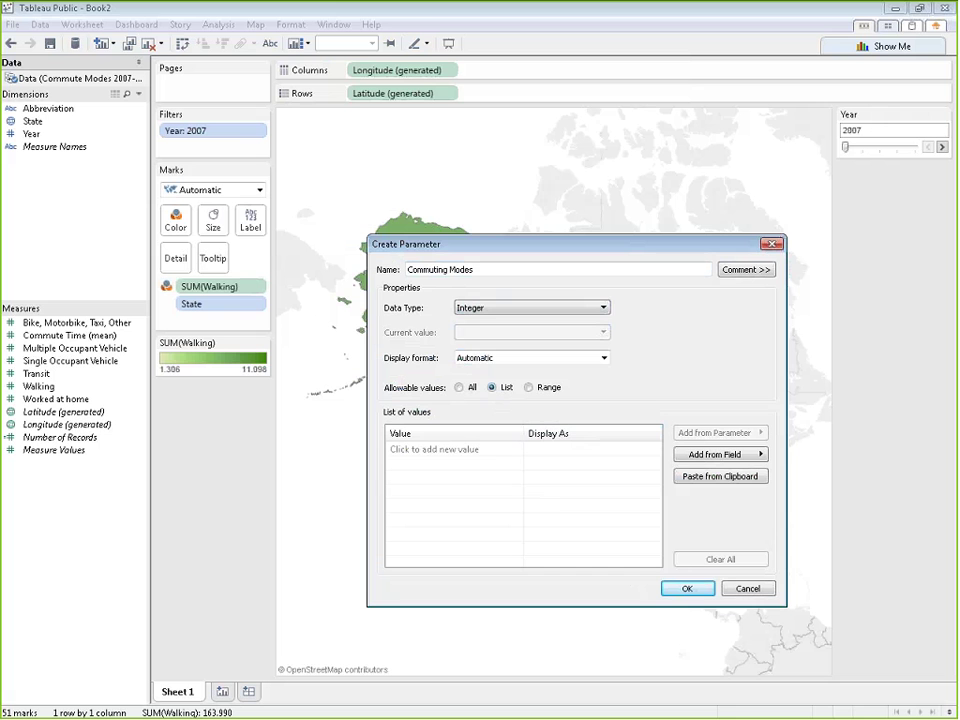
Step: Add value 1 to the parameter's list, displayed as "Bike, Motorbike, Taxi, Other"
click(419, 448)
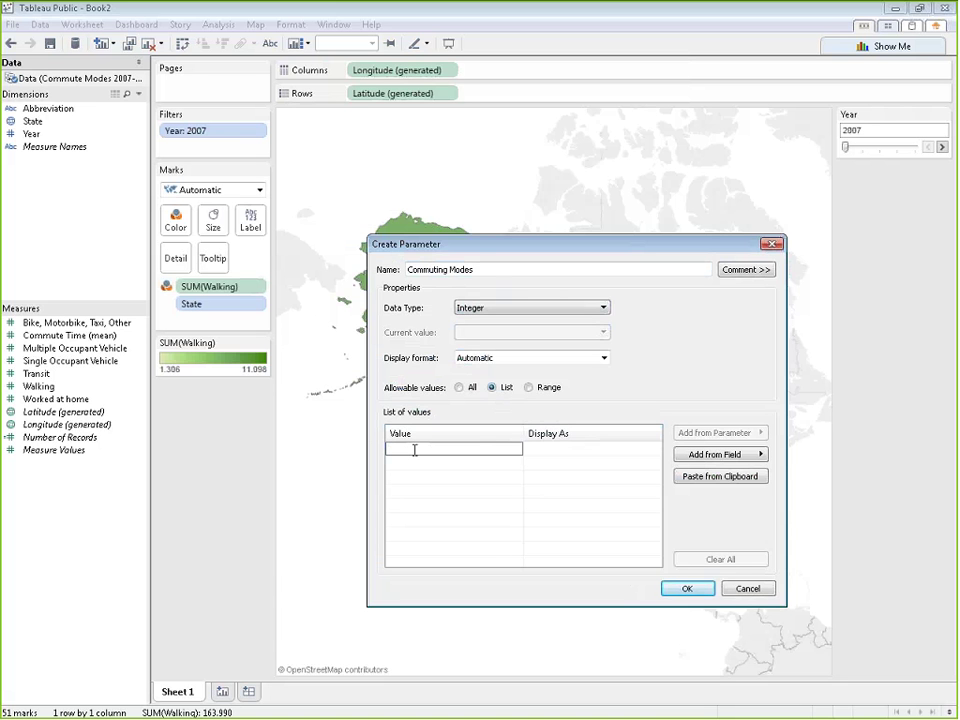
text(1)
key(Tab)
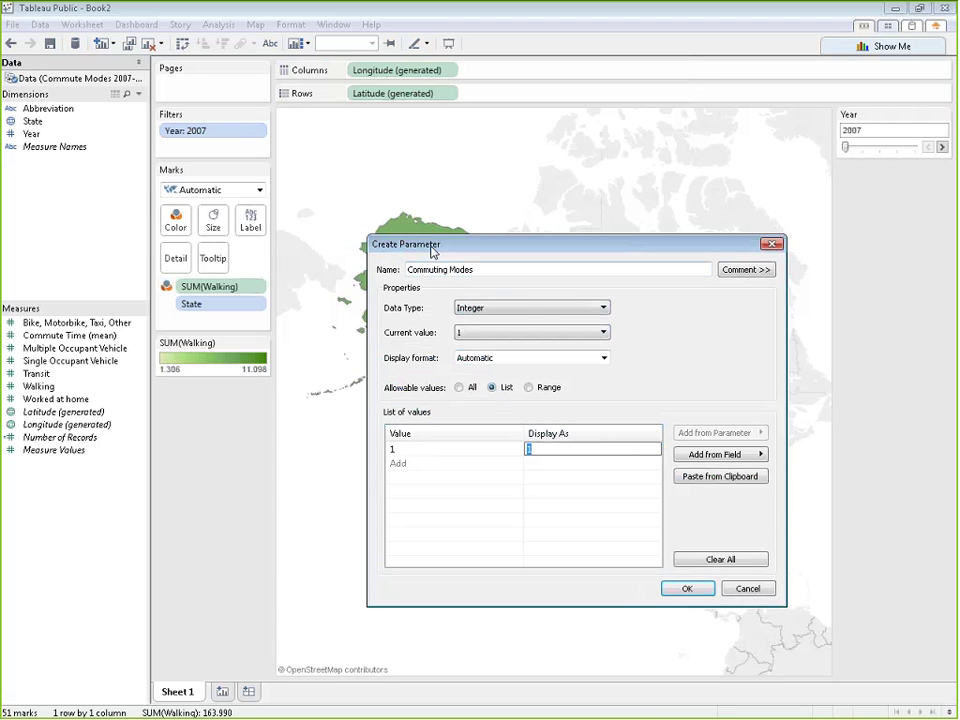
text(Bike, Motorbike, Taxi)
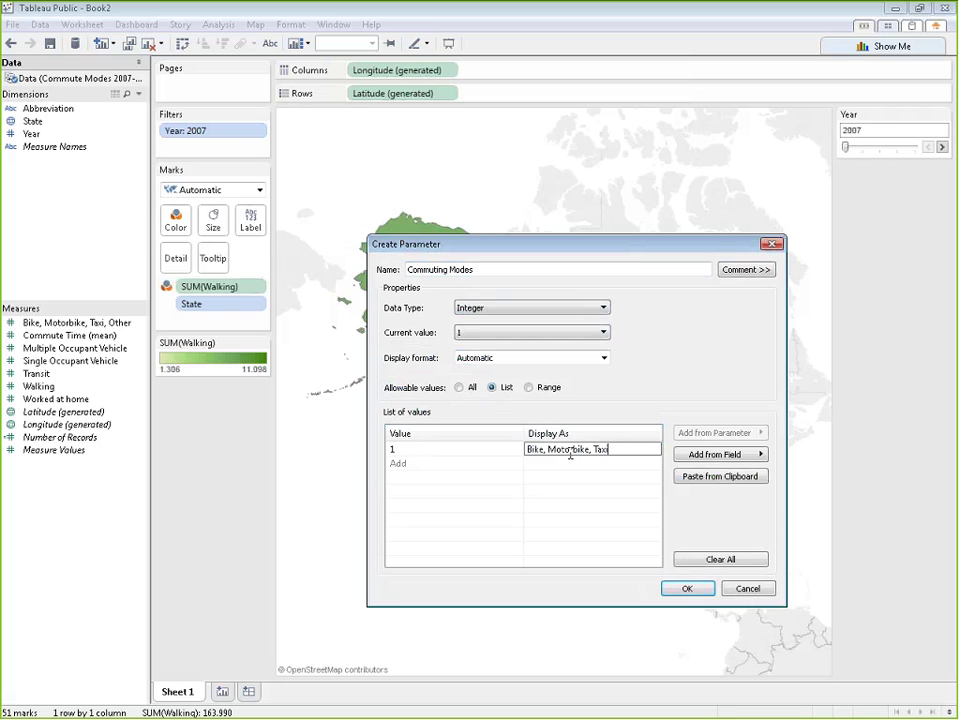
text(, Other)
Step: Add value 2 to the parameter's list, displayed as "Multiple Occupant Vehicle"
click(435, 463)
text(2)
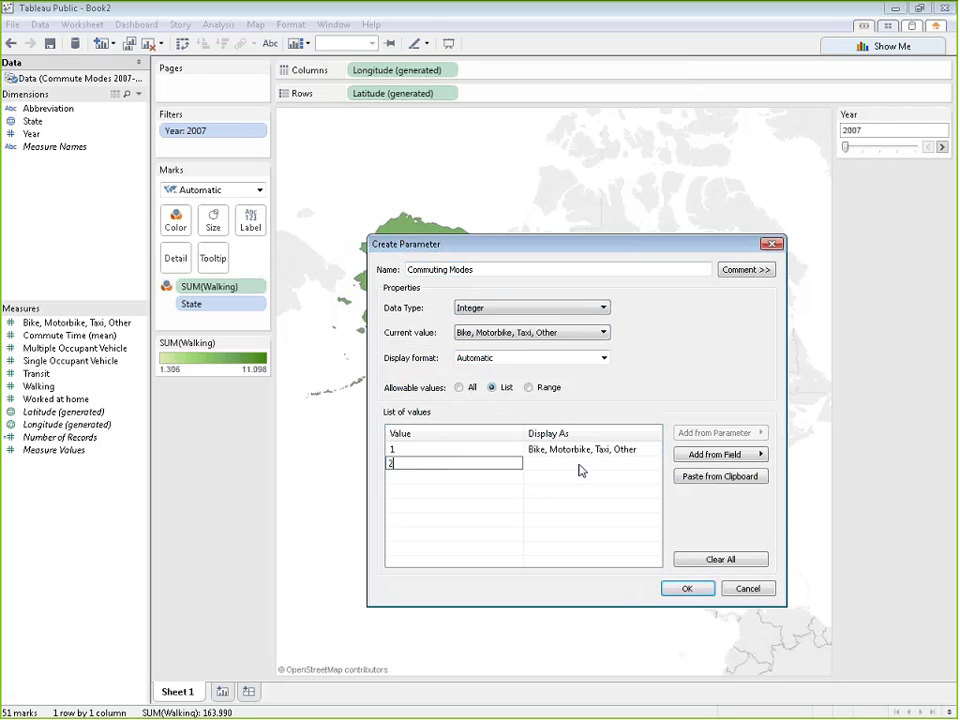
click(577, 465)
click(576, 464)
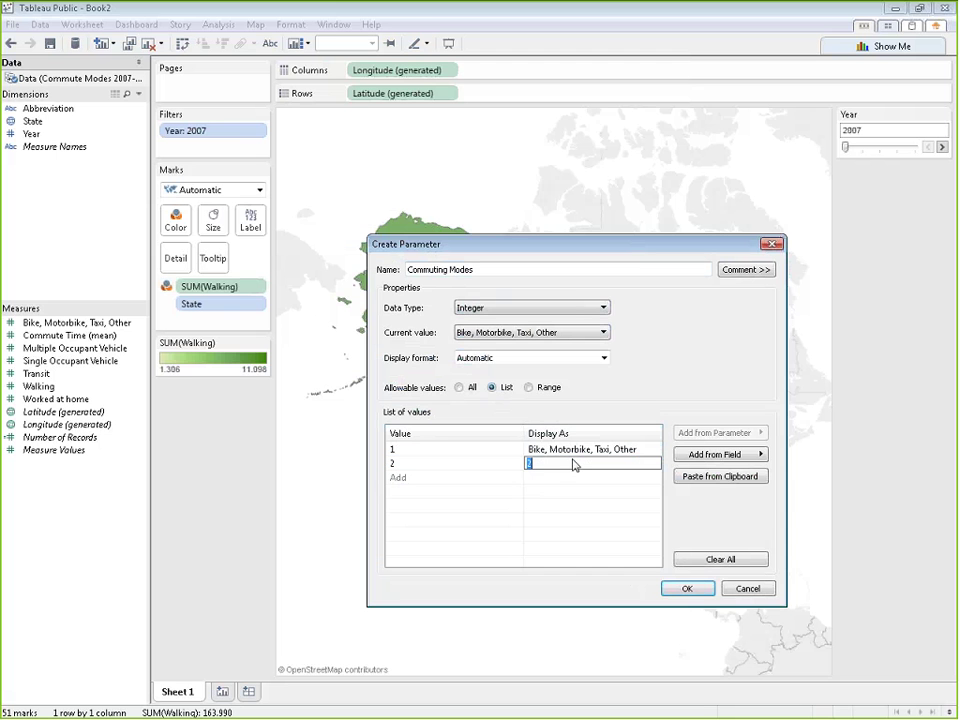
key(BackSpace)
text(Multiple Occupant Vehicle)
Step: Add value 3 to the parameter's list, displayed as "Single Occupant Vehicle"
click(468, 478)
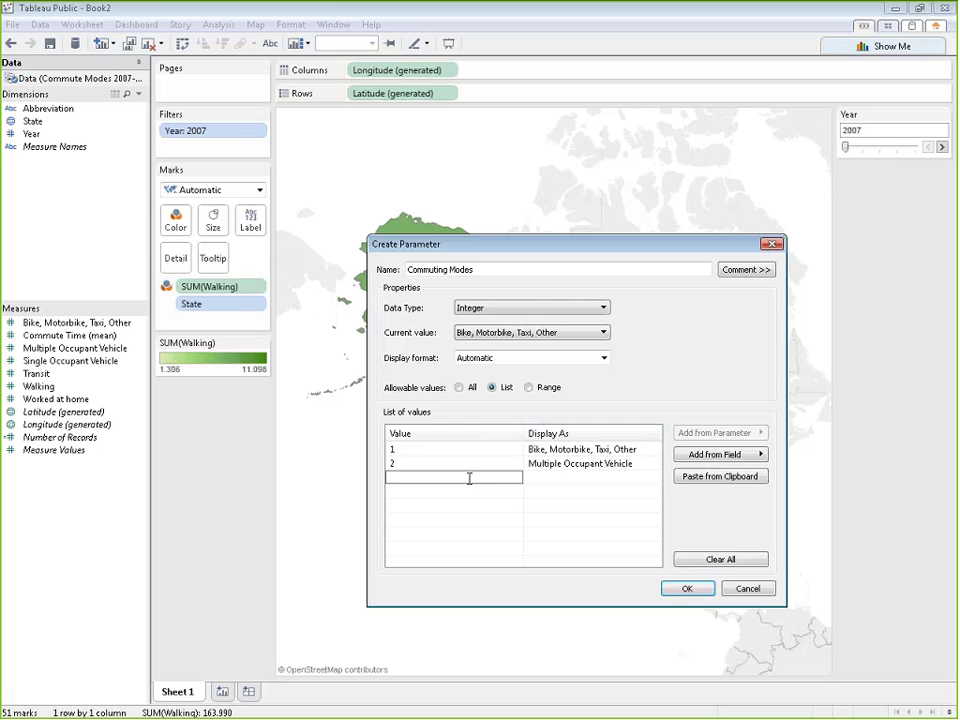
text(3)
click(559, 479)
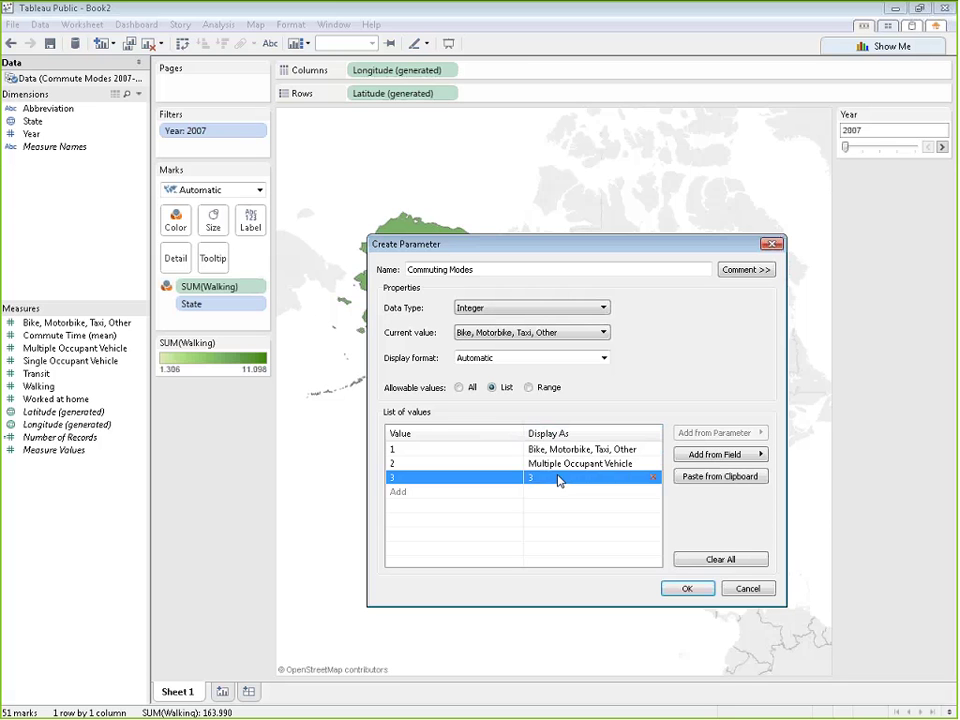
click(559, 479)
text(Single O)
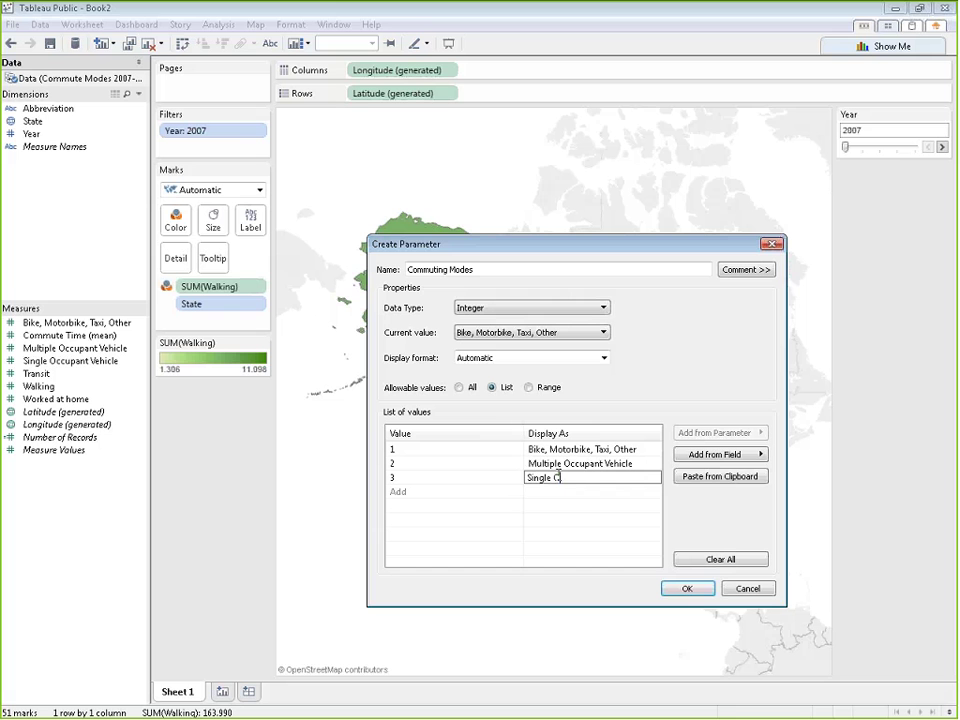
text(ccupant Vehicle)
Step: Add value 4 to the parameter's list, displayed as "Transit"
click(407, 494)
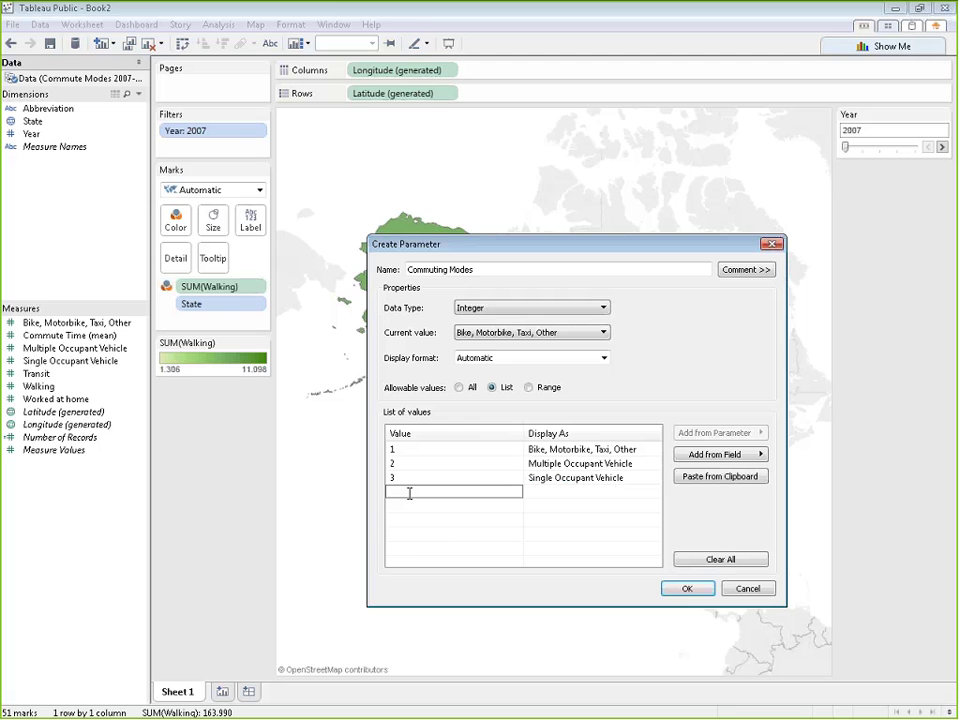
text(4)
click(553, 491)
text(Tra)
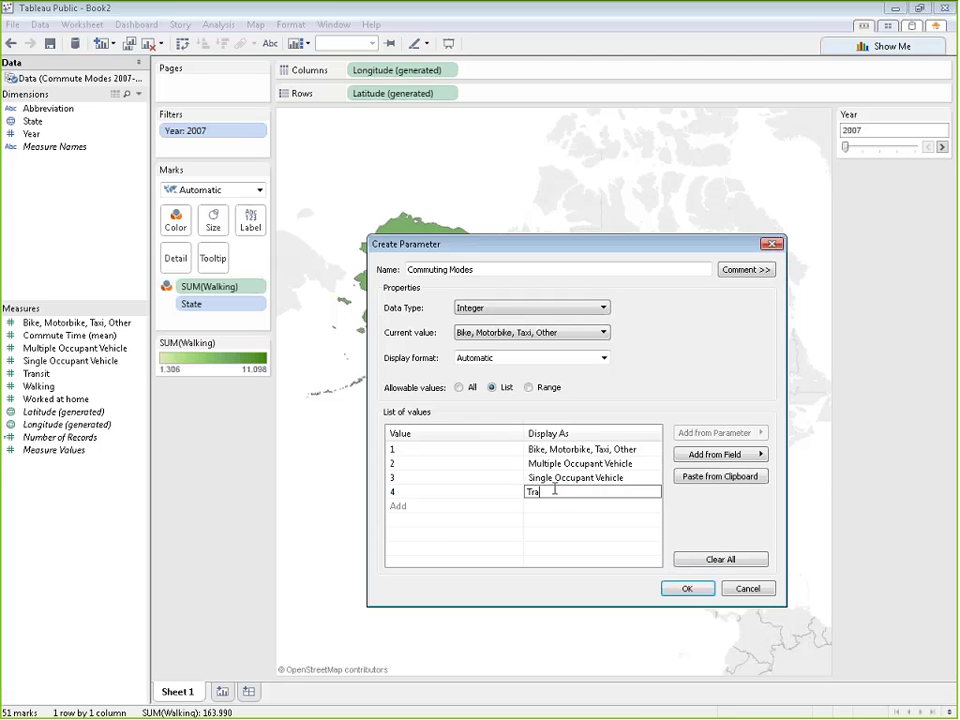
text(nsit)
key(Return)
Step: Add value 5 to the parameter's list, displayed as "Walking"
click(395, 507)
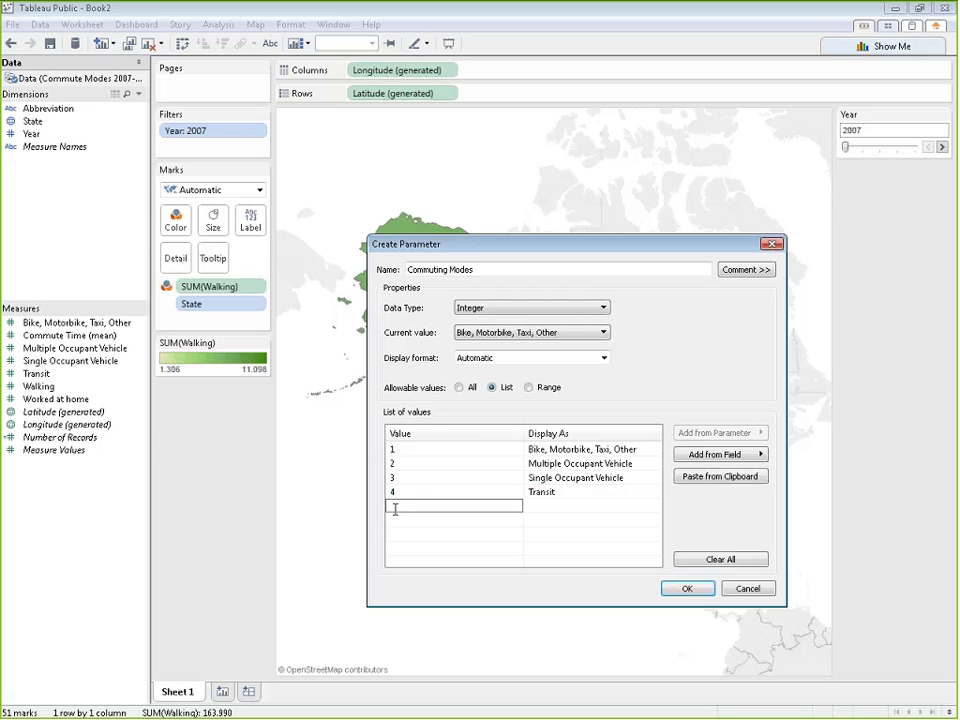
text(5)
click(540, 506)
text(Wal)
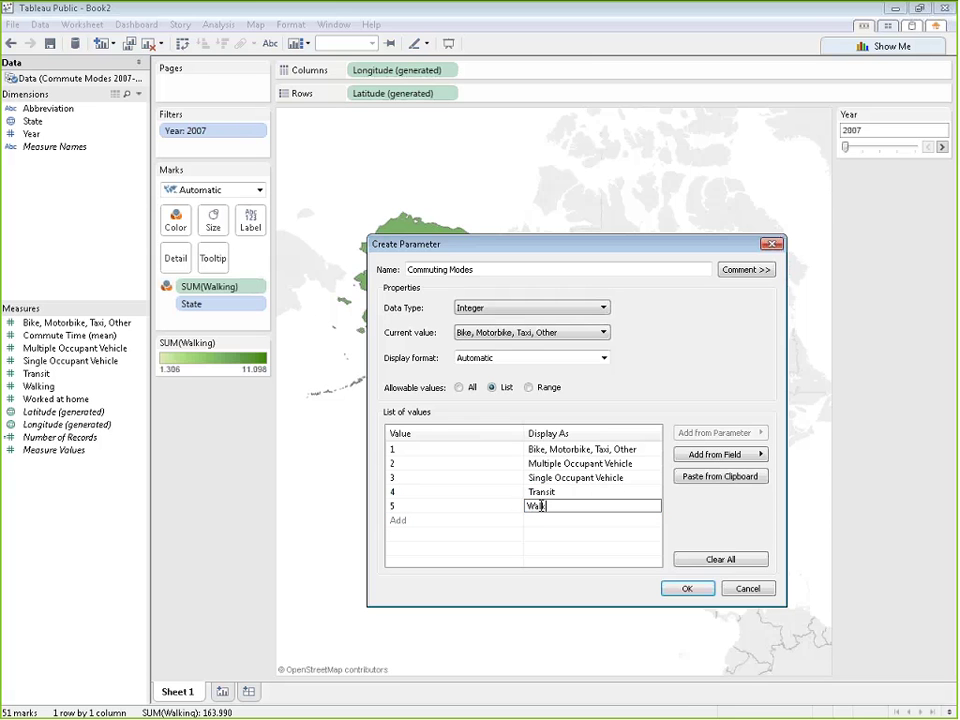
text(king)
Step: Add value 6 displayed as "Worked at home" and finish creating the Commuting Modes parameter
click(446, 520)
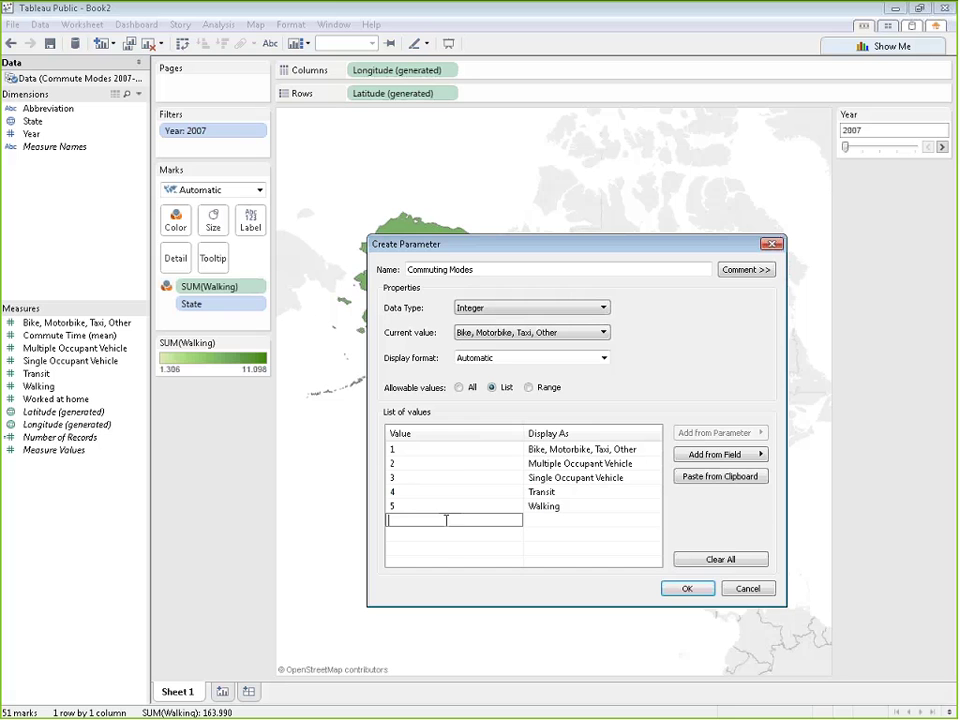
text(6)
click(545, 519)
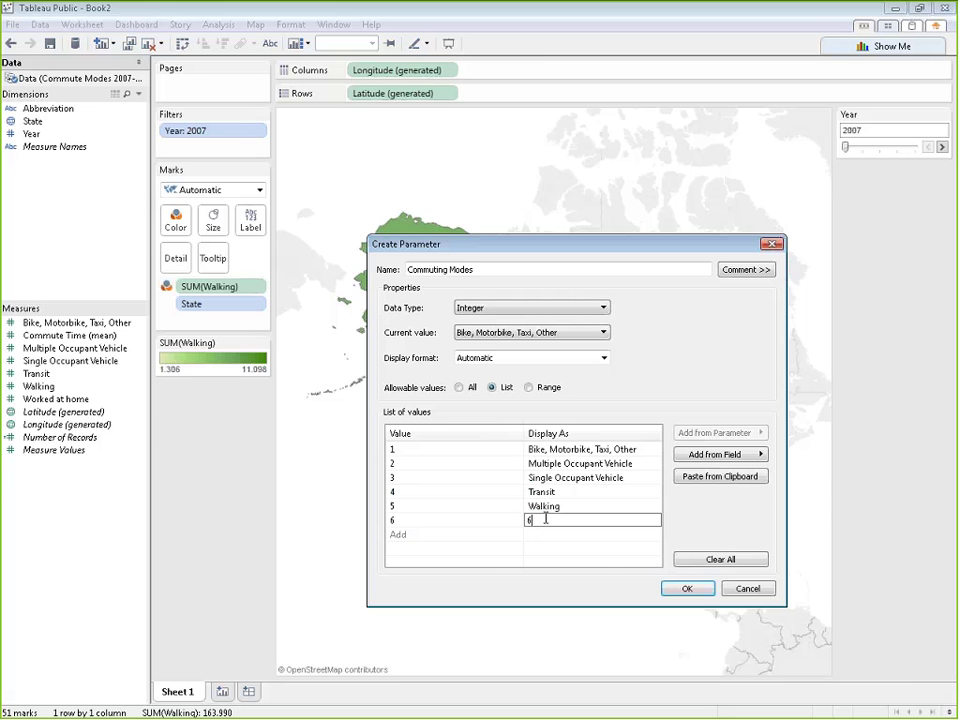
text(Worked at home)
click(687, 588)
Step: Enlarge the Parameters area of the data pane and open the options of the Commuting Modes parameter
drag(75, 677, 93, 496)
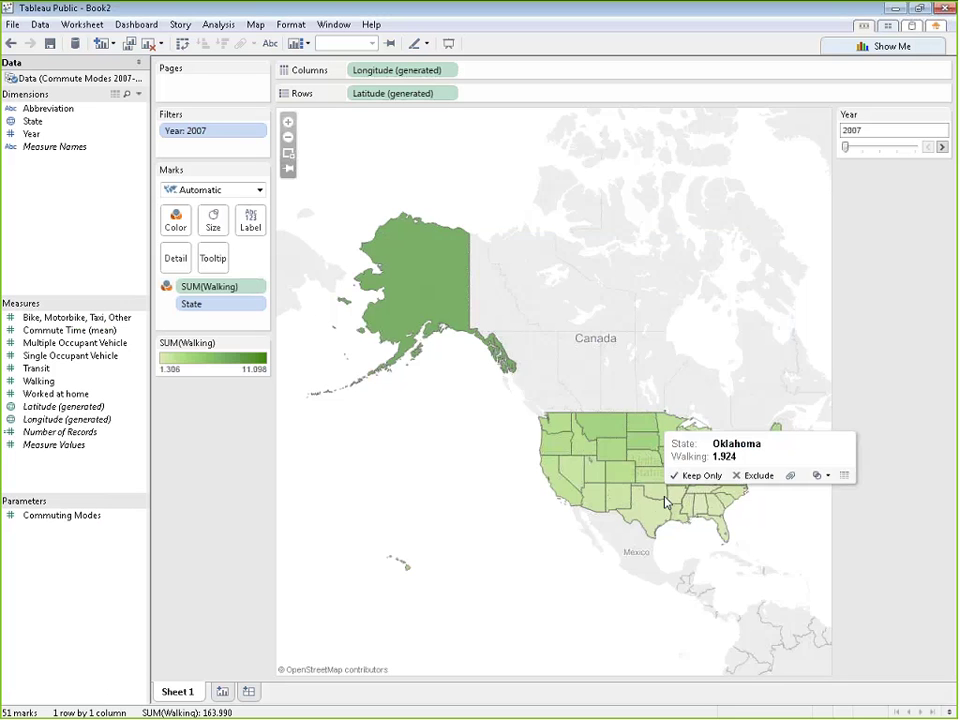
right_click(34, 519)
click(107, 543)
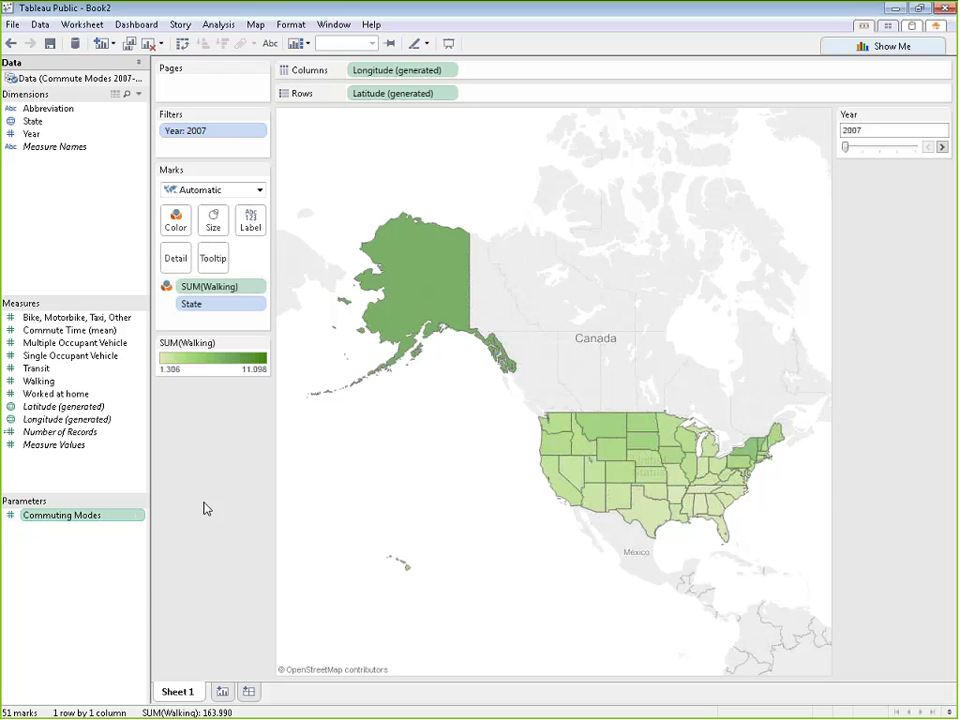
Step: Show the Commuting Modes parameter control on the worksheet
right_click(55, 522)
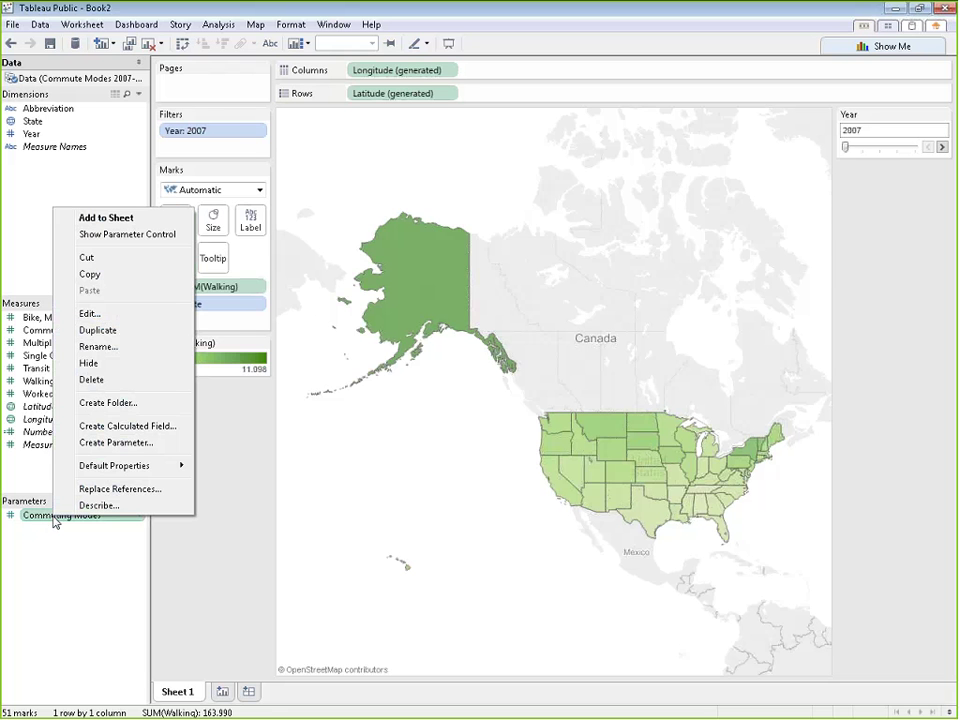
click(140, 236)
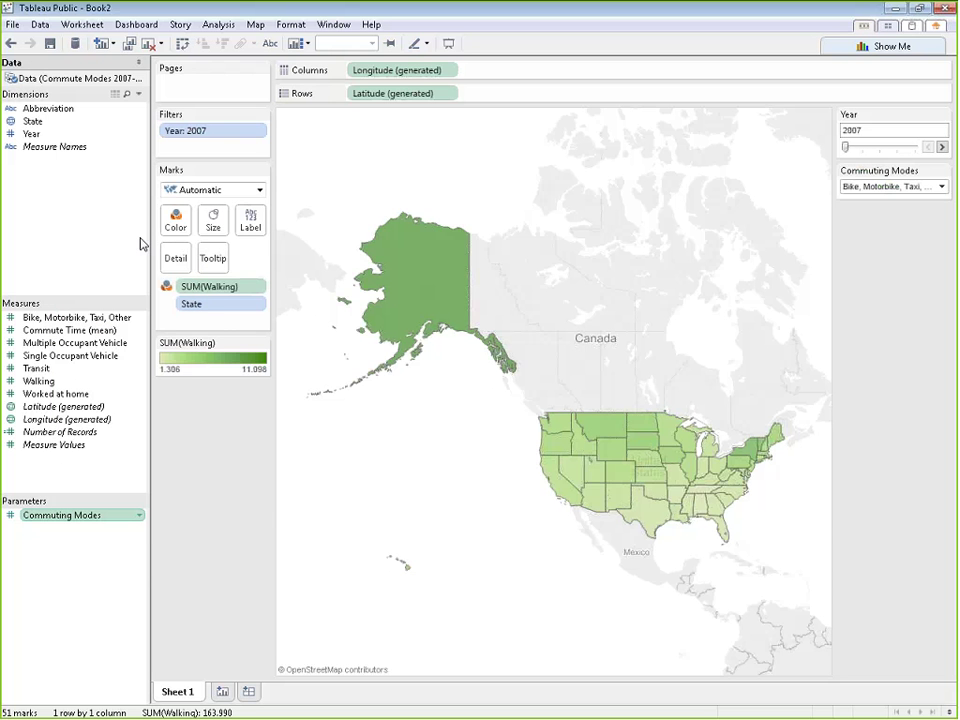
Step: Test the Commuting Modes control with Multiple Occupant Vehicle, Single Occupant Vehicle, Transit and Walking, ending on Bike, Motorbike, Taxi, Other
click(942, 188)
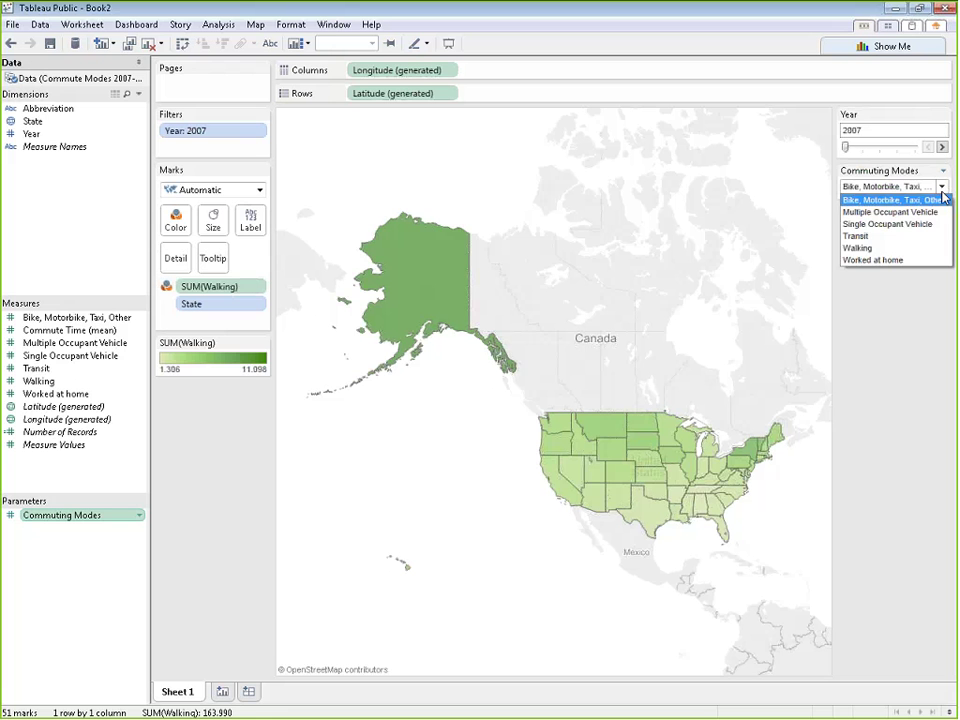
click(898, 212)
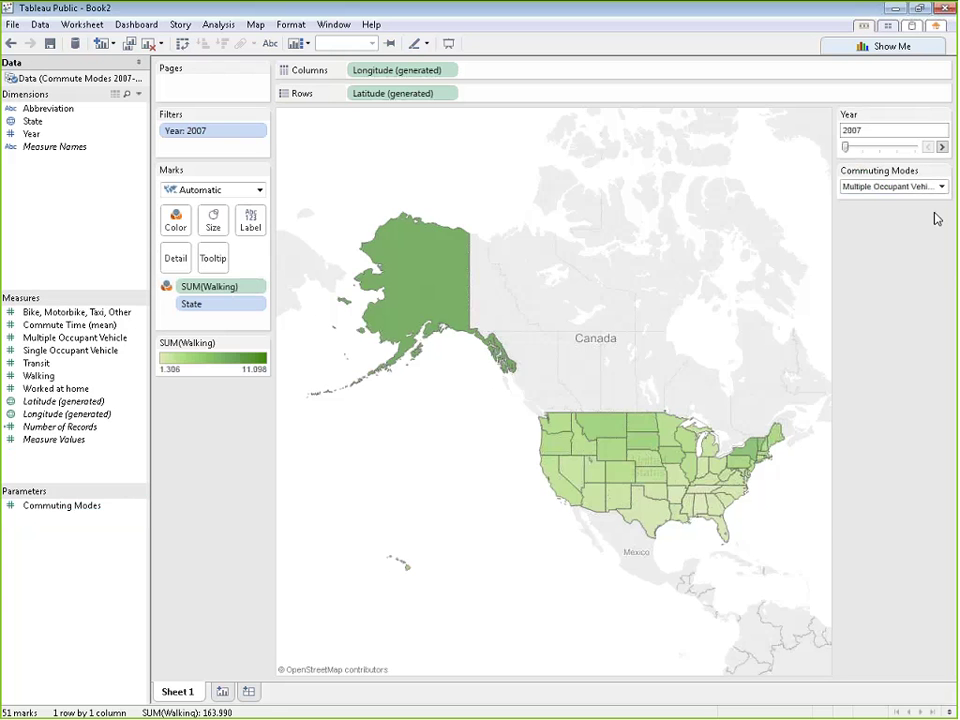
click(942, 187)
click(921, 225)
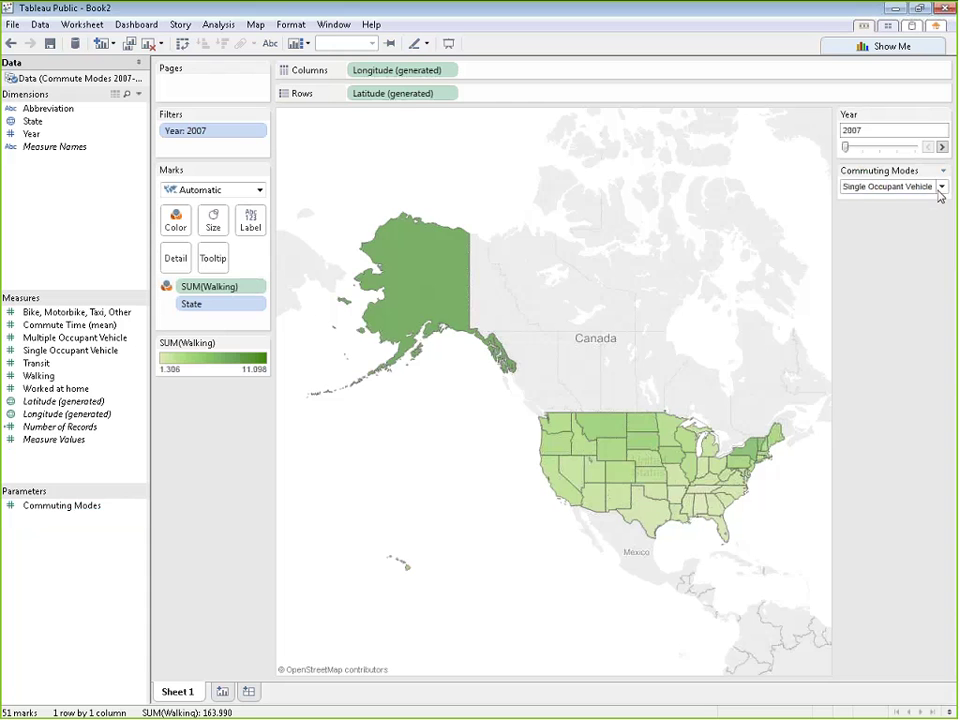
click(942, 188)
click(862, 237)
click(941, 187)
click(858, 248)
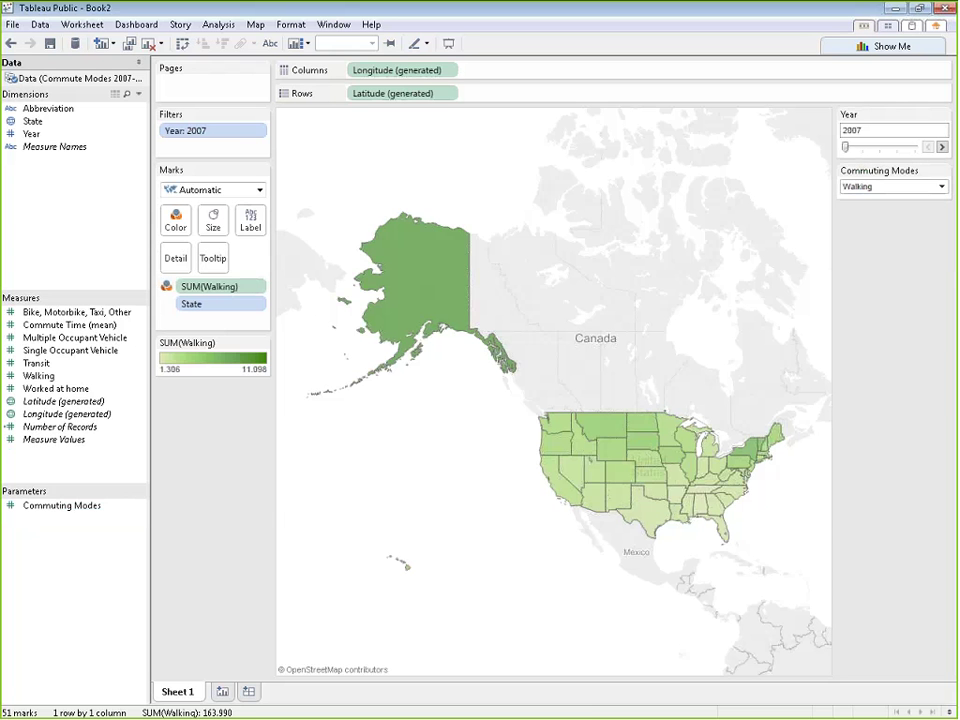
click(942, 187)
click(937, 202)
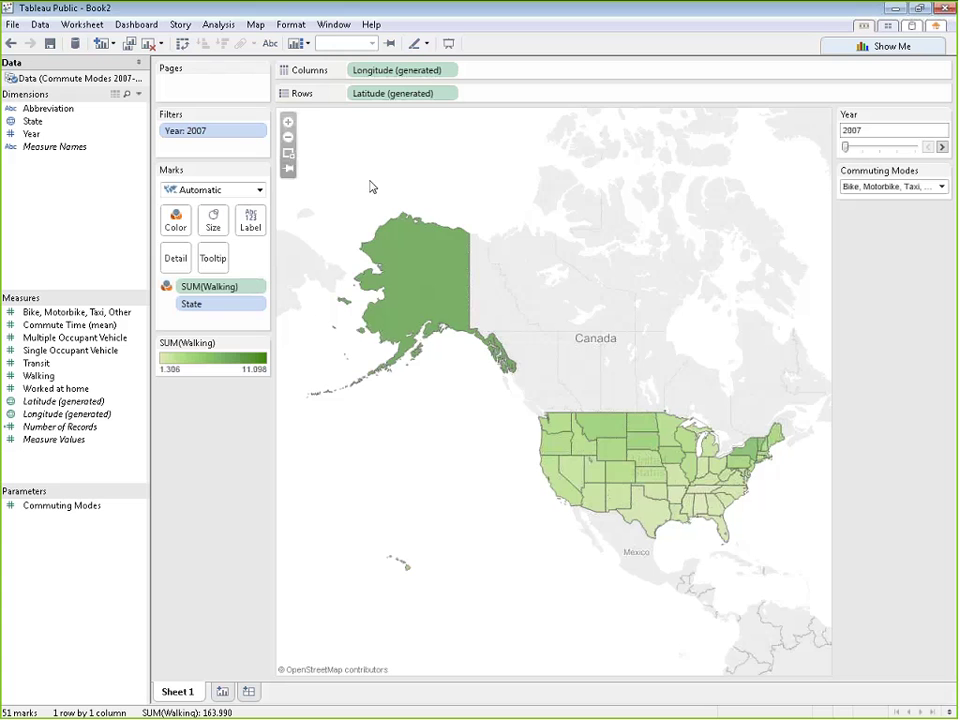
Step: Create a calculated field named "Display" and start its formula with CASE [Commuting Modes]
right_click(83, 467)
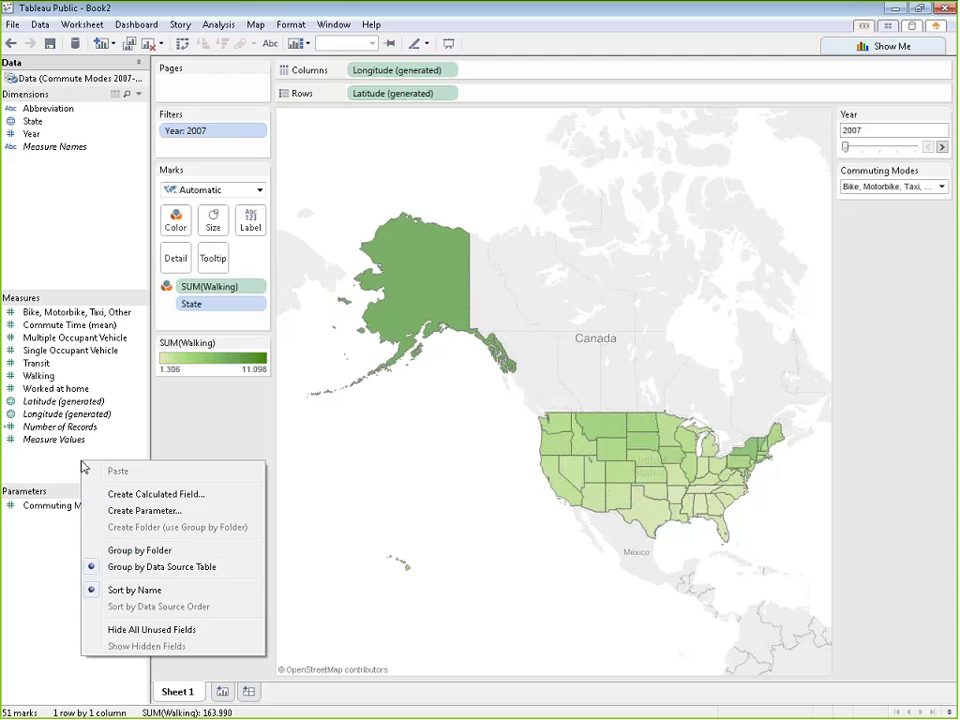
click(152, 494)
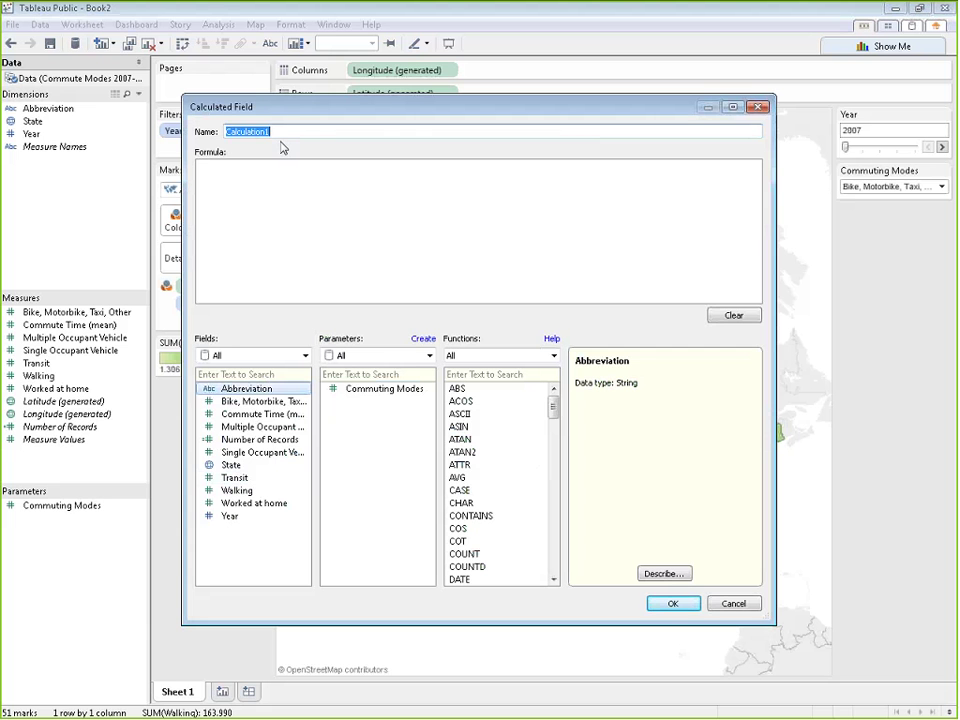
text(Display)
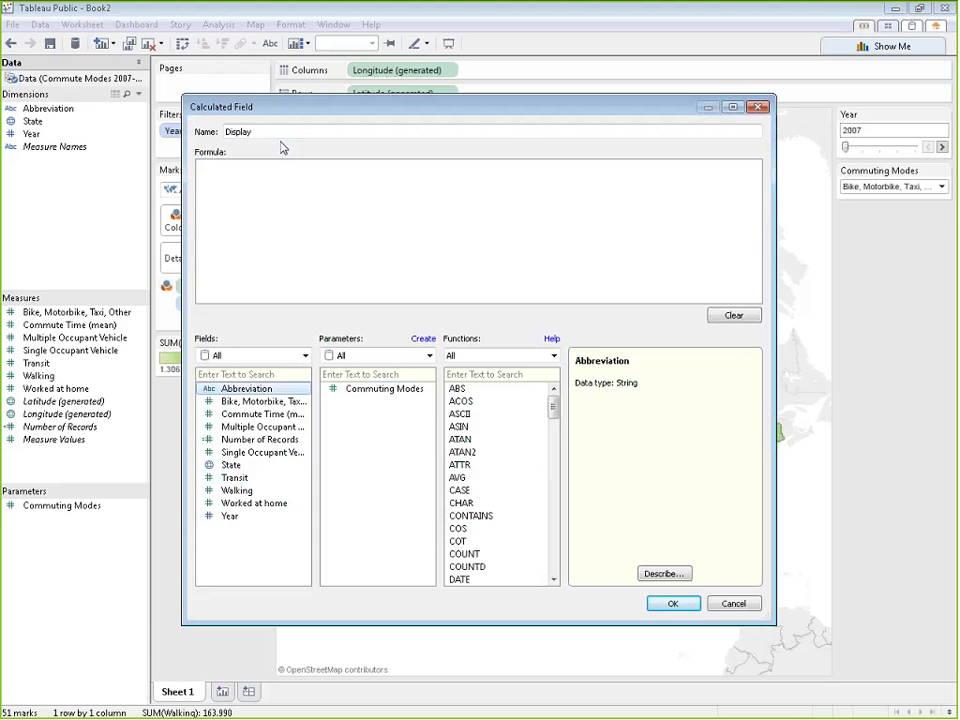
text(CASE)
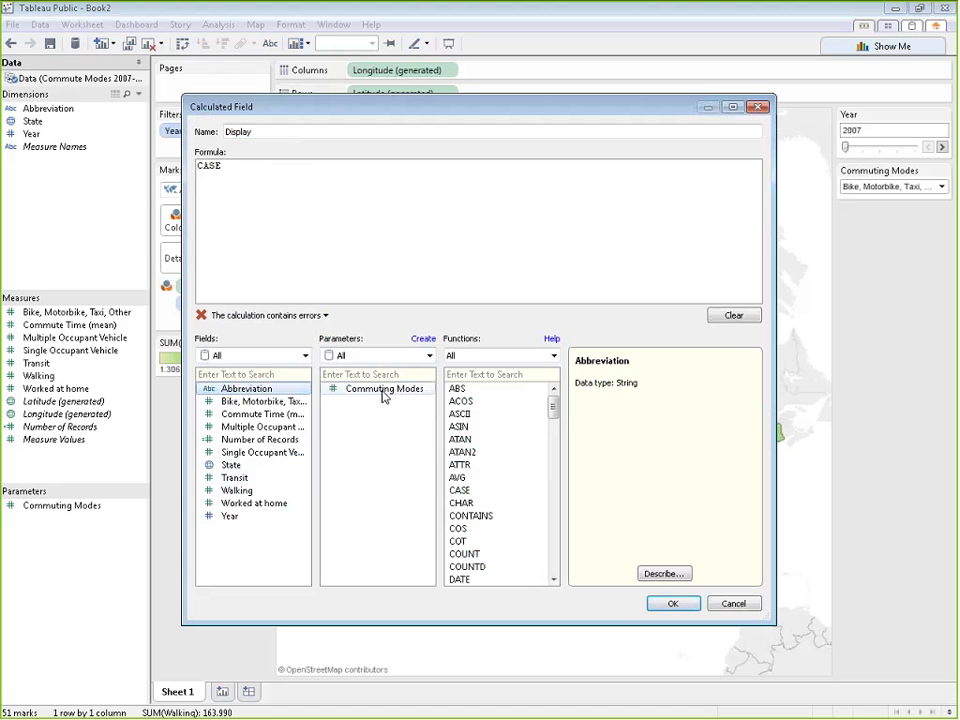
double_click(383, 389)
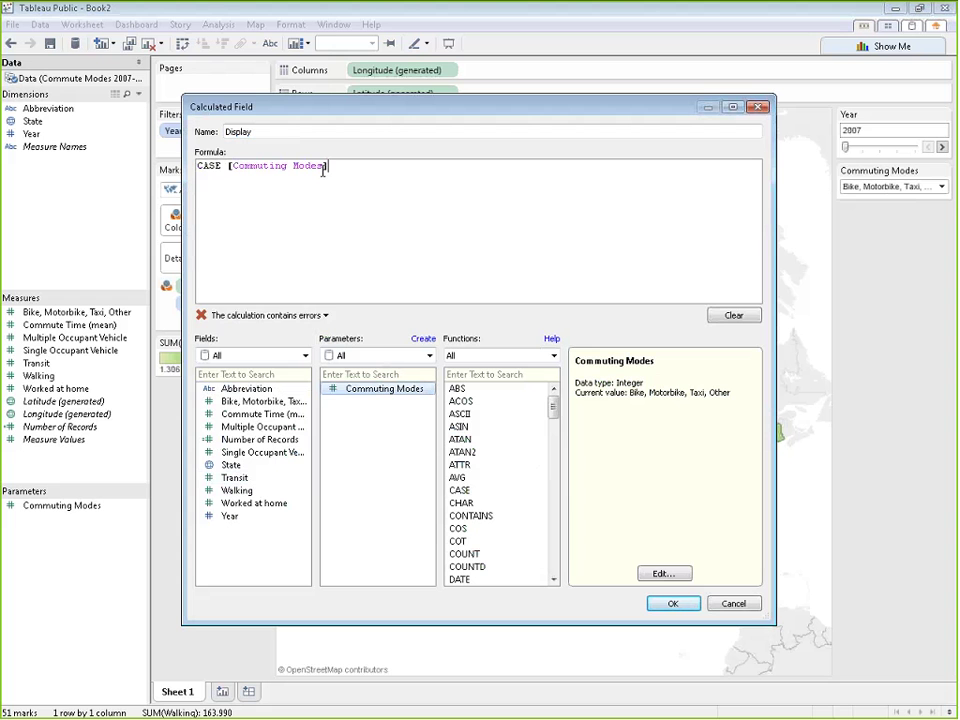
key(Return)
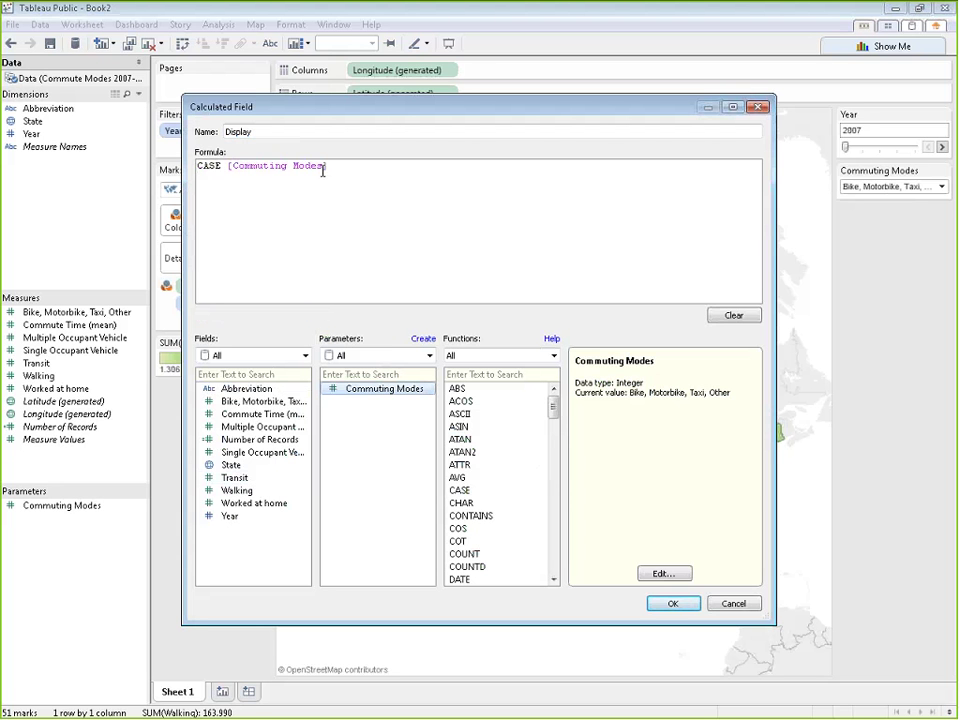
Step: Add formula lines pairing WHEN 1 with [Bike, Motorbike, Taxi, Other] and WHEN 2 with [Multiple Occupant Vehicle], and begin a WHEN 3 line
text(WHEN 1)
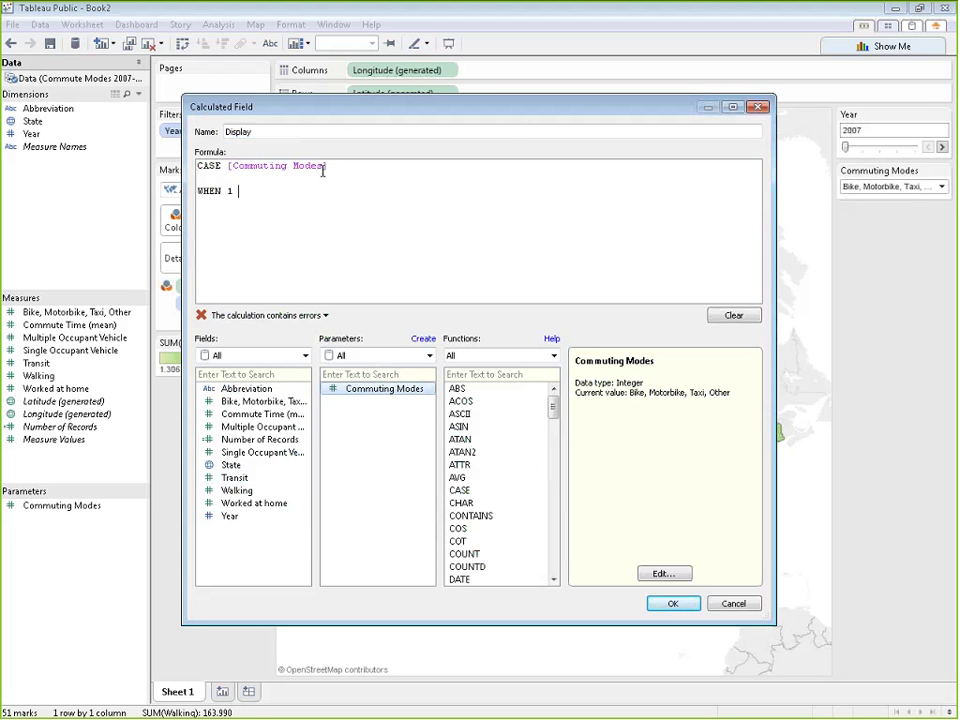
double_click(281, 405)
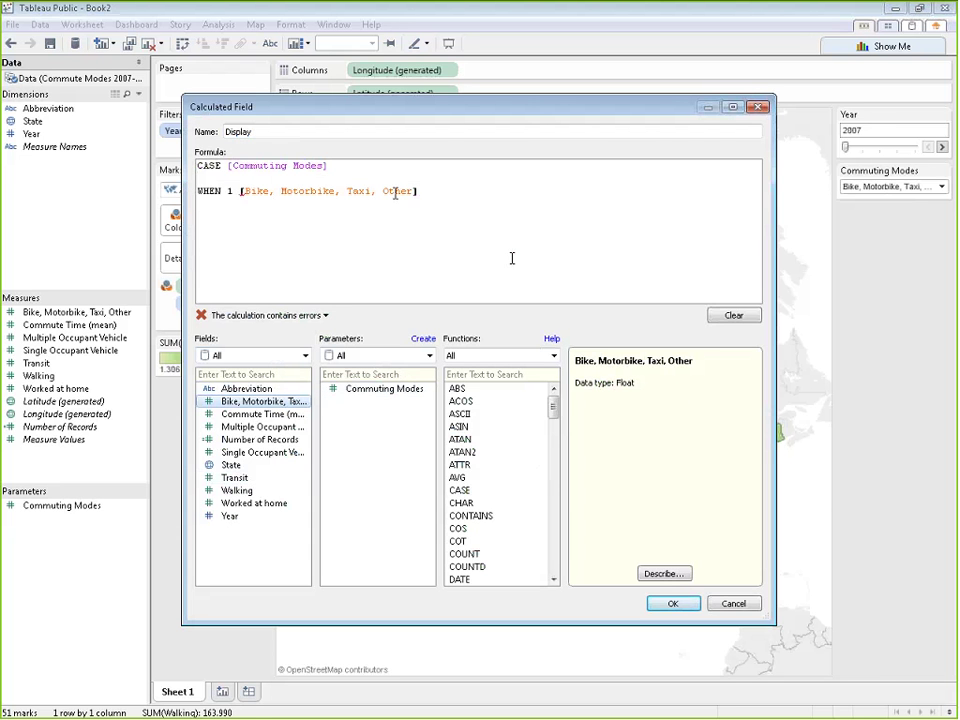
key(Return)
text(WHEN 2)
double_click(231, 428)
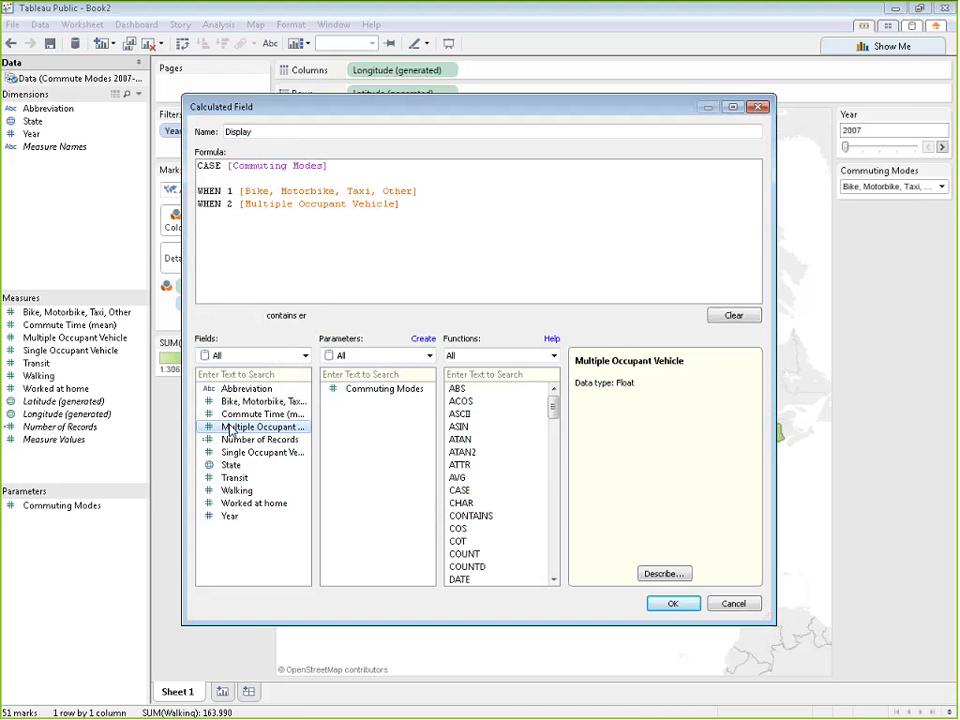
key(Return)
text(WHEN 3)
Step: Insert THEN after the number in each of the three WHEN lines of the formula
click(240, 190)
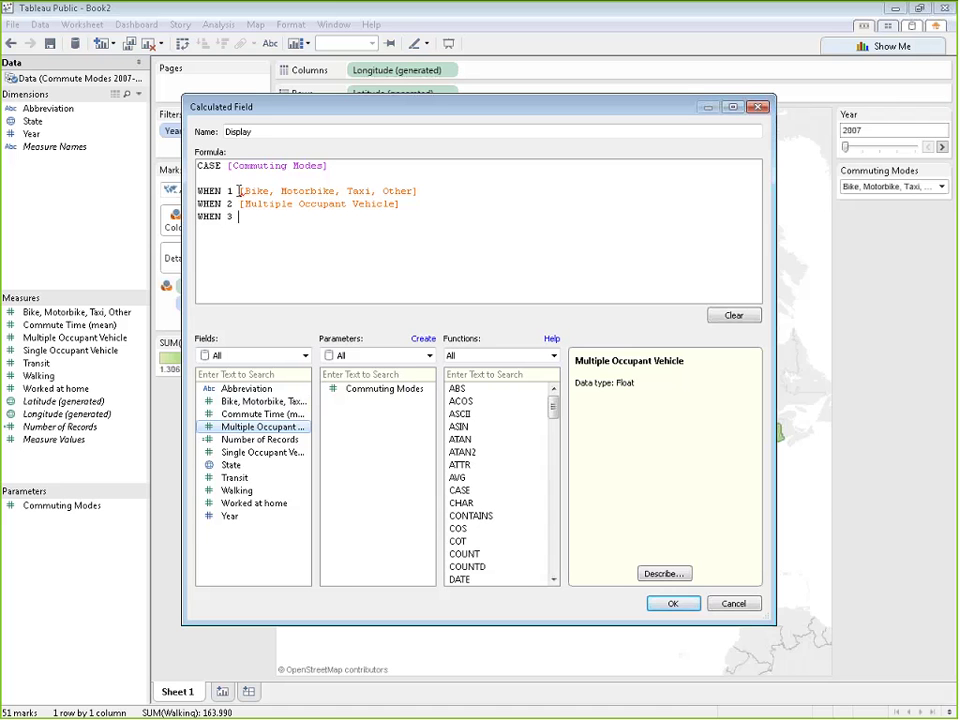
text(THEN)
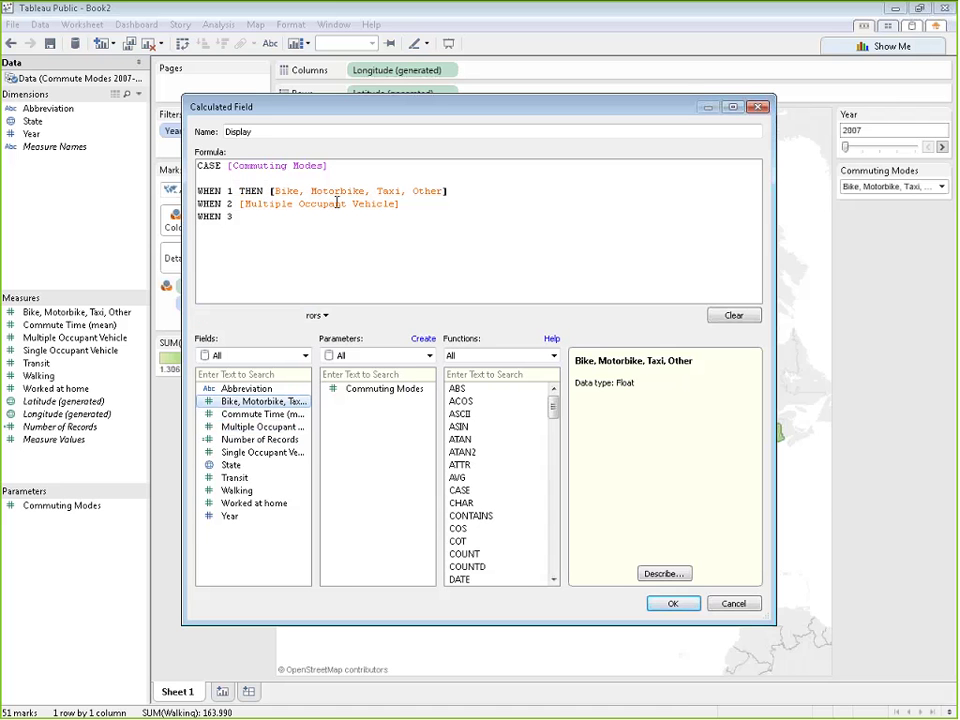
key(Down)
text(THEN)
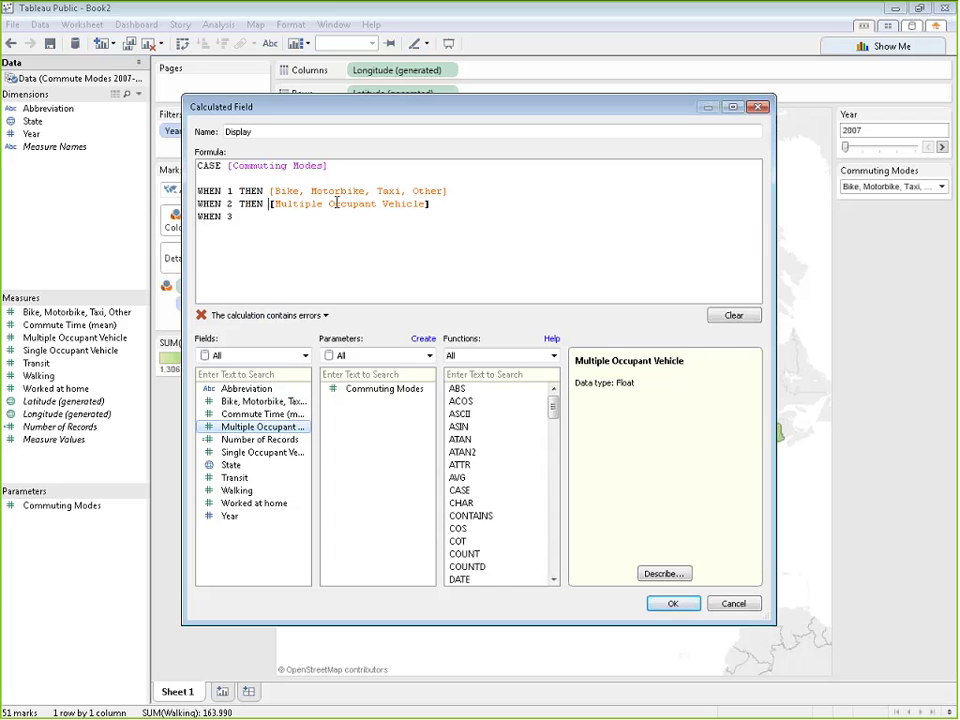
key(Down)
text(THEN)
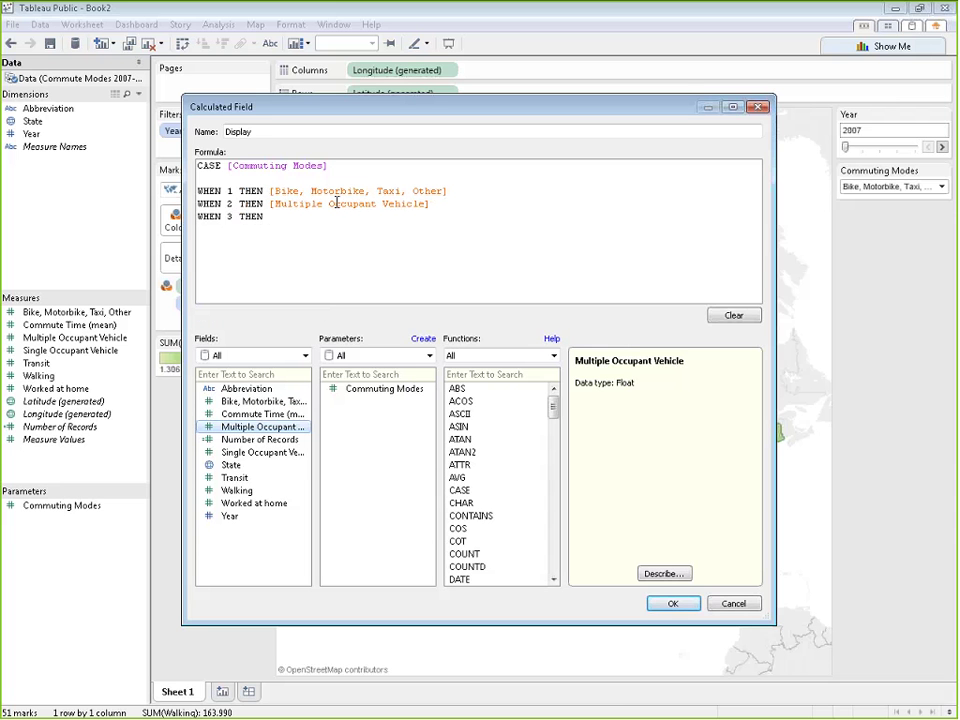
Step: Complete the WHEN 3 line with [Single Occupant Vehicle] and add the line WHEN 4 THEN [Transit]
double_click(283, 453)
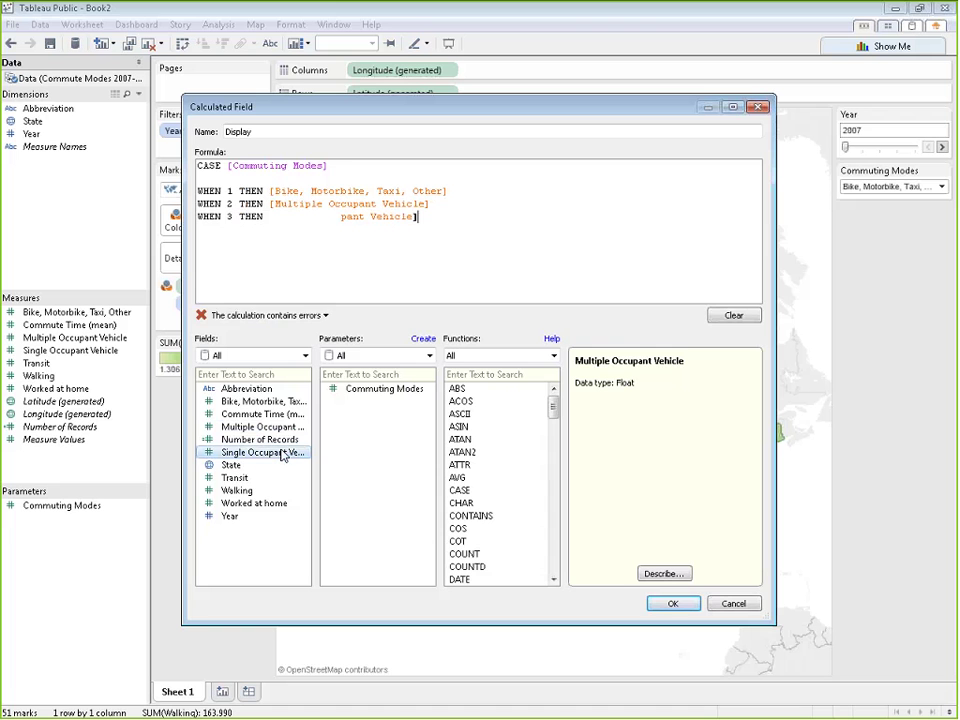
key(Return)
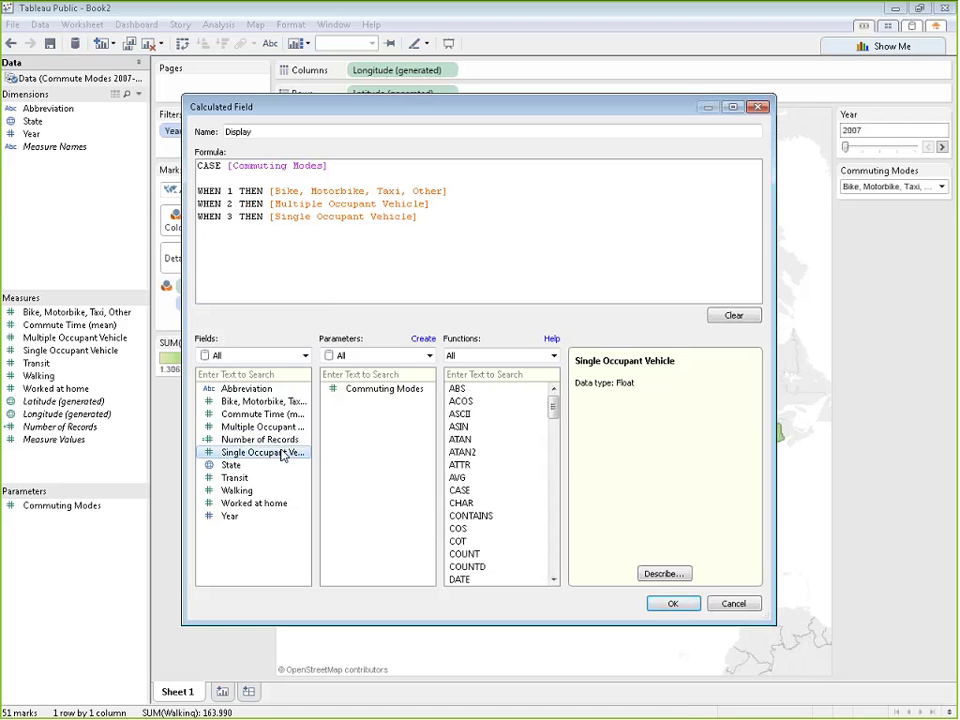
text(THEN)
double_click(235, 478)
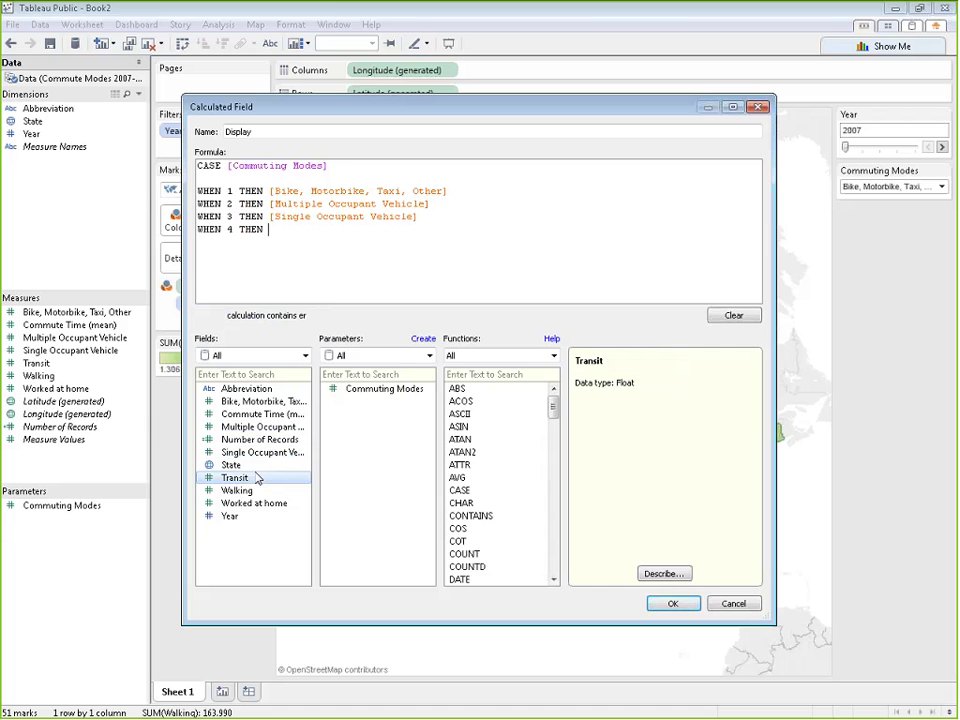
Step: Add the lines WHEN 5 THEN [Walking] and WHEN 6 THEN [Worked at home] to the formula
key(Return)
text(WHEN)
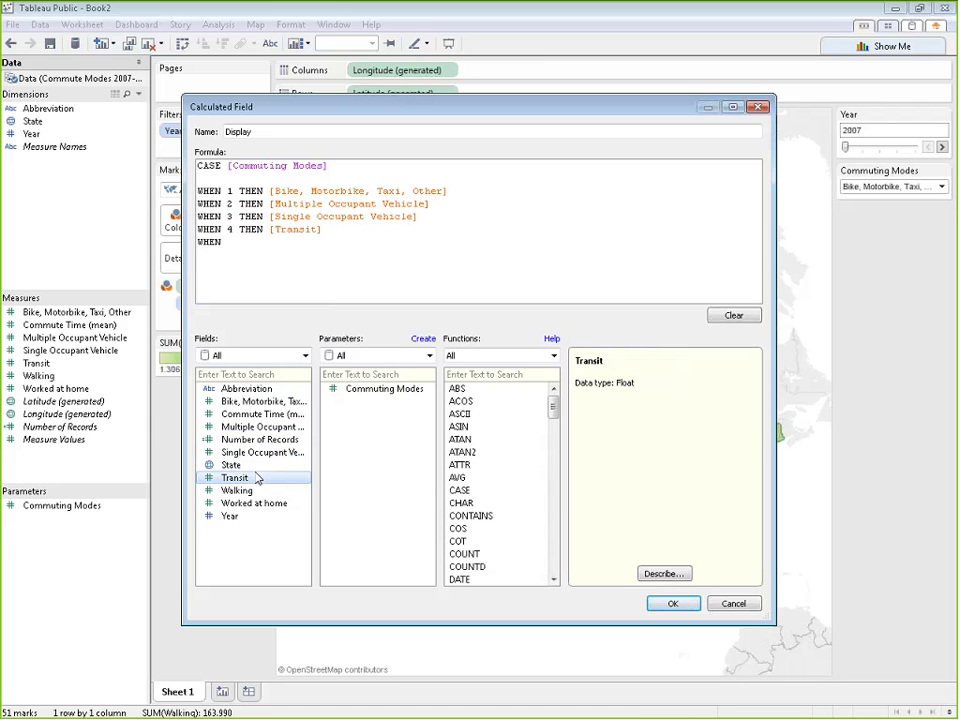
text( 5 THEN)
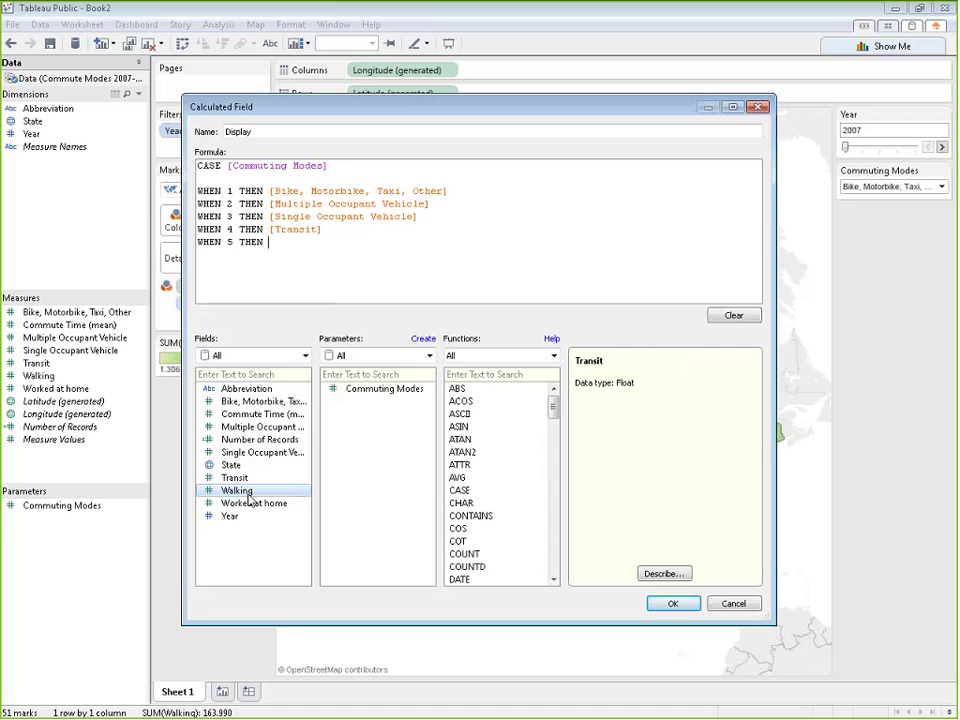
double_click(238, 490)
key(Return)
text(WHEN 6 THE)
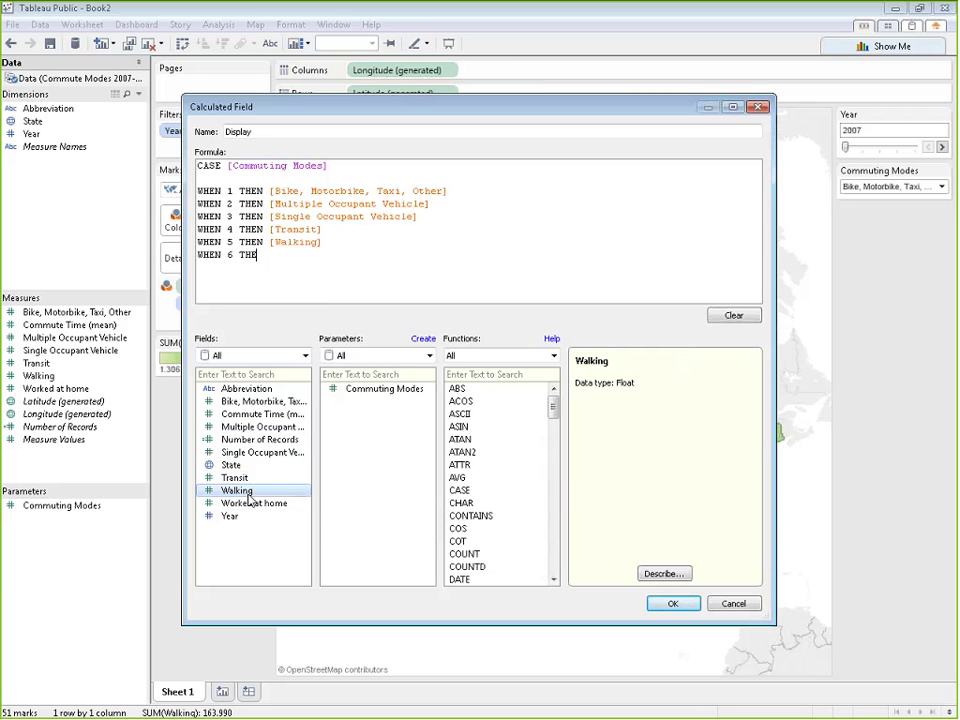
text(N)
double_click(252, 505)
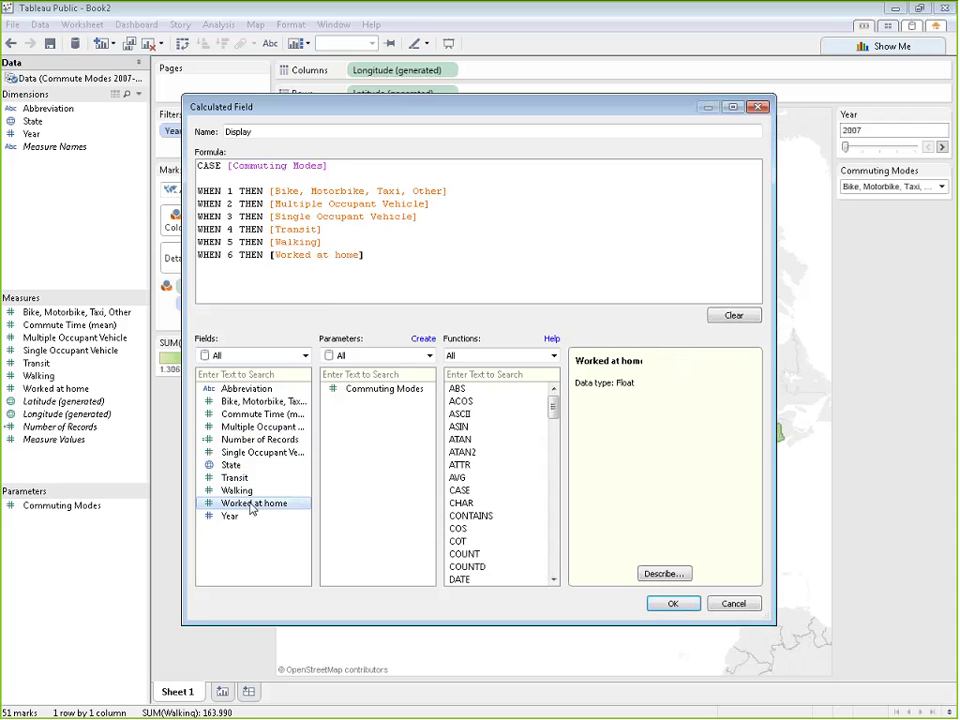
Step: Close the CASE formula with END after a blank line and save the Display calculated field
key(Return)
key(Return)
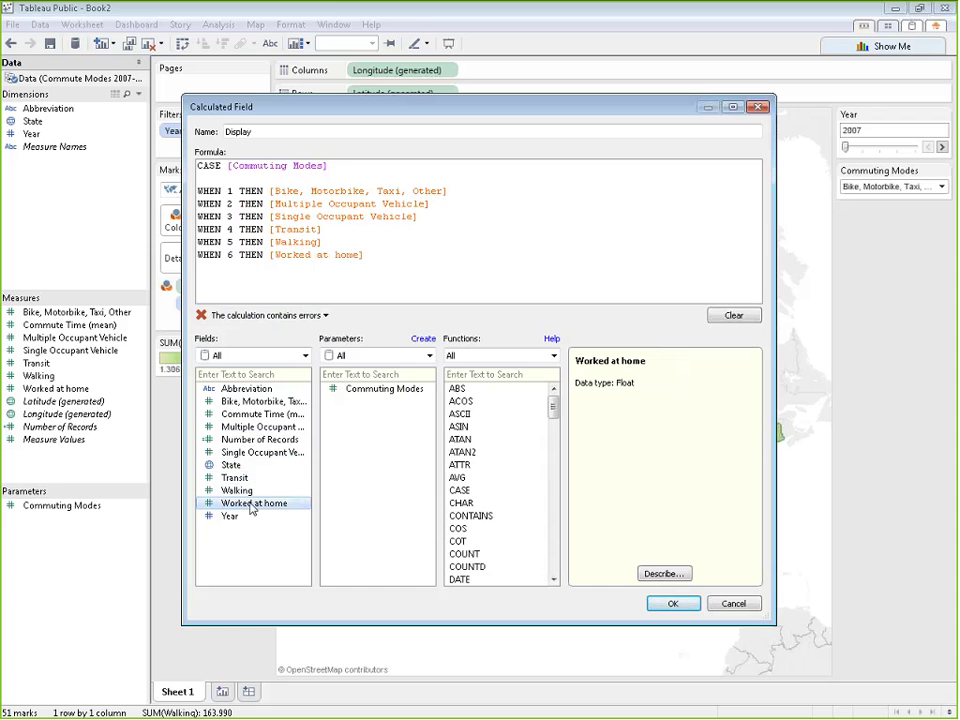
text(END)
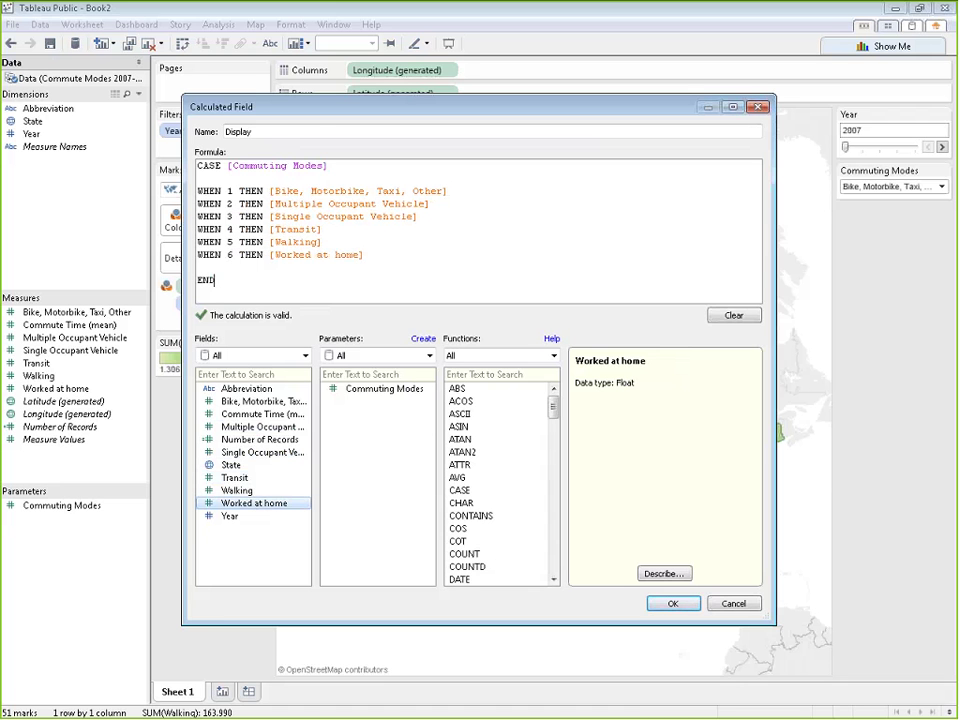
drag(285, 107, 260, 79)
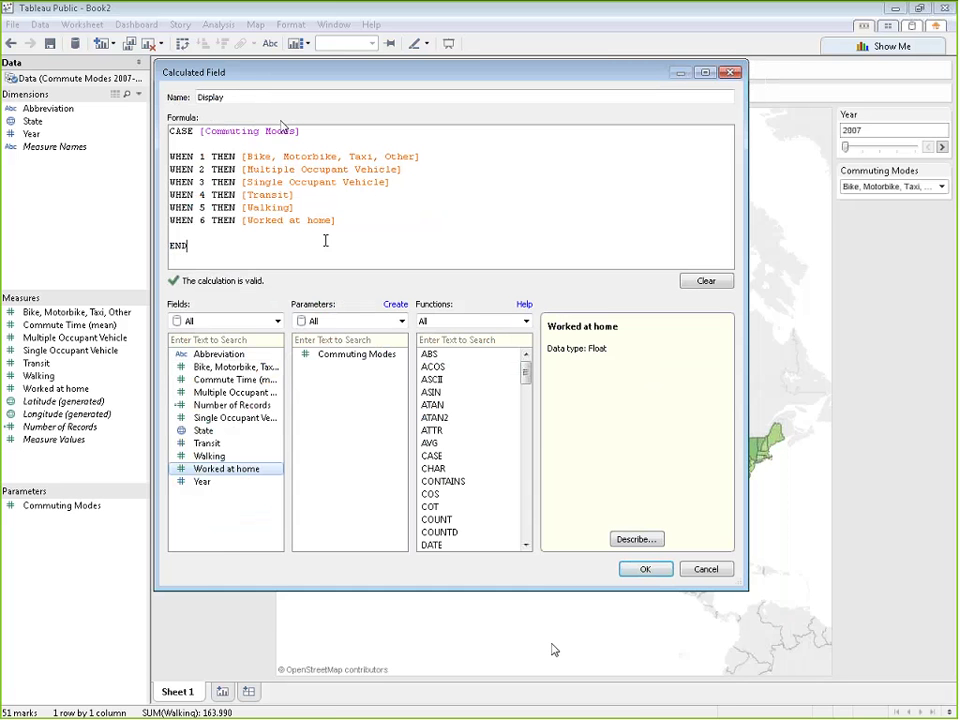
click(651, 576)
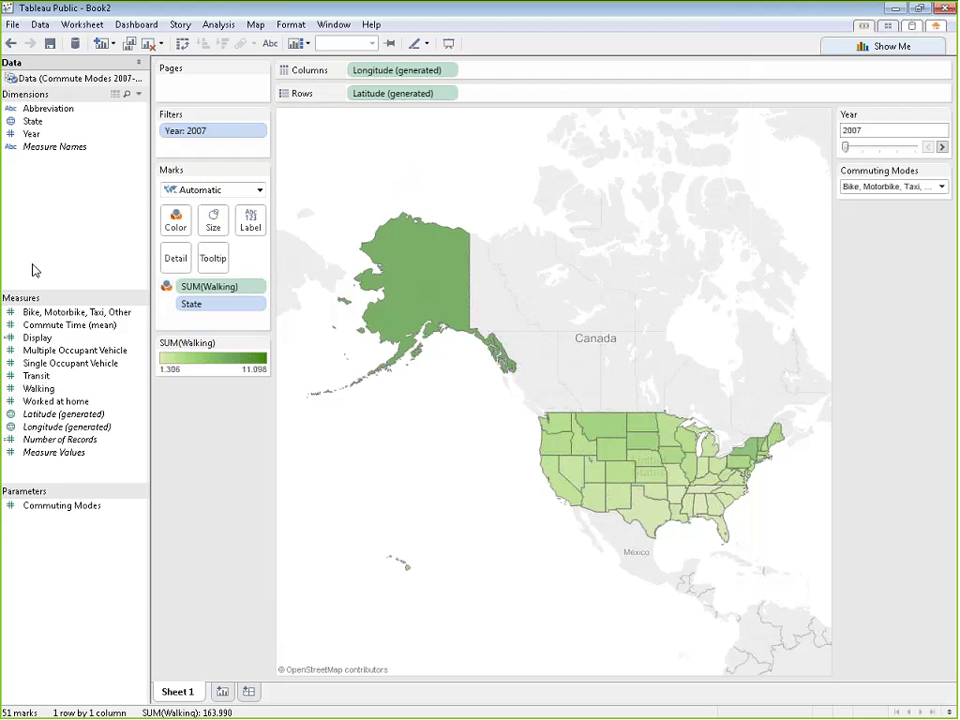
Step: Color the map by the Display calculated field in place of Walking
drag(45, 340, 174, 227)
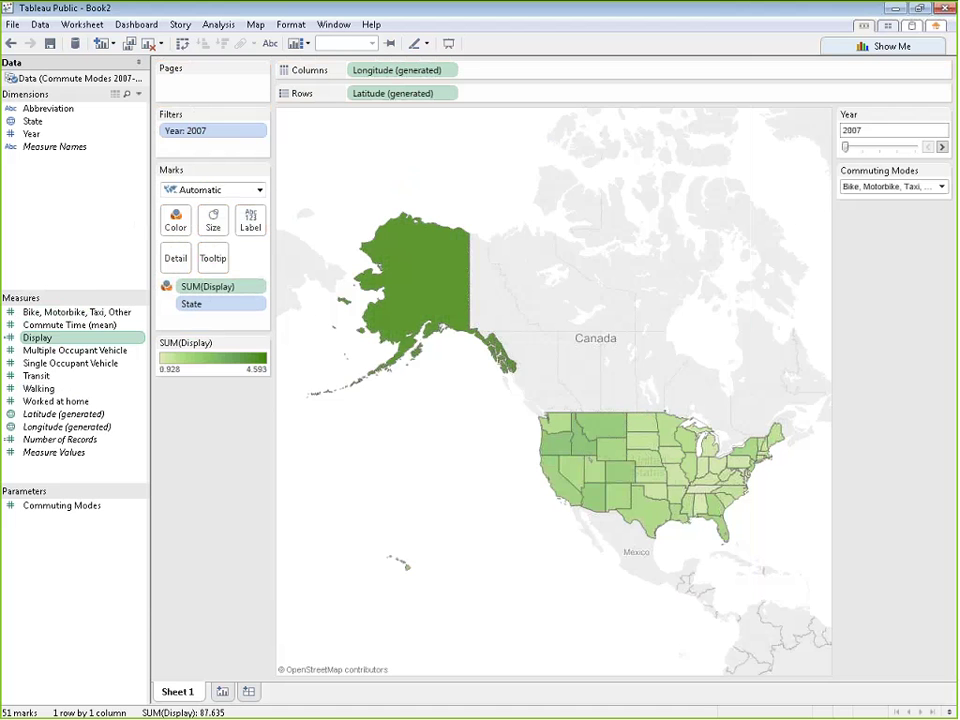
mouse_move(427, 274)
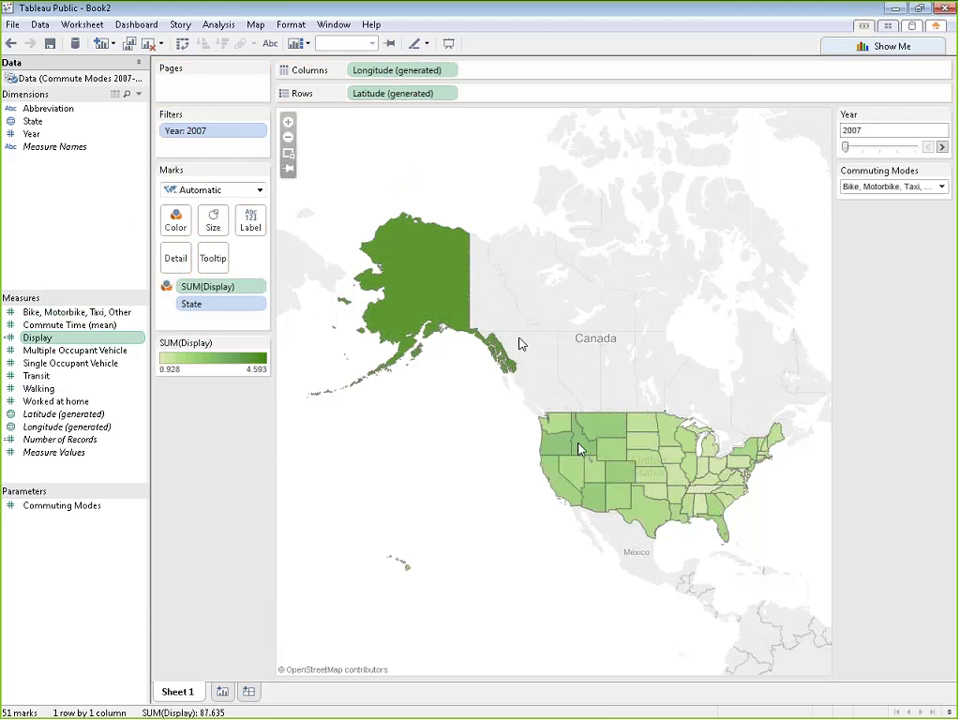
mouse_move(580, 445)
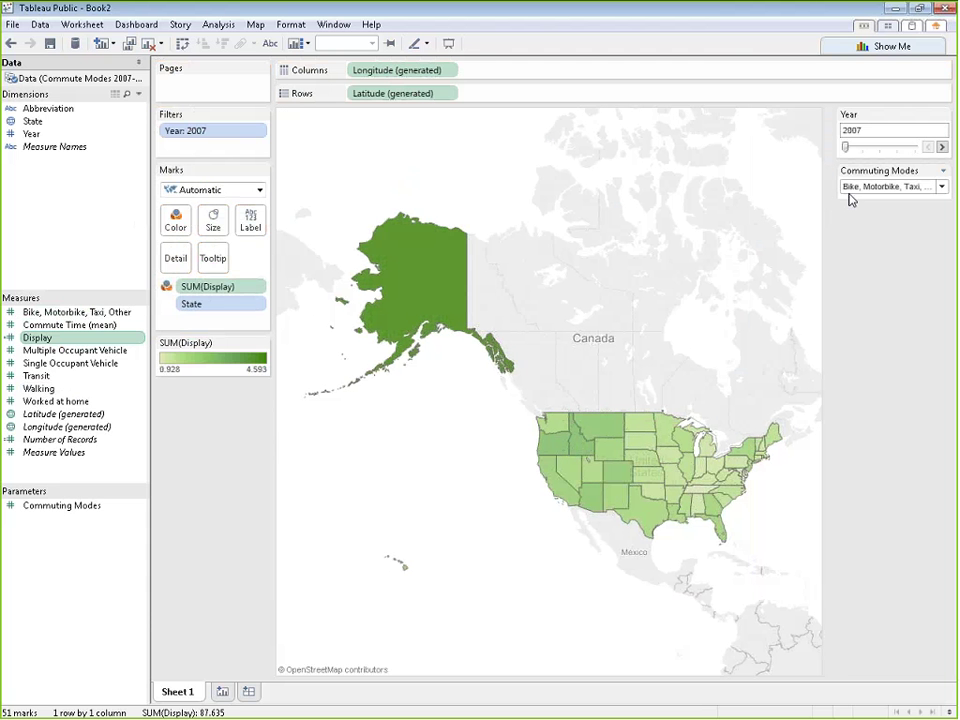
Step: Test the Commuting Modes parameter on the map by switching it to Walking and to Worked at home
click(941, 187)
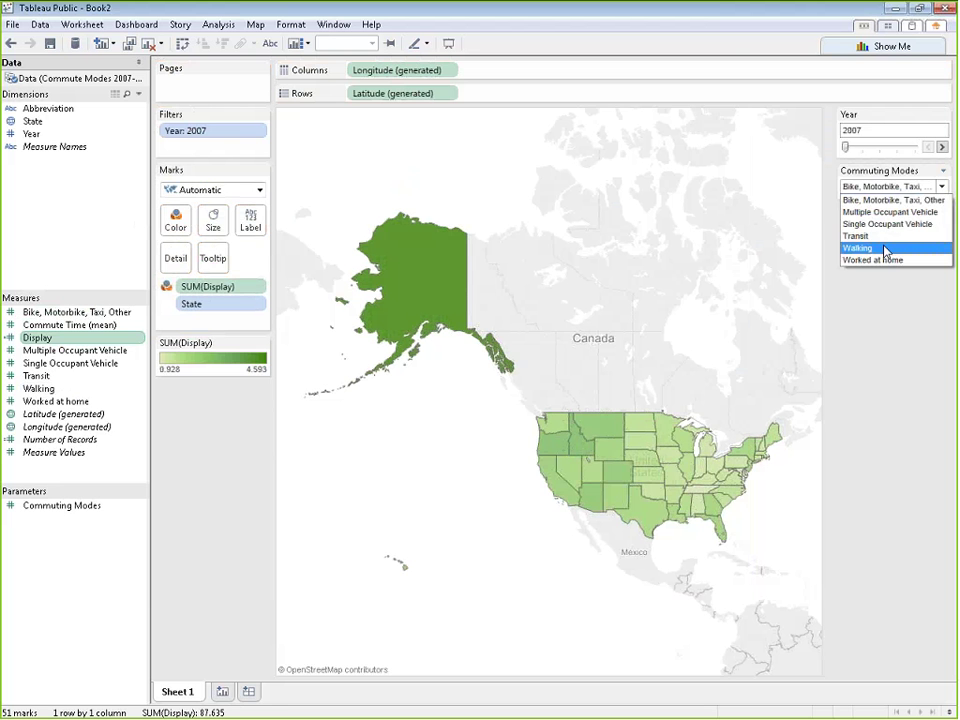
click(884, 251)
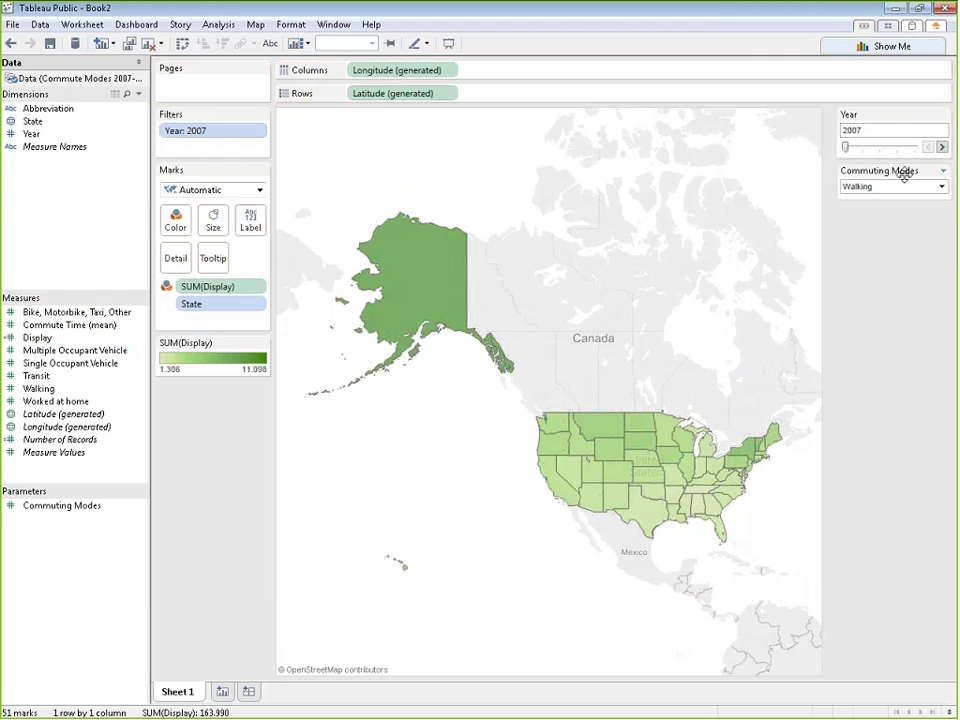
click(941, 187)
click(905, 259)
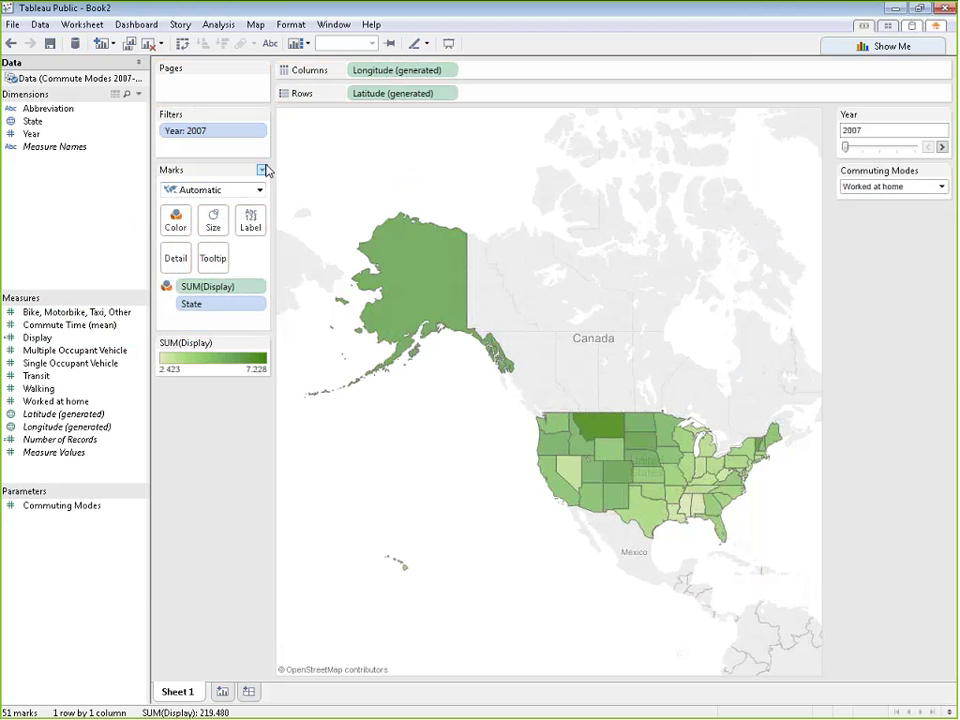
Step: Step the Commuting Modes parameter through every mode in order, from Bike, Motorbike, Taxi, Other to Worked at home, and compare the map colors
click(890, 187)
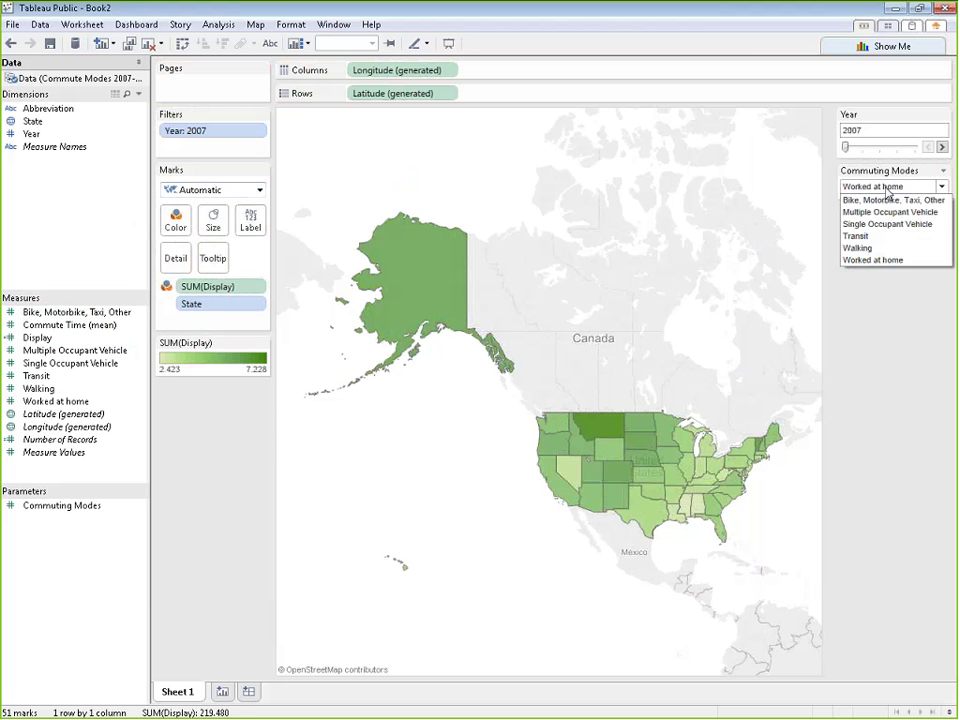
click(885, 200)
click(883, 188)
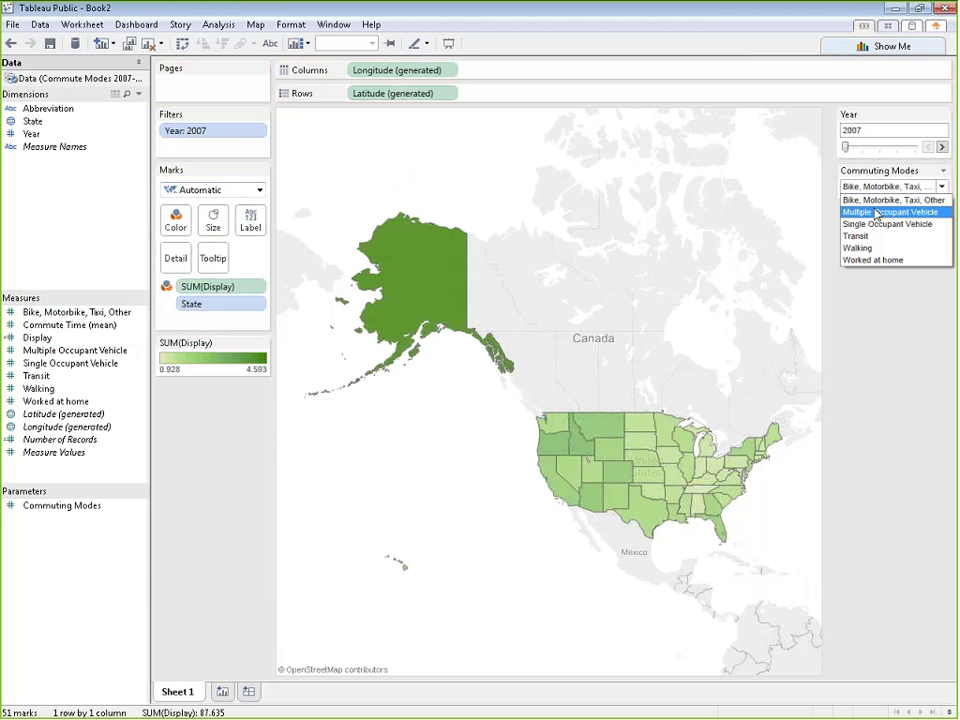
click(868, 212)
click(879, 188)
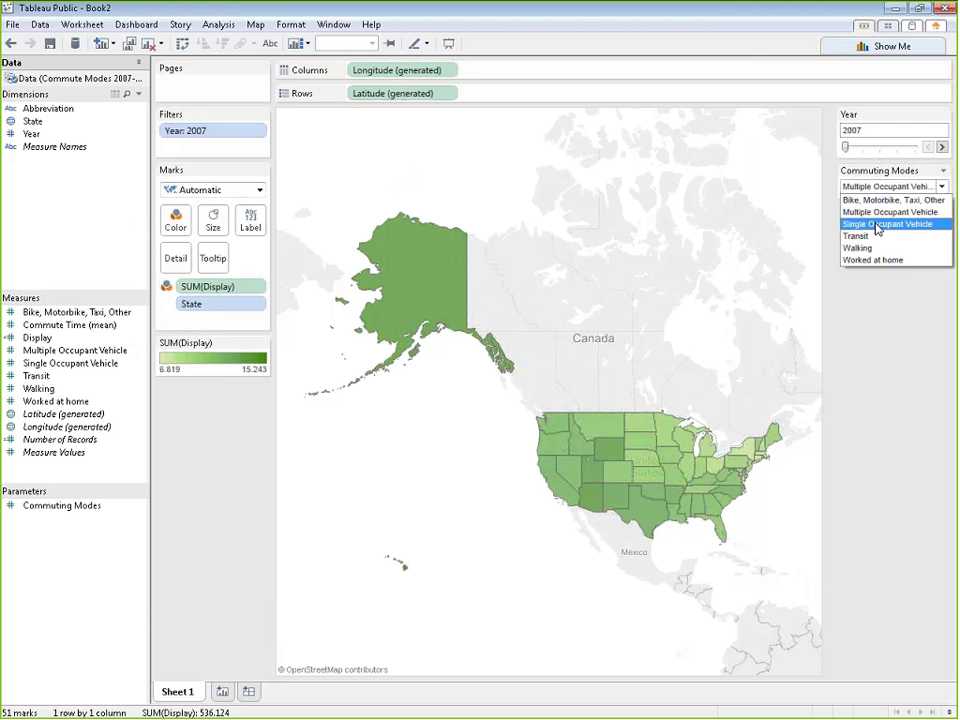
click(874, 224)
click(866, 188)
click(864, 237)
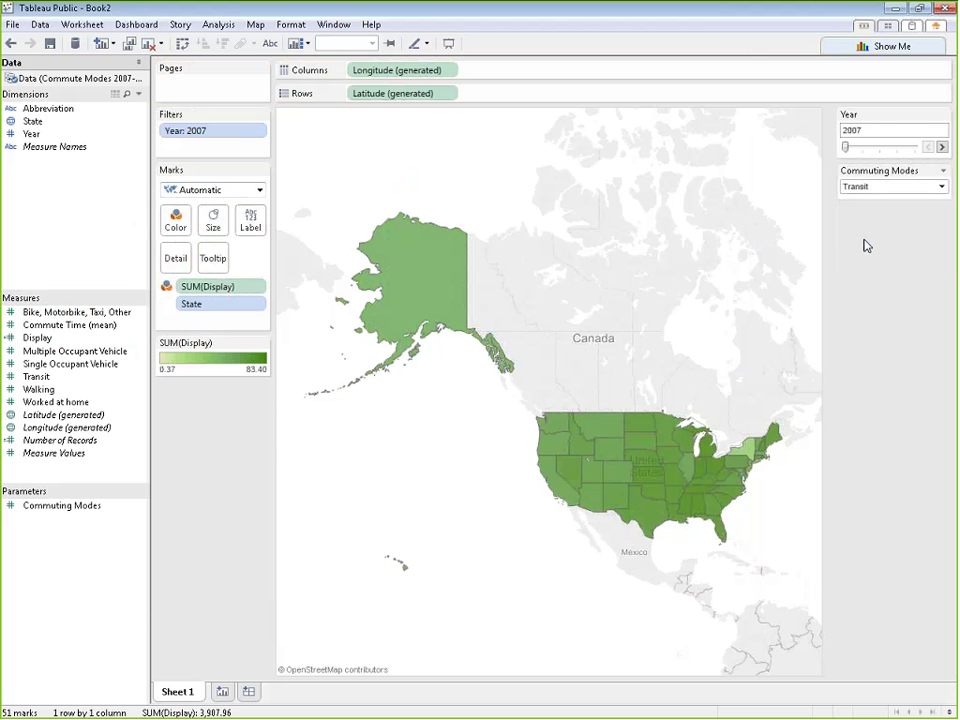
click(885, 188)
click(862, 237)
key(Down)
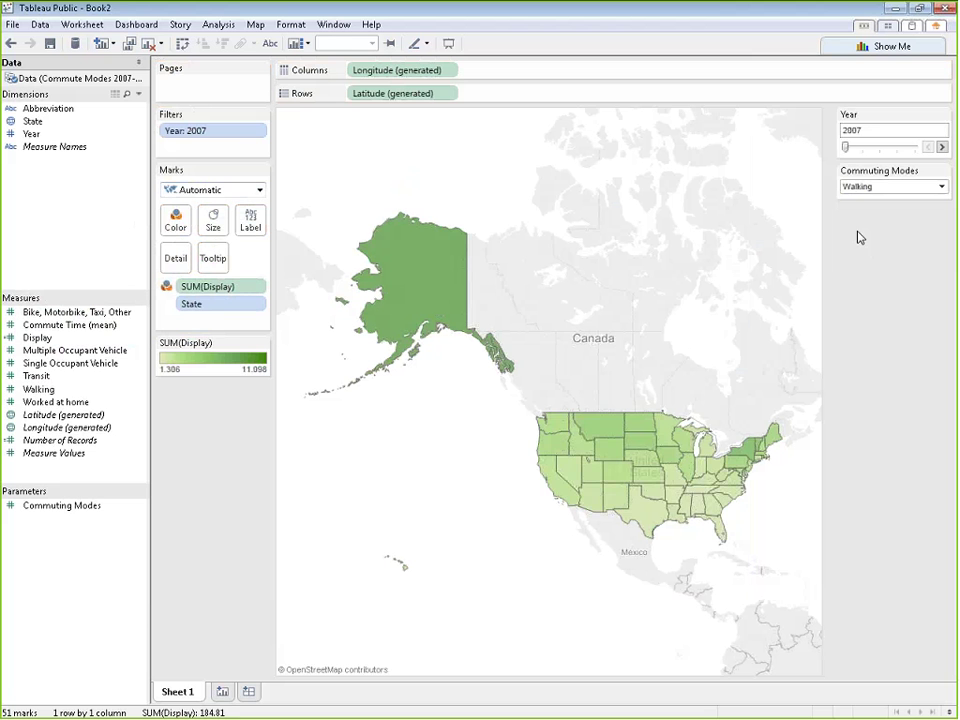
click(885, 188)
click(869, 267)
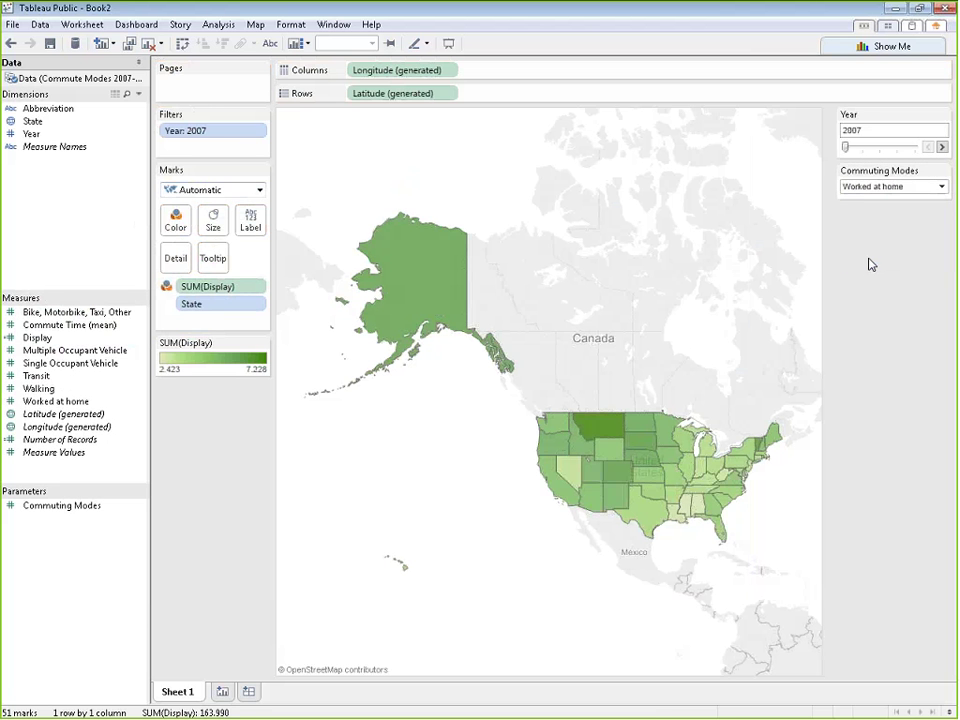
Step: Set Commuting Modes to Walking and inspect the tooltip for Washington on the map
click(870, 187)
click(868, 254)
key(Up)
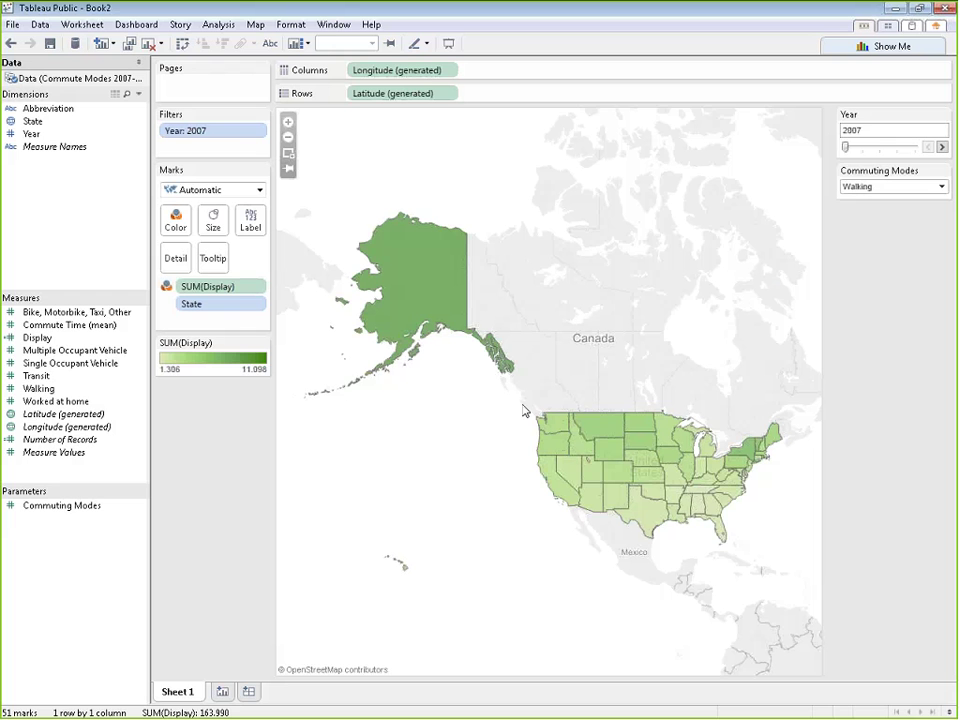
mouse_move(560, 431)
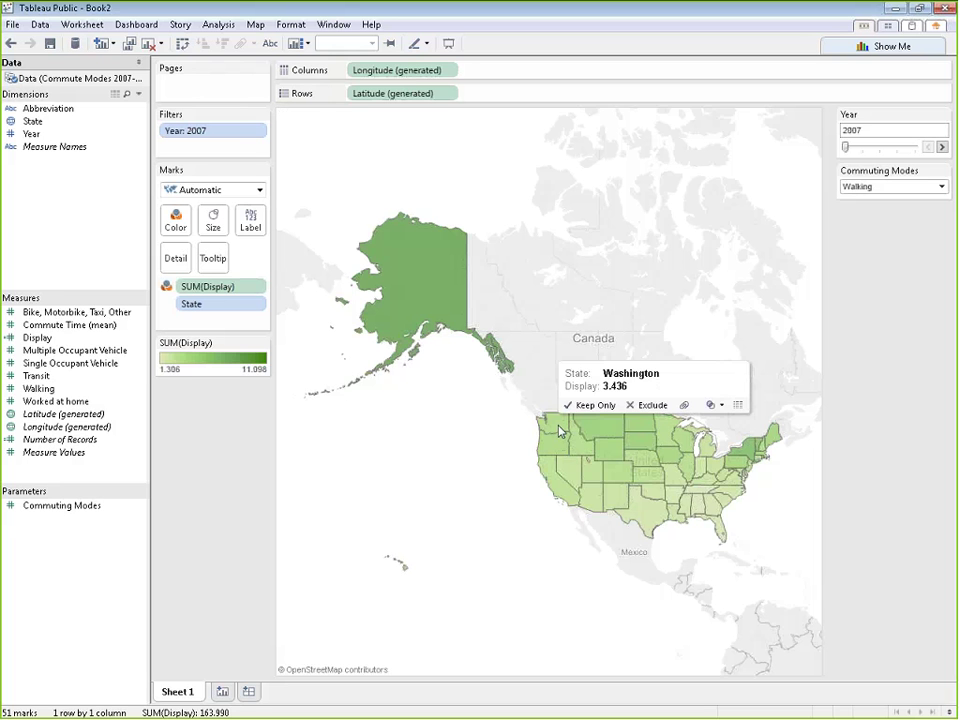
mouse_move(440, 287)
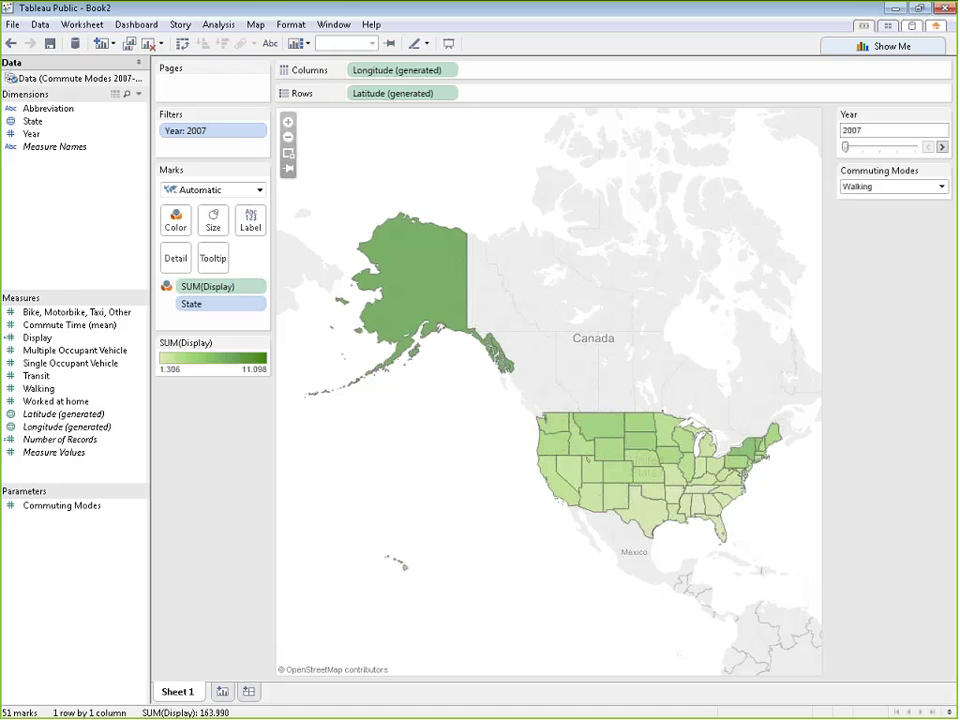
Step: View the map with Commuting Modes set to Worked at home, then return it to Bike, Motorbike, Taxi, Other
click(888, 187)
click(886, 260)
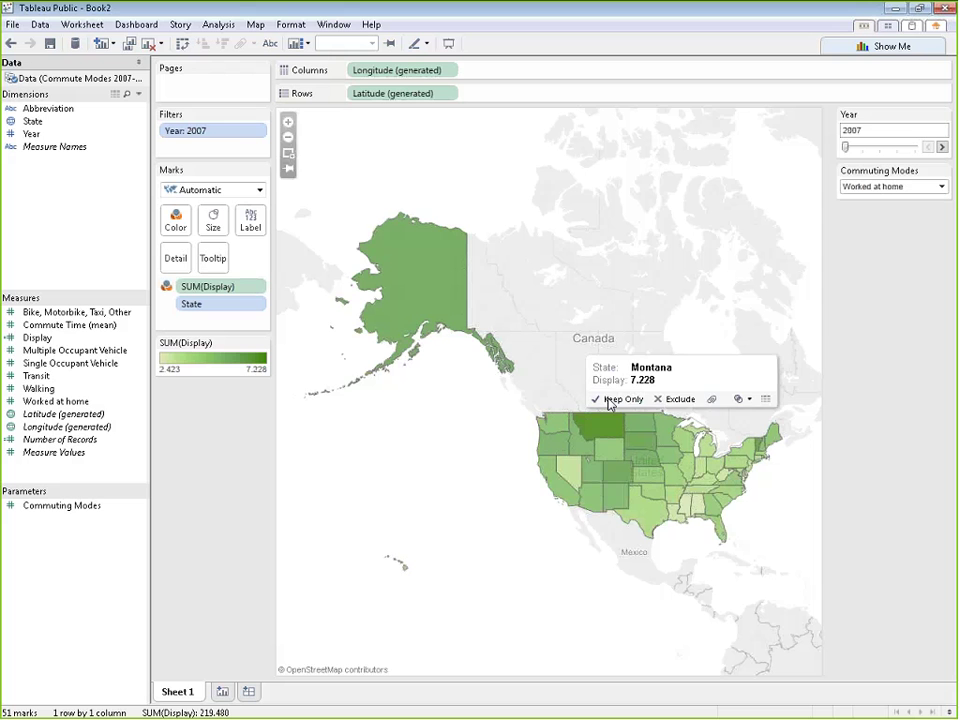
click(880, 187)
click(866, 201)
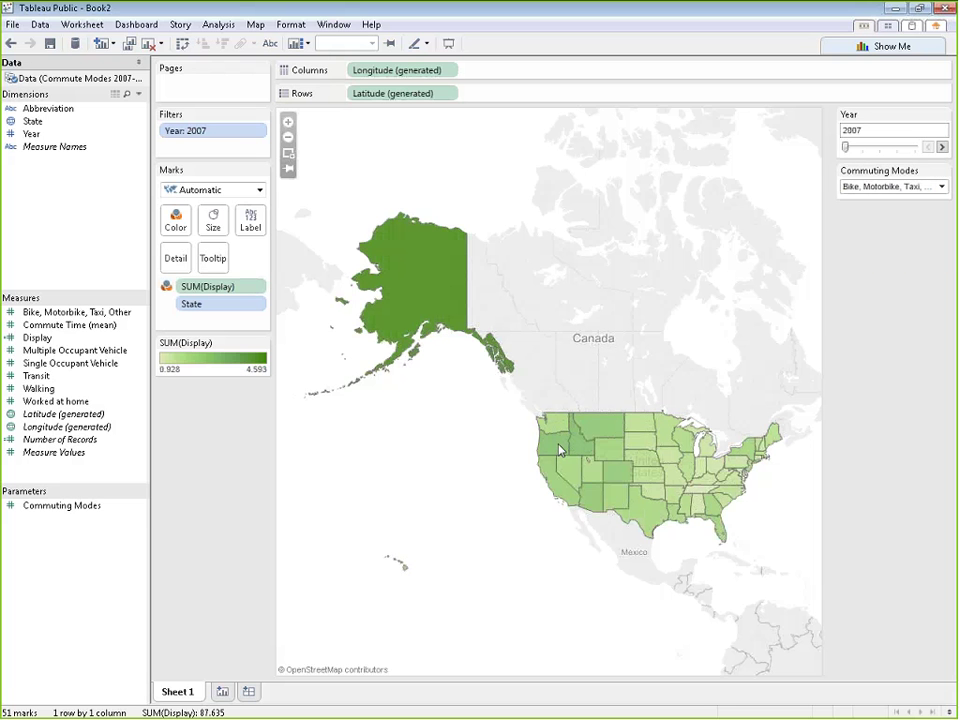
mouse_move(561, 455)
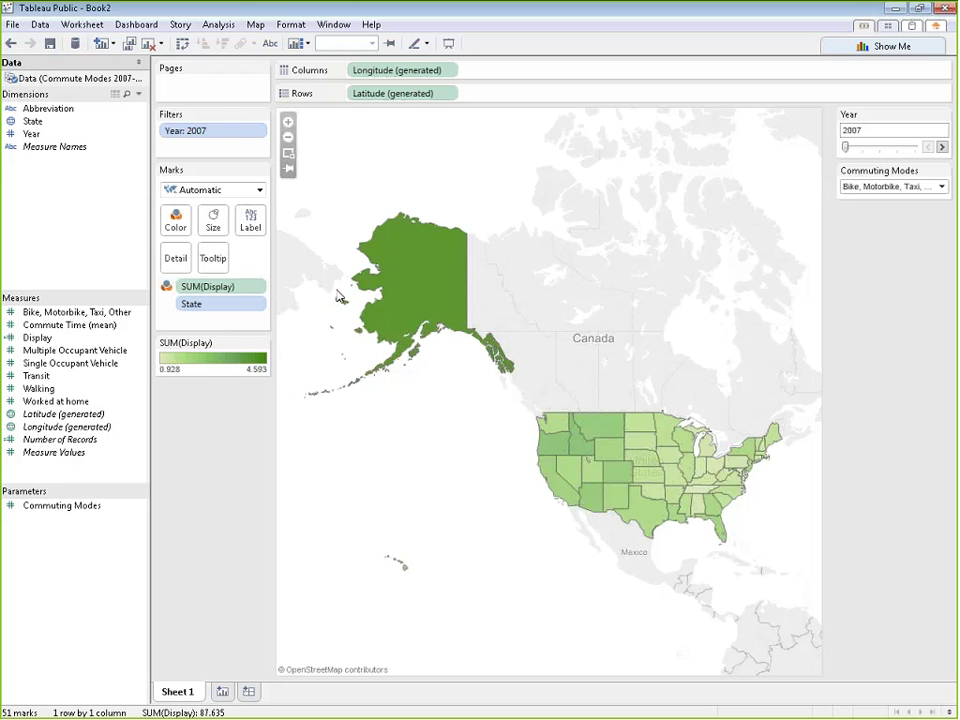
Step: Remove the State: label from the map's tooltip and format the <State> field as 12 pt, centered
click(221, 264)
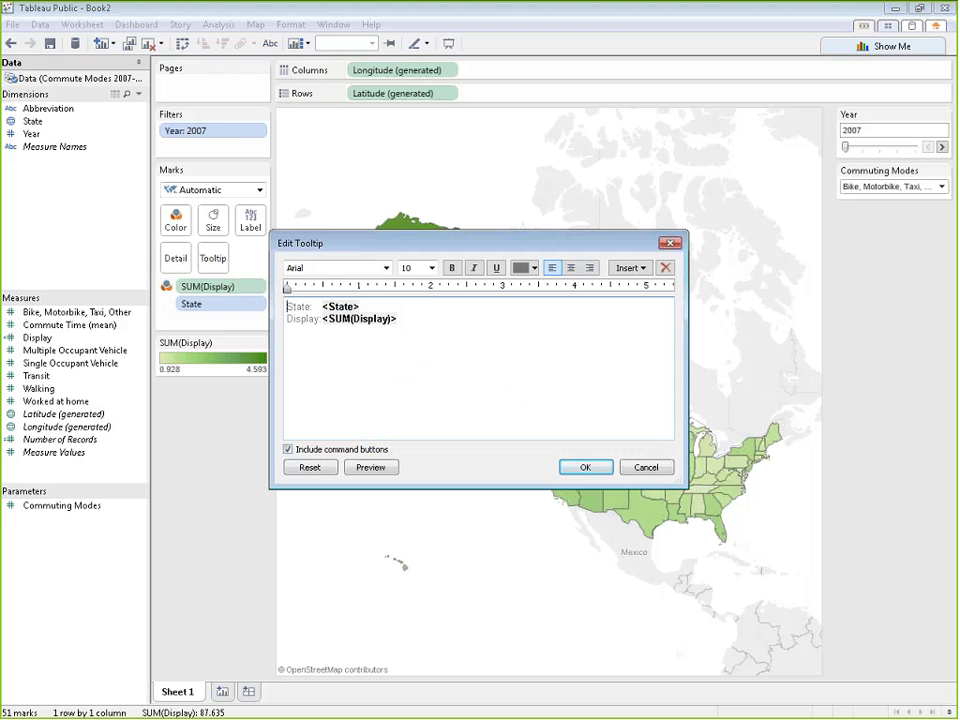
mouse_move(318, 306)
mouse_down()
mouse_move(284, 306)
mouse_move(323, 306)
mouse_up()
key(BackSpace)
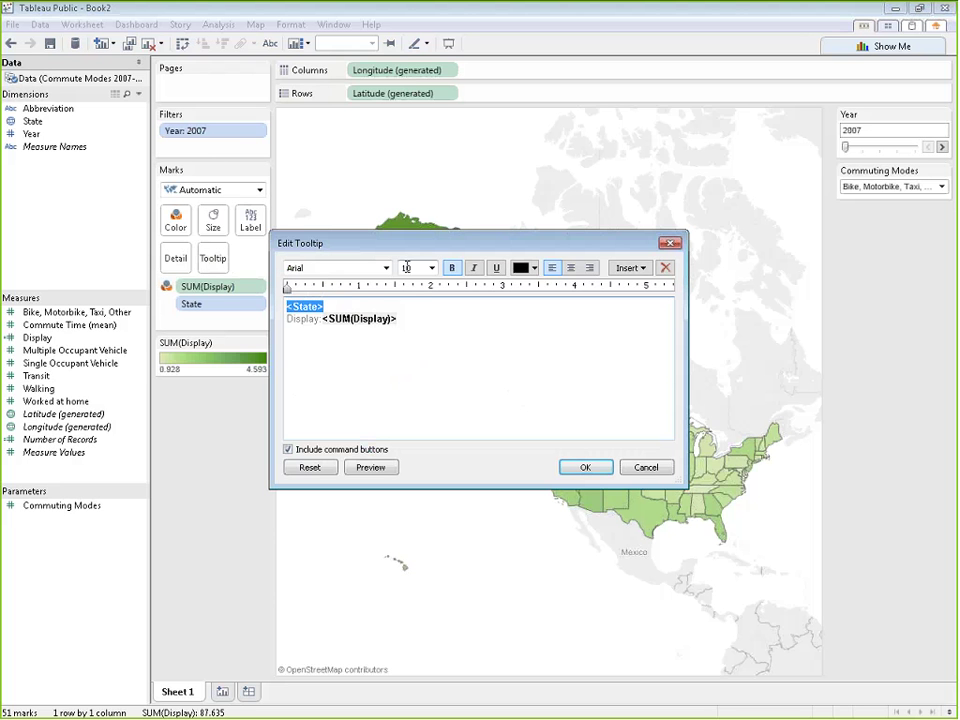
click(432, 268)
click(426, 331)
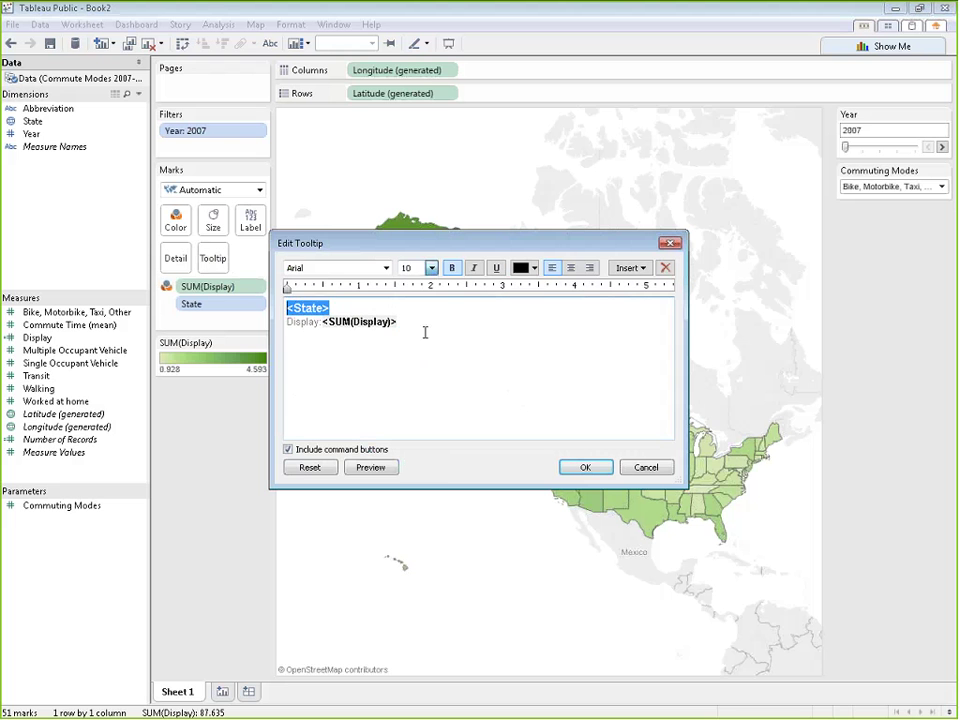
click(570, 268)
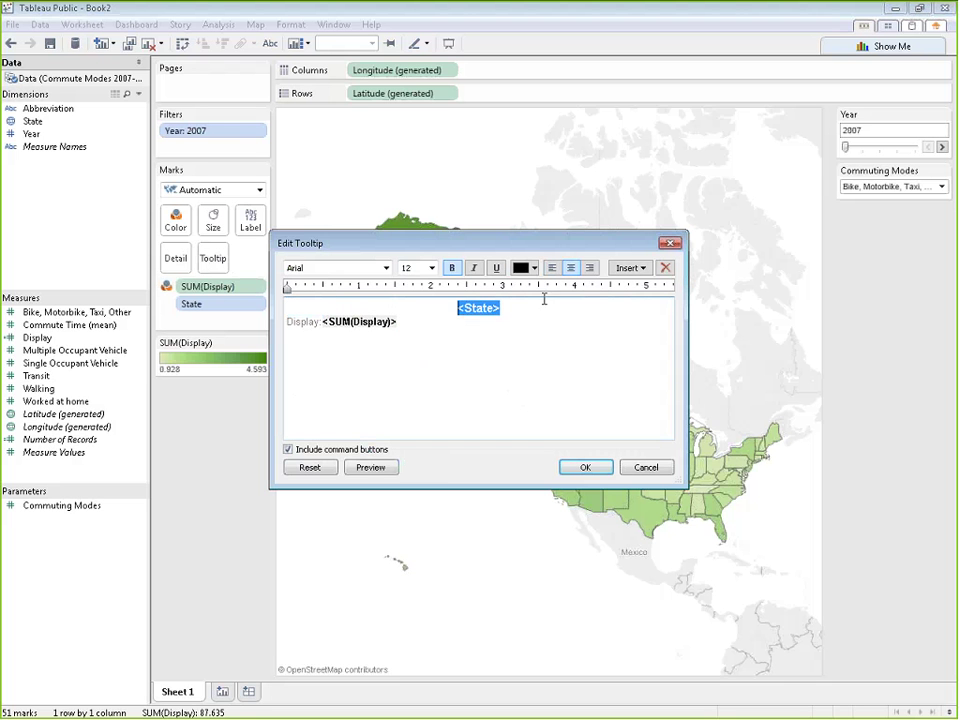
Step: Exclude the command buttons from the tooltip and save the tooltip changes
click(288, 449)
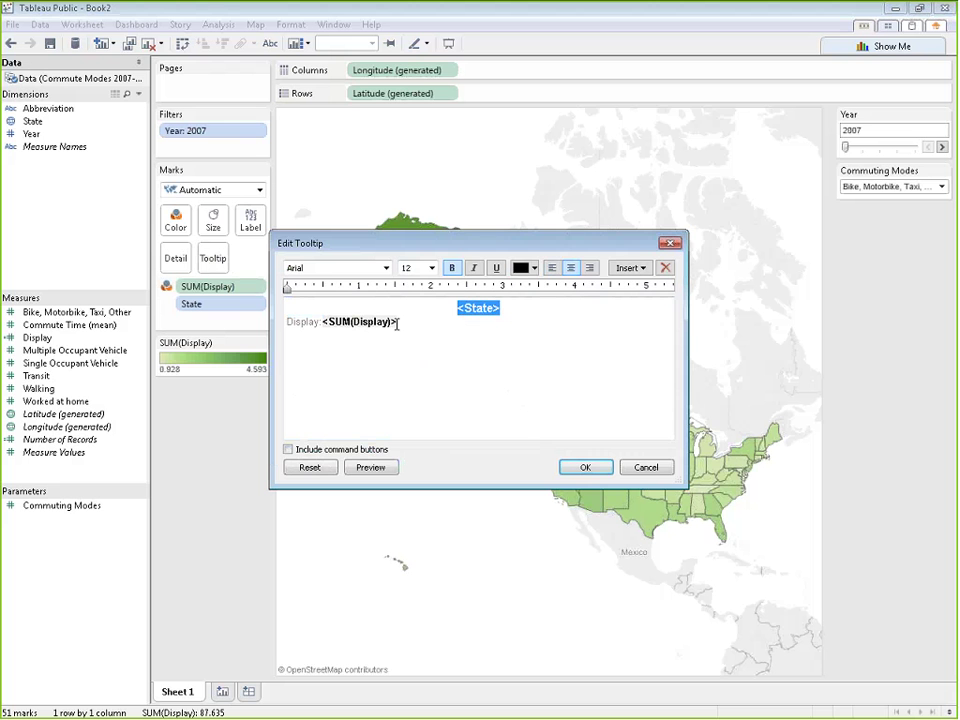
click(576, 465)
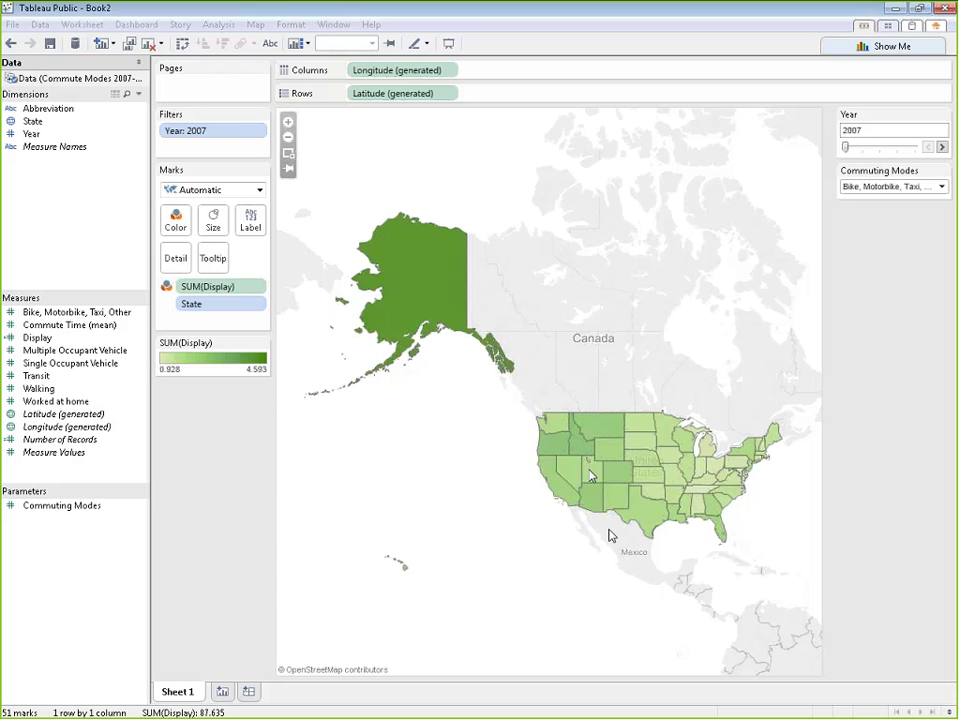
mouse_move(612, 483)
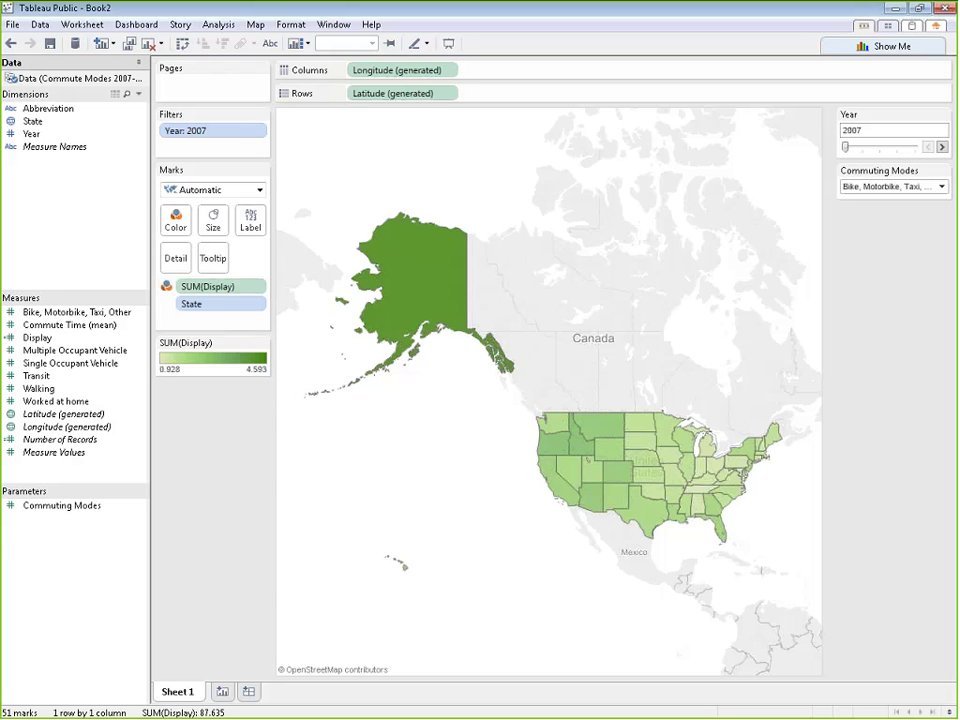
Step: Replace the word Display in the tooltip with the Parameters.Commuting Modes field, save it and check the tooltip on Nevada
click(218, 262)
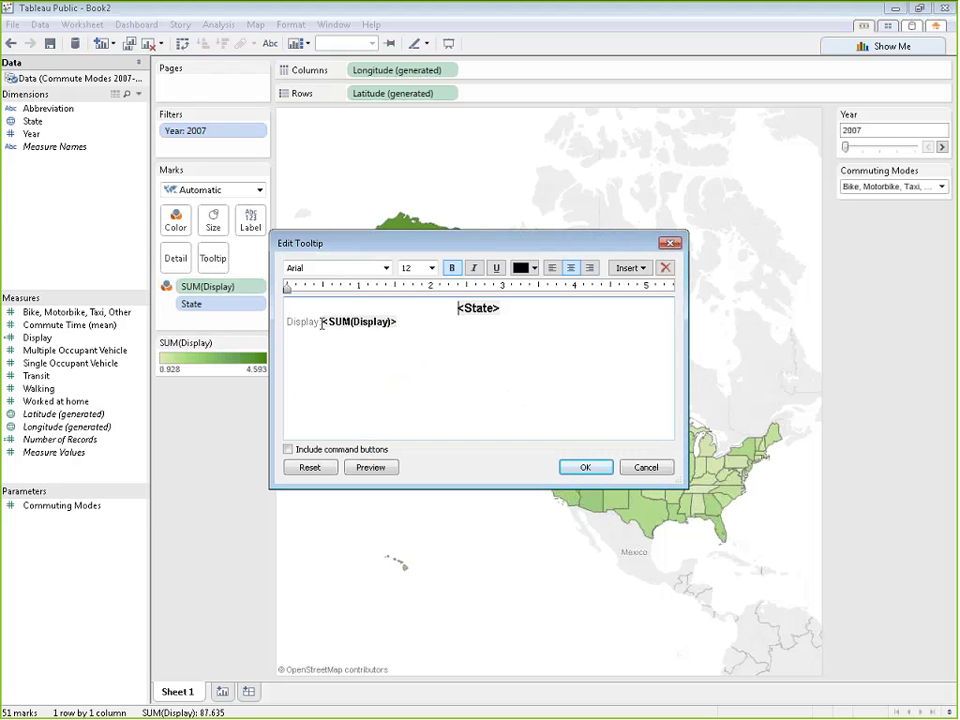
drag(320, 321, 287, 321)
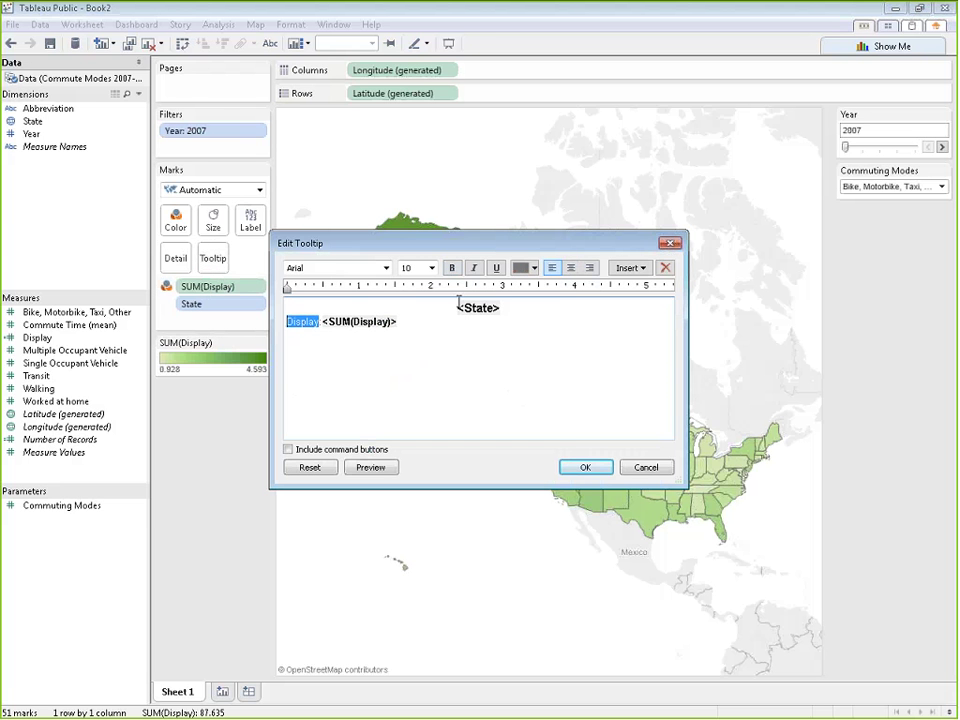
click(630, 268)
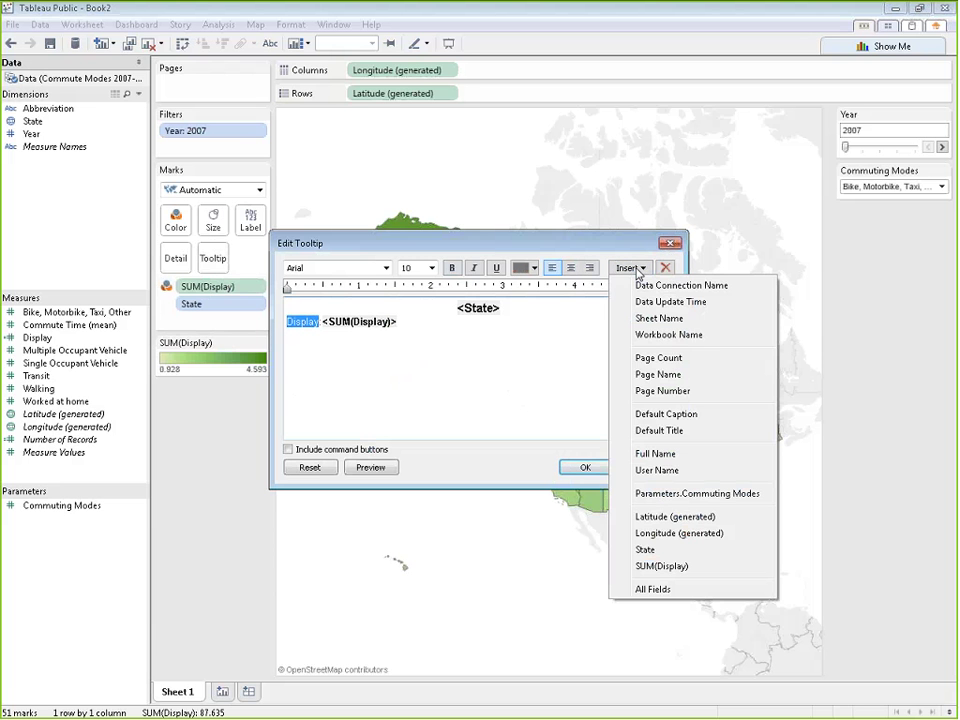
click(729, 496)
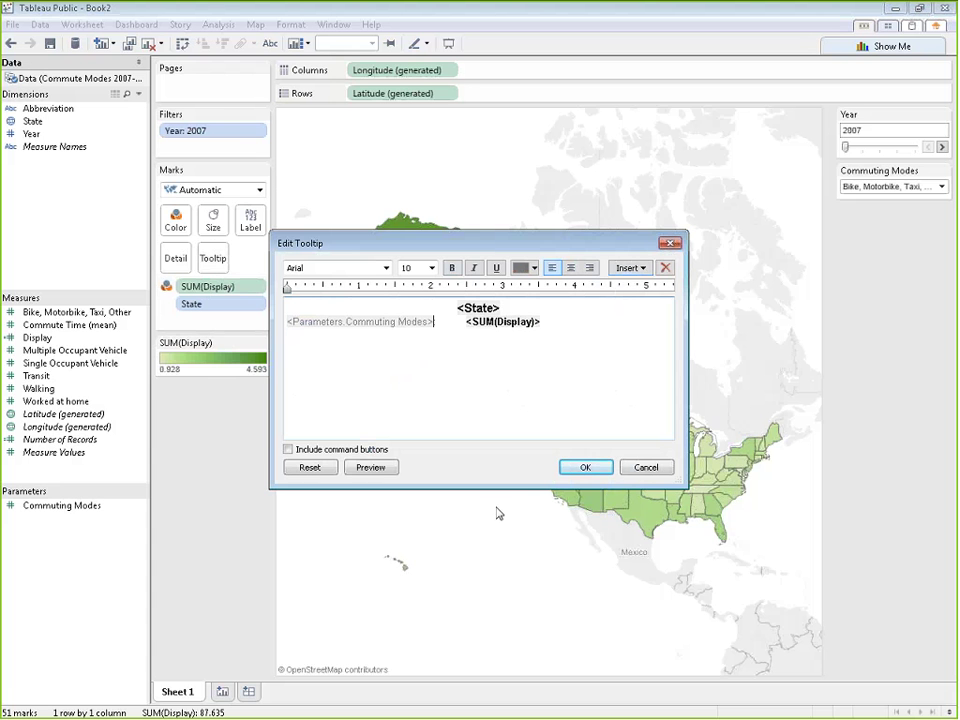
click(581, 468)
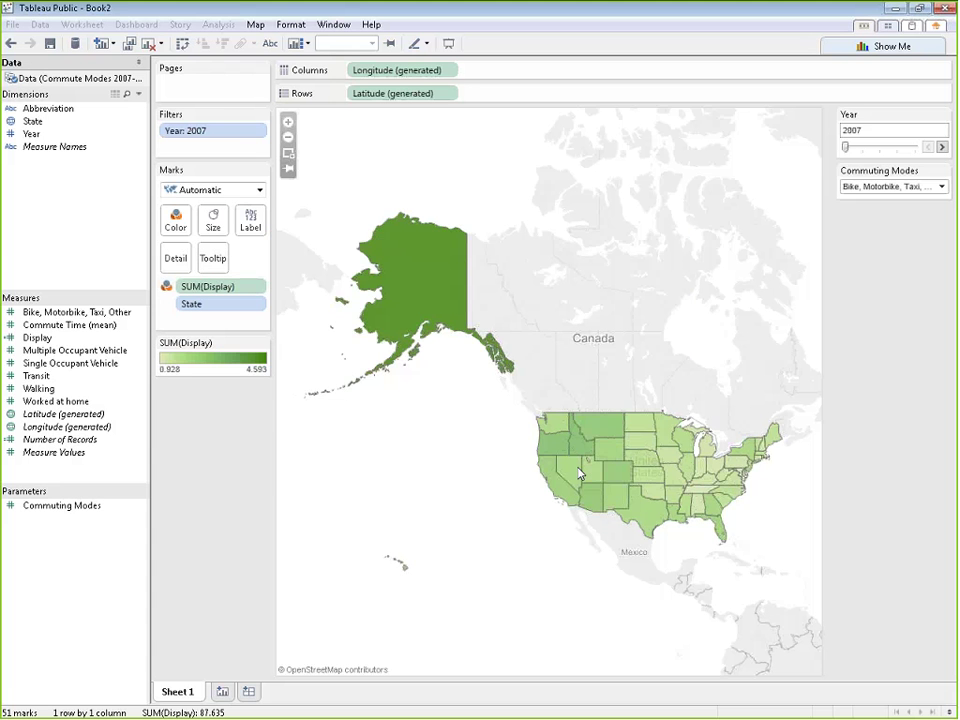
mouse_move(573, 481)
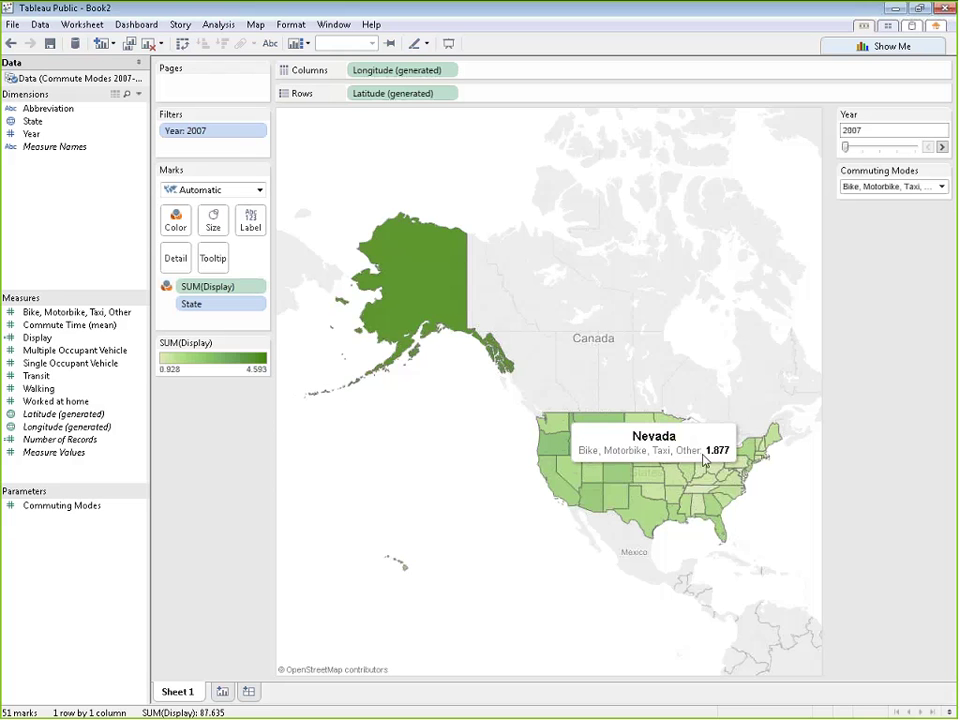
Step: Add a % sign after <SUM(Display)> in the tooltip and save it
click(224, 264)
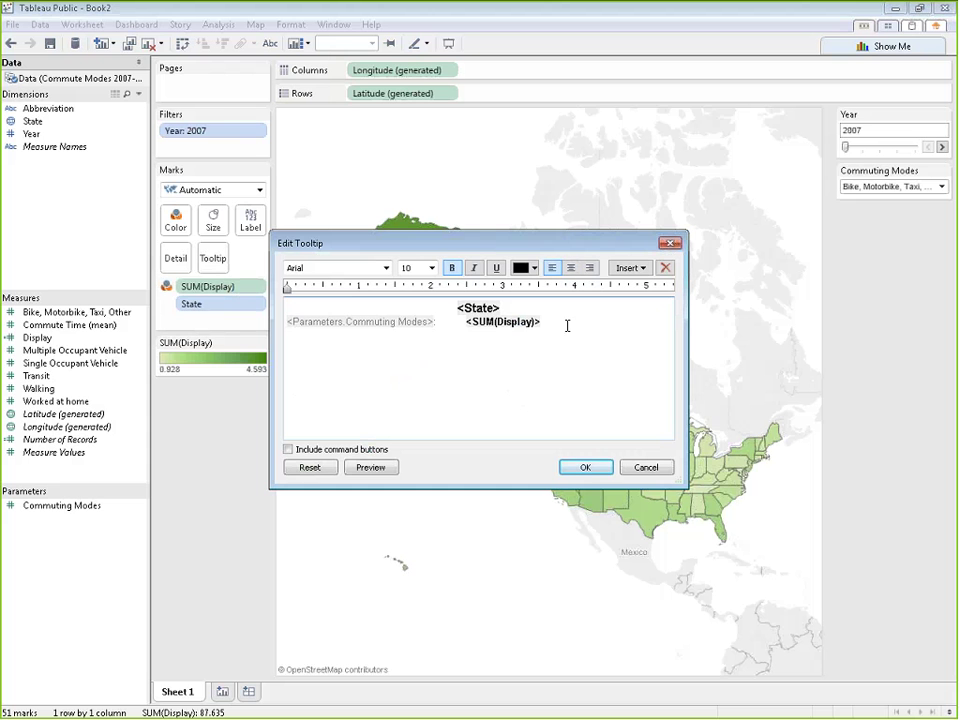
text(%)
click(578, 470)
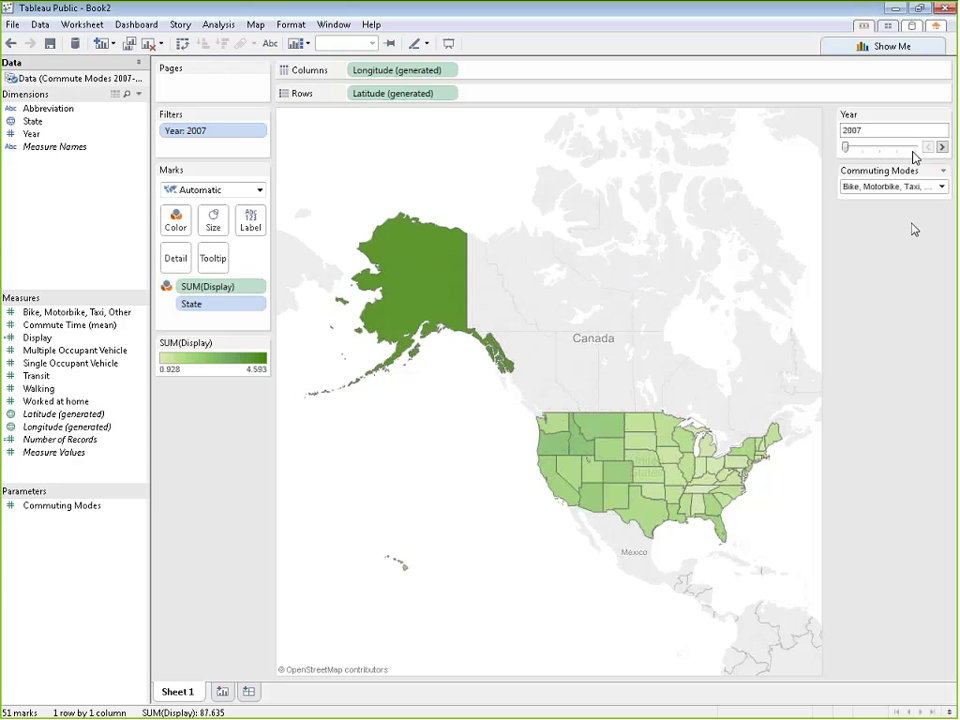
Step: Switch Commuting Modes to Multiple Occupant Vehicle and then Single Occupant Vehicle to compare the map colors
click(900, 186)
click(883, 211)
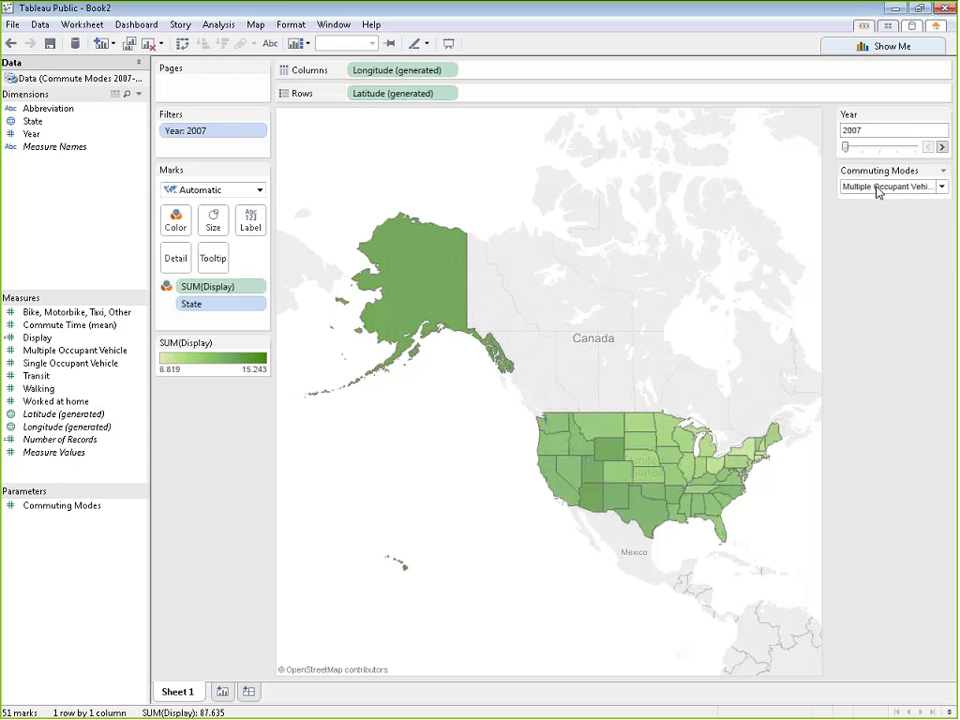
click(874, 188)
click(876, 223)
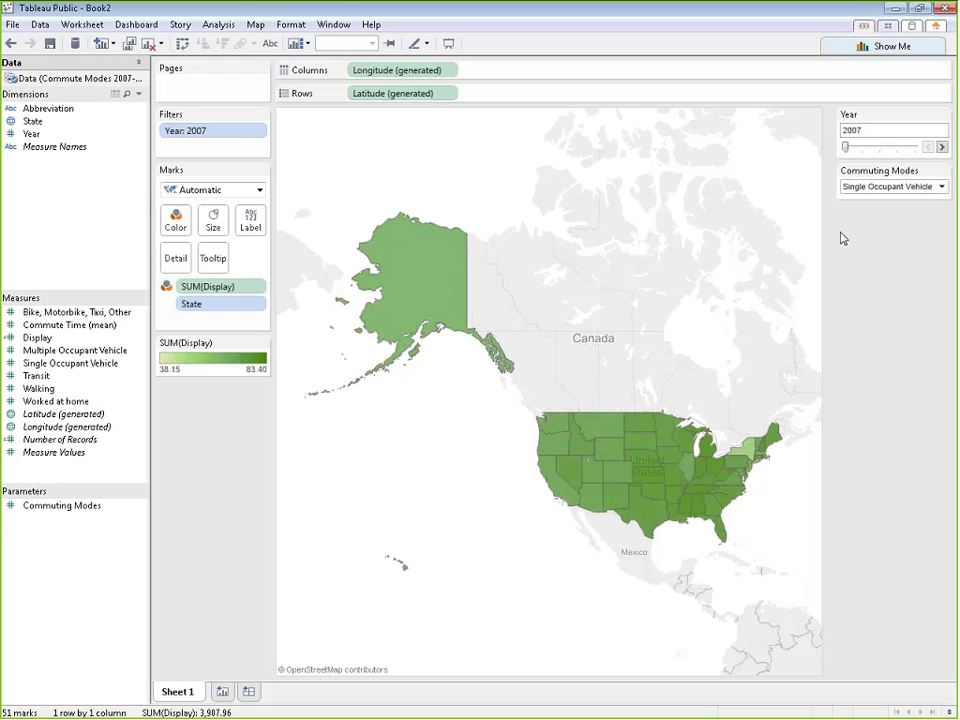
Step: Choose the fresh cut day palette in the color settings of the SUM(Display) legend
mouse_move(750, 470)
click(262, 344)
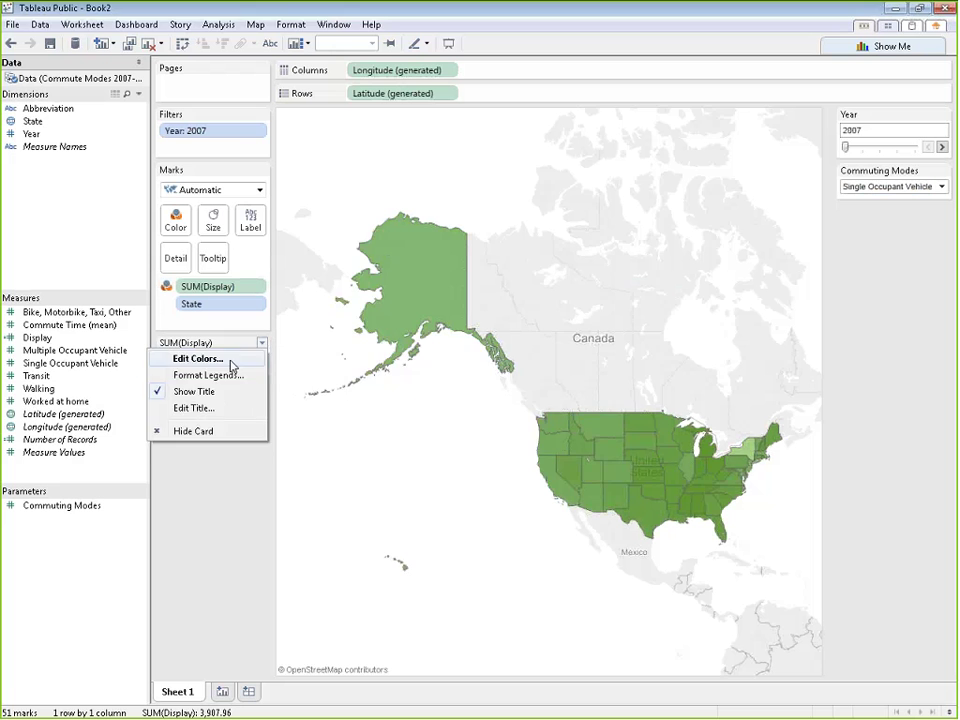
click(228, 360)
click(334, 314)
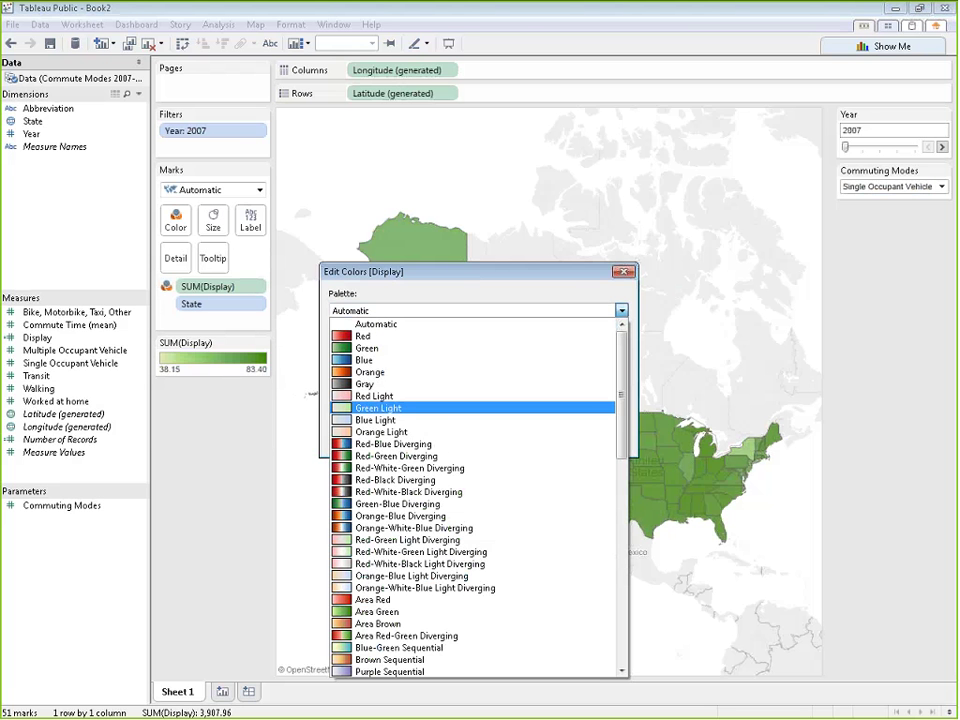
scroll(549, 467, down, 2)
scroll(542, 459, down, 3)
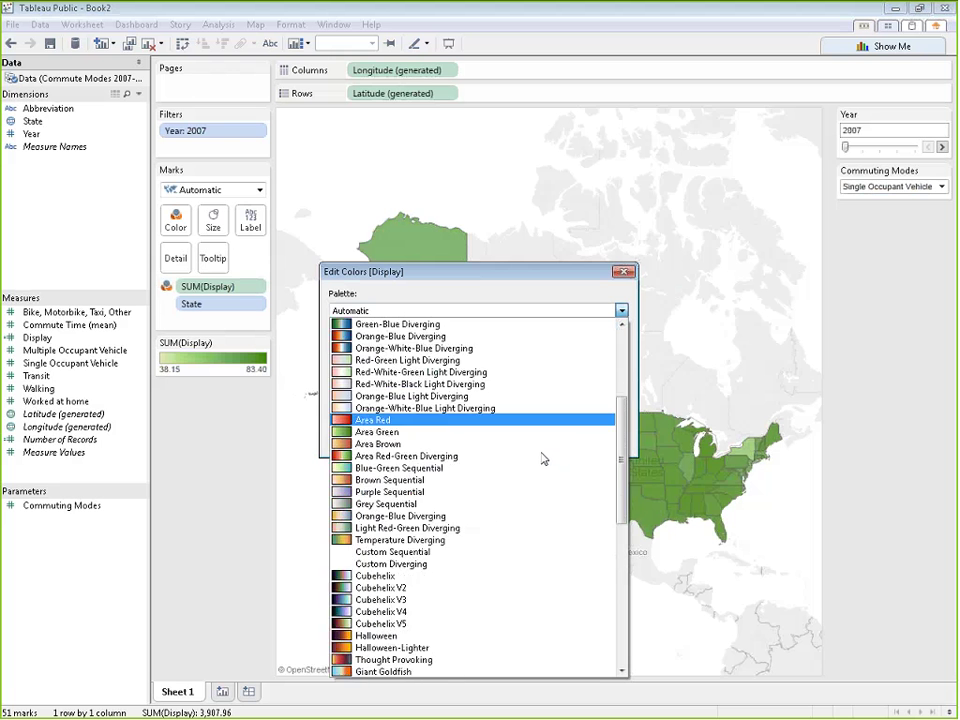
scroll(542, 456, up, 4)
scroll(527, 440, down, 15)
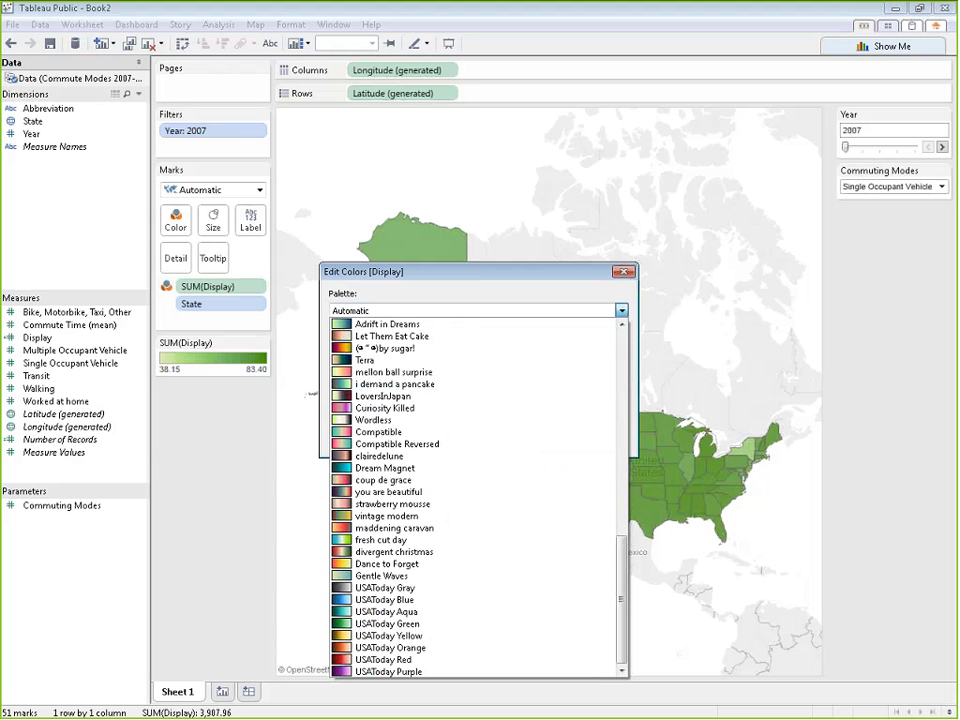
scroll(508, 445, up, 7)
scroll(510, 440, up, 11)
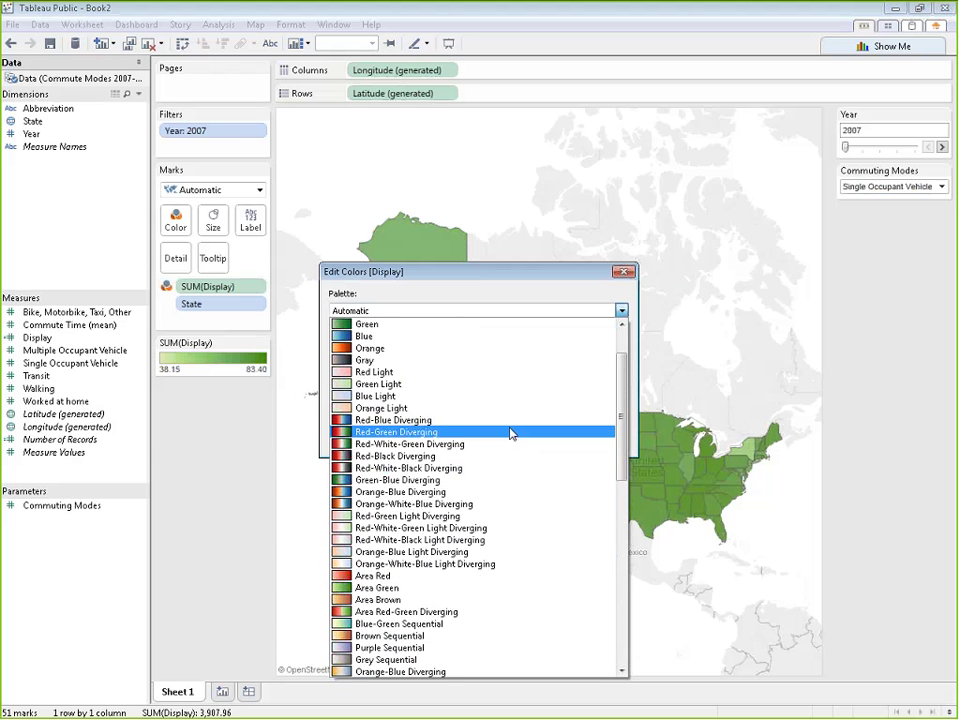
scroll(462, 527, down, 4)
scroll(462, 527, down, 5)
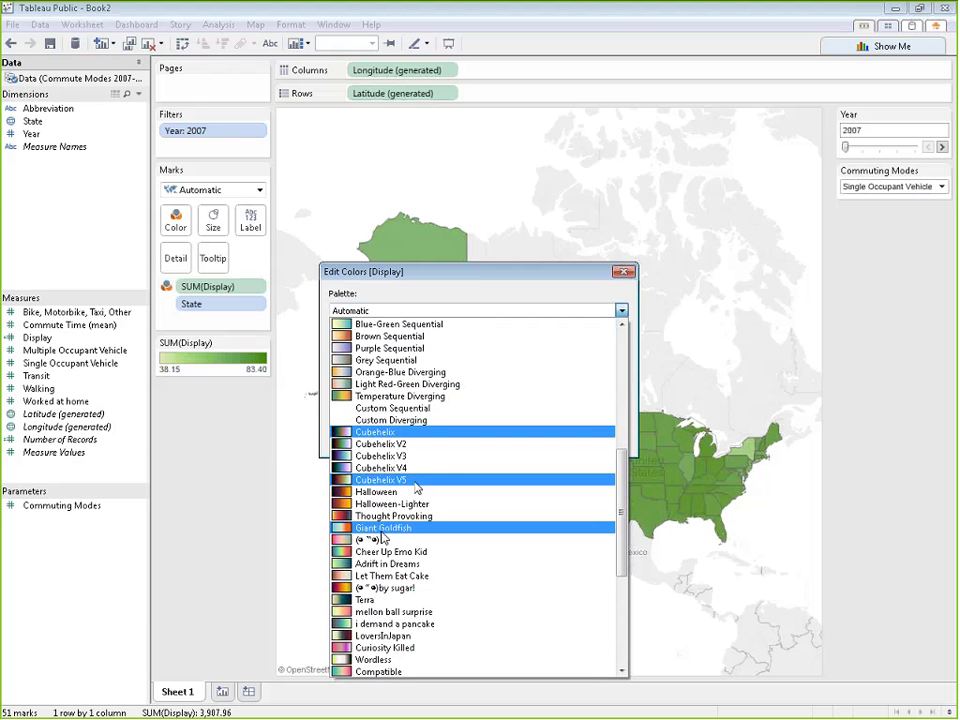
scroll(387, 555, down, 2)
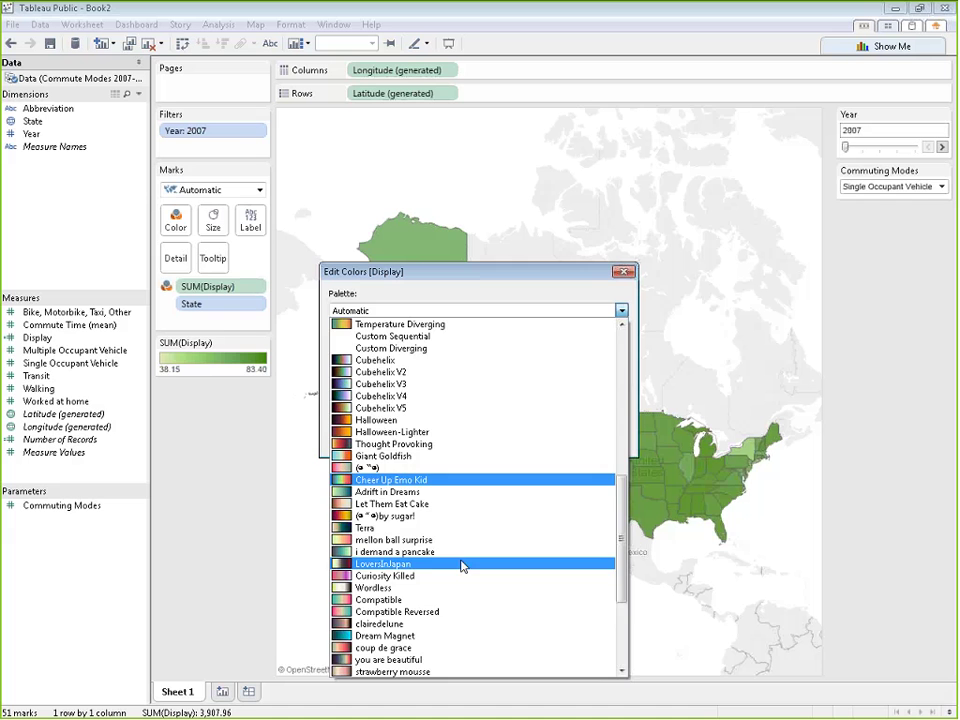
scroll(461, 595, down, 2)
click(410, 642)
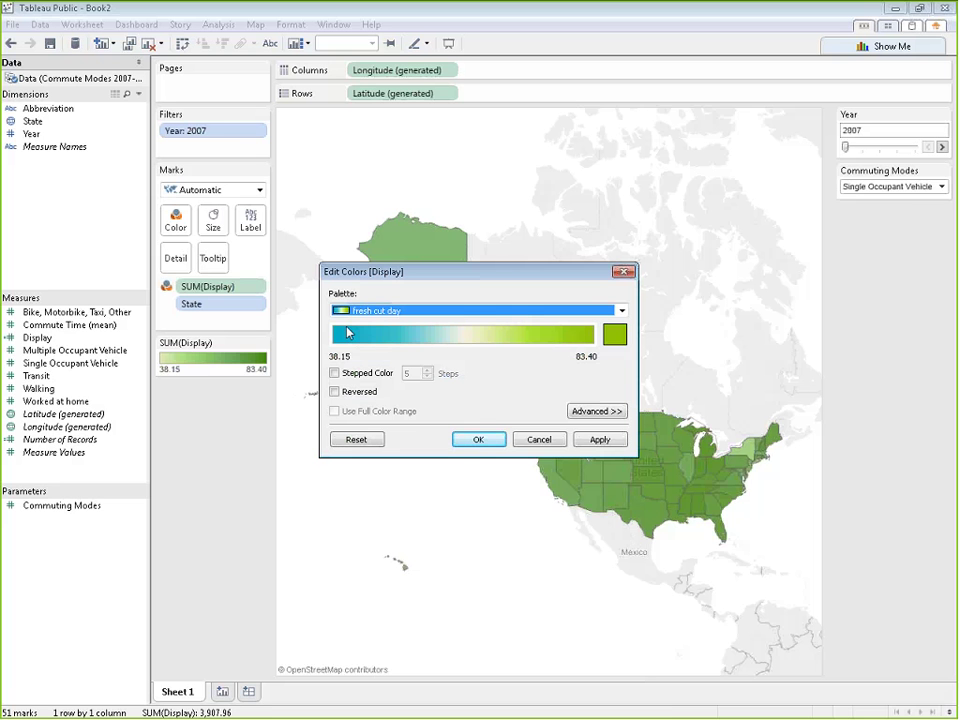
Step: Apply the chosen palette to the map with the dialog moved clear of the states, and confirm the color settings
drag(480, 271, 604, 82)
click(741, 254)
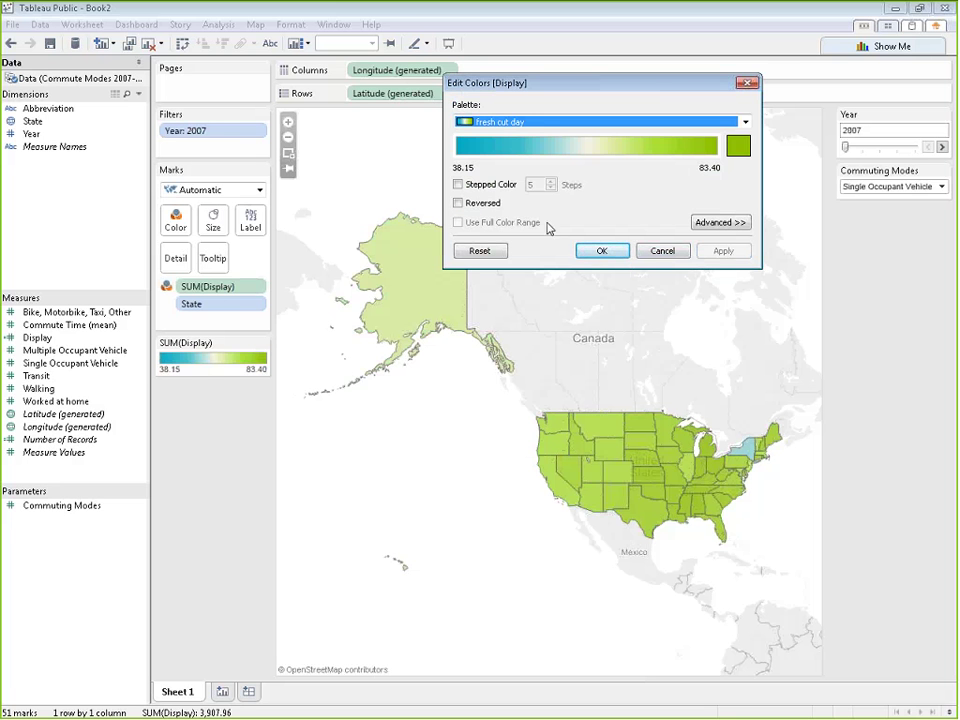
click(608, 256)
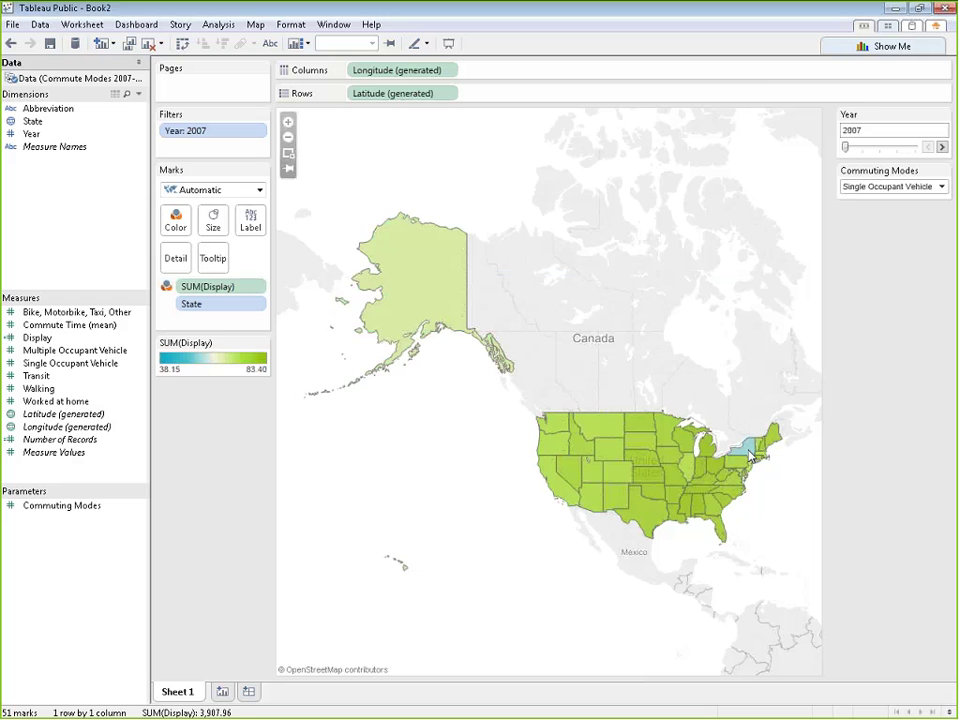
Step: Cycle Commuting Modes through Bike, Motorbike, Taxi, Other, both Occupant Vehicle modes, Transit and Walking to Worked at home, comparing the map colors
click(941, 187)
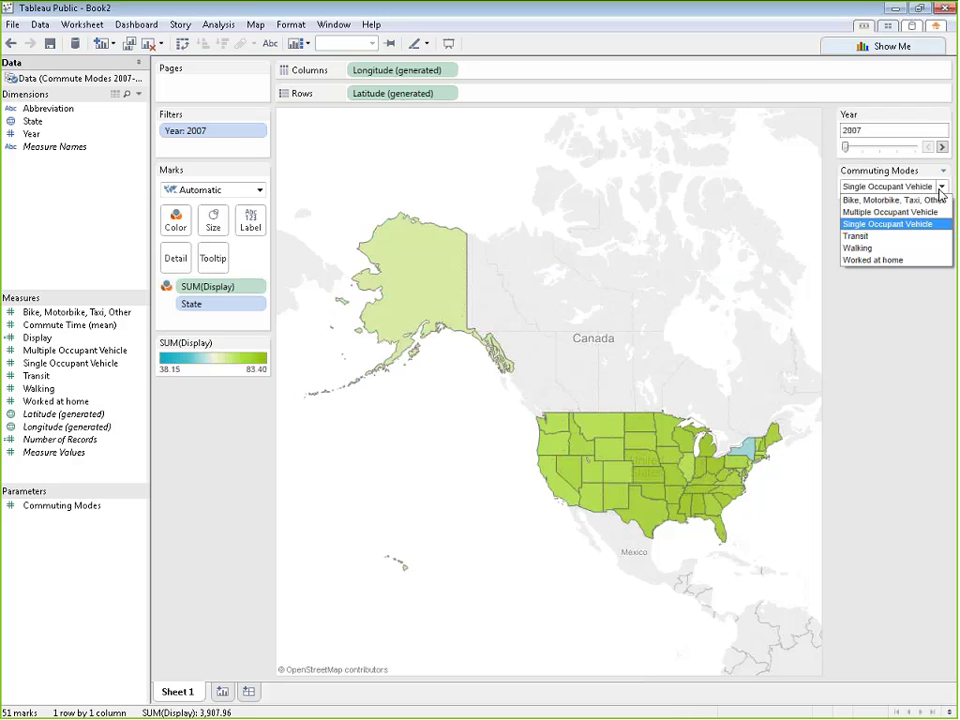
click(940, 200)
click(941, 187)
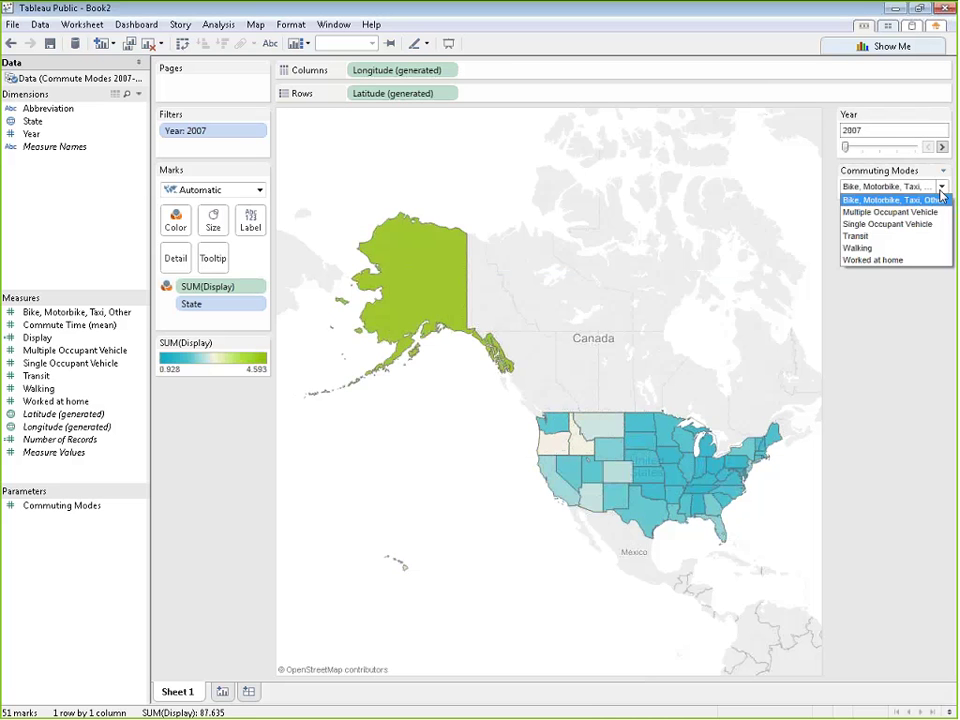
click(895, 212)
click(941, 187)
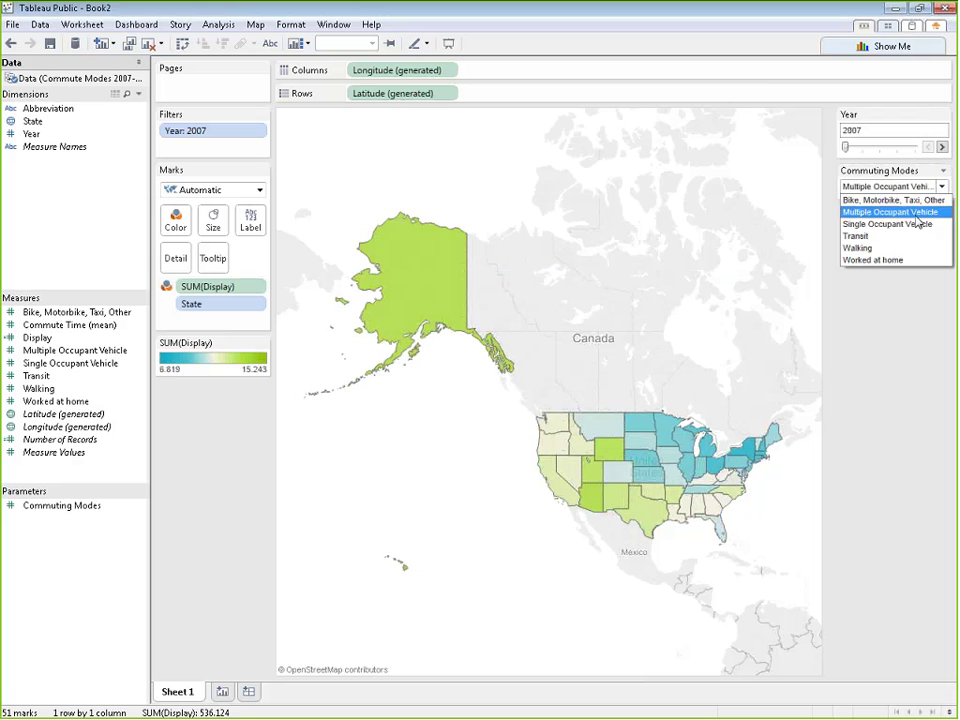
click(918, 224)
click(941, 187)
click(915, 236)
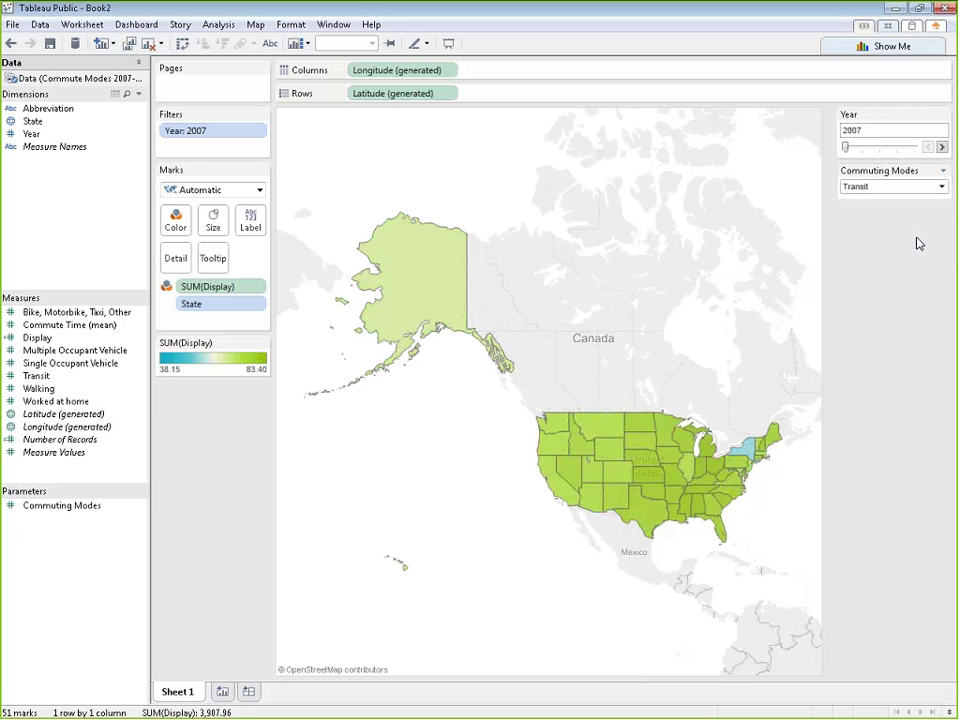
click(941, 187)
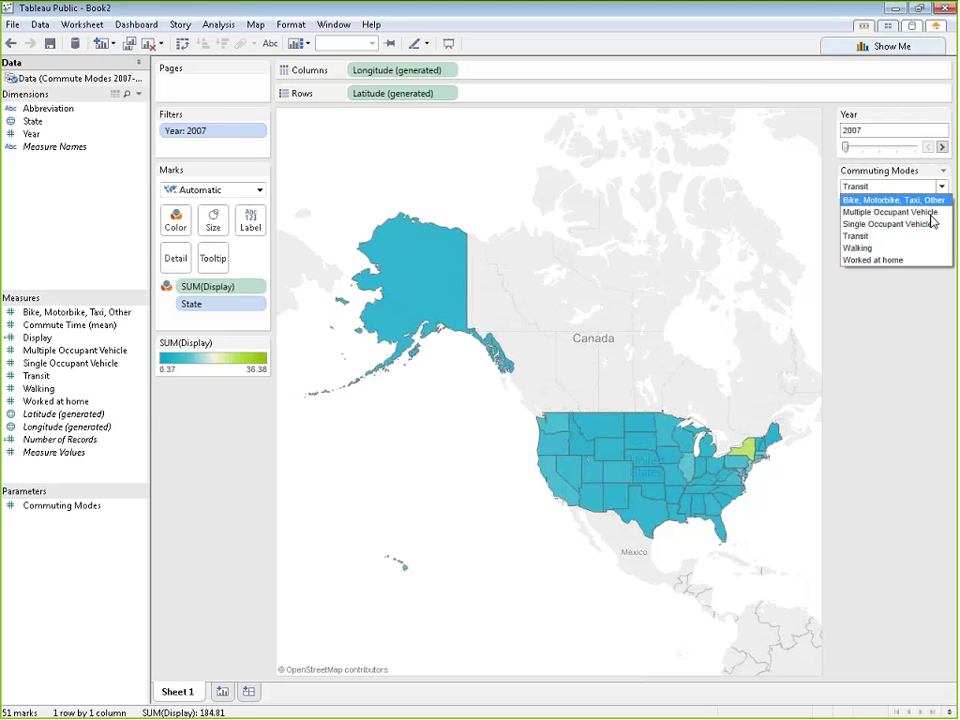
click(880, 248)
click(941, 187)
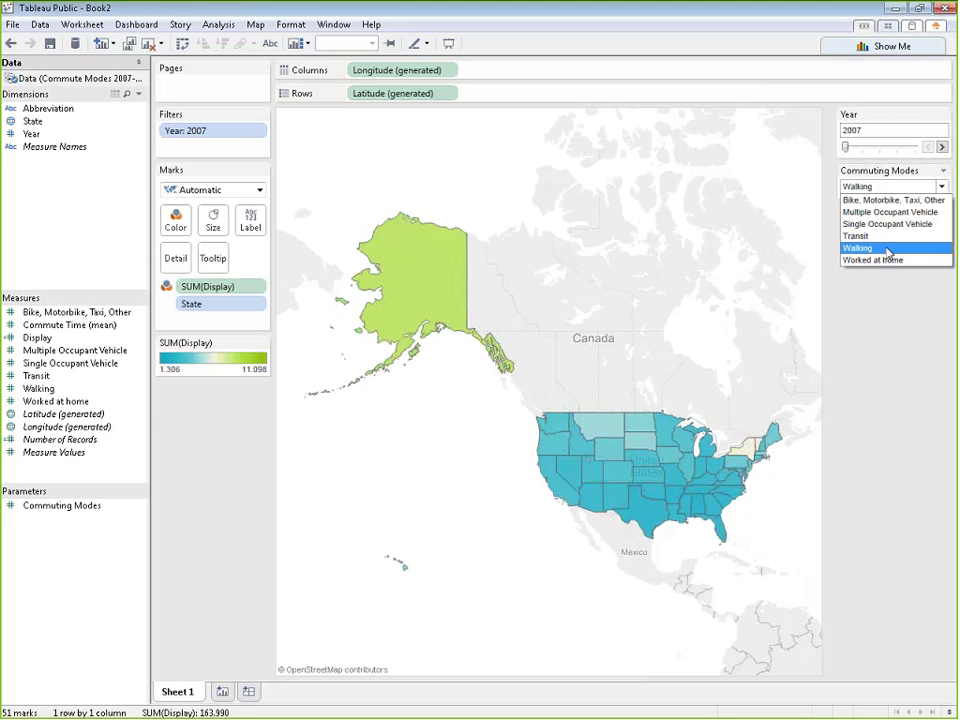
click(887, 259)
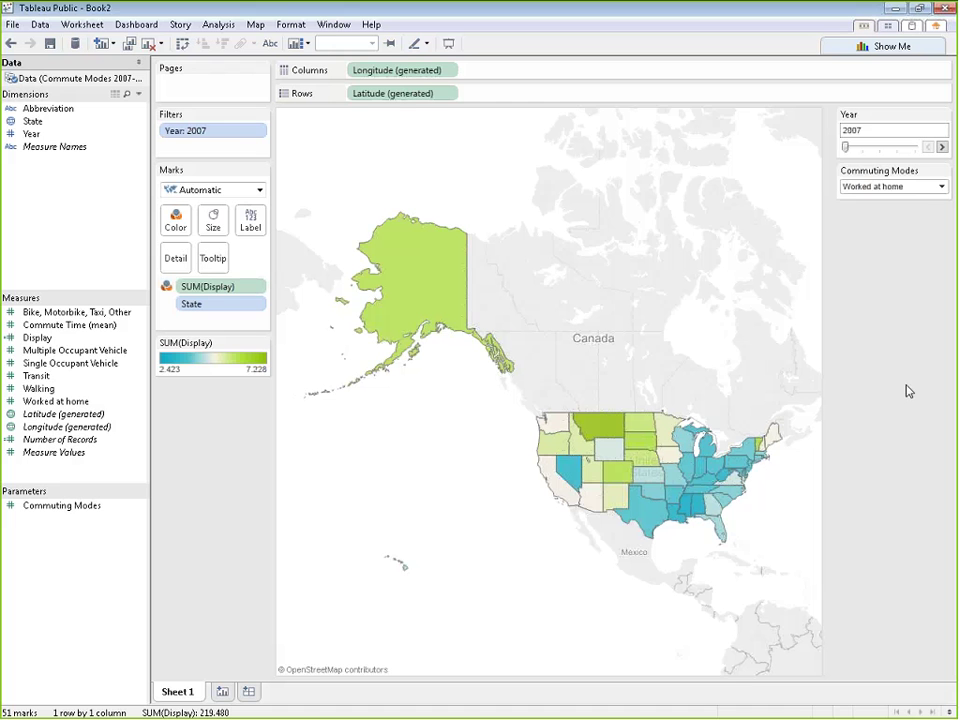
Step: Duplicate Sheet 1 twice to get three copies of the commuting map
right_click(187, 697)
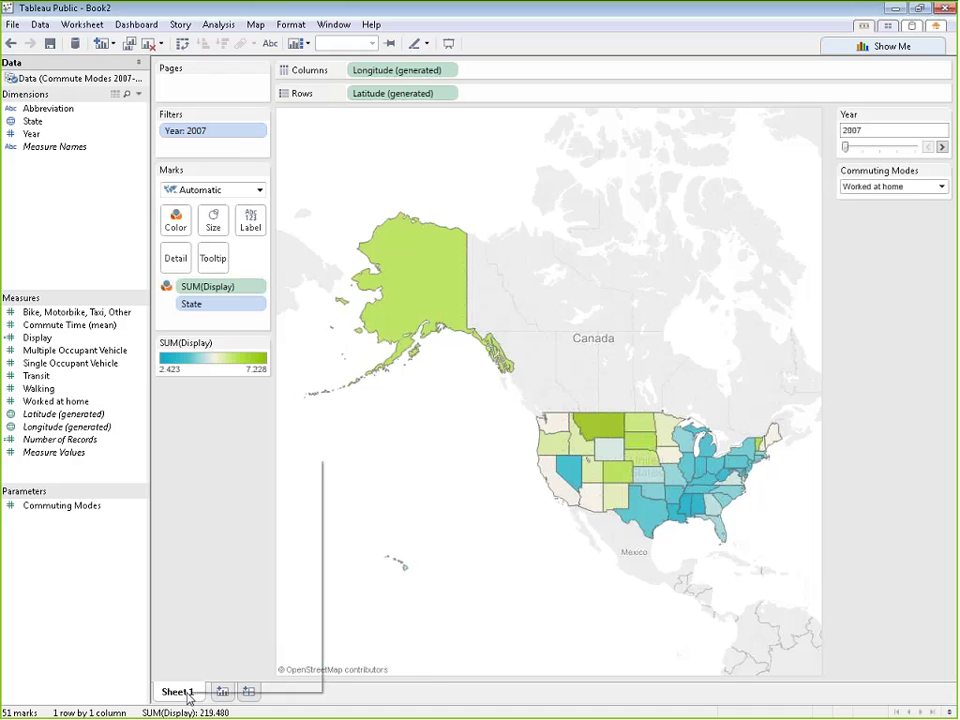
click(540, 577)
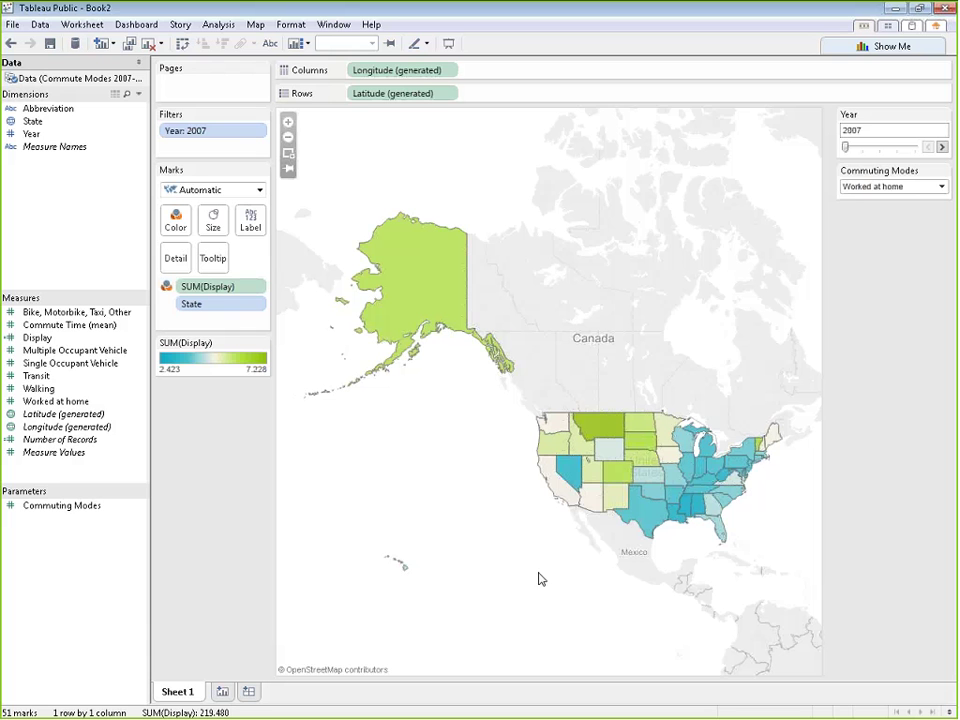
right_click(180, 690)
click(234, 574)
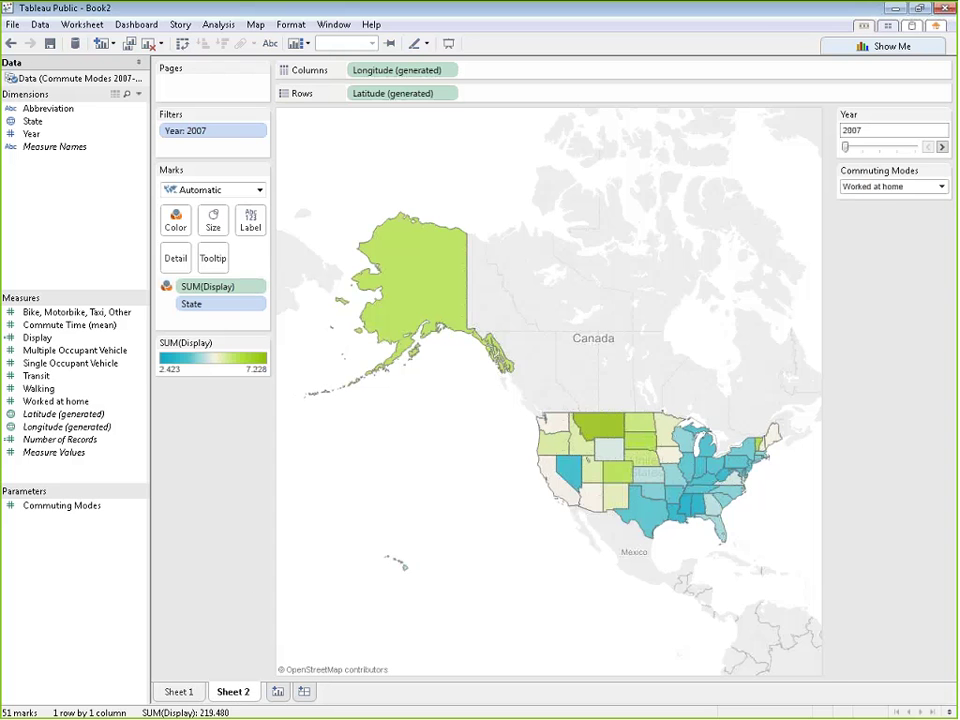
right_click(186, 690)
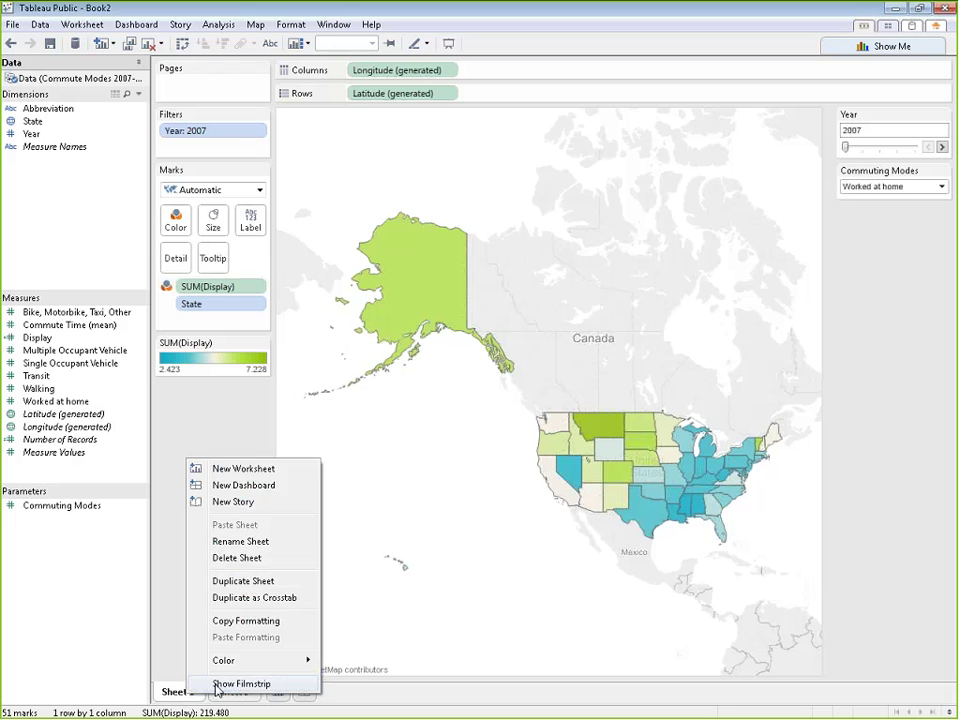
click(252, 582)
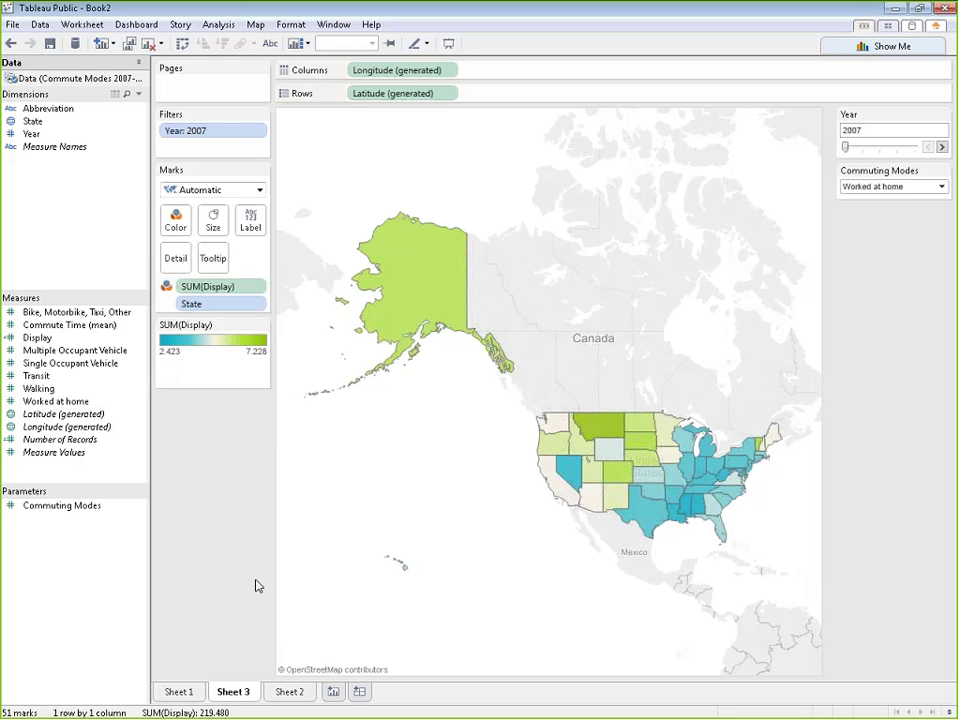
Step: Zoom the Sheet 1 map to the contiguous United States and rename the sheet as US
click(183, 692)
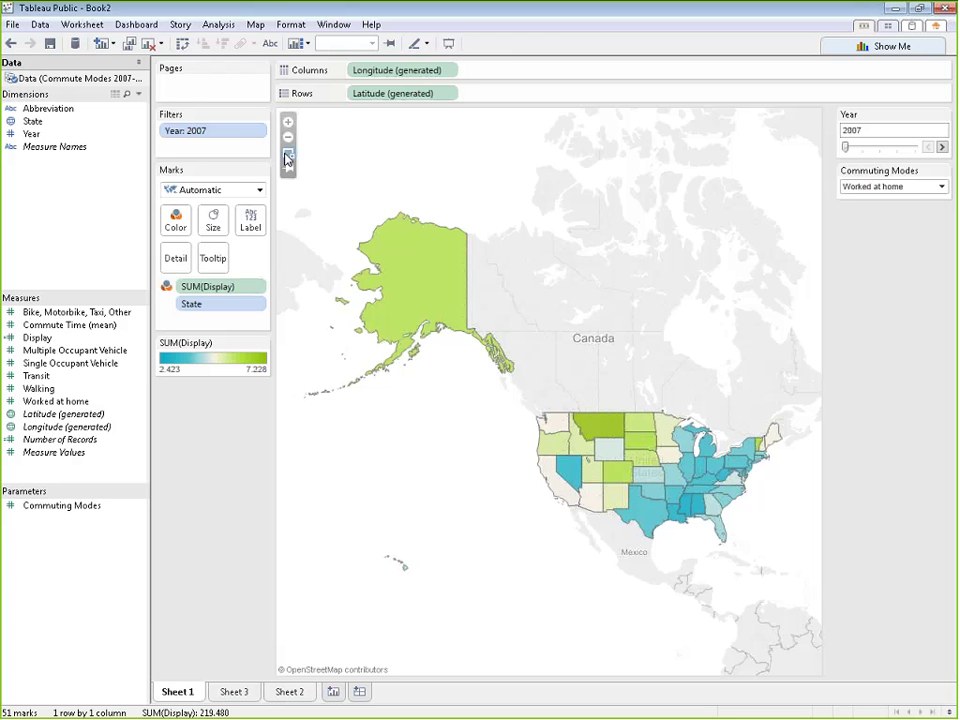
click(289, 155)
drag(537, 408, 789, 554)
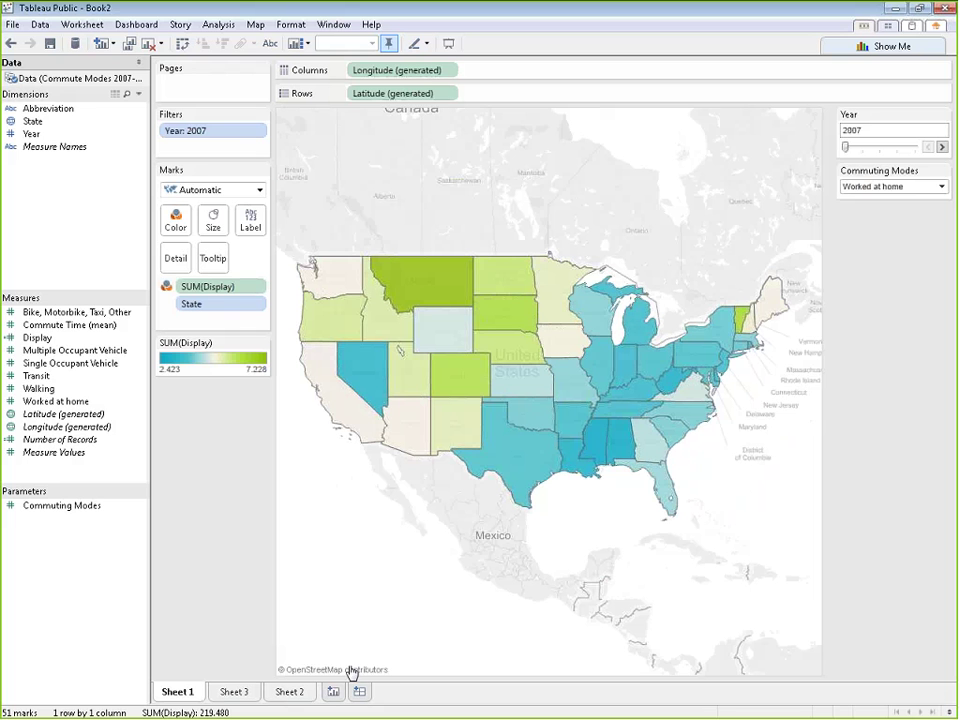
double_click(193, 695)
text(US)
key(Return)
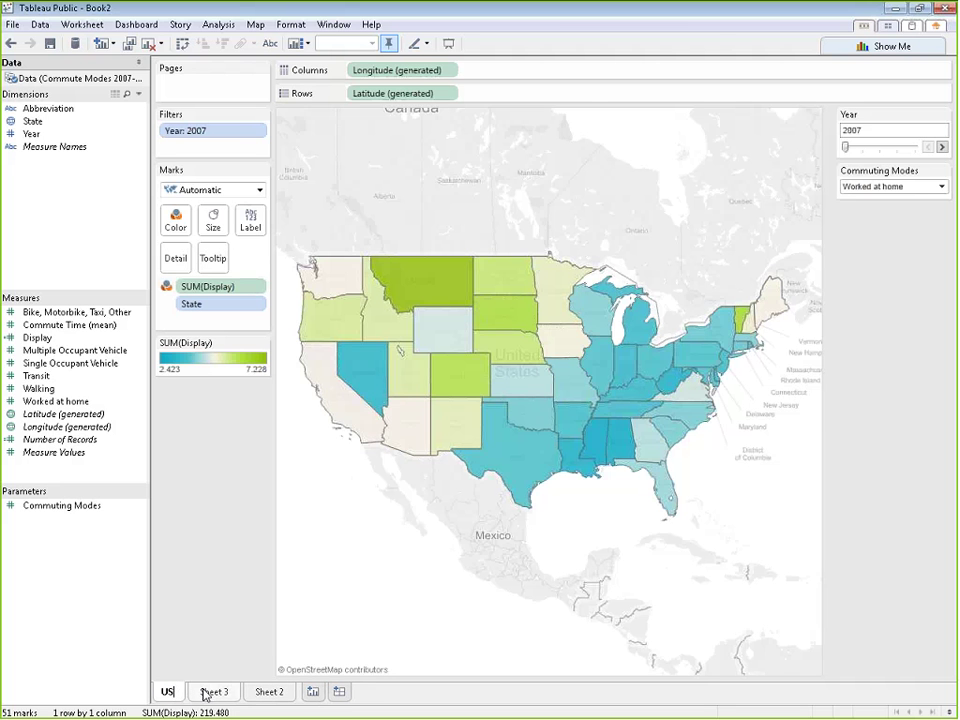
Step: Zoom the Sheet 3 map to the Hawaiian islands and rename the sheet as Hawaii
click(210, 692)
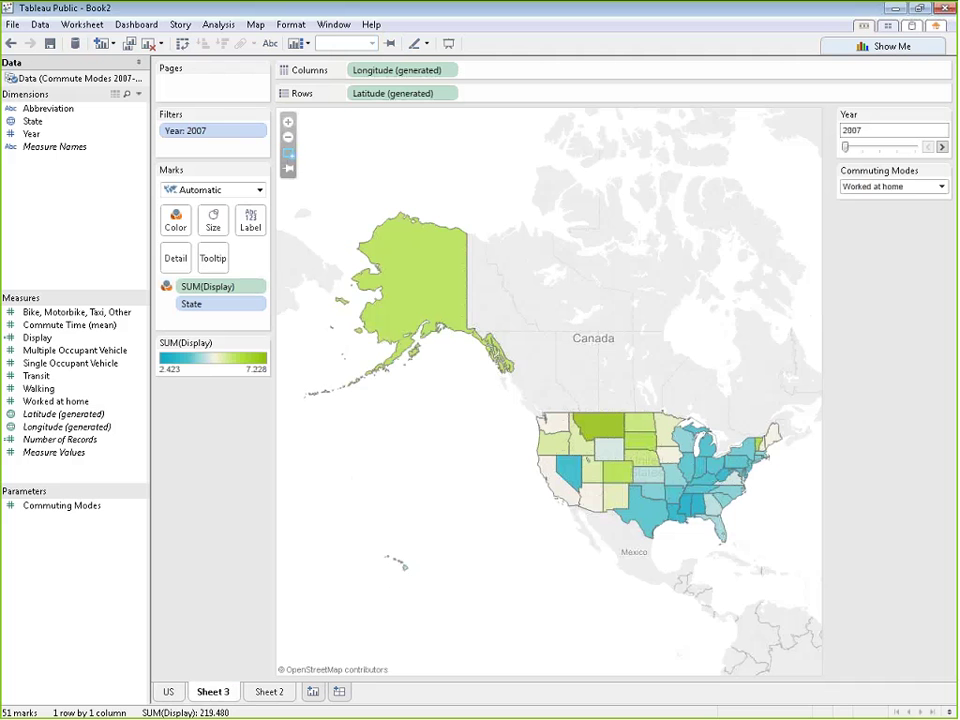
drag(386, 550, 413, 578)
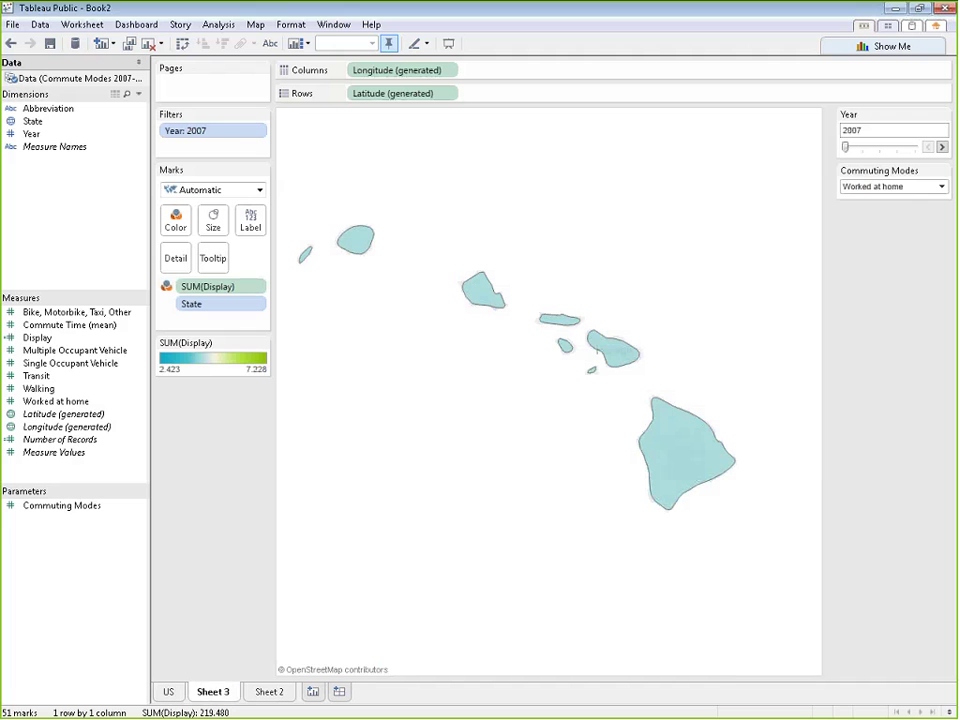
double_click(213, 692)
text(Ha)
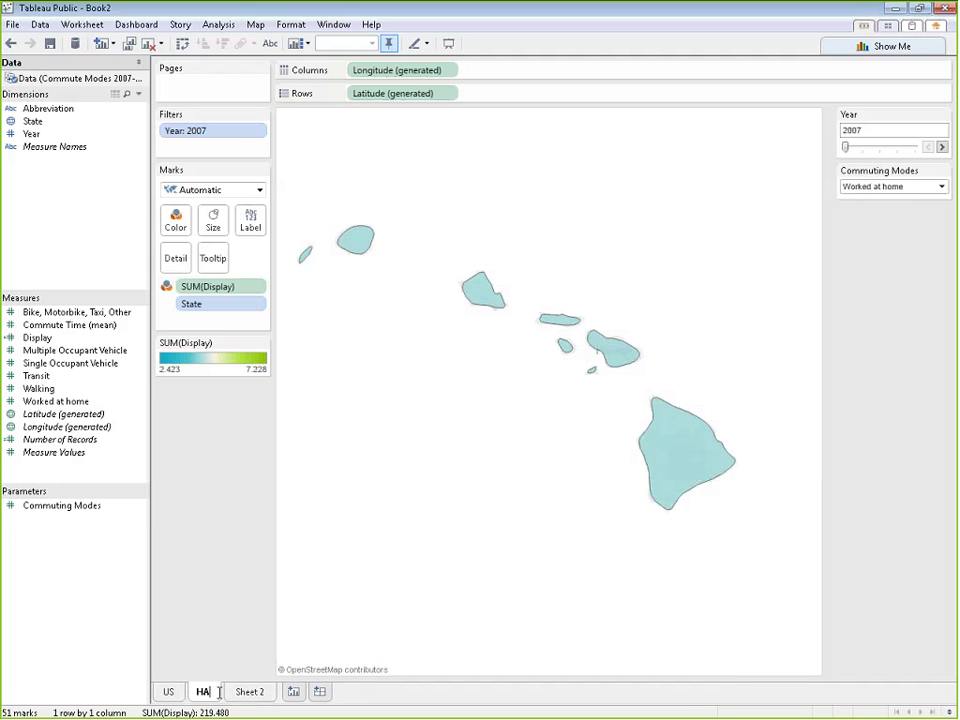
text(waii)
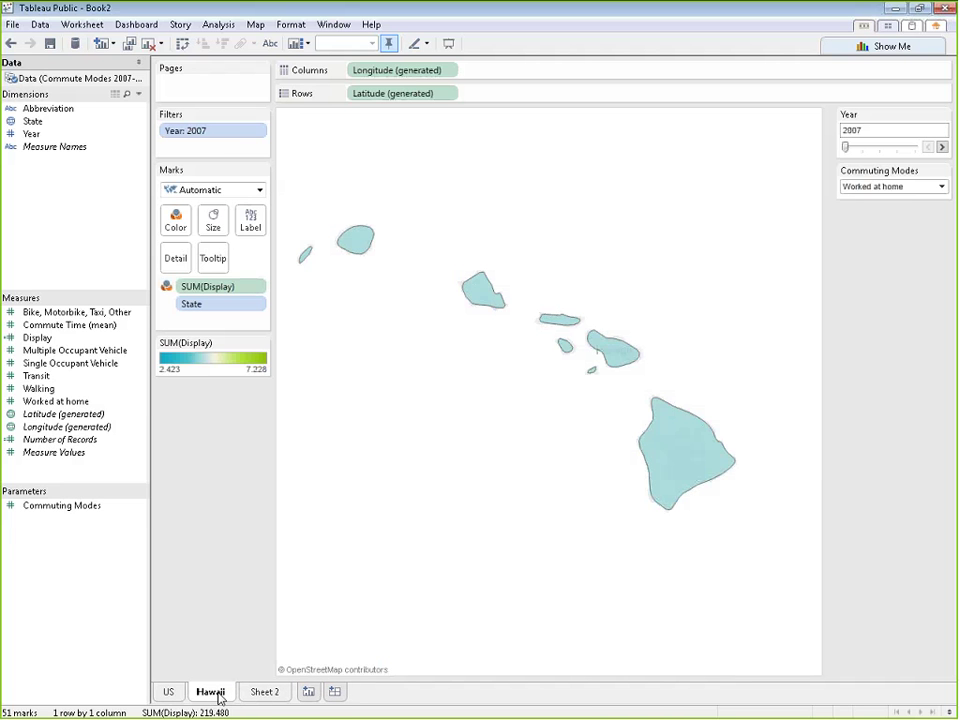
key(Return)
Step: Zoom the Sheet 2 map to Alaska and rename the sheet as Alaska
click(270, 697)
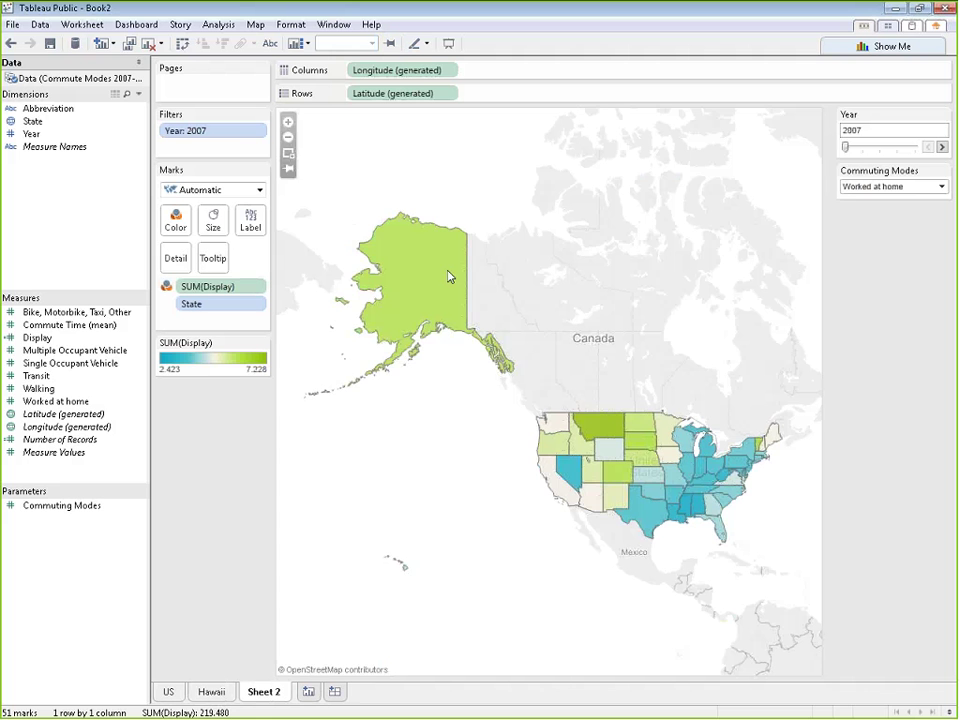
click(288, 154)
drag(390, 347, 529, 207)
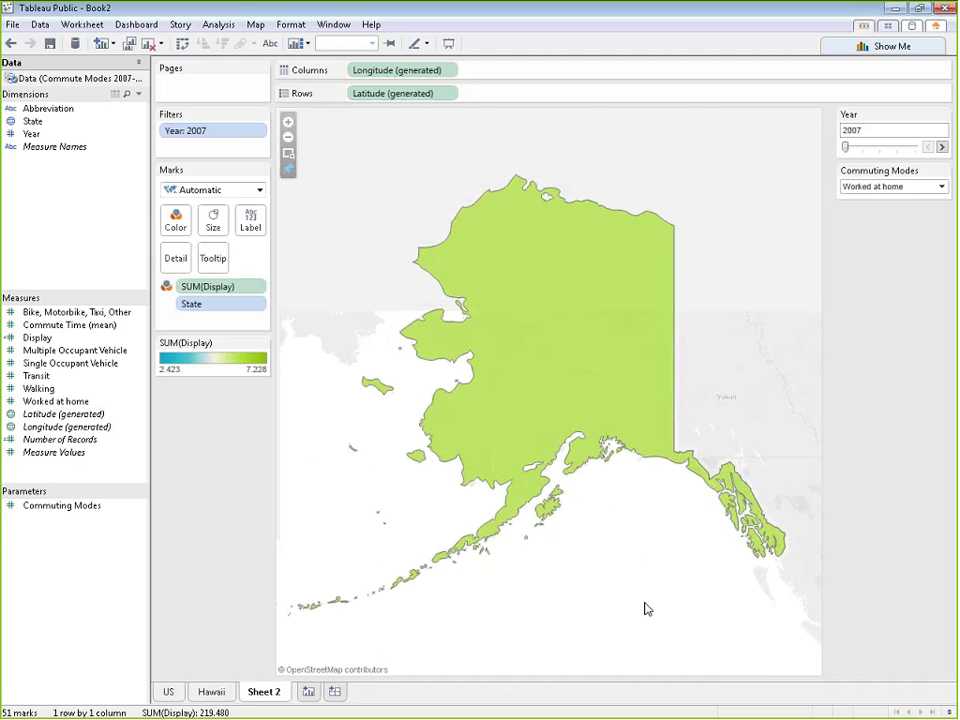
double_click(274, 693)
text(A)
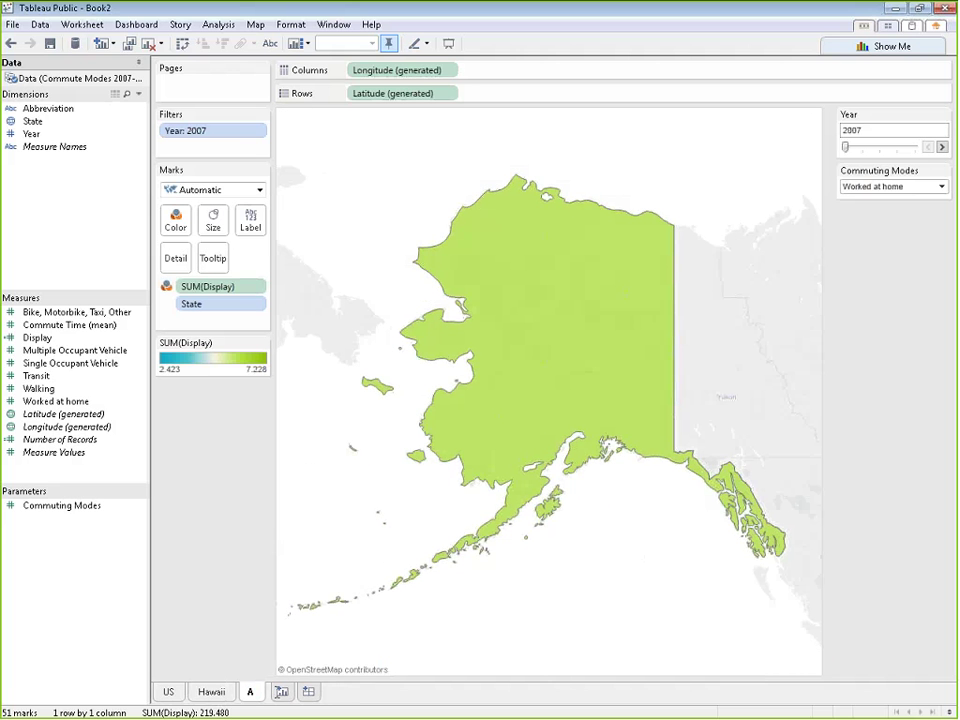
text(laska)
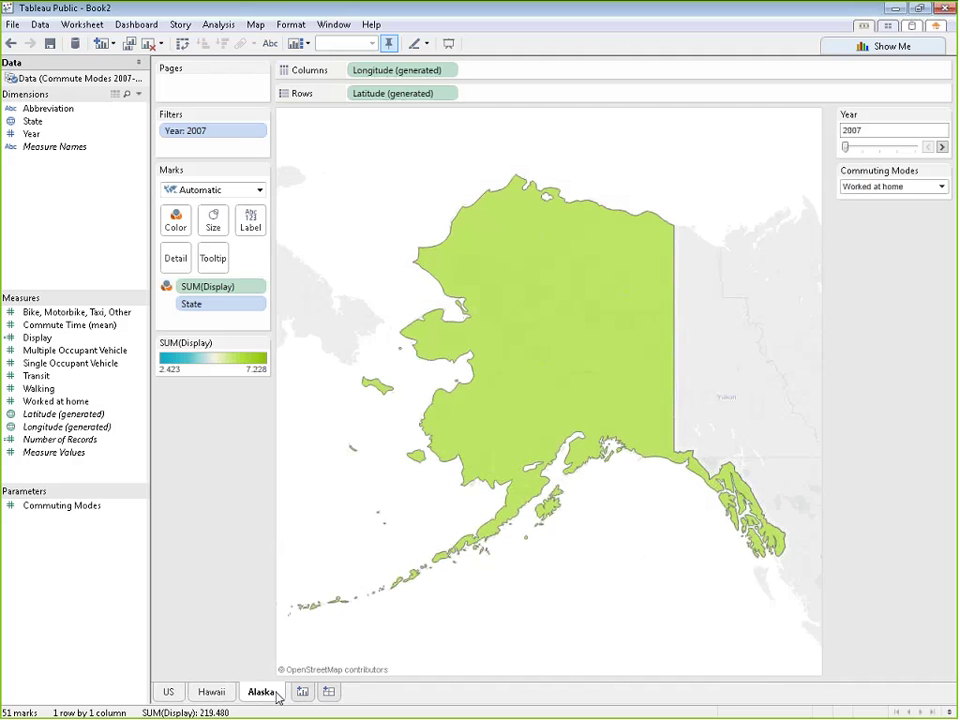
key(Return)
Step: Review the zoomed maps on the US and Hawaii sheets
click(170, 692)
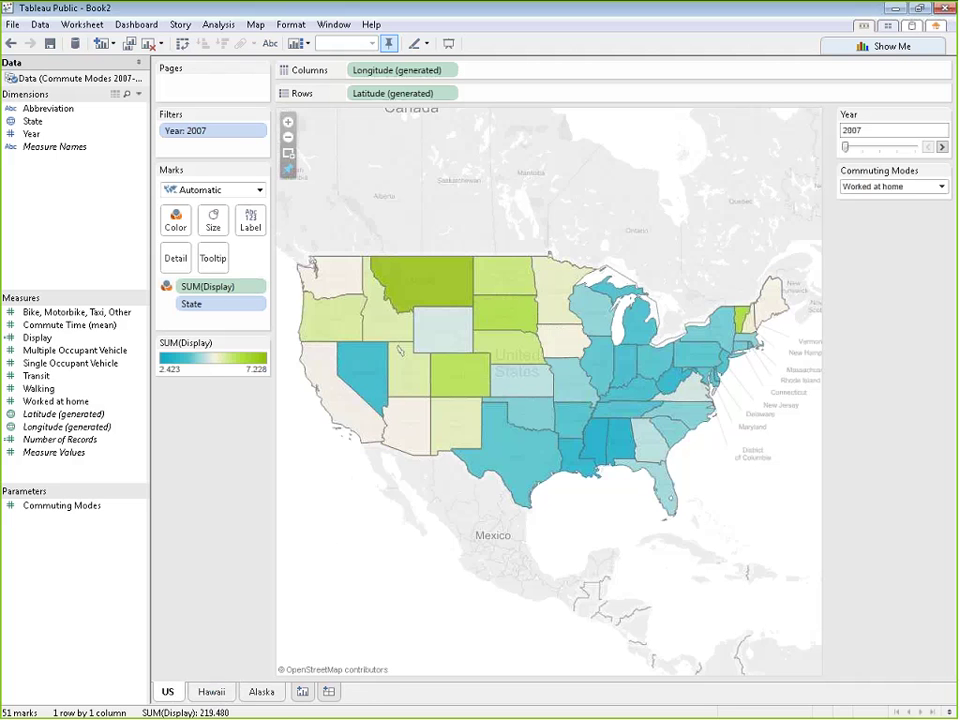
mouse_move(520, 345)
click(211, 691)
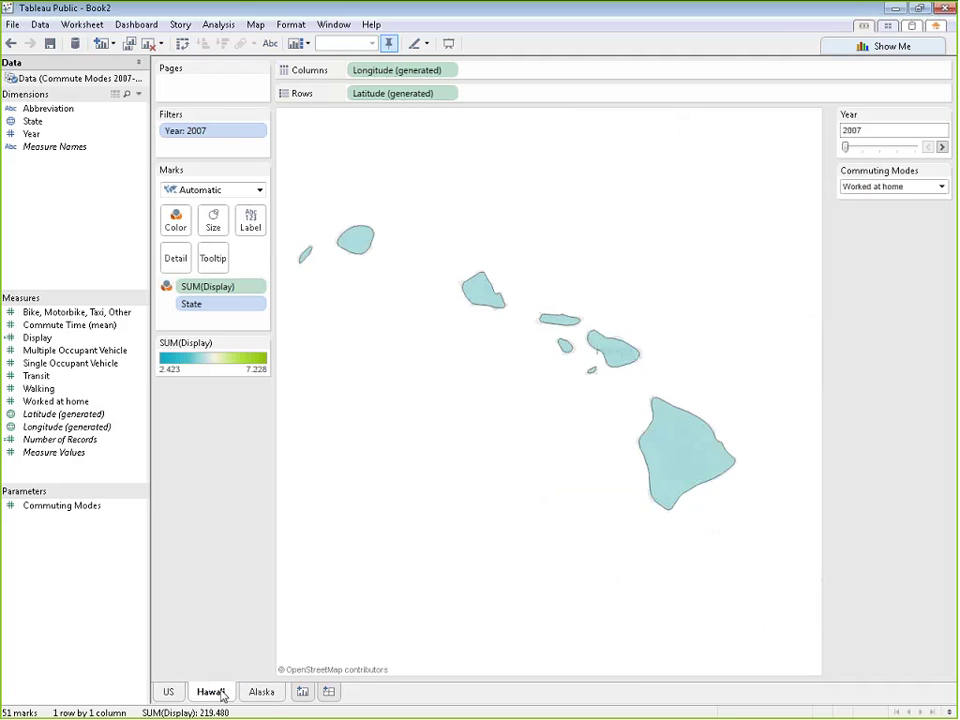
Step: Review the zoomed map on the Alaska sheet and return to the US sheet
click(264, 694)
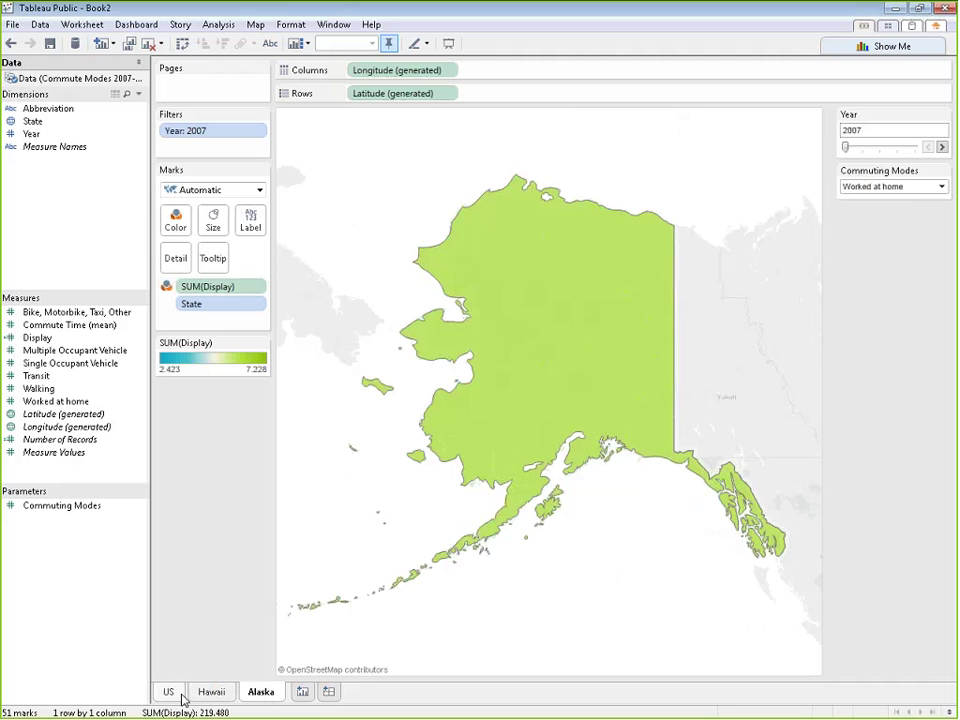
click(169, 692)
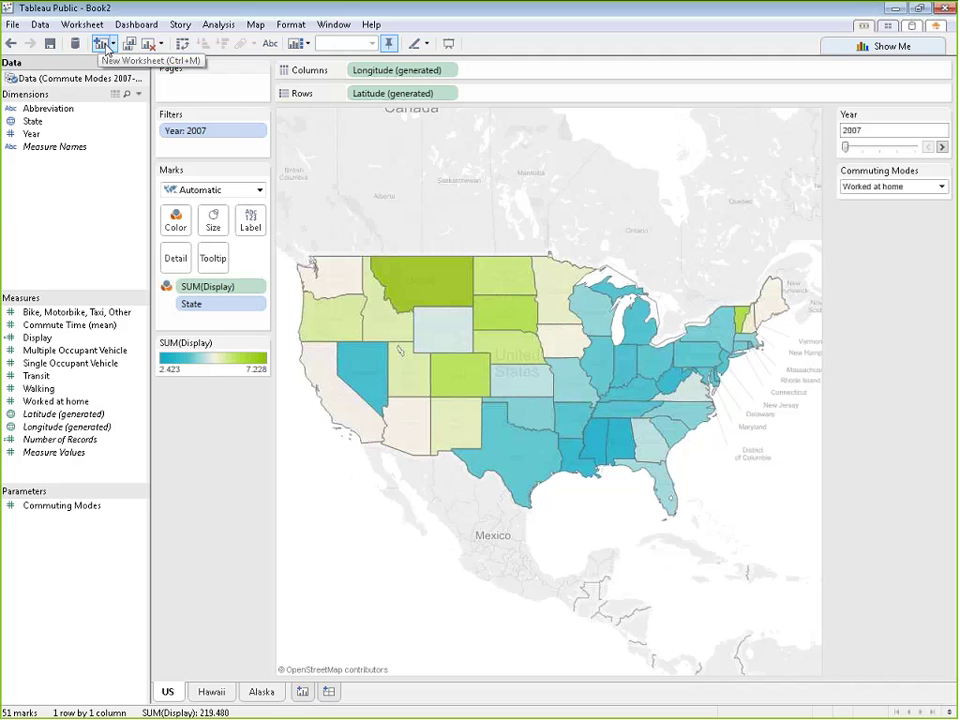
click(80, 25)
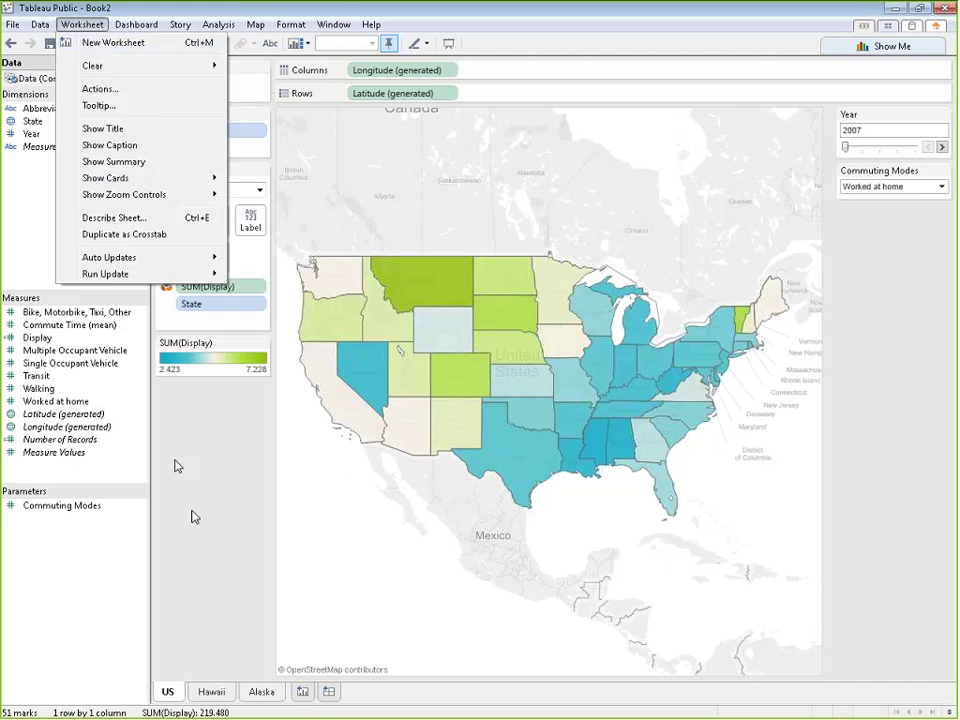
click(237, 518)
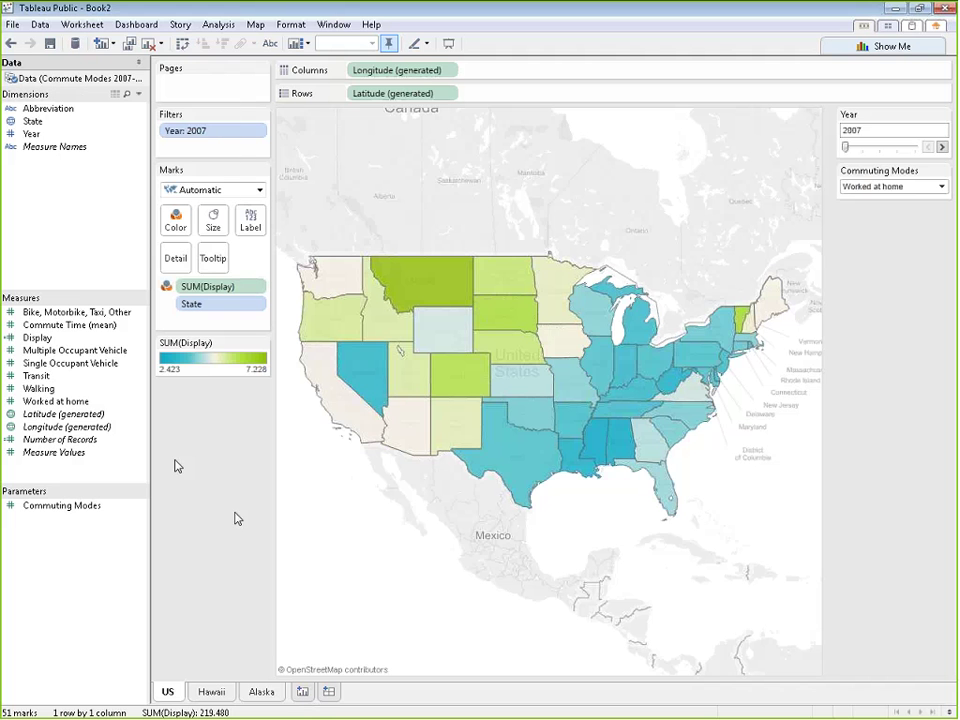
Step: Build a horizontal bar chart of Commute Time (mean) by State on a new worksheet
click(301, 692)
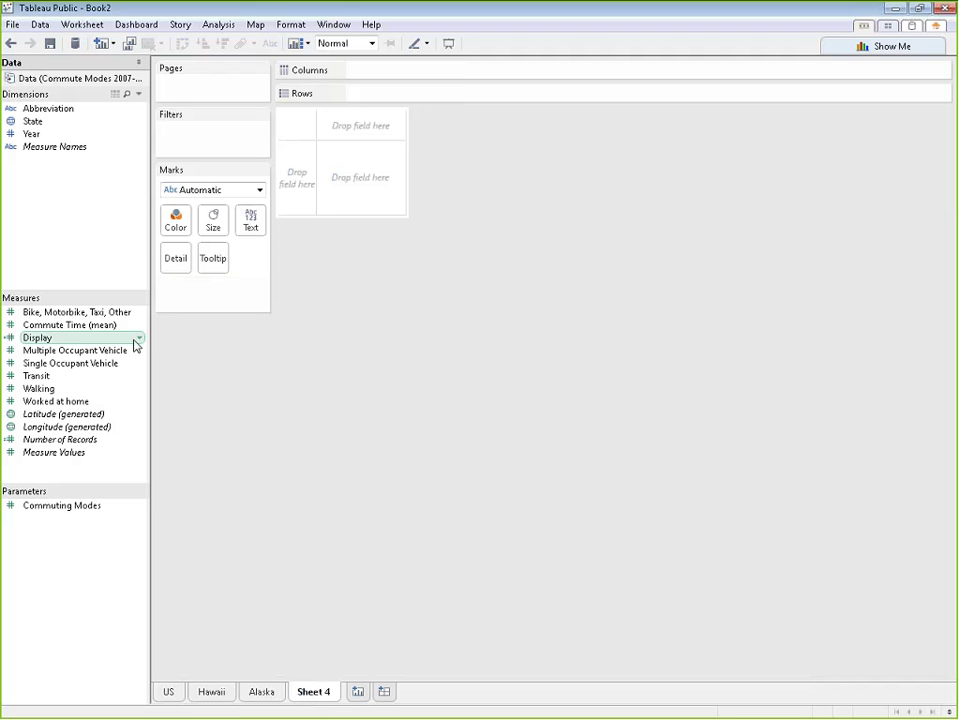
click(59, 327)
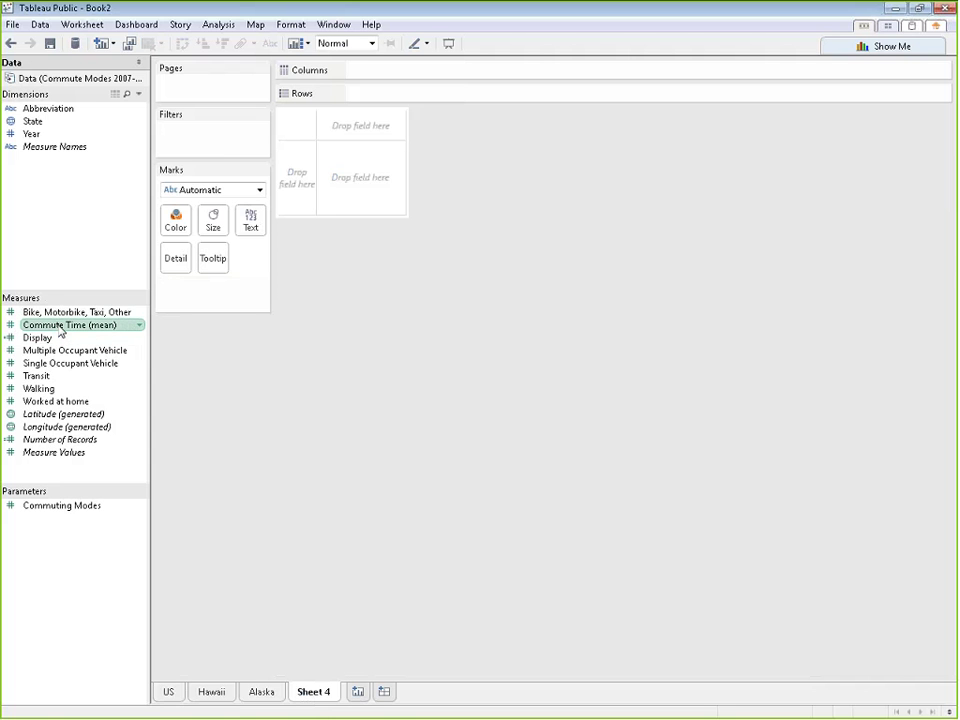
drag(59, 330, 414, 76)
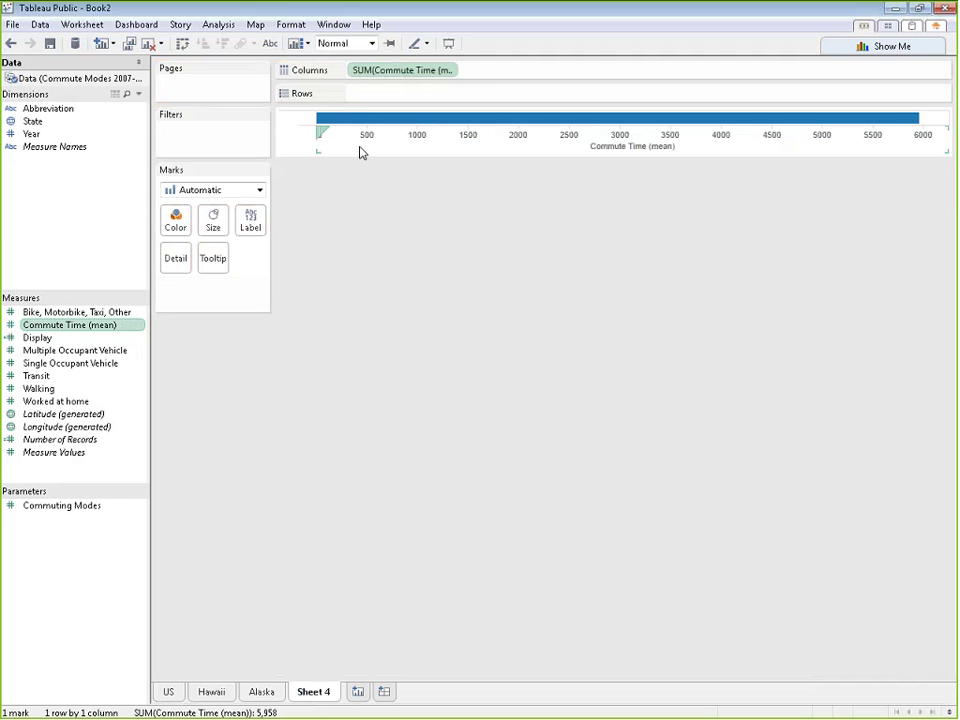
mouse_move(358, 122)
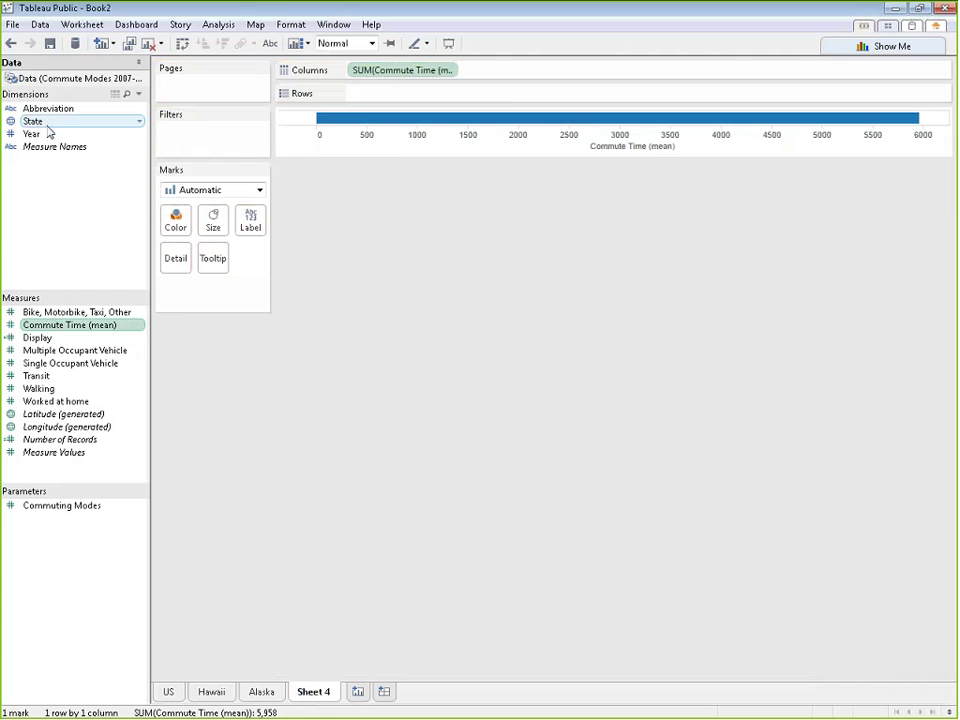
drag(46, 126, 405, 98)
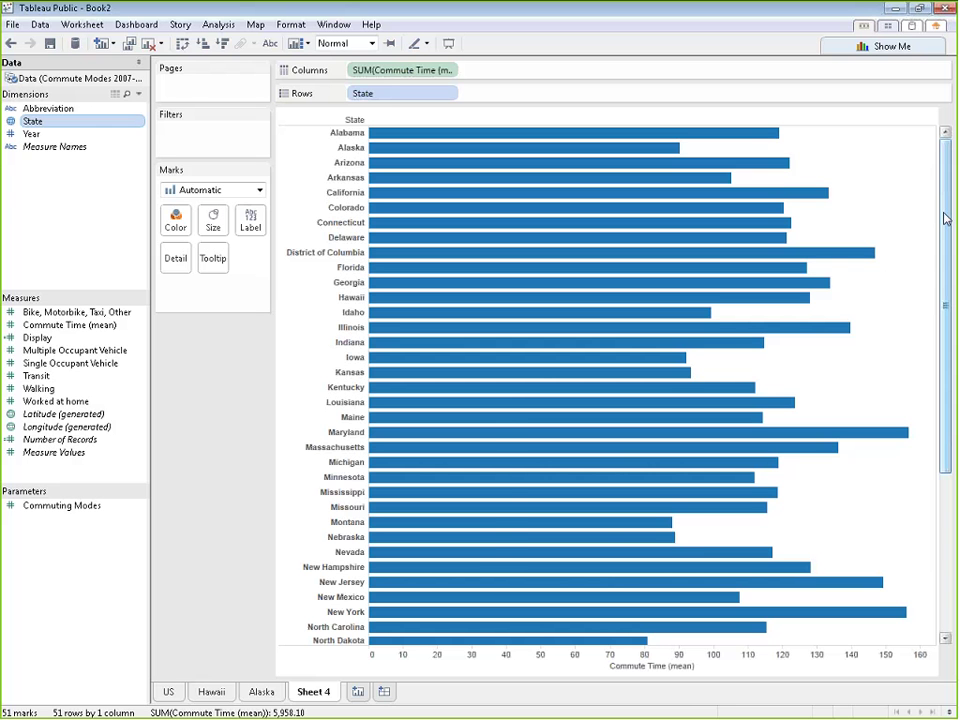
drag(945, 218, 900, 186)
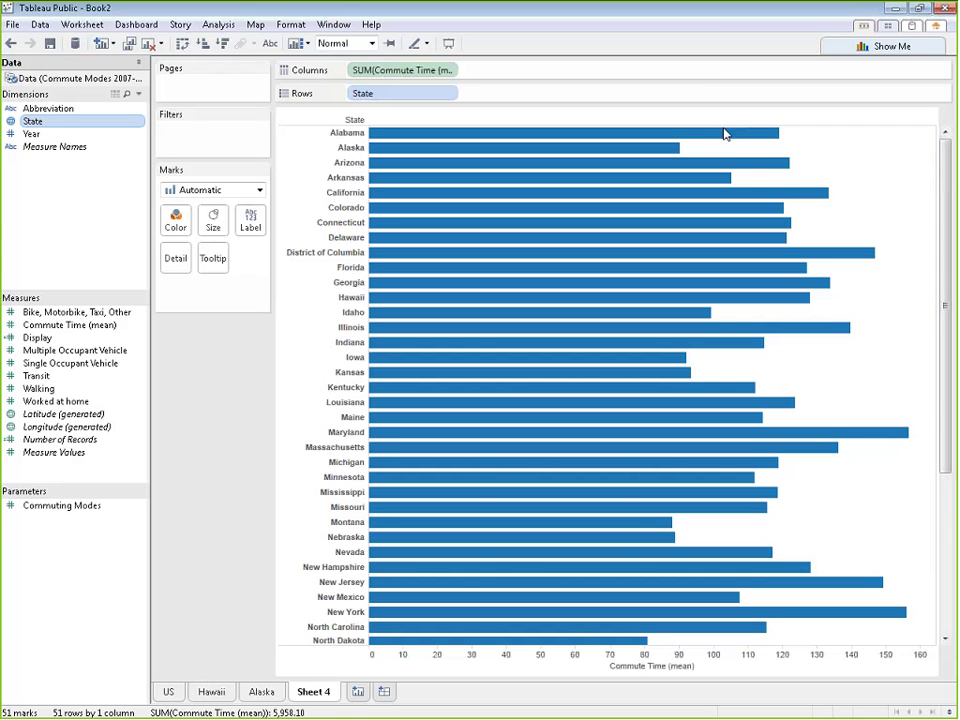
mouse_move(730, 142)
mouse_move(376, 167)
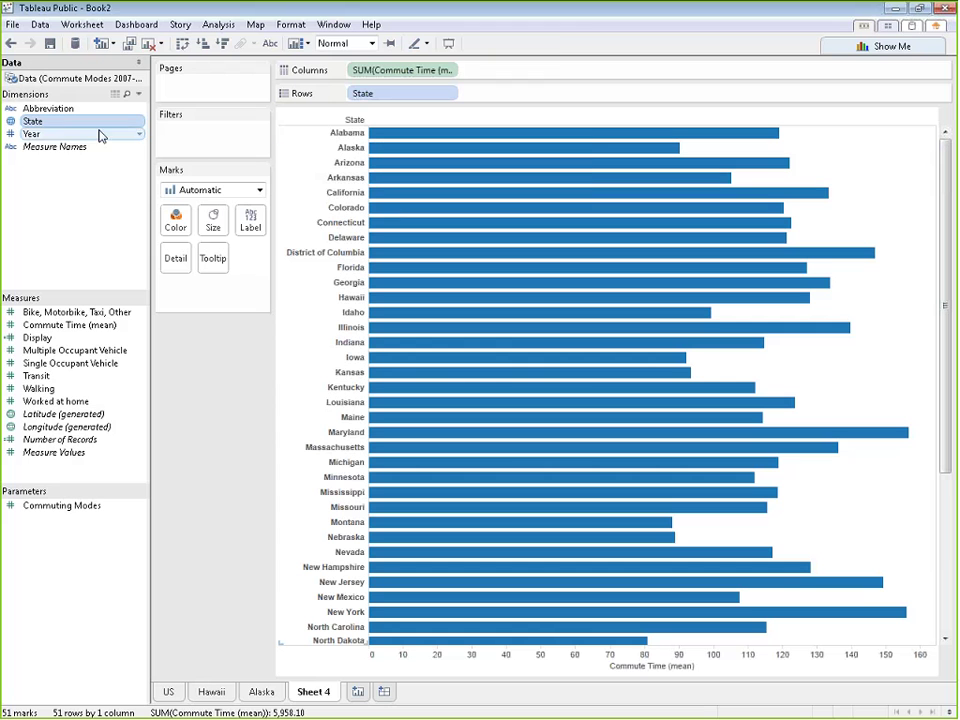
Step: Show a quick filter for Year as a single-value slider and exclude the (All) value from it
click(56, 136)
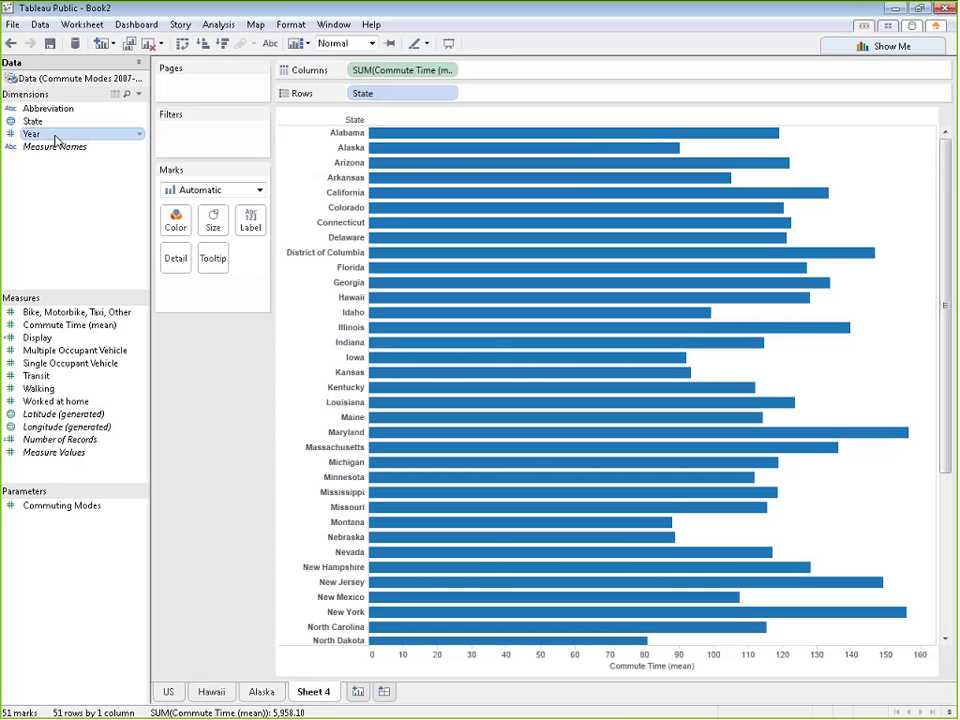
right_click(56, 140)
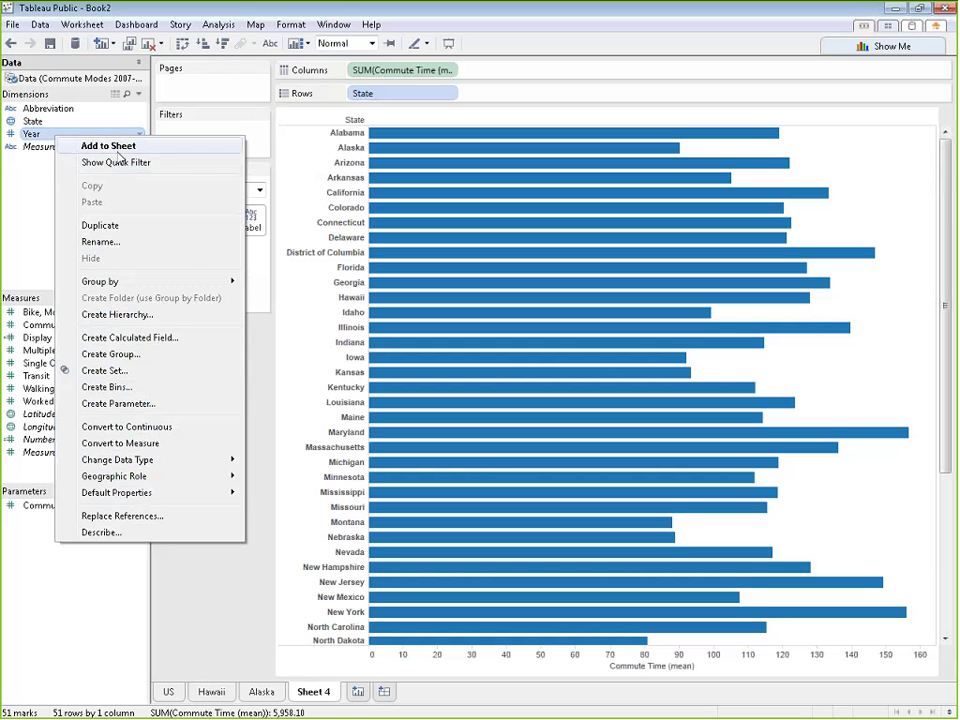
click(188, 163)
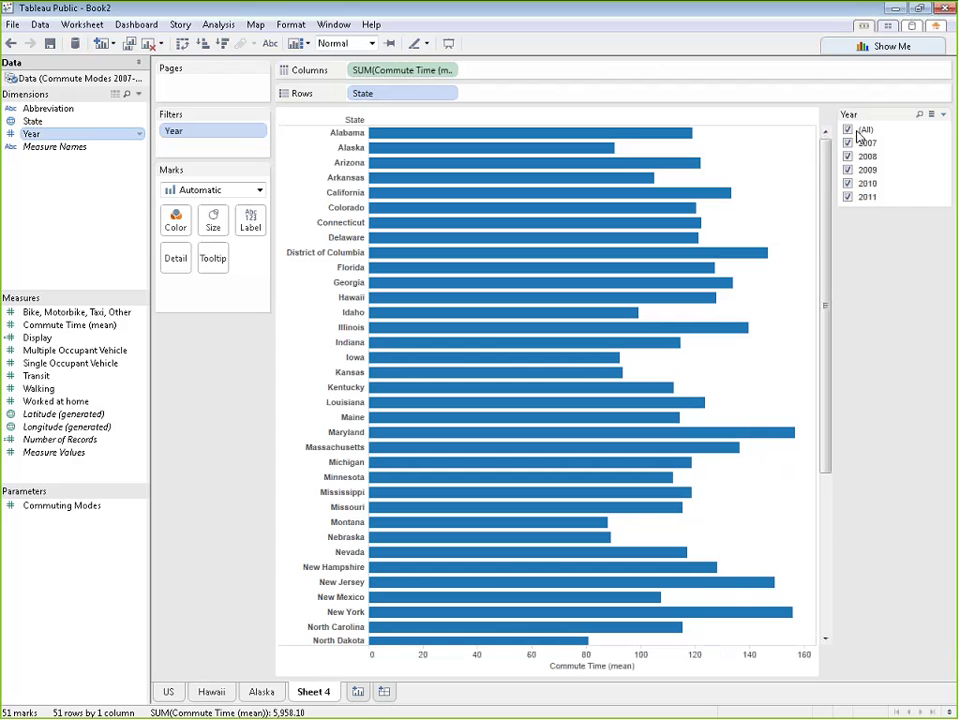
click(943, 115)
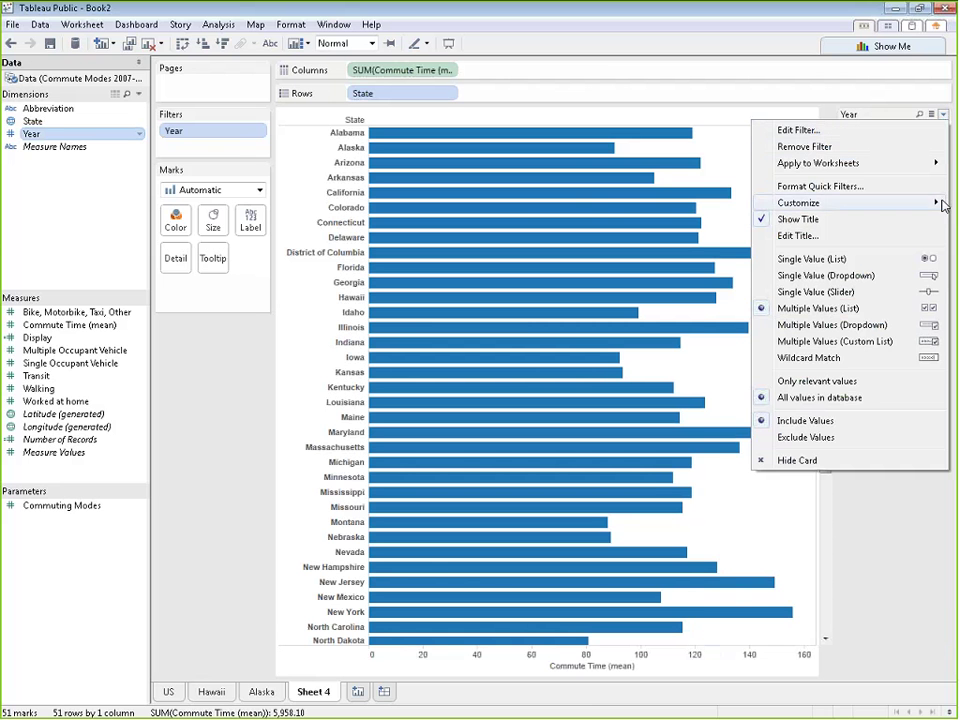
click(928, 292)
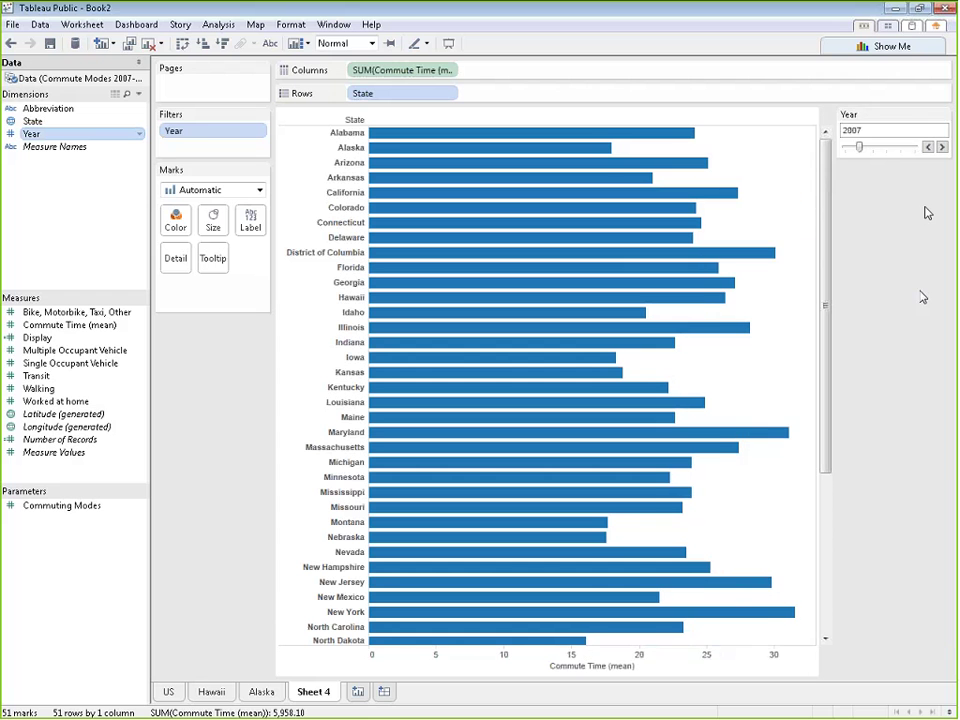
click(943, 116)
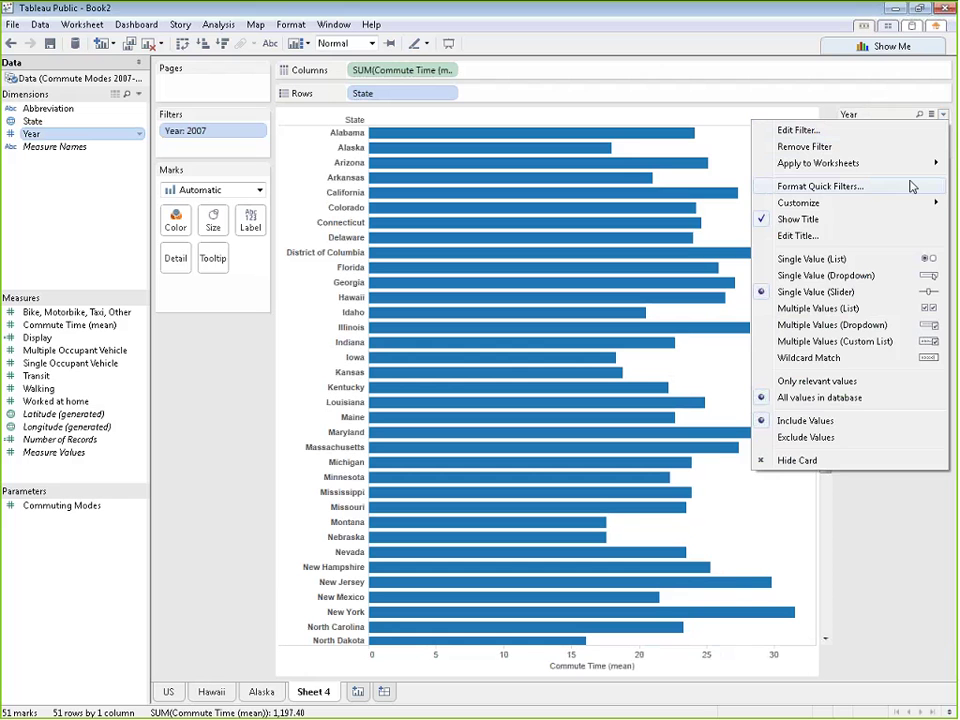
mouse_move(911, 203)
click(706, 207)
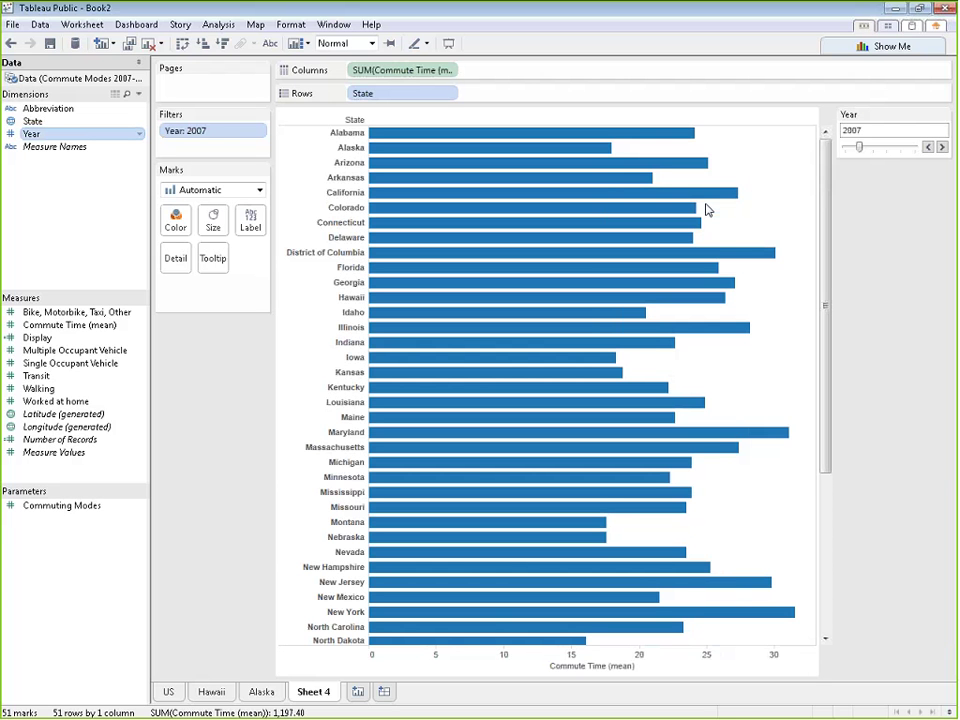
Step: Step the Year filter forward through 2011 and back to 2007 to compare the commute time bars
click(942, 148)
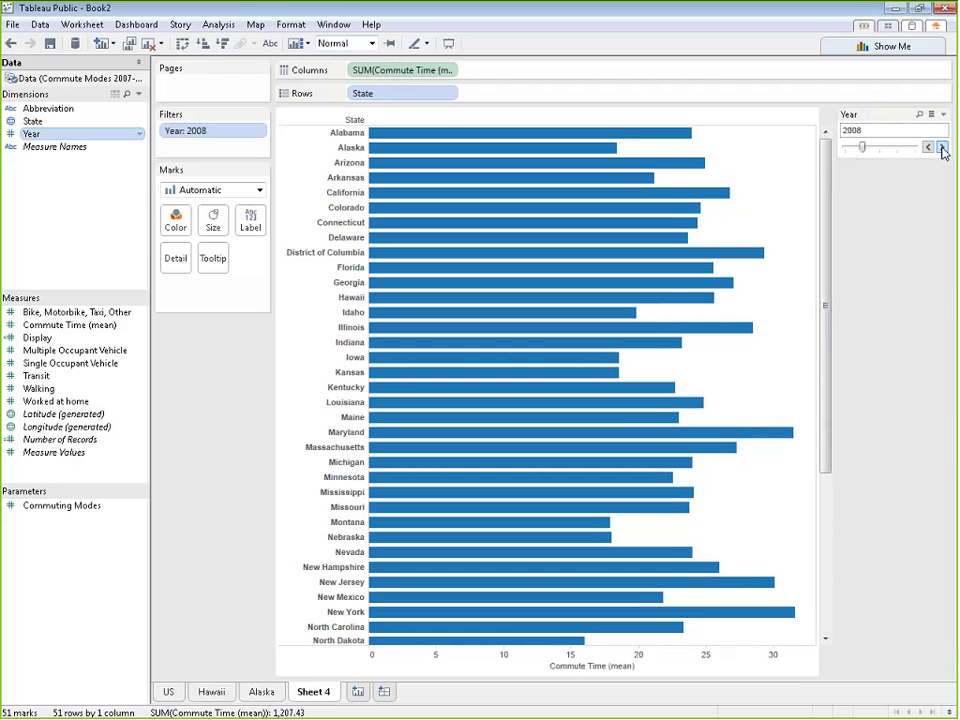
click(942, 148)
click(942, 148)
click(942, 148)
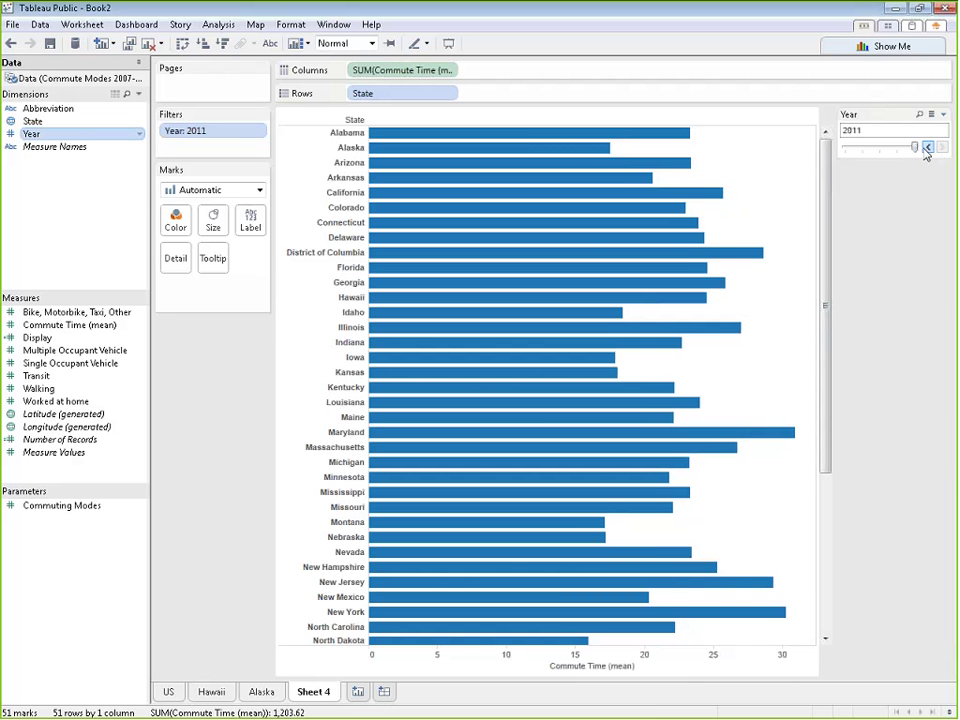
click(927, 148)
click(927, 148)
click(927, 148)
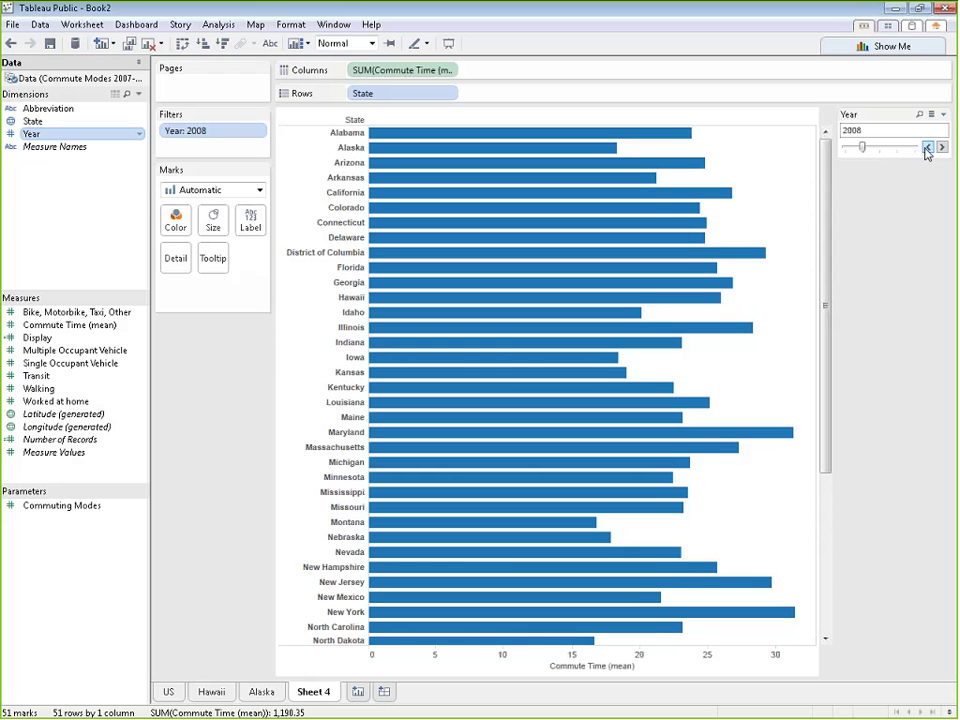
click(927, 148)
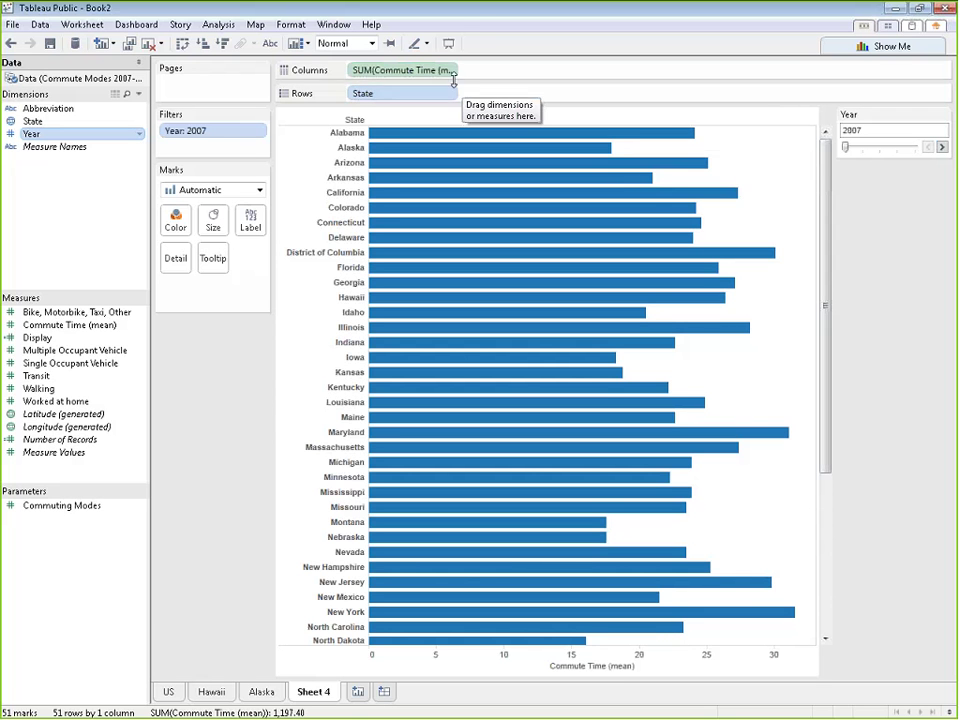
Step: Sort the states by Commute Time (mean), cycling through the sort orders and ending with descending
click(224, 45)
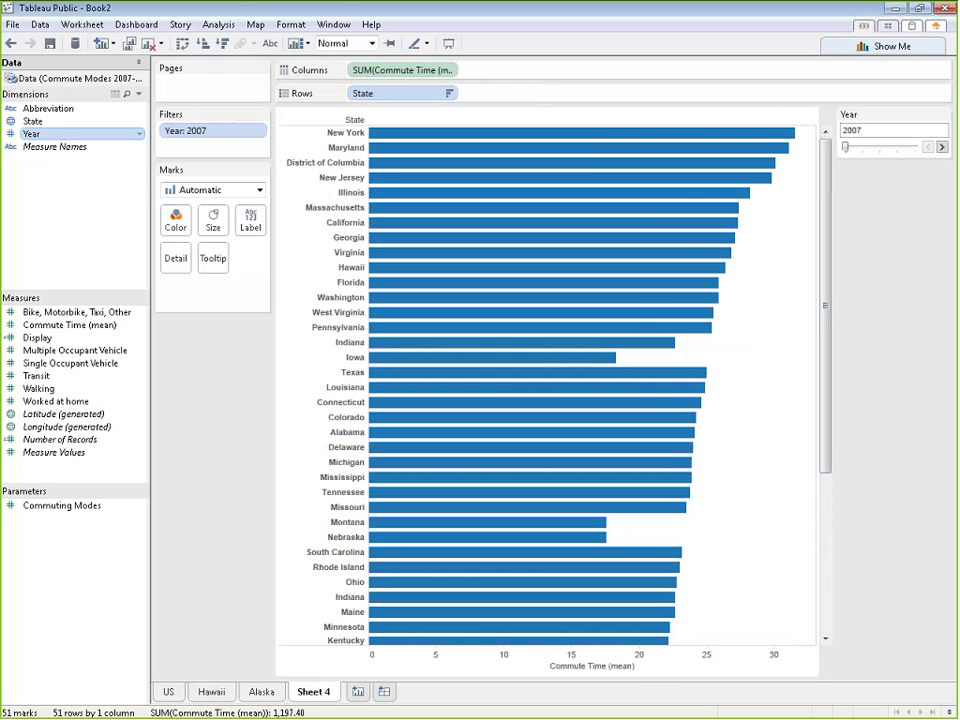
click(642, 667)
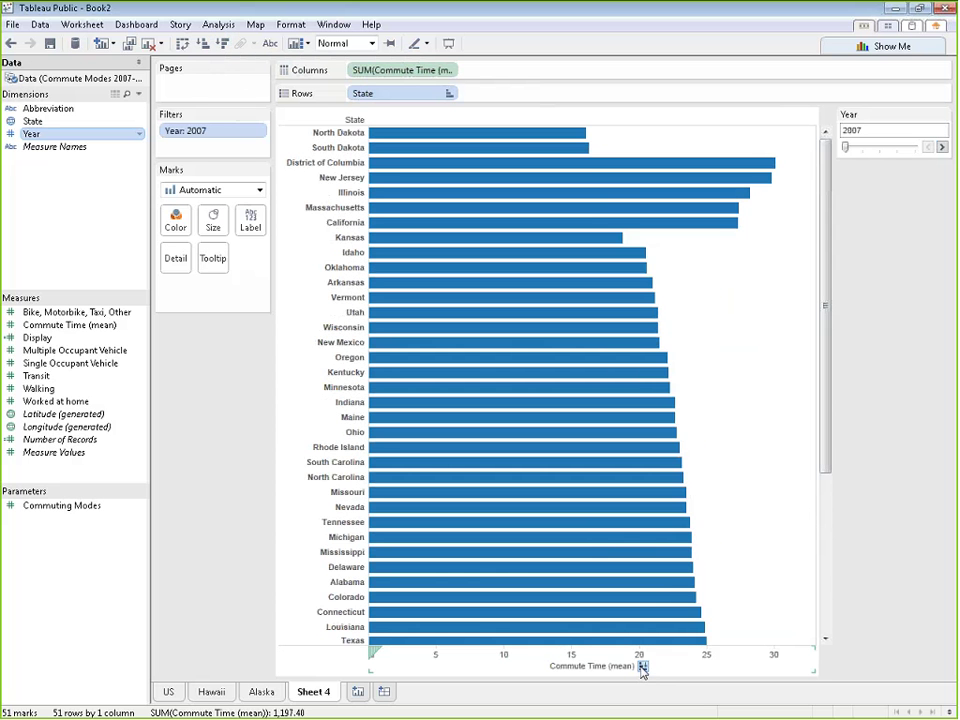
click(642, 667)
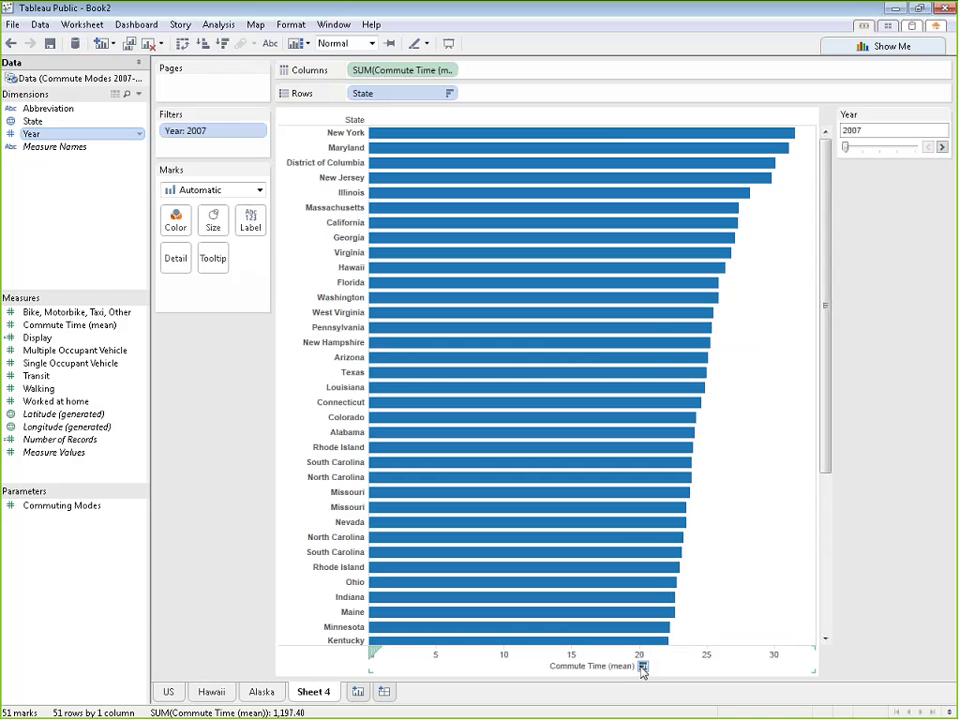
click(642, 667)
click(642, 667)
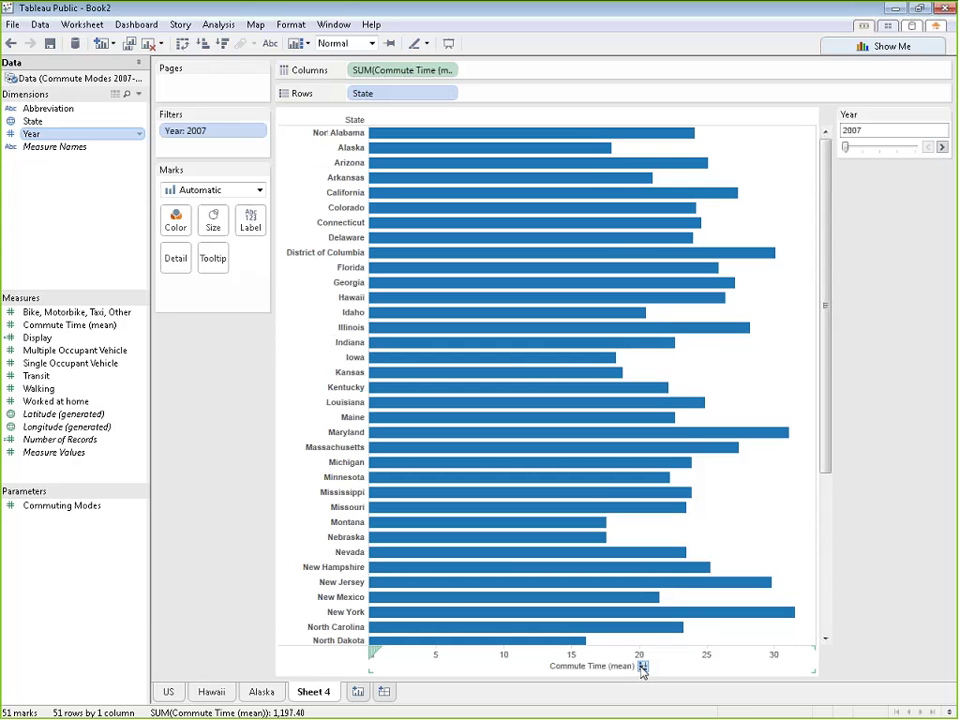
click(642, 667)
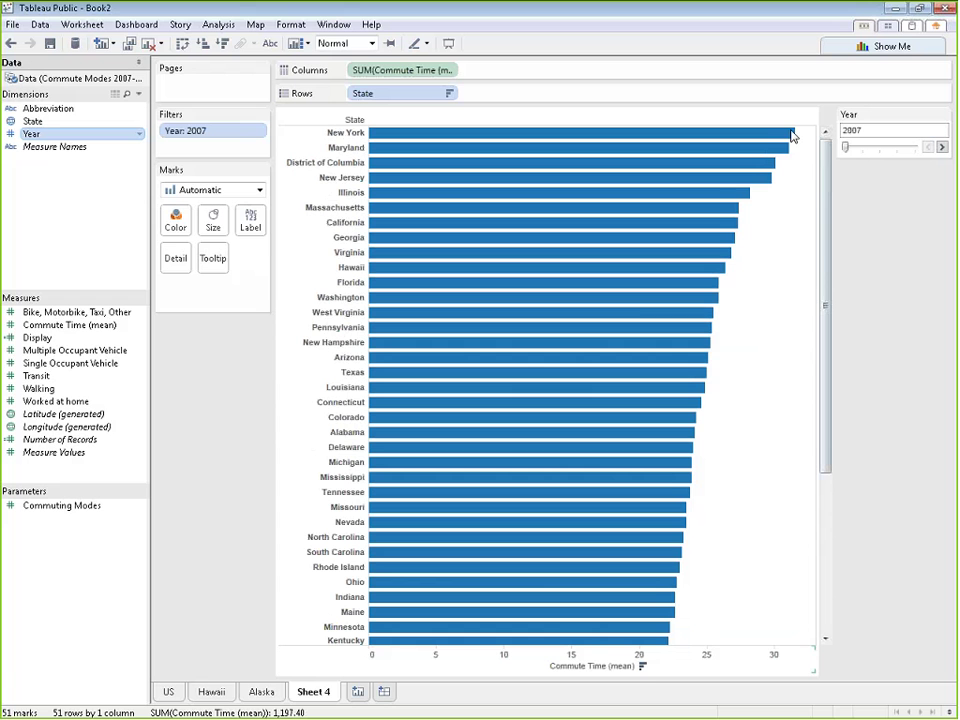
click(643, 667)
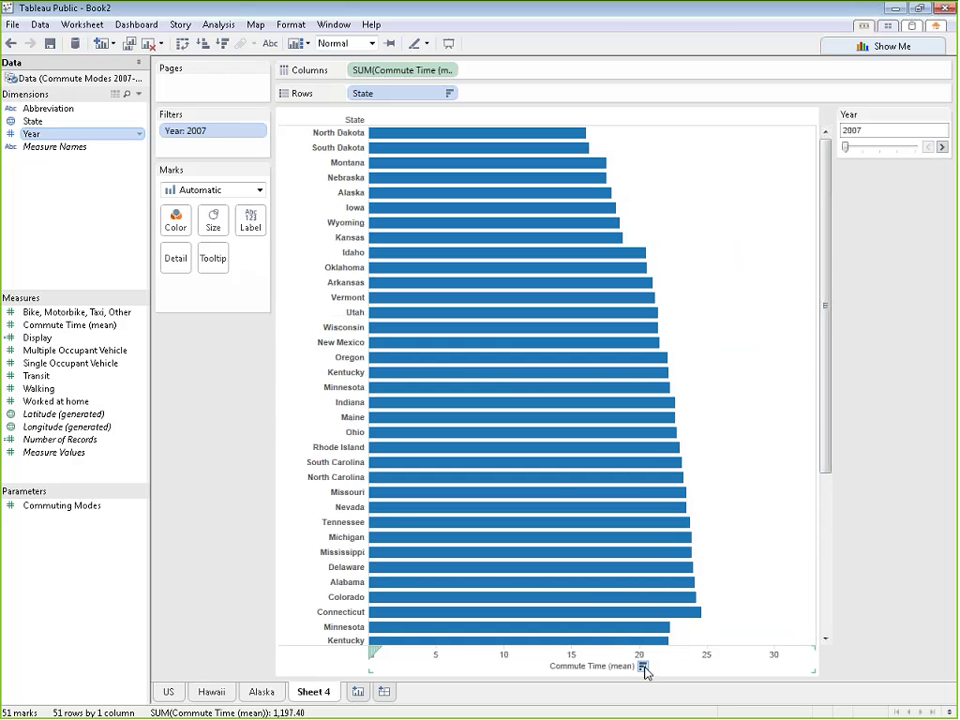
click(643, 667)
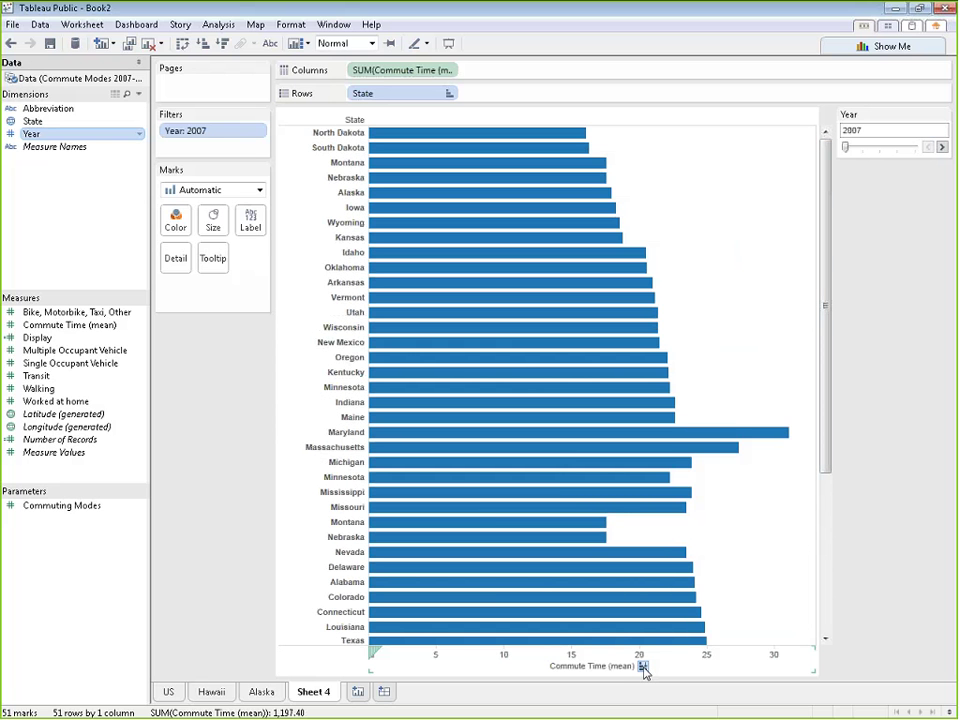
click(643, 667)
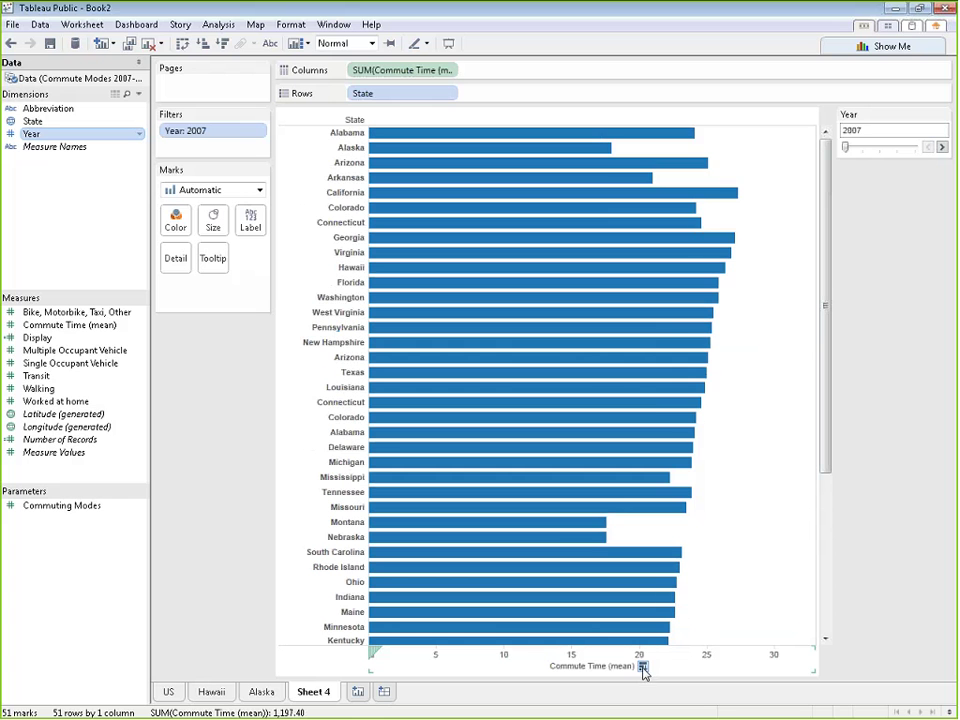
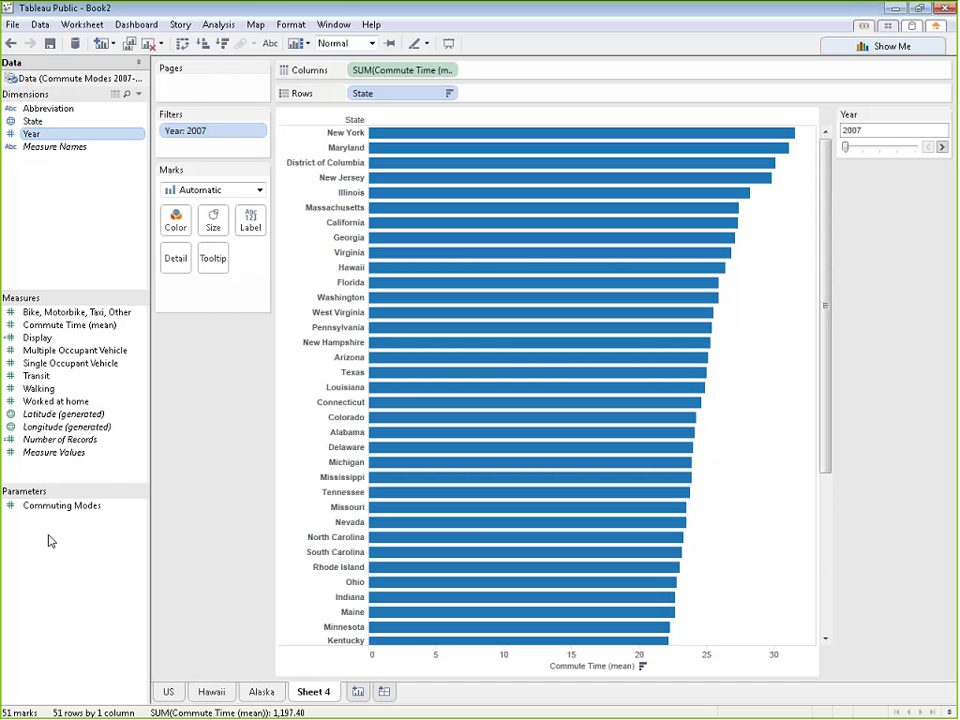
Step: Start a new parameter named Top Commuting and set its data type to Integer
right_click(50, 537)
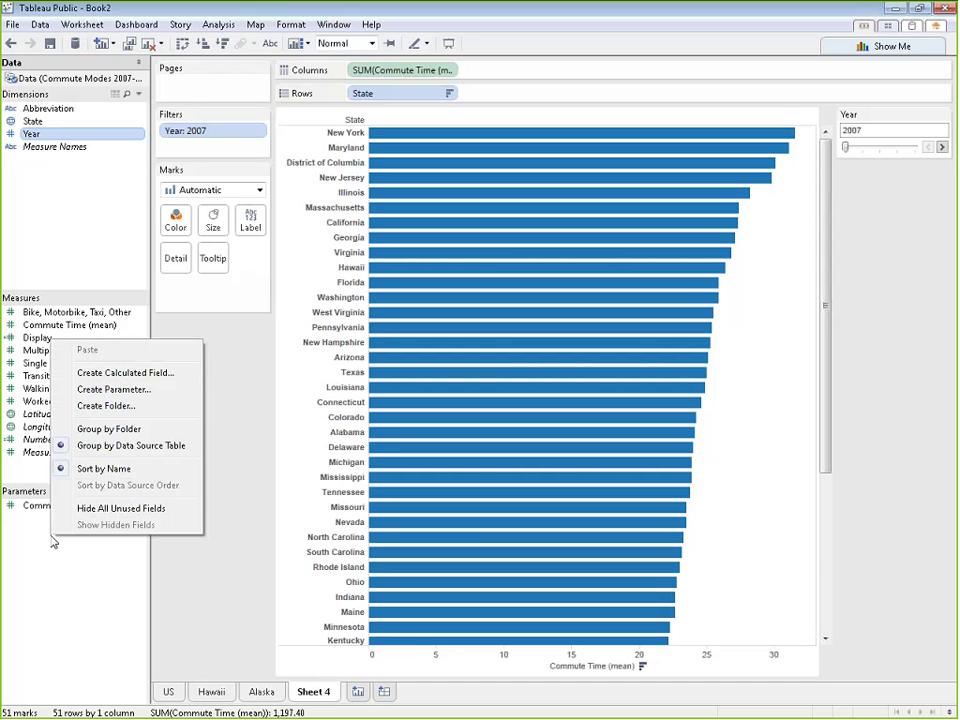
click(124, 389)
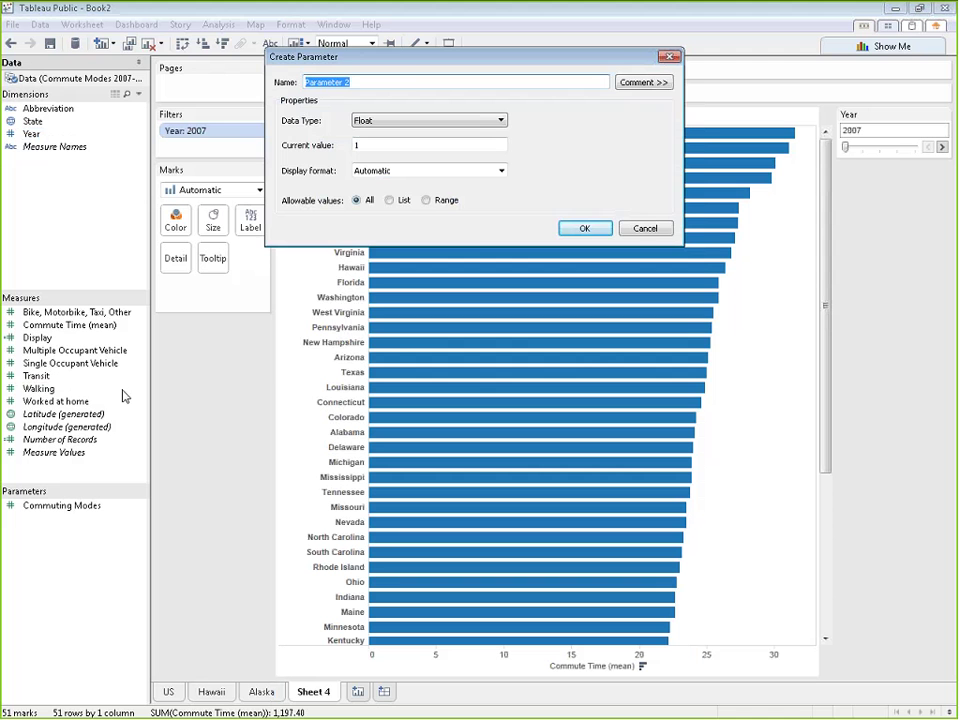
drag(414, 58, 424, 232)
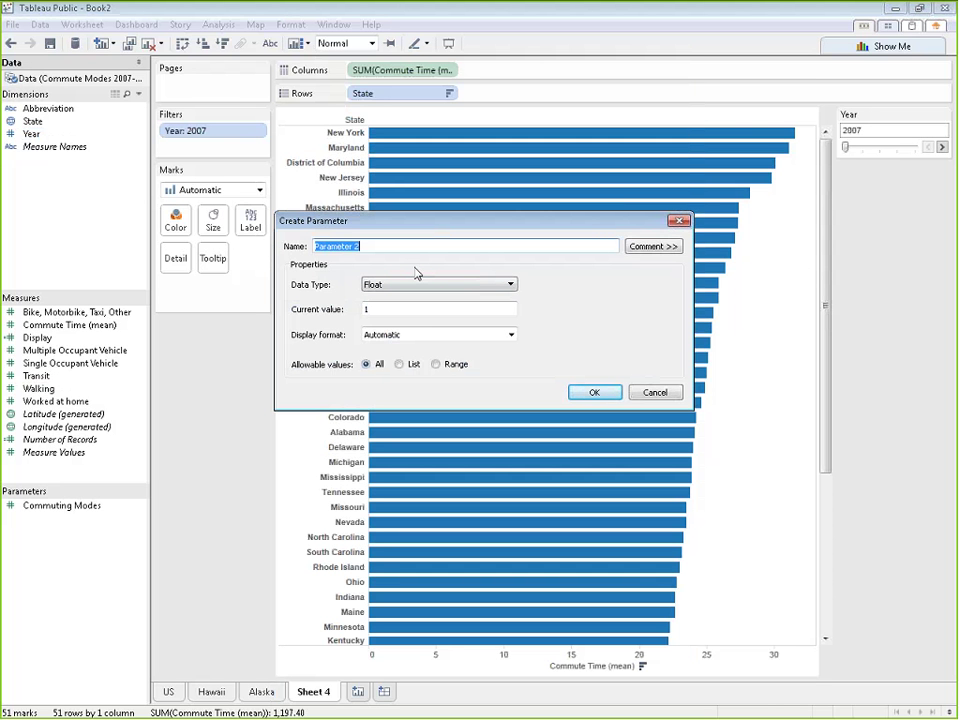
text(Top Commuting)
click(383, 283)
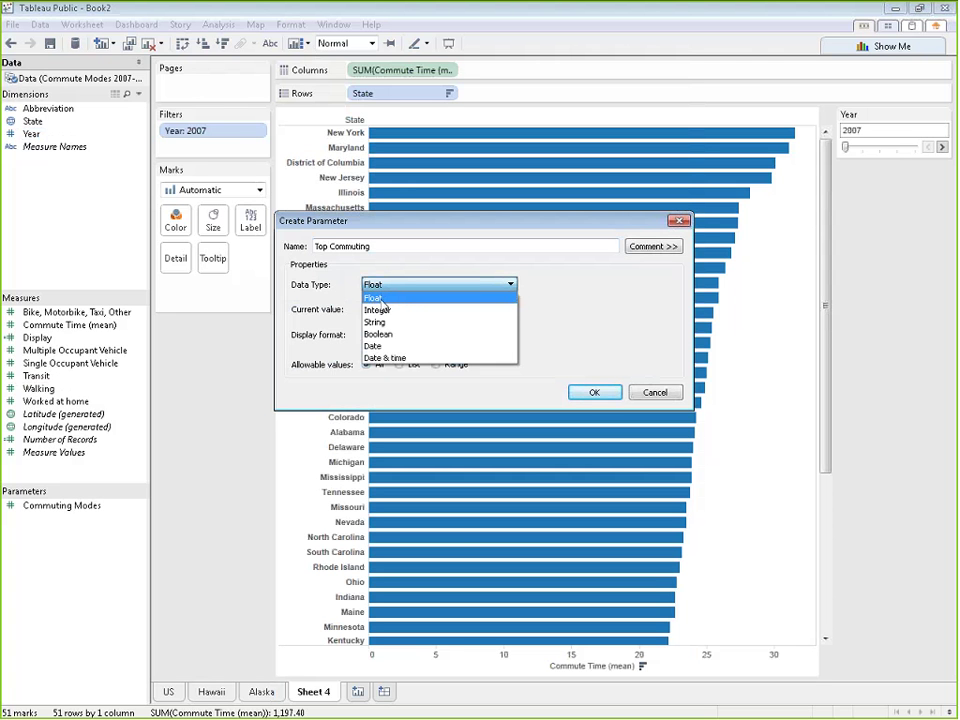
click(381, 310)
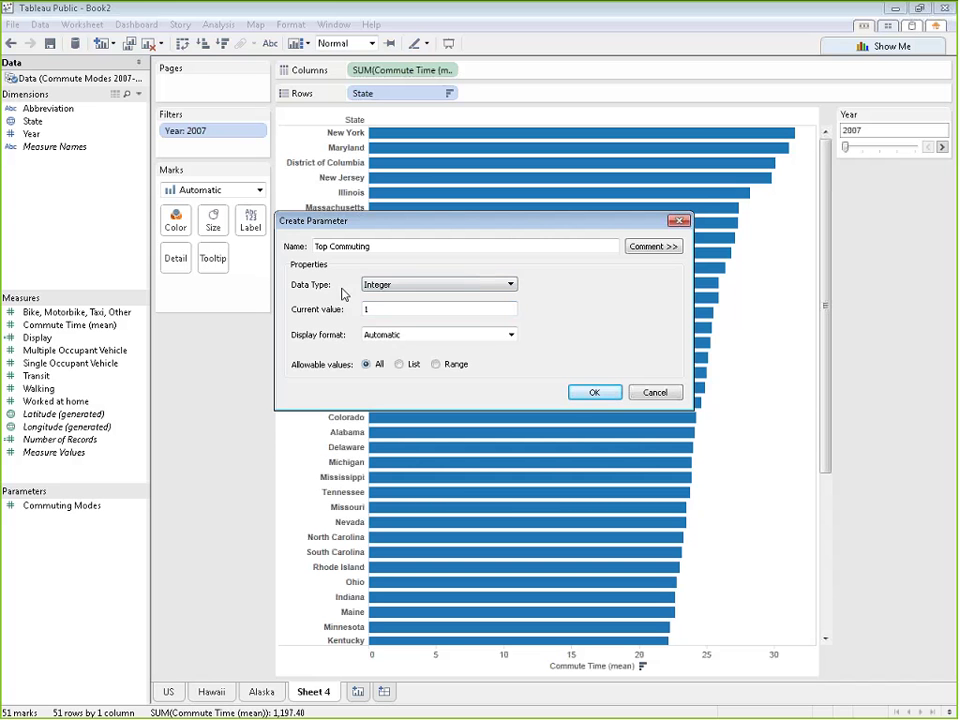
Step: Restrict the parameter to a range with minimum 1, maximum 50 and step size 1, and create it
click(436, 365)
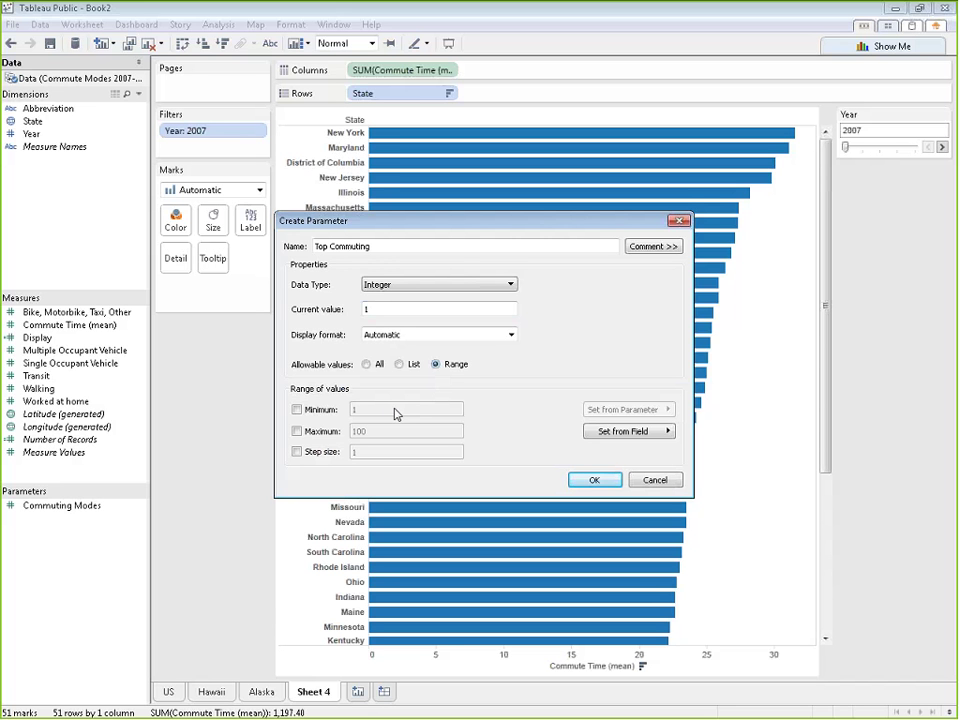
click(296, 409)
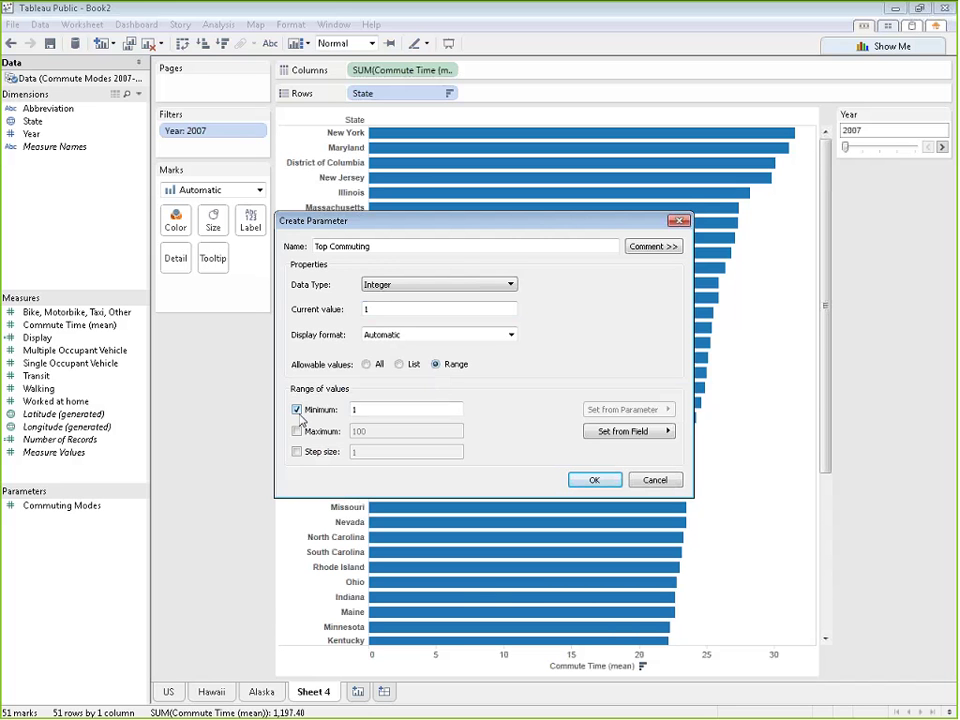
click(296, 431)
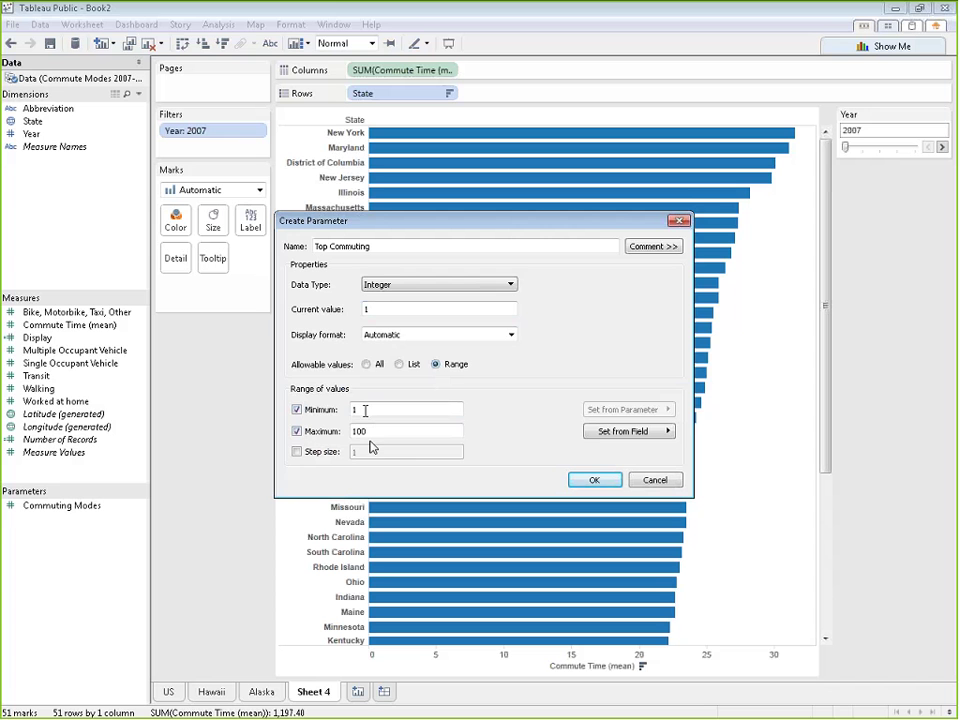
text(50)
click(296, 452)
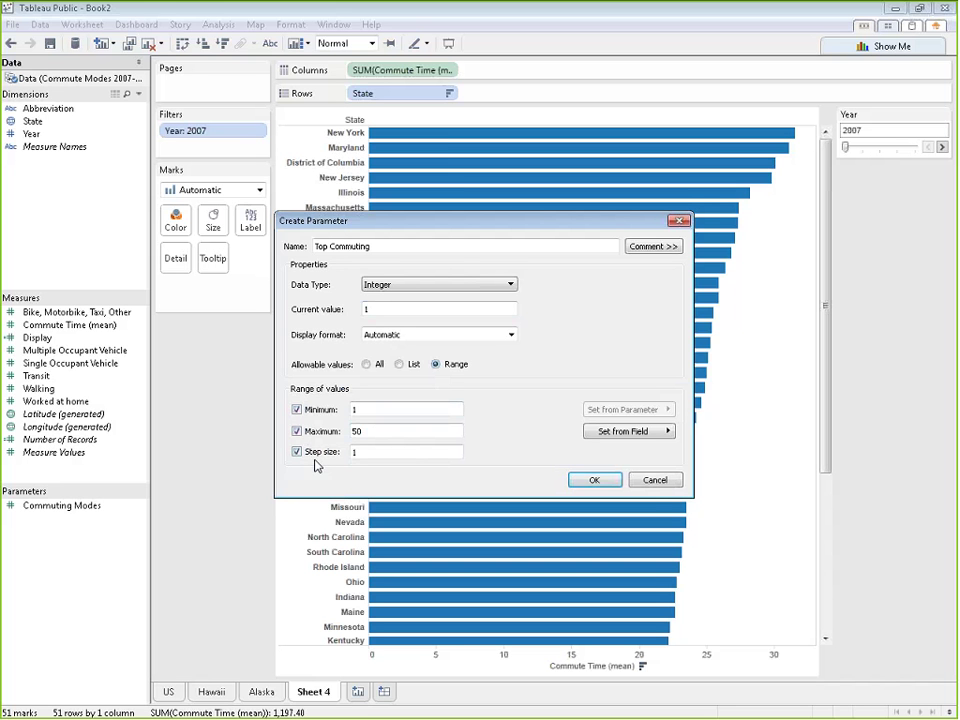
click(589, 480)
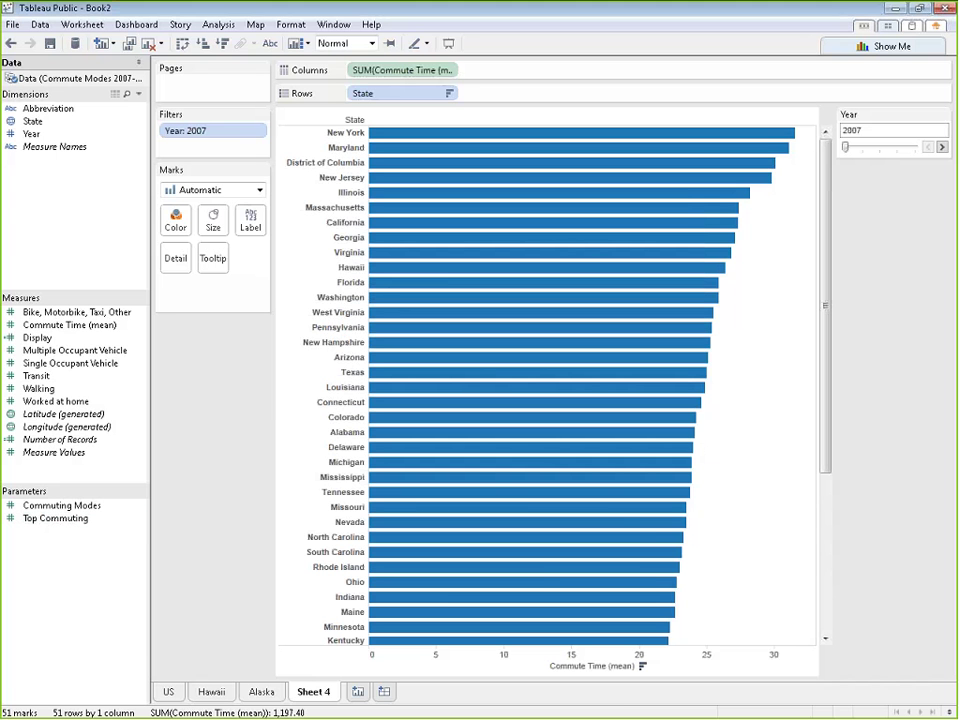
Step: Filter State by field to the Top N by Sum of Commute Time (mean), with the Top Commuting parameter supplying N
mouse_move(623, 529)
drag(52, 130, 180, 150)
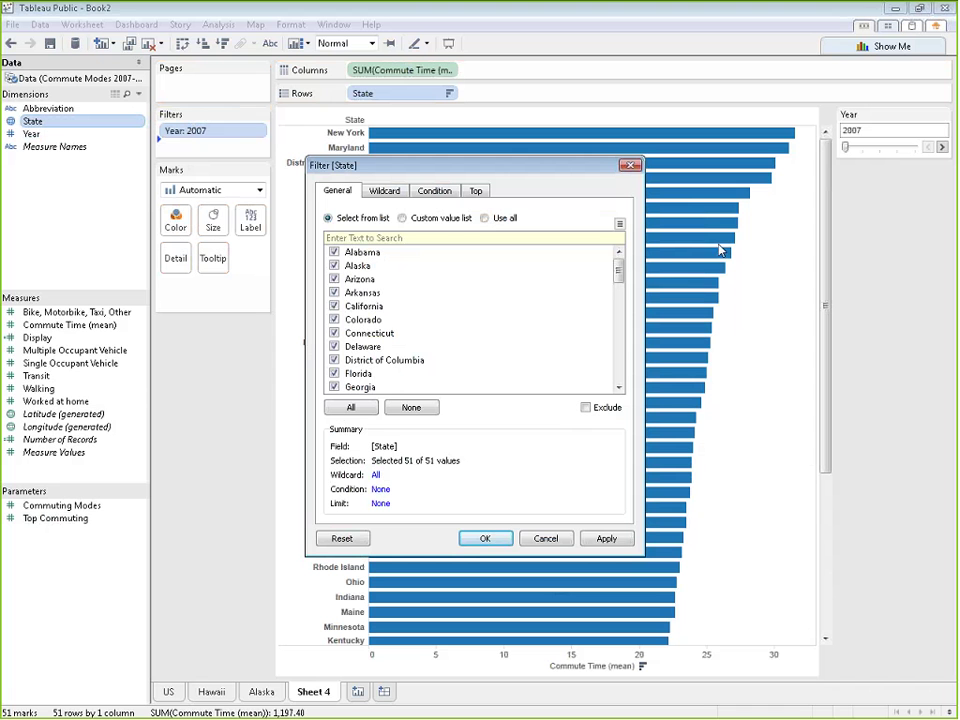
mouse_move(619, 268)
mouse_down()
mouse_move(621, 388)
mouse_move(632, 266)
mouse_up()
click(477, 191)
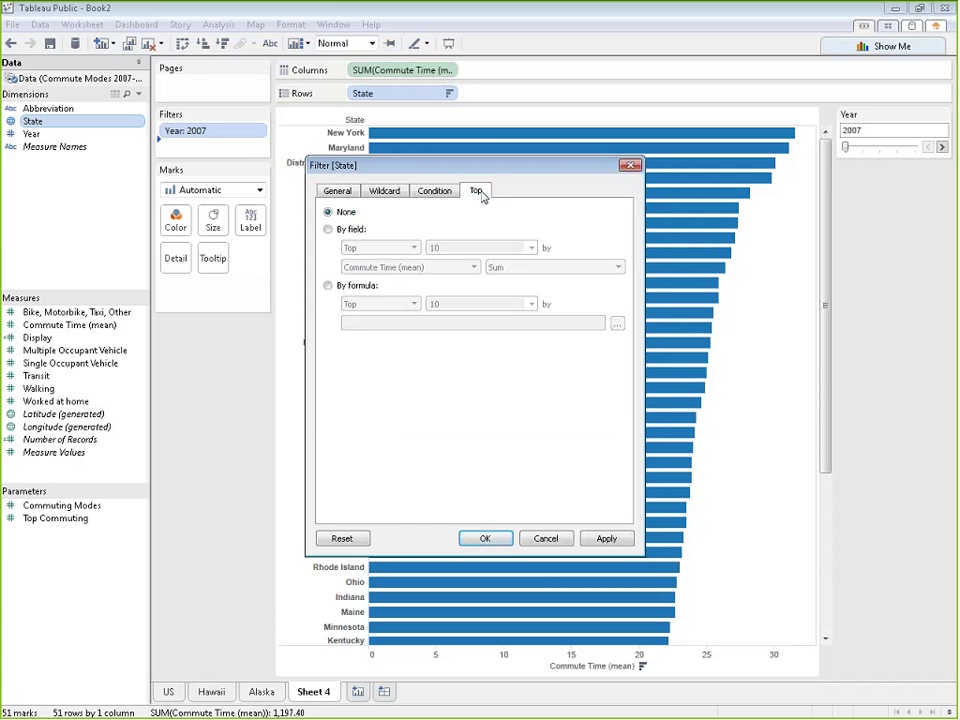
click(329, 230)
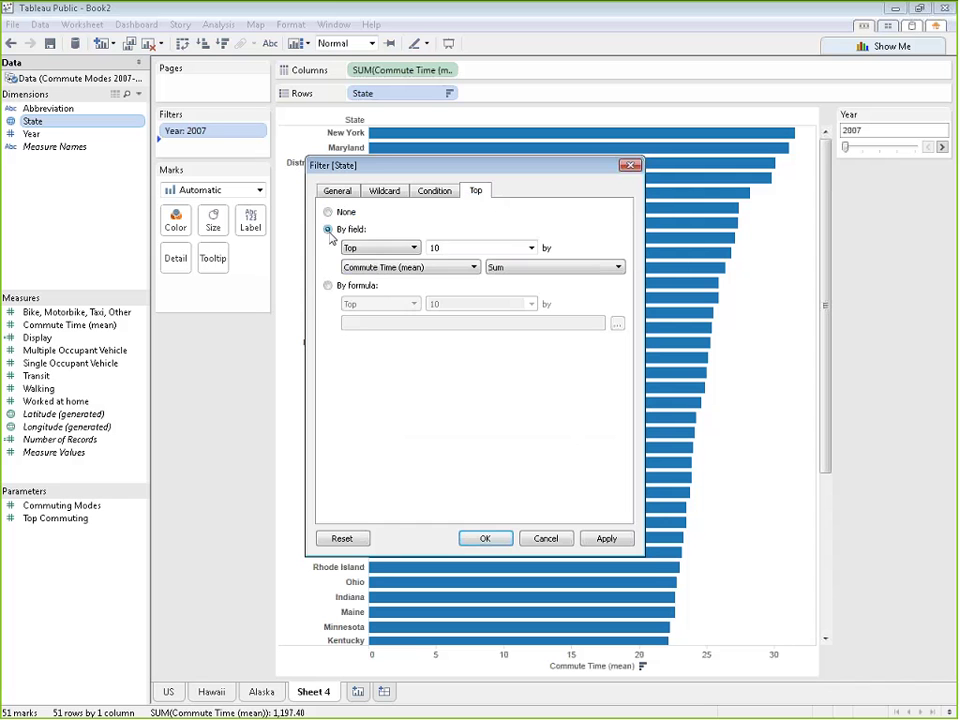
click(413, 247)
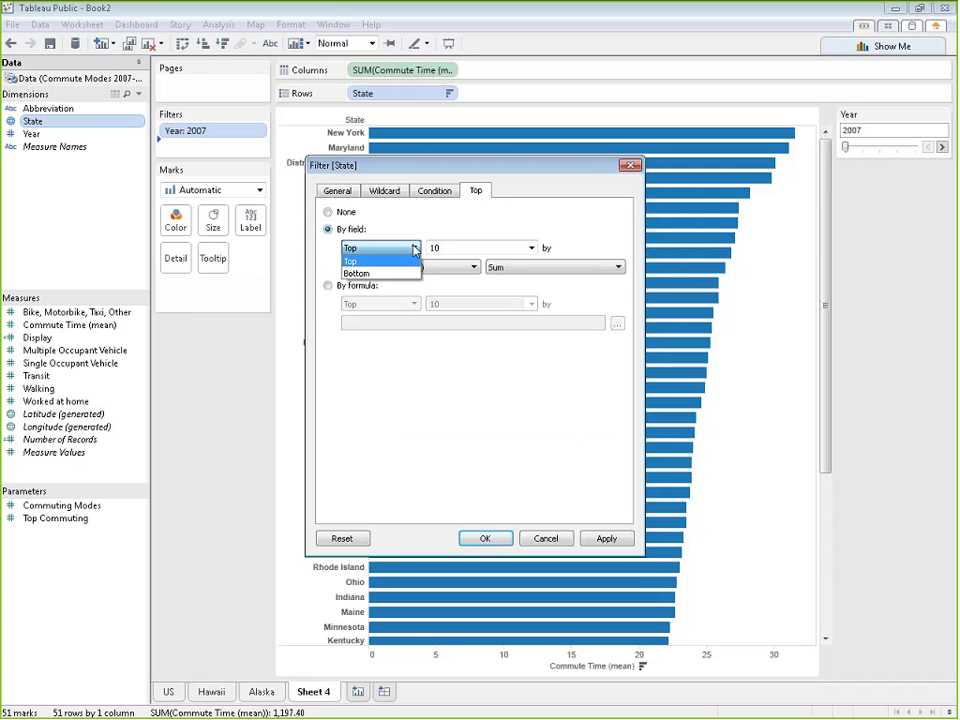
click(355, 259)
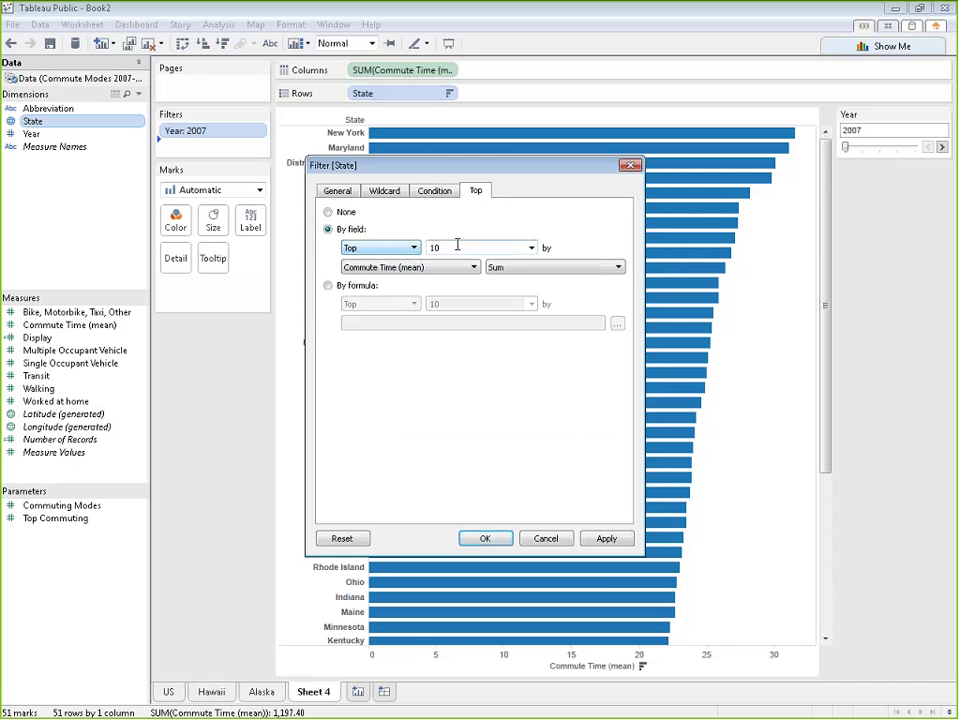
click(531, 249)
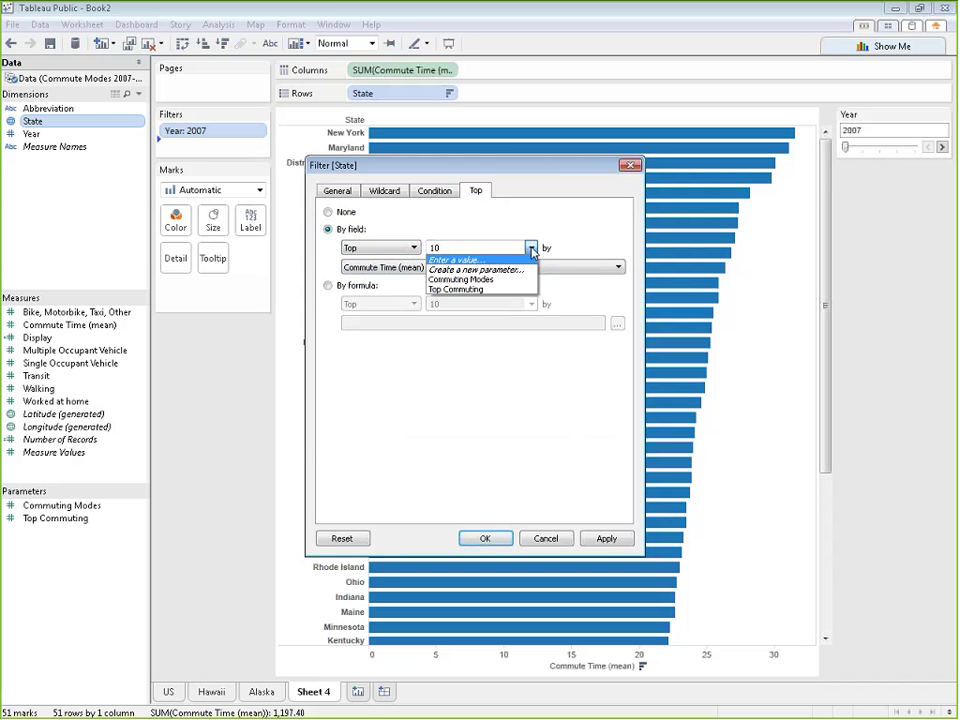
click(486, 290)
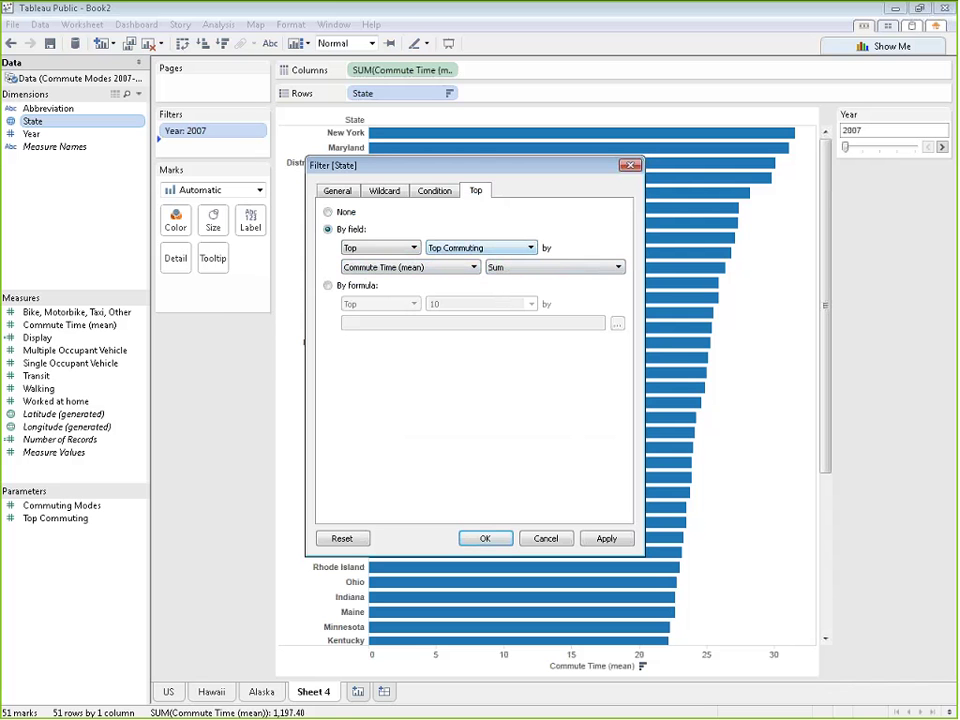
click(495, 542)
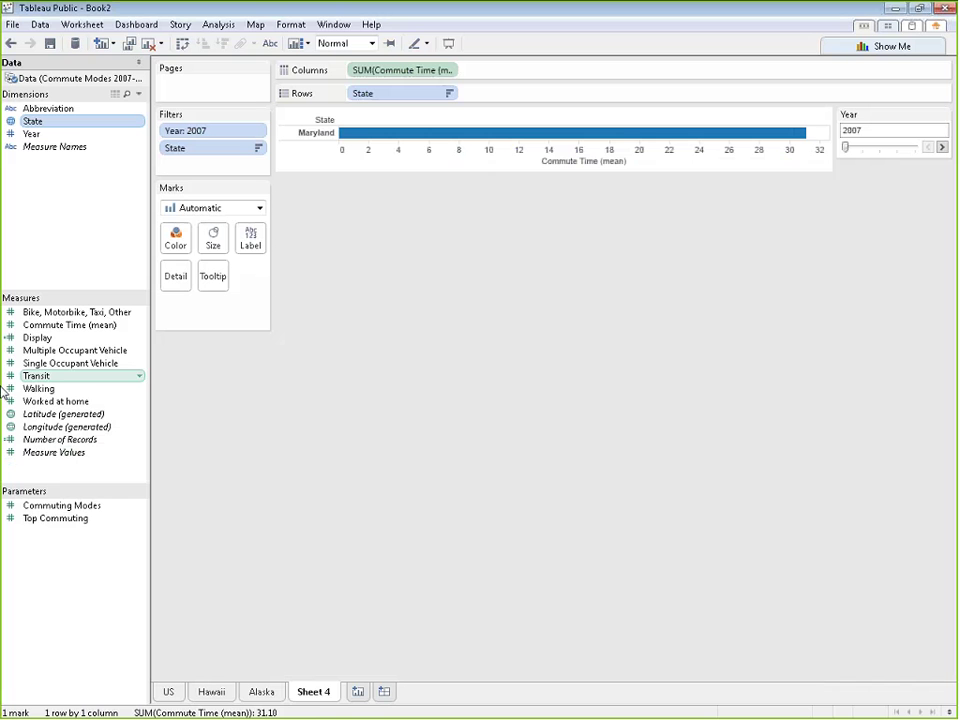
Step: Show the Top Commuting parameter control on the sheet and raise its value by two single steps
right_click(58, 519)
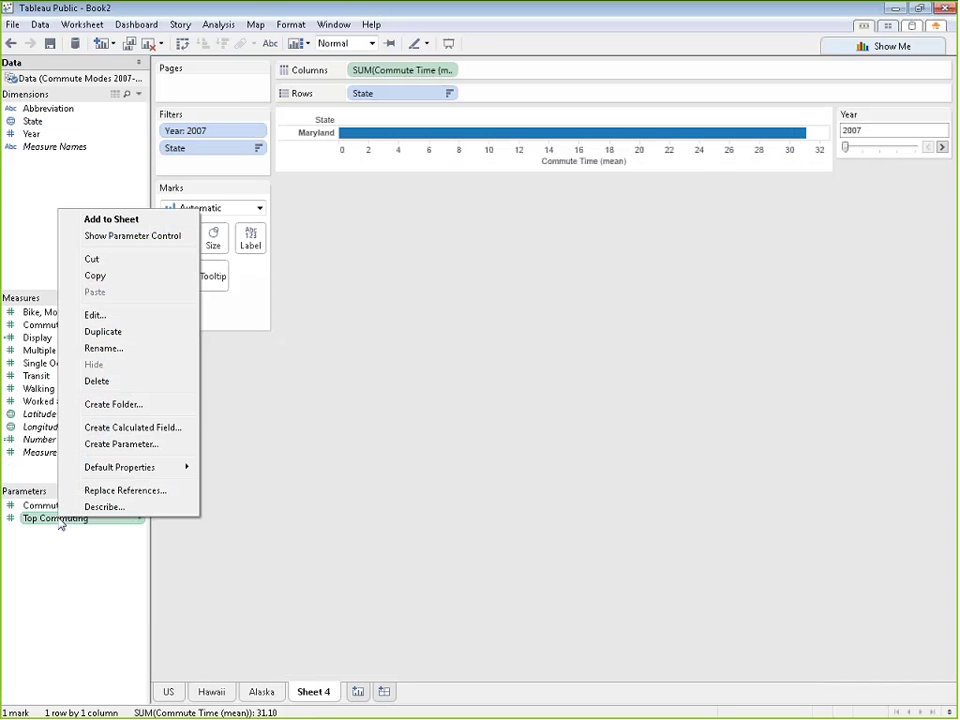
click(180, 236)
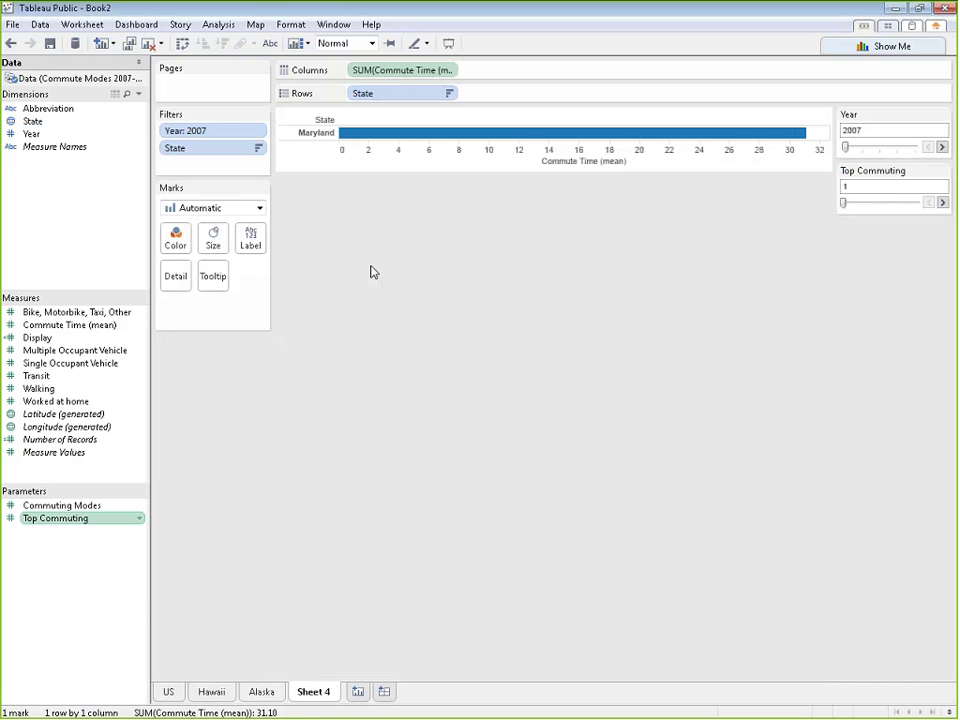
click(942, 202)
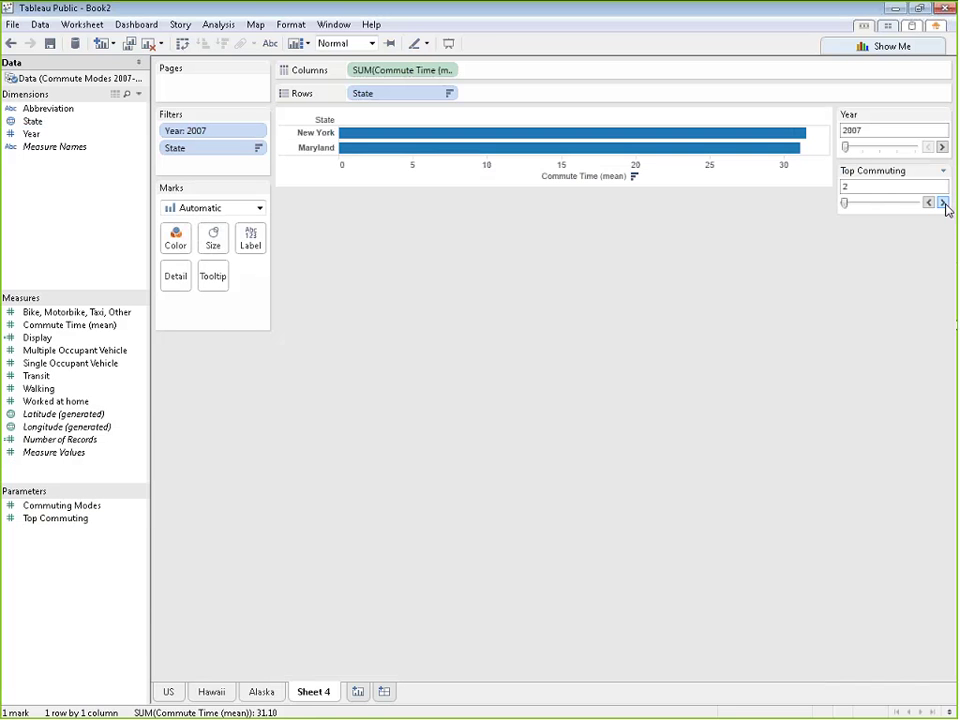
click(942, 202)
Step: Try Top Commuting values of 25 and 50 and look through the whole list of states
drag(847, 203, 878, 205)
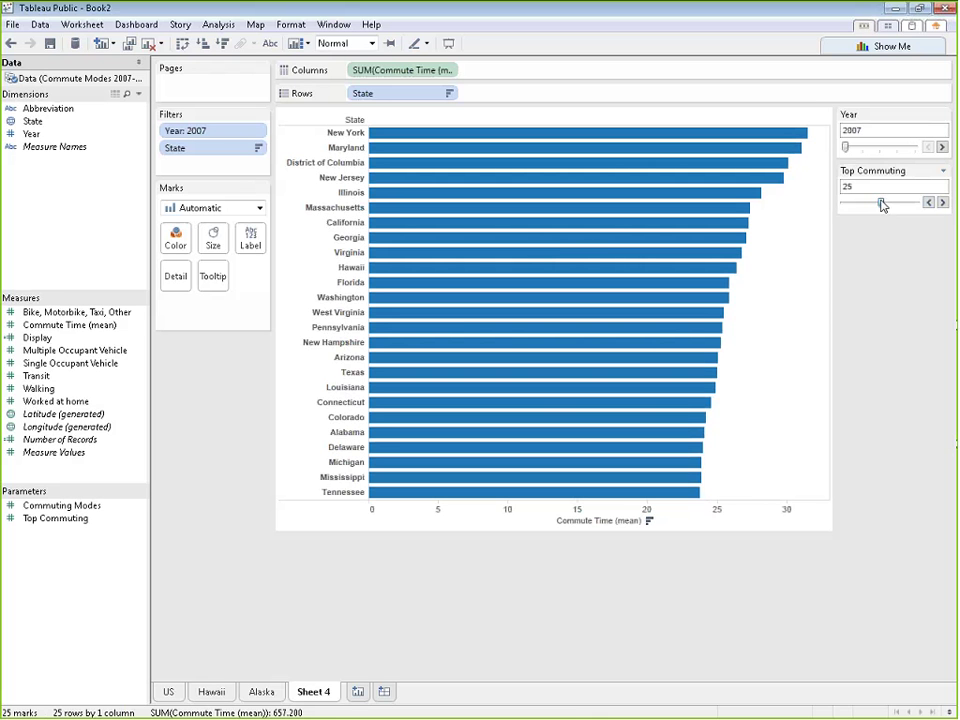
drag(880, 208, 932, 200)
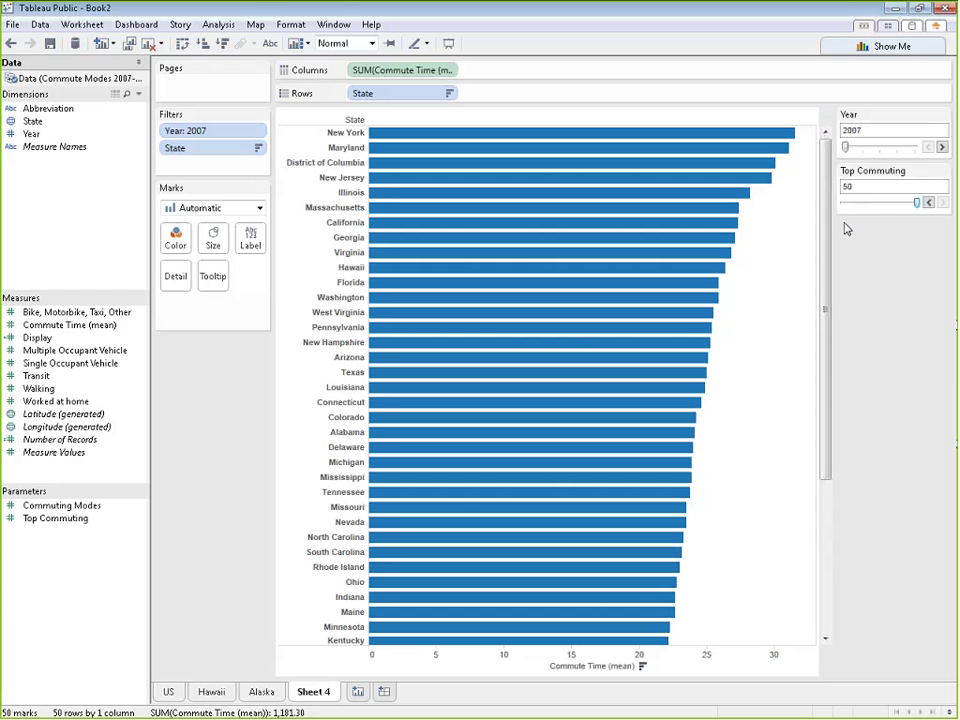
drag(827, 237, 808, 468)
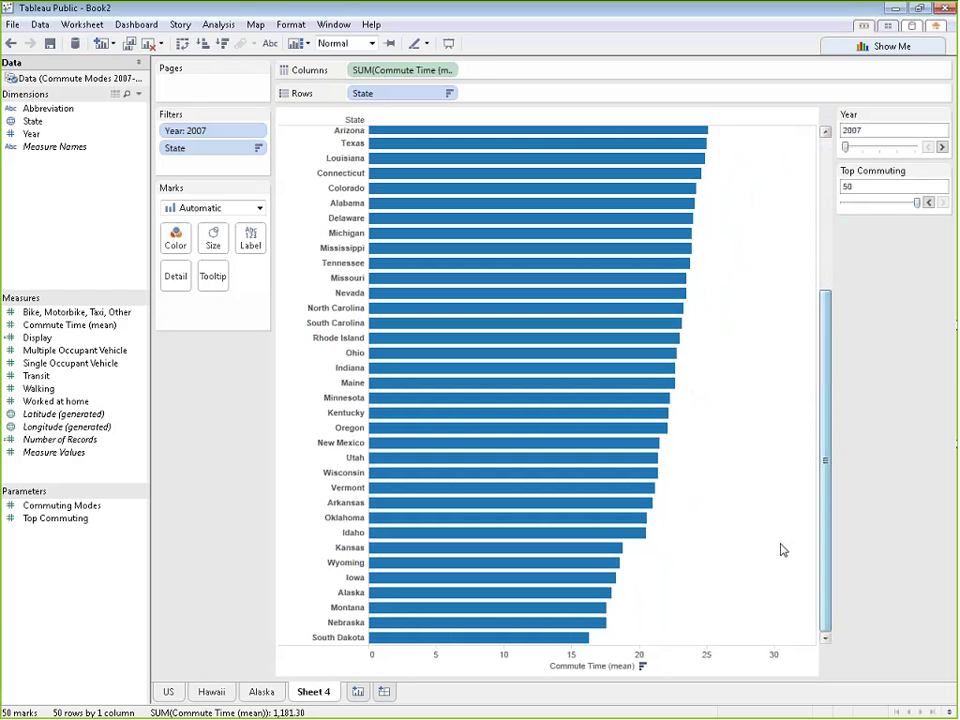
drag(830, 519, 843, 325)
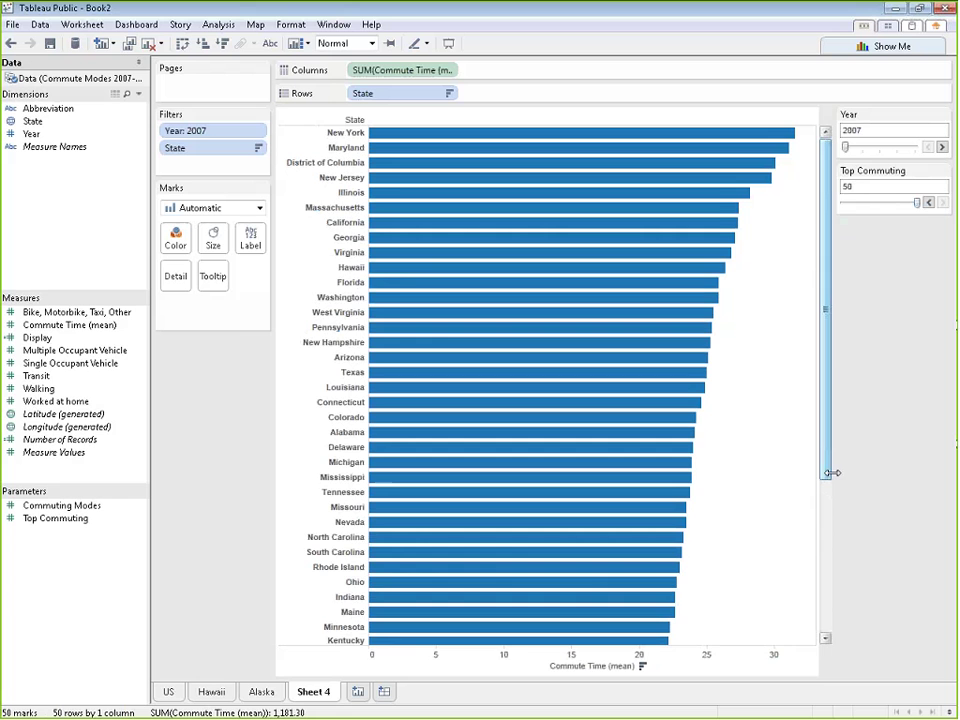
Step: Reduce Top Commuting to 10, and raise it one step at a time to 15
drag(920, 202, 859, 205)
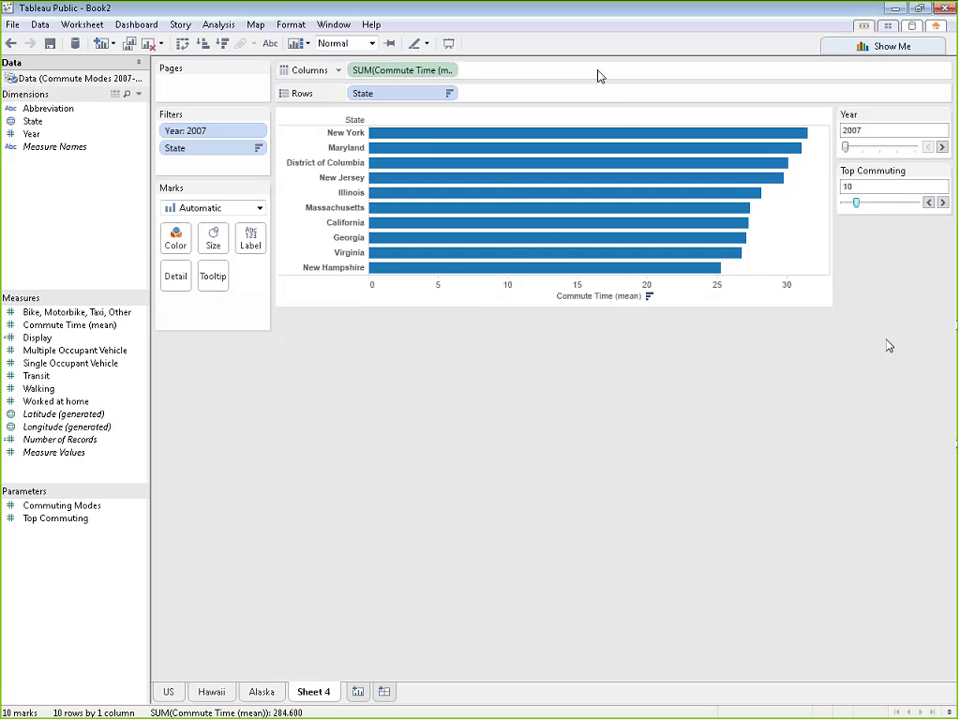
mouse_move(398, 142)
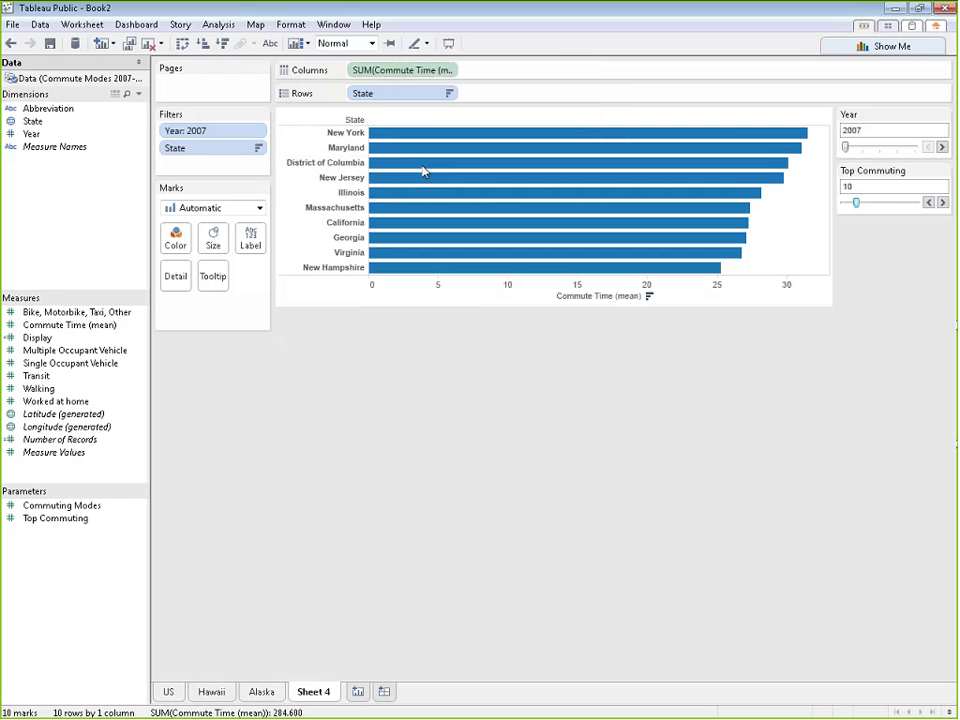
click(943, 203)
click(943, 203)
click(943, 203)
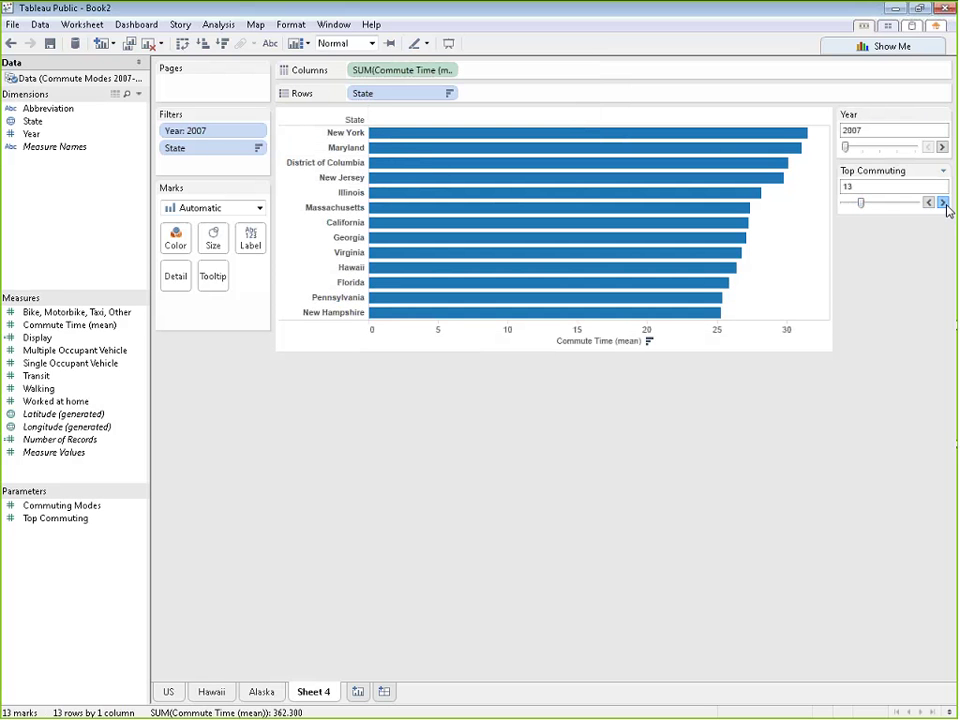
click(943, 203)
click(943, 203)
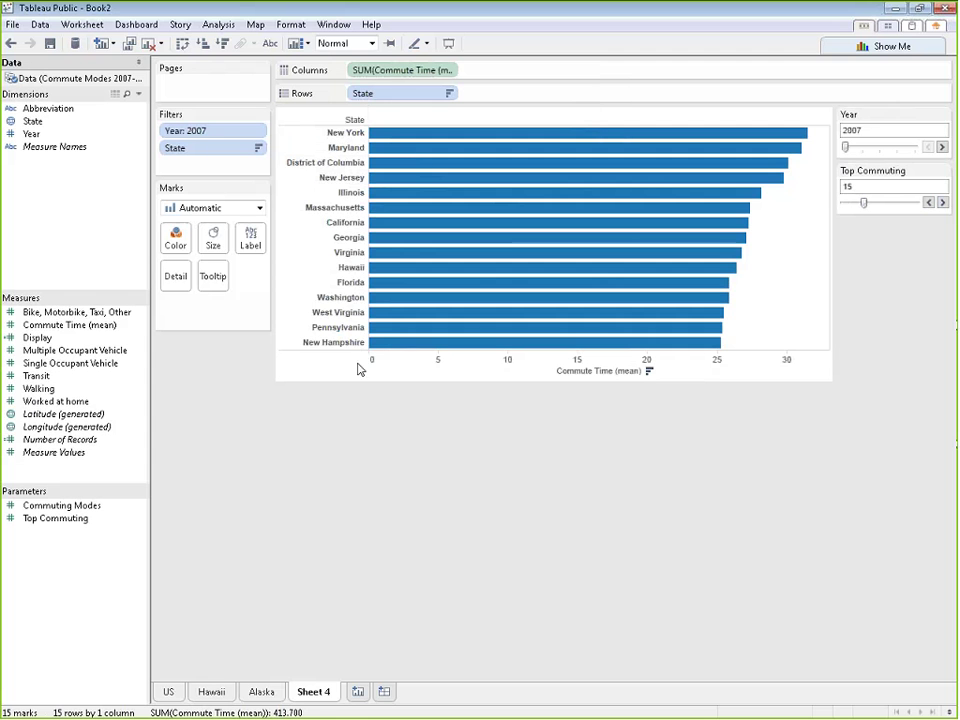
Step: Inspect the details of Washington's bar and advance the Year filter to 2008
click(392, 300)
click(392, 302)
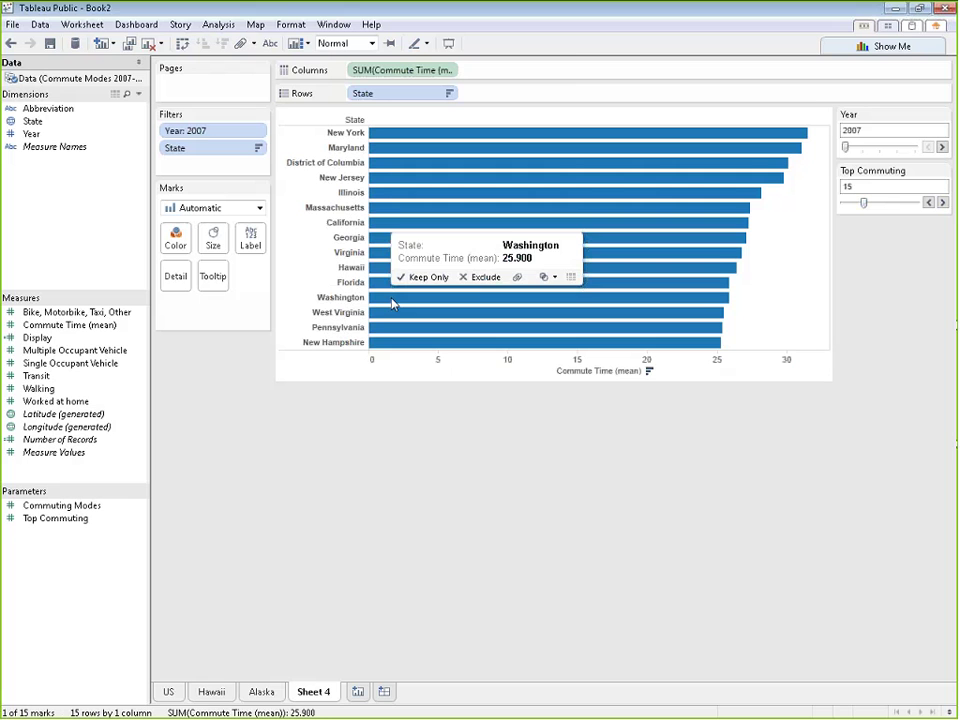
click(941, 148)
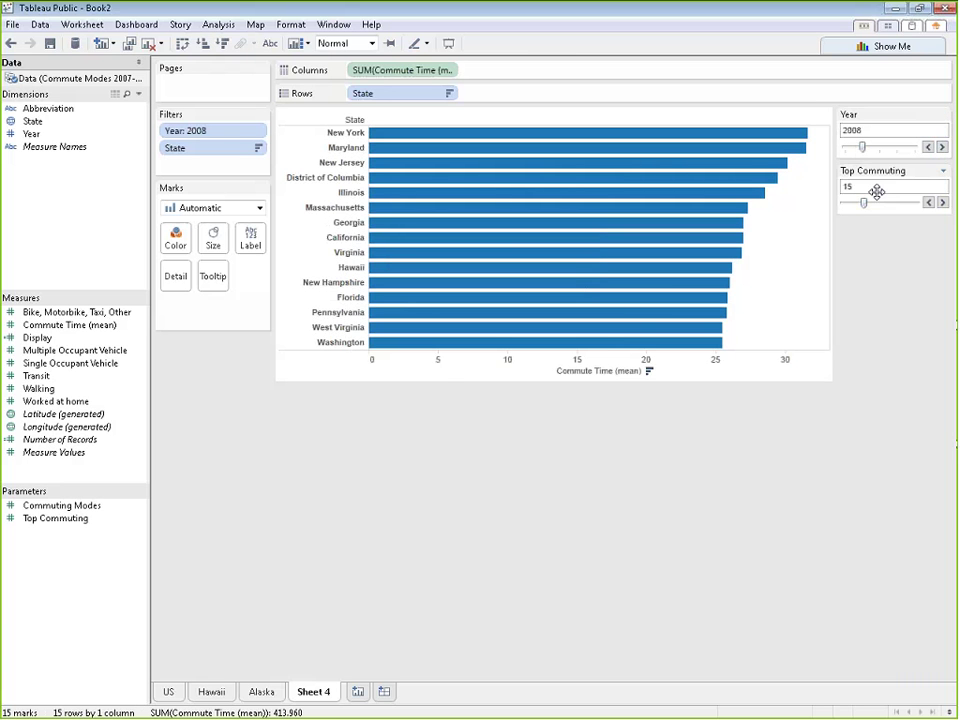
mouse_move(398, 349)
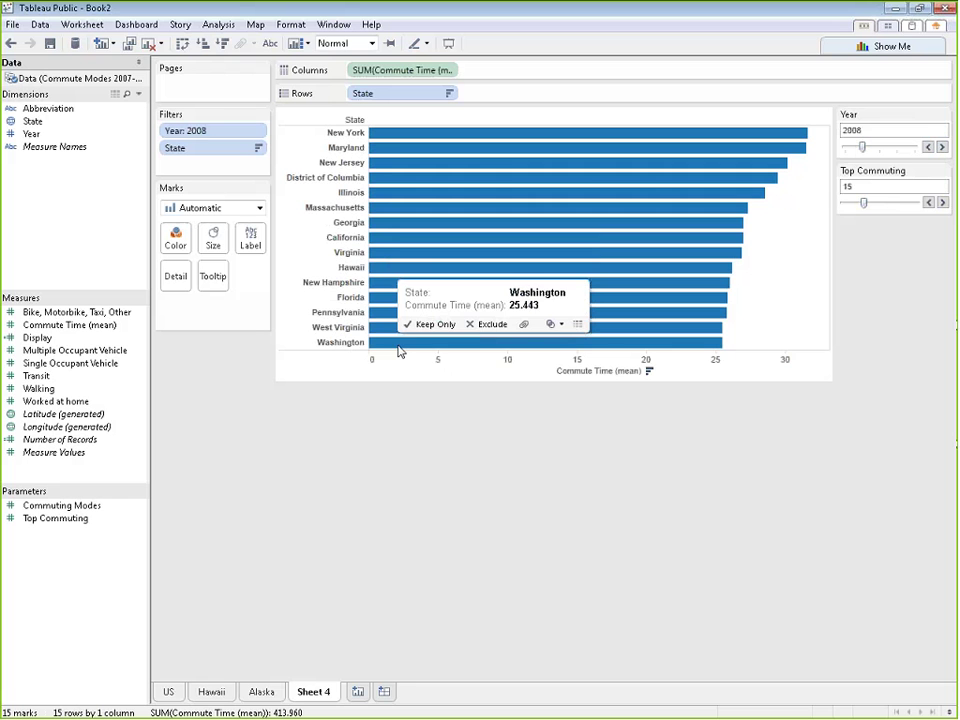
click(397, 344)
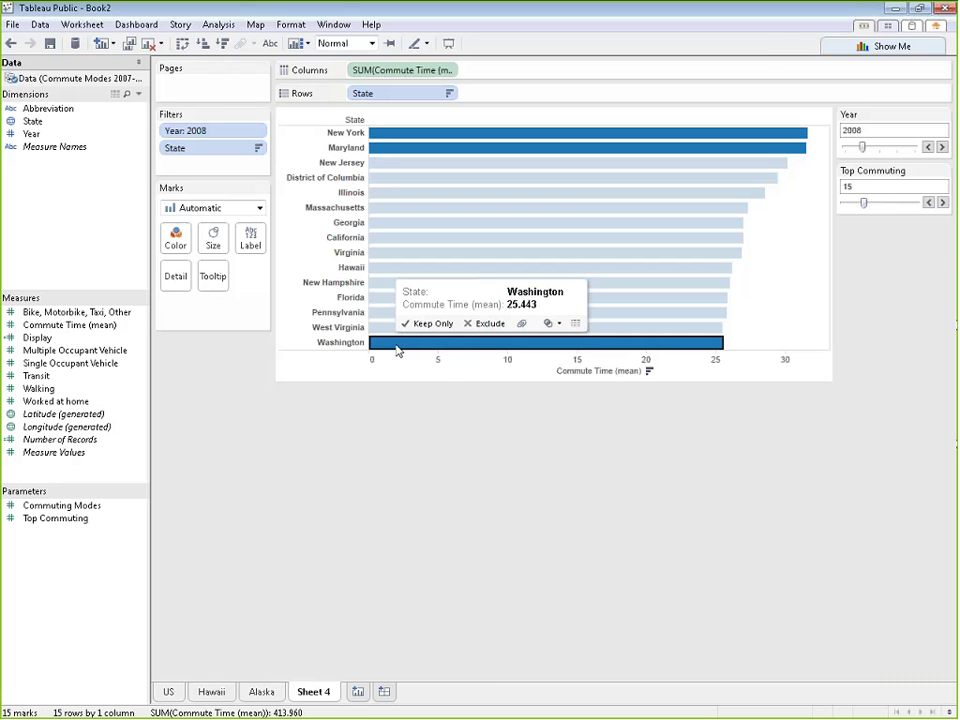
click(399, 346)
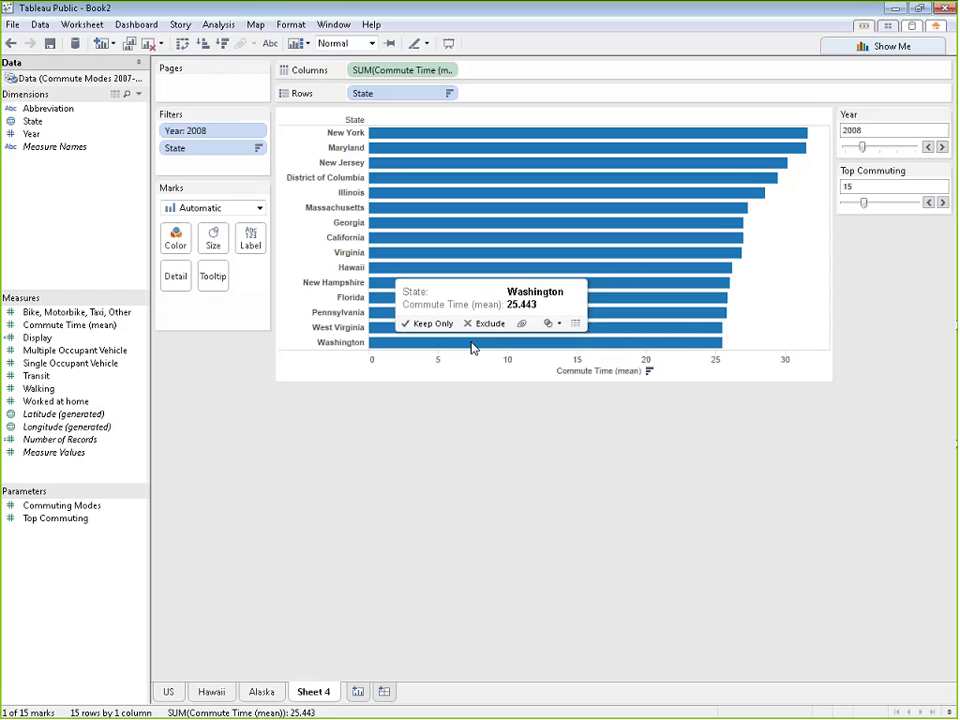
Step: Advance the Year filter one year at a time to 2011
click(941, 148)
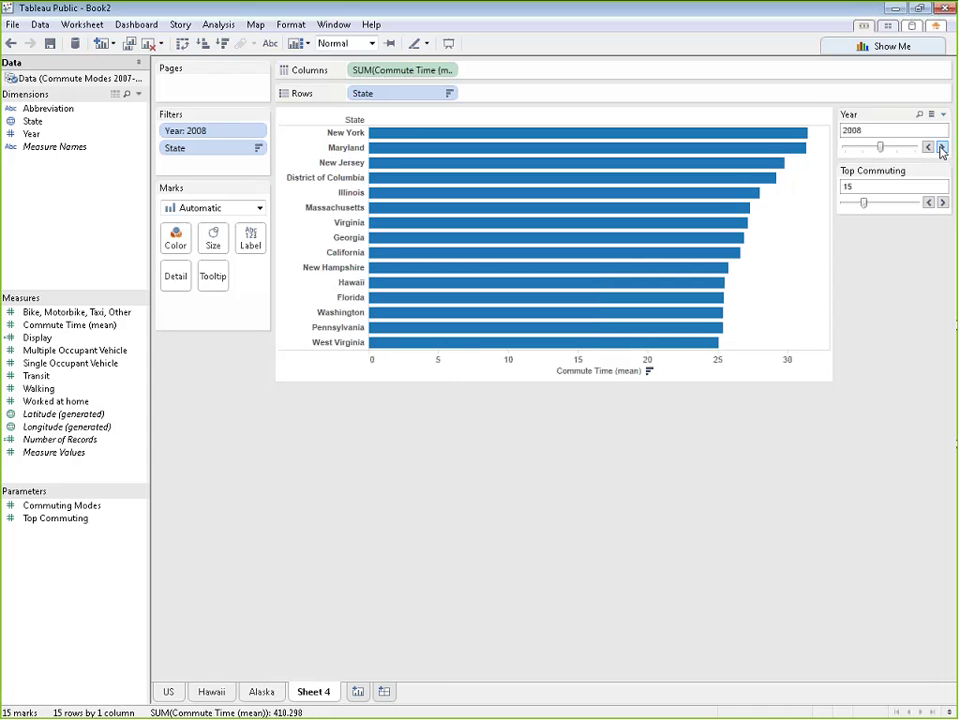
click(941, 148)
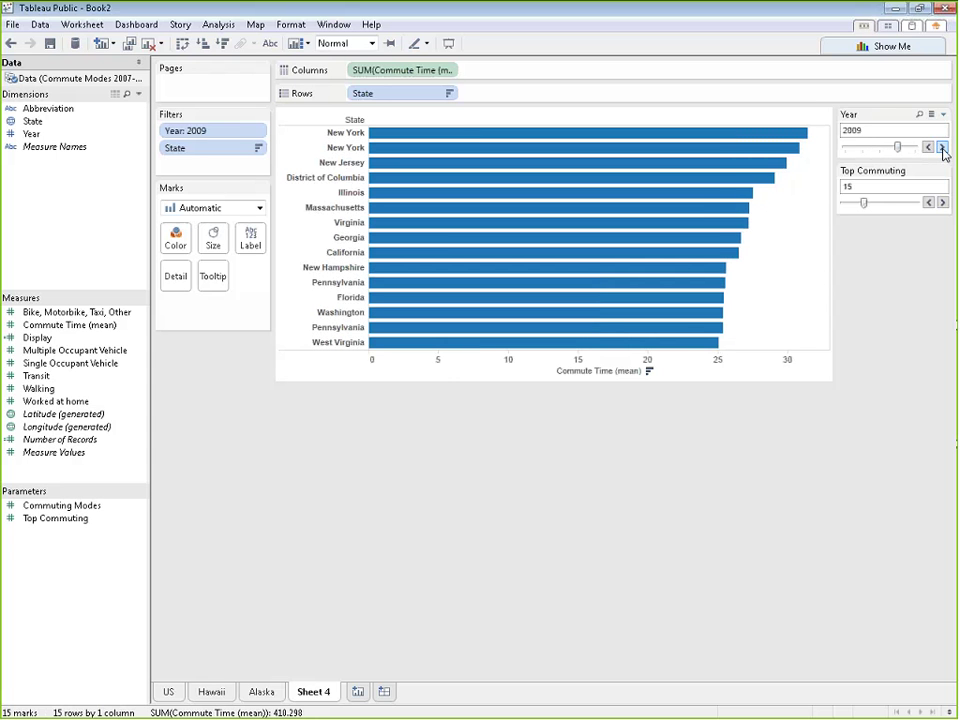
click(941, 148)
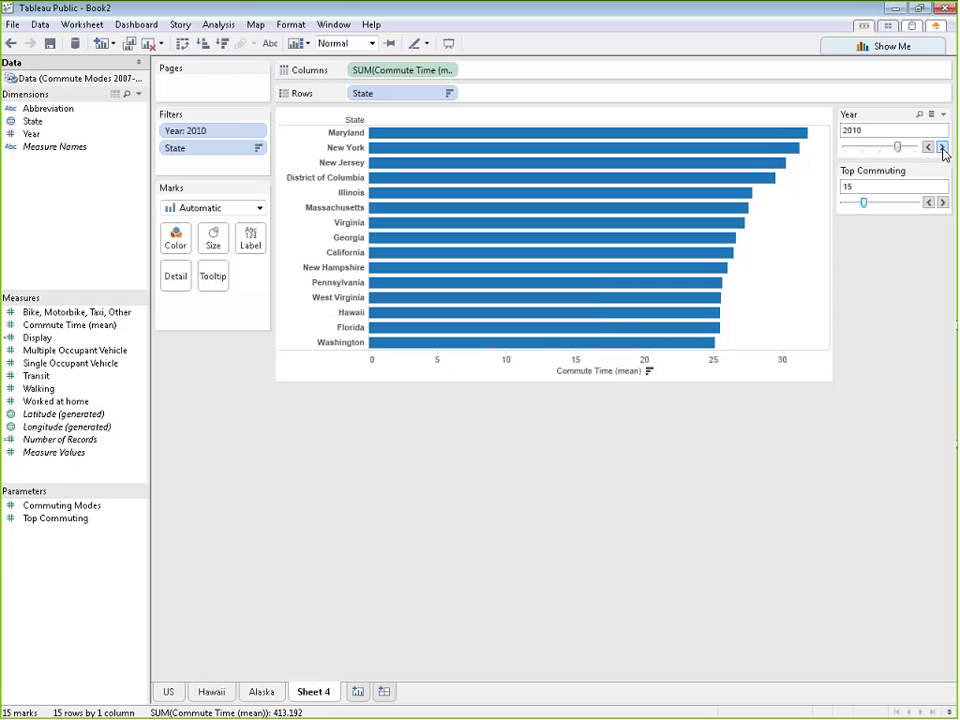
click(941, 148)
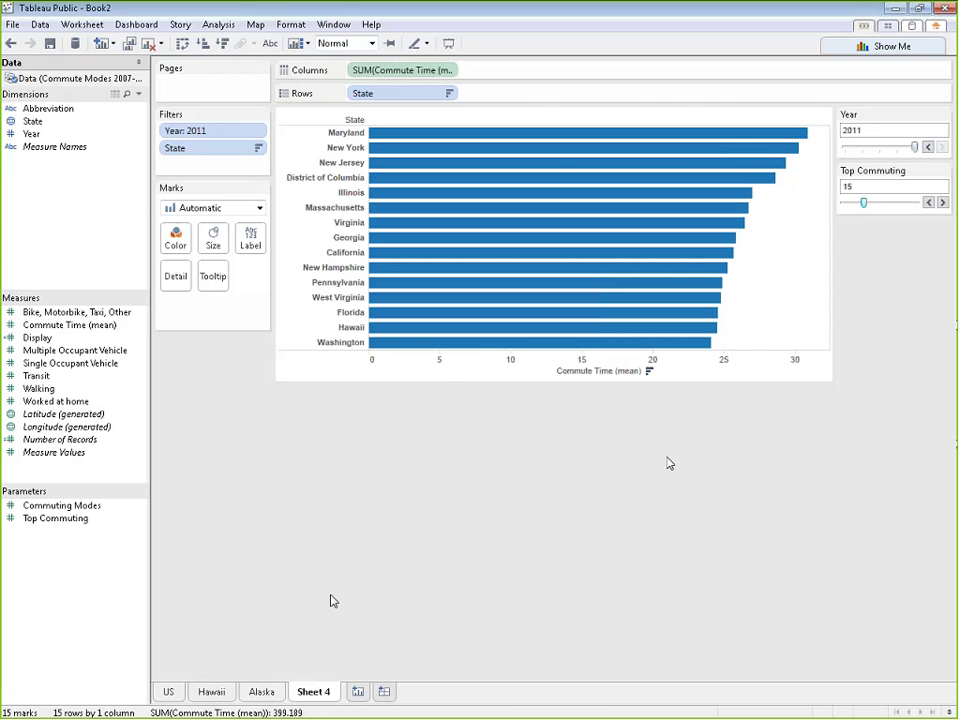
Step: Change the colour of the commute time bars to dark gray
mouse_move(528, 181)
mouse_move(387, 333)
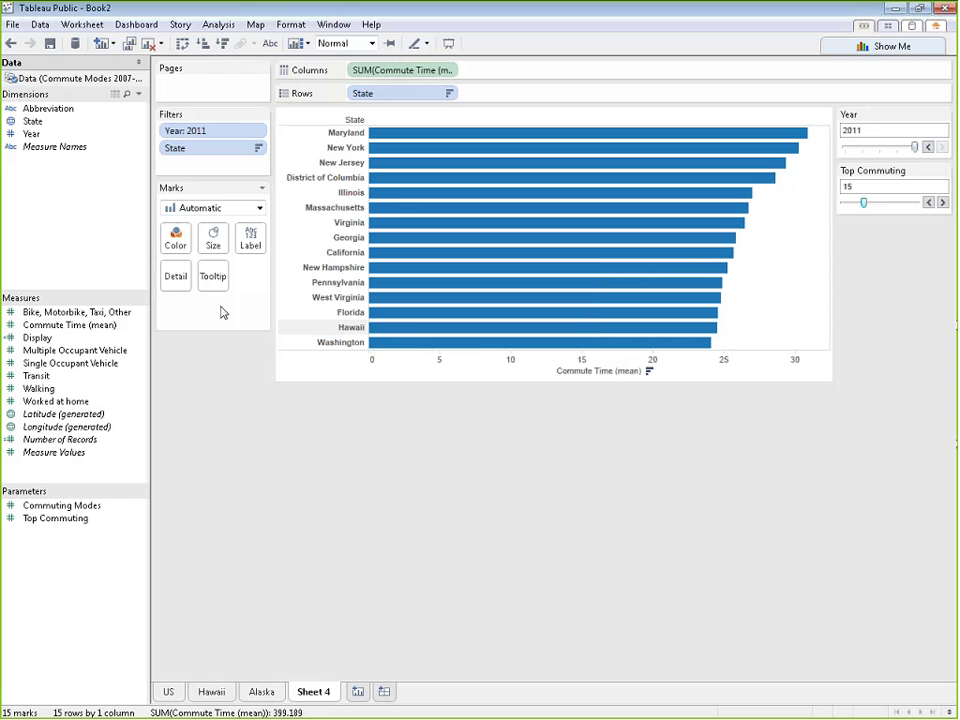
click(176, 238)
click(381, 456)
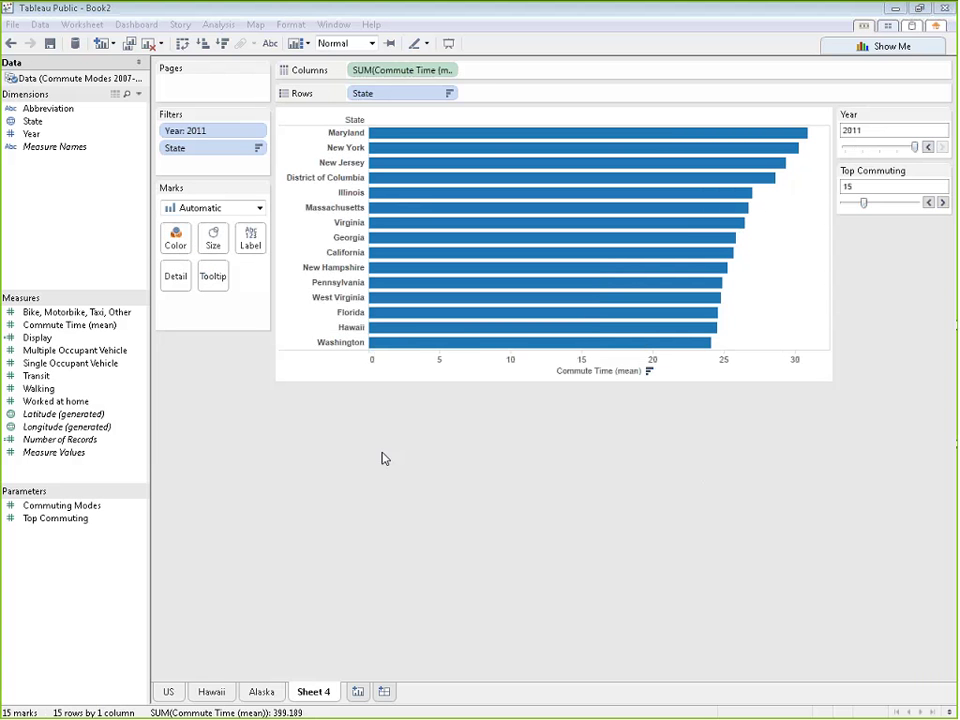
click(176, 238)
click(200, 345)
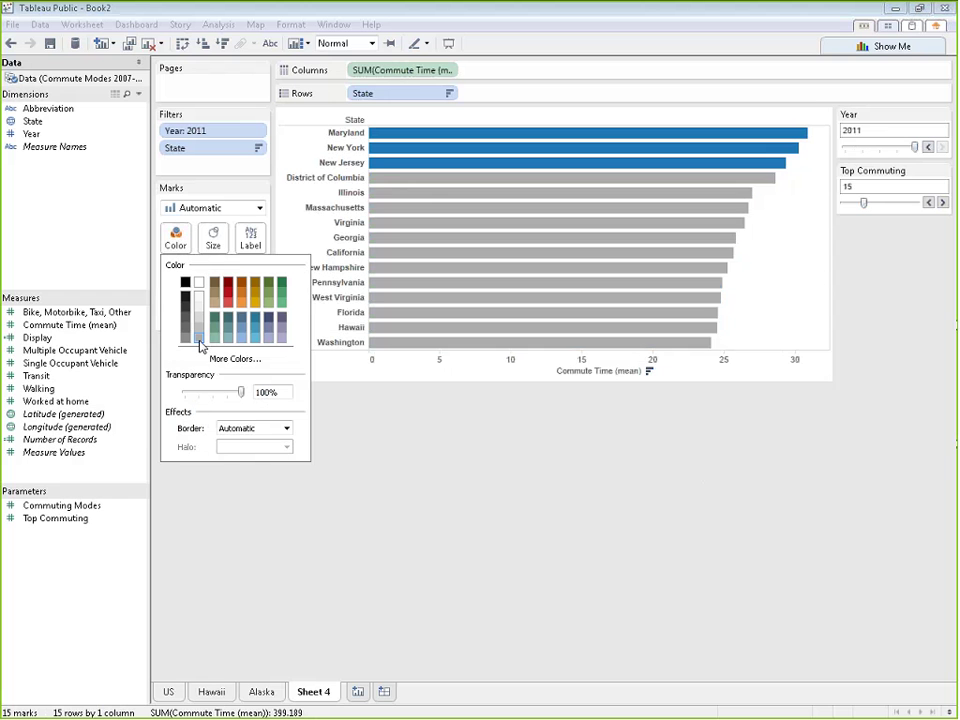
click(186, 341)
click(184, 333)
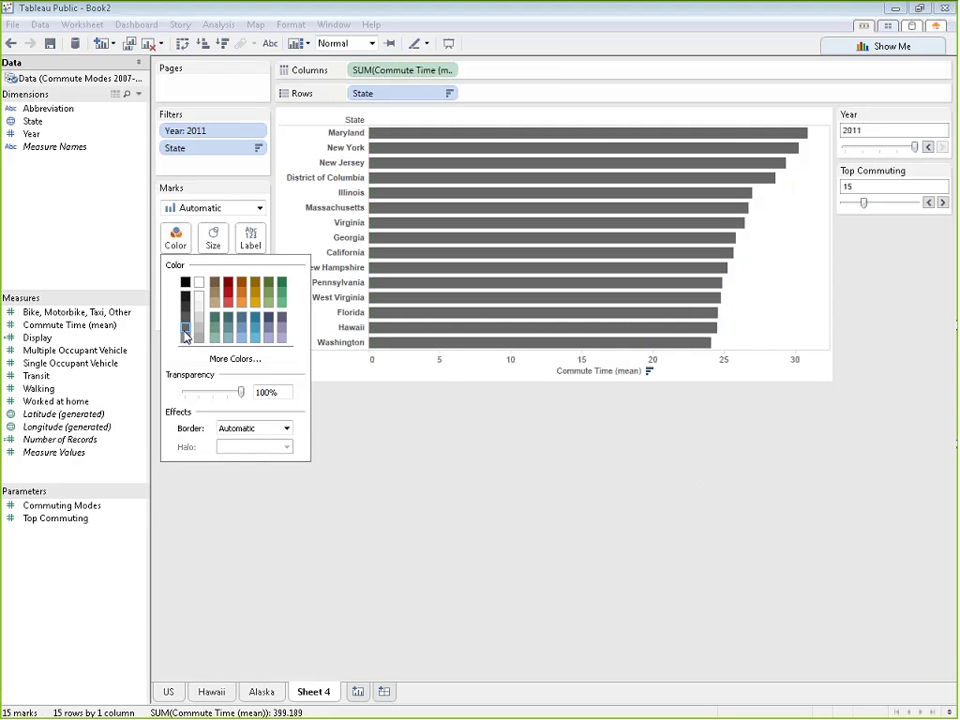
click(471, 433)
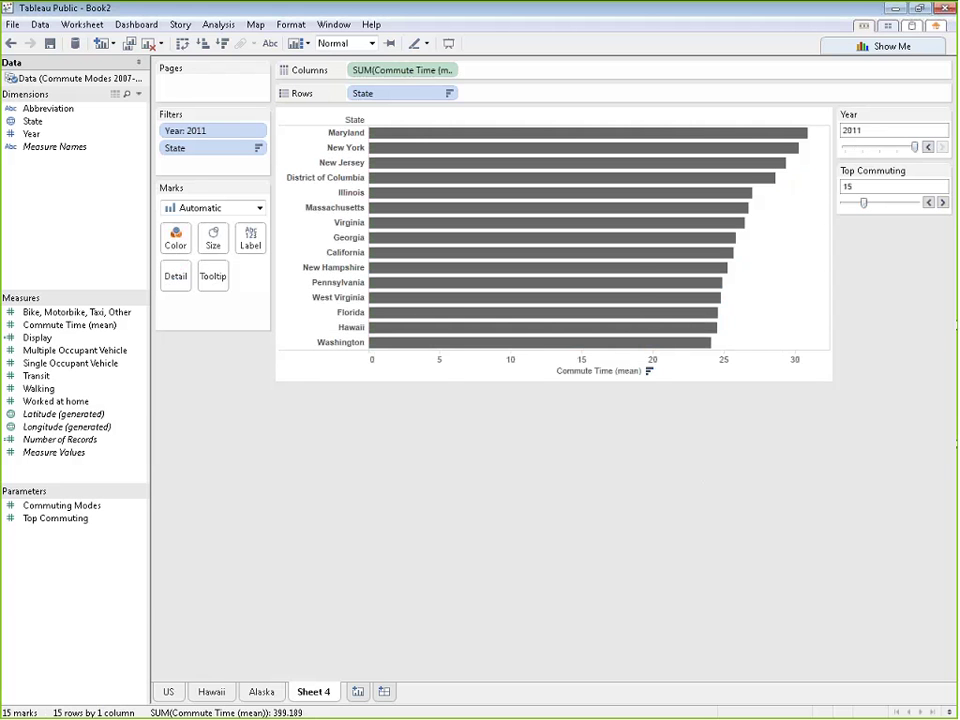
Step: Open the bar chart's tooltip for editing and delete the "State:" label before the <State> field
mouse_move(453, 333)
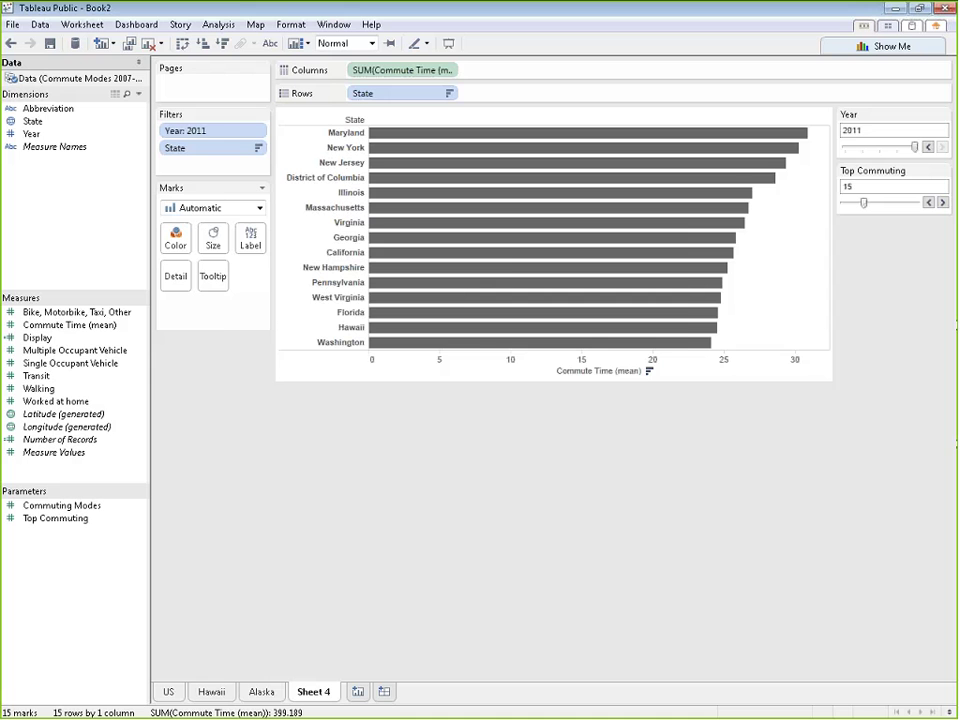
click(216, 279)
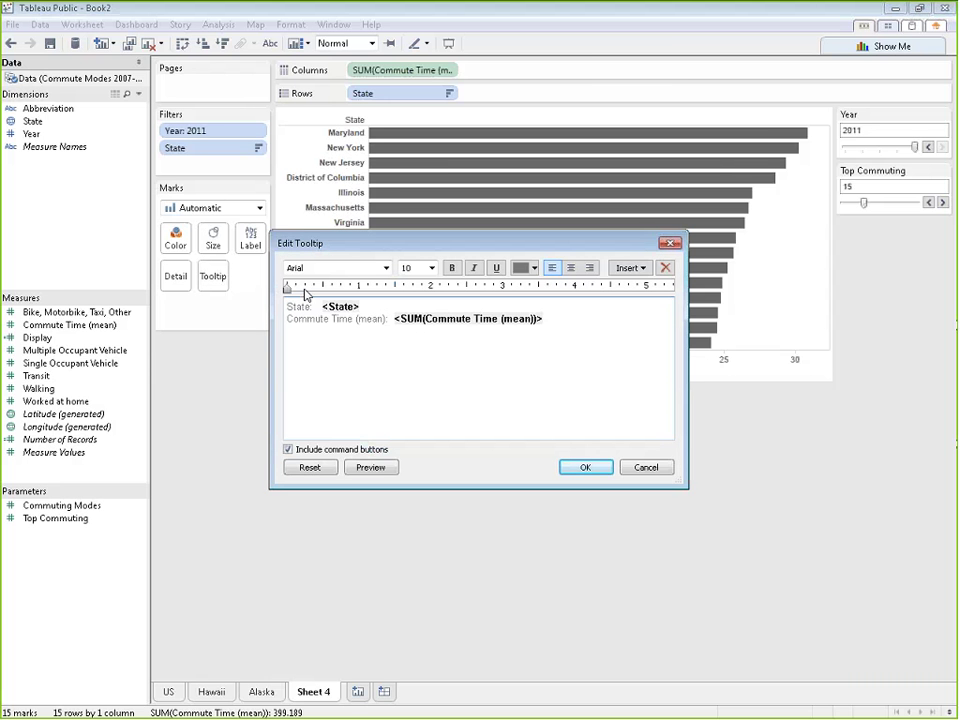
drag(318, 307, 250, 297)
key(Delete)
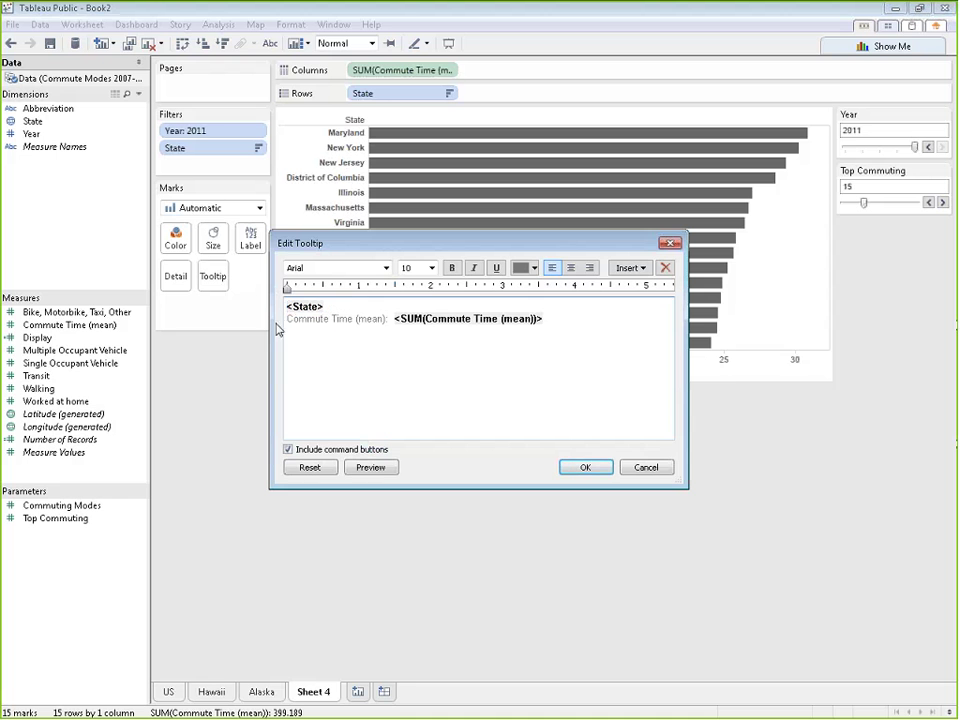
Step: Set the <State> field in the tooltip to font size 12 and centre it
drag(325, 307, 253, 296)
click(430, 269)
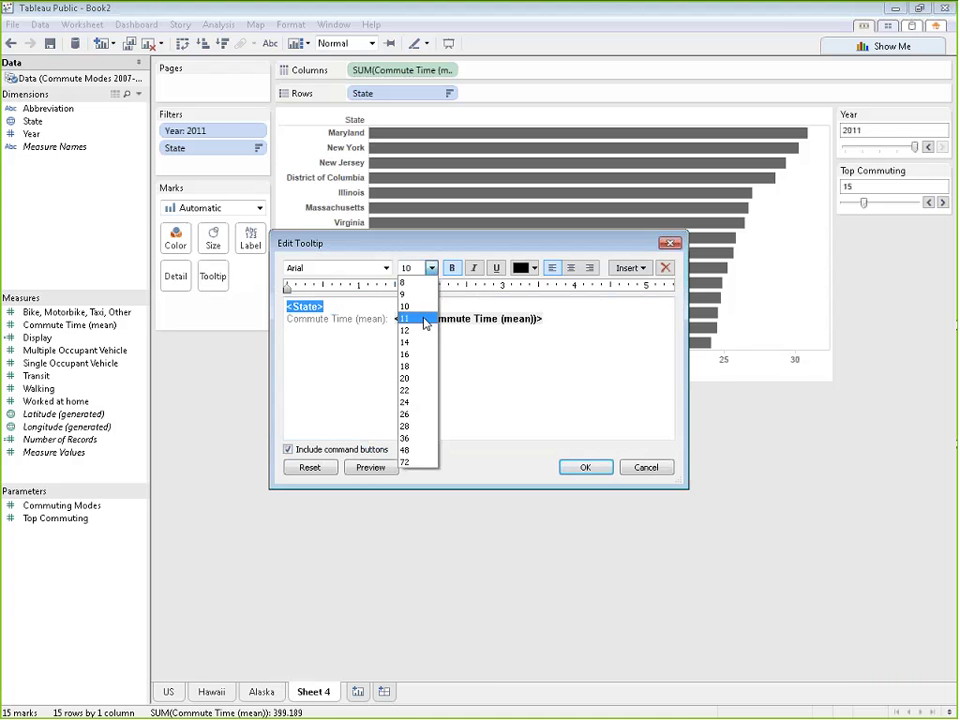
click(431, 316)
click(572, 268)
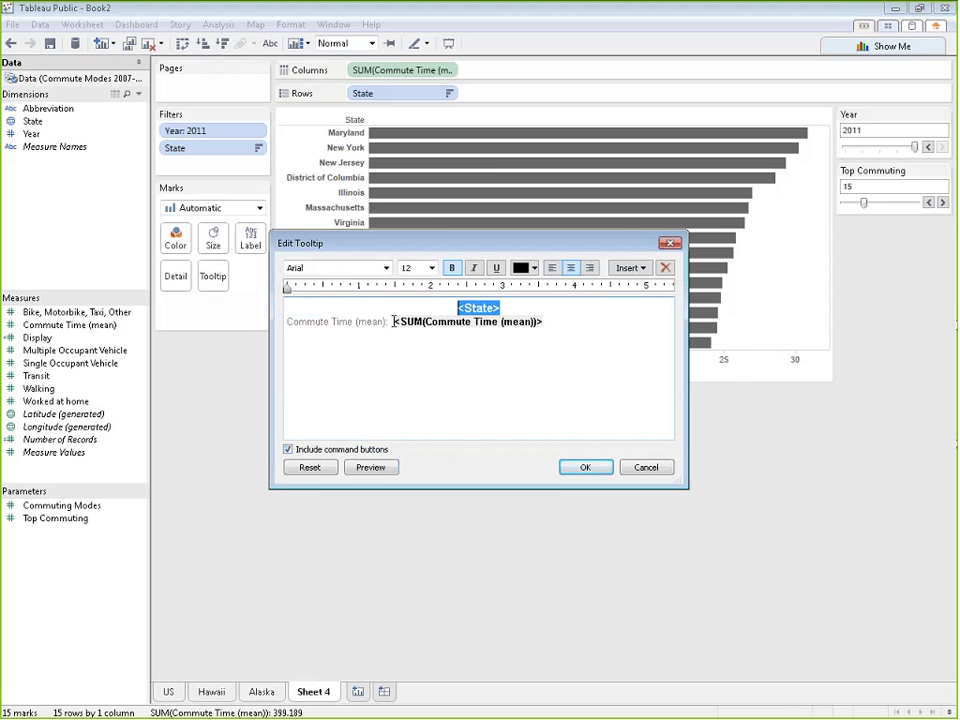
Step: Replace the tooltip's "Commute Time (mean):" label with the text "The mean commute time for"
drag(390, 322, 288, 318)
key(Delete)
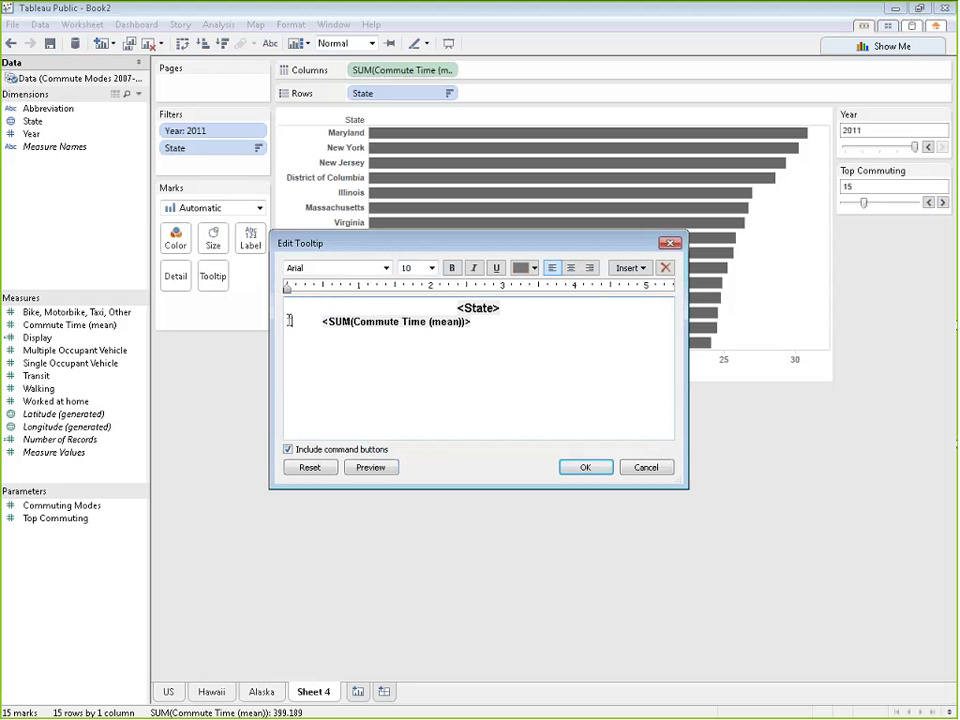
text(The mean c )
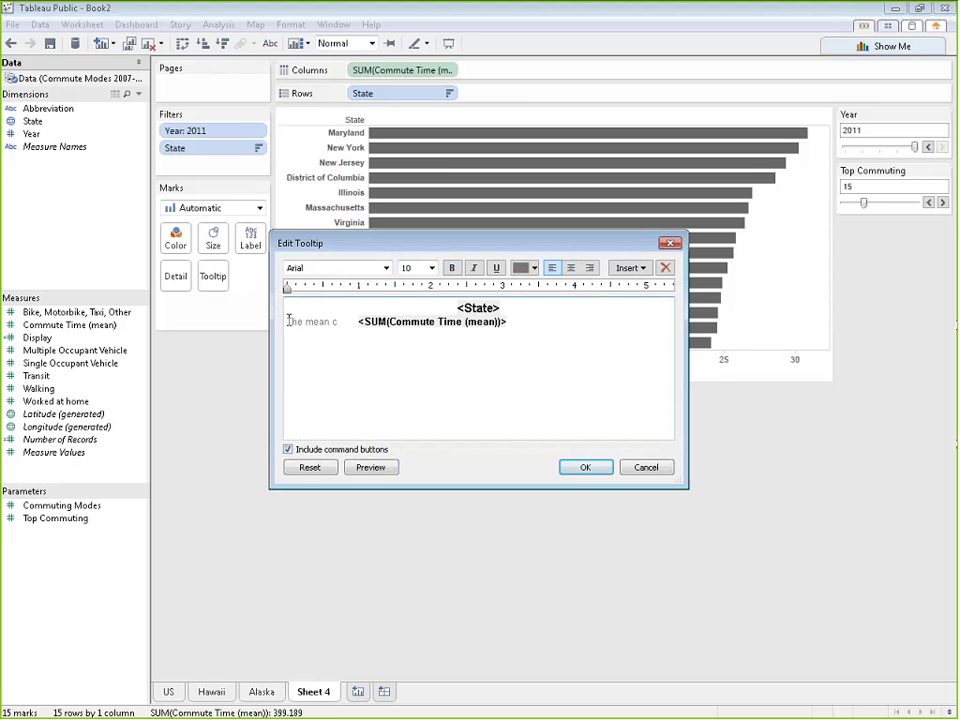
text(ommute time)
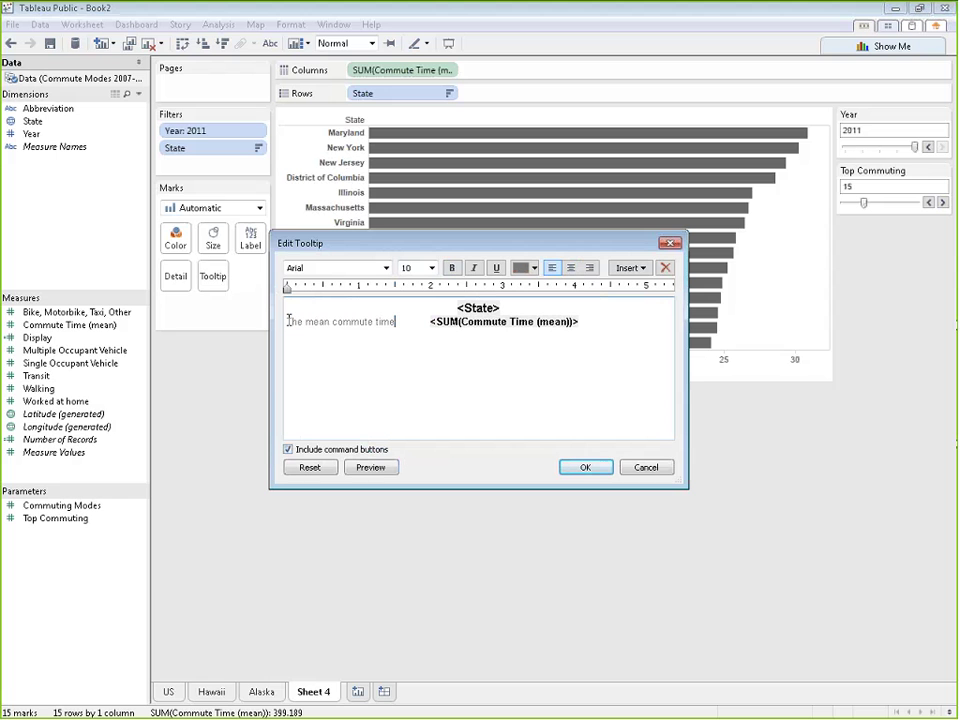
text( for)
Step: Move the <State> field to follow "The mean commute time for" and add "is" before the commute time field
drag(457, 308, 503, 308)
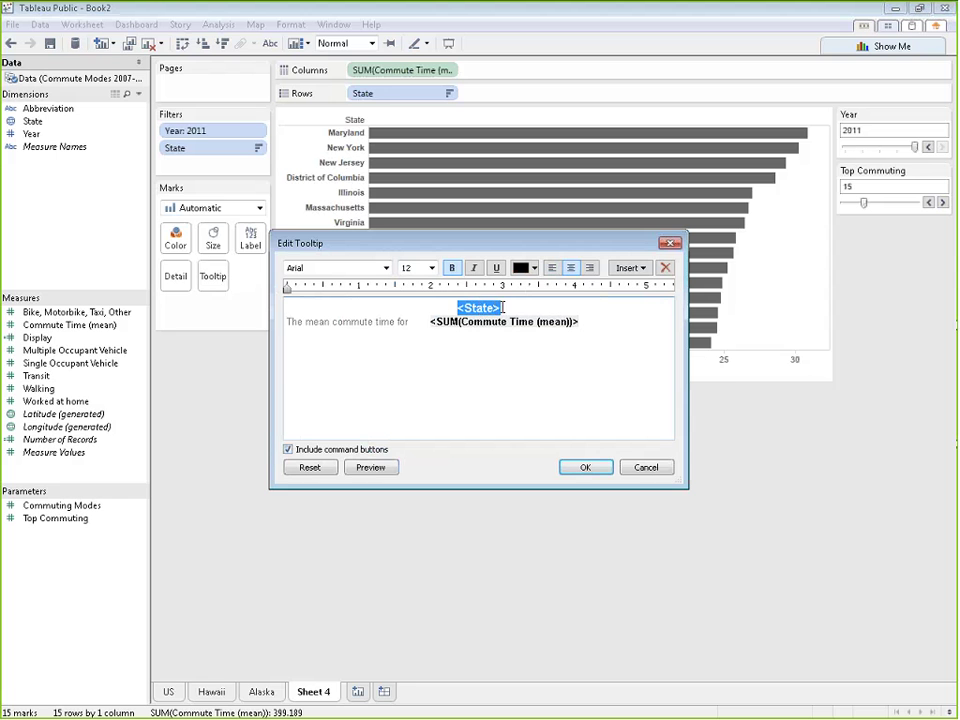
key(ctrl+x)
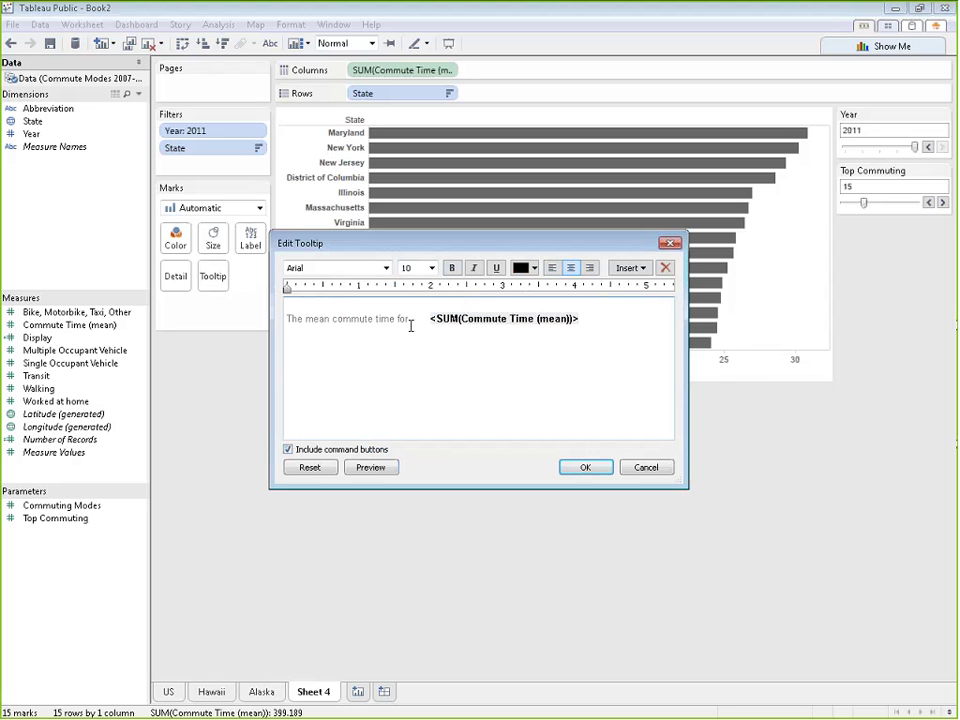
key(ctrl+v)
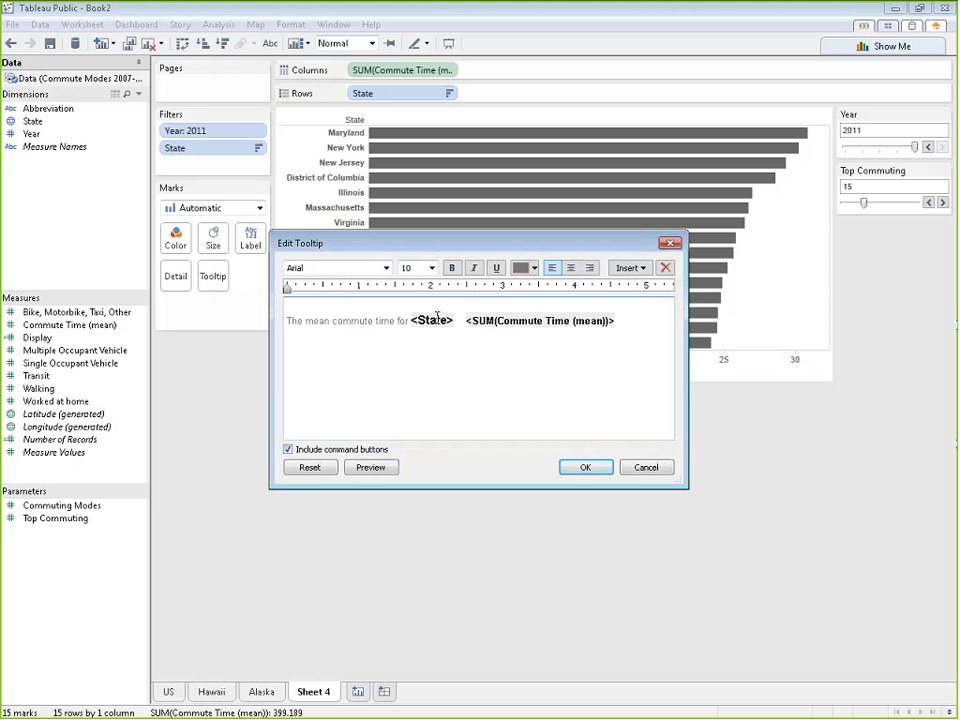
key(Delete)
text(is)
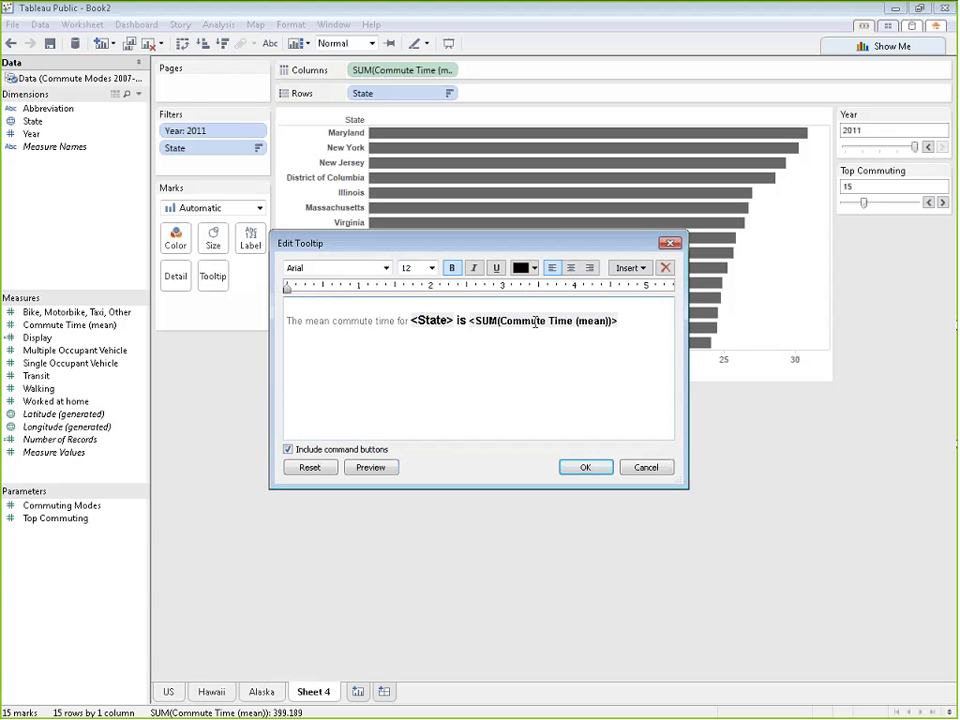
Step: Set "<State> is" to font size 10 and make the word "is" gray and non-bold
drag(472, 320, 410, 320)
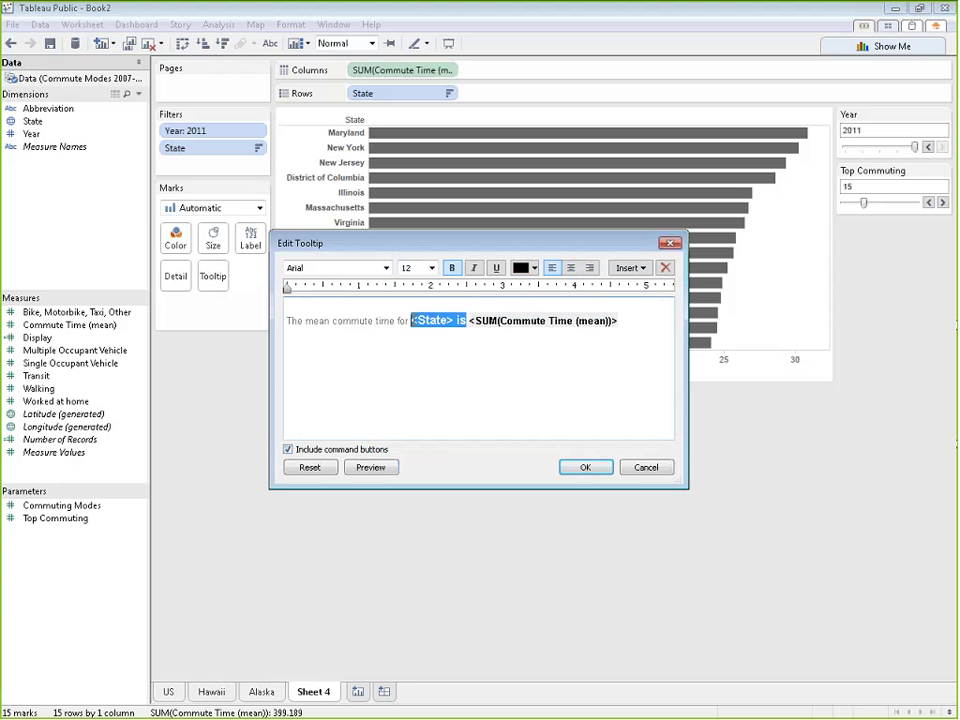
click(431, 268)
click(421, 306)
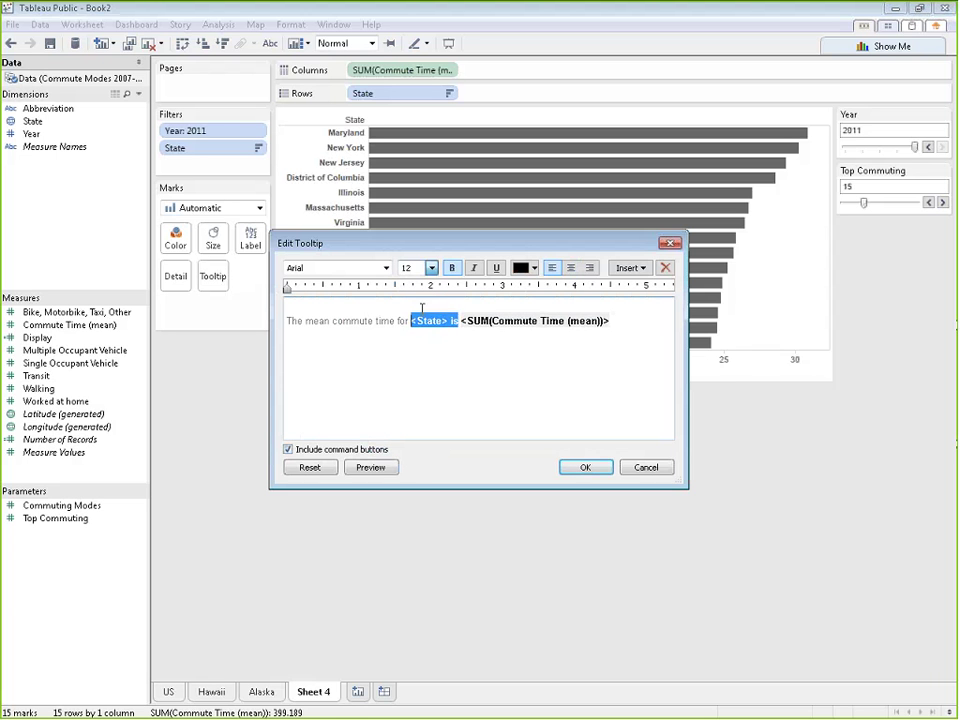
click(461, 332)
double_click(455, 319)
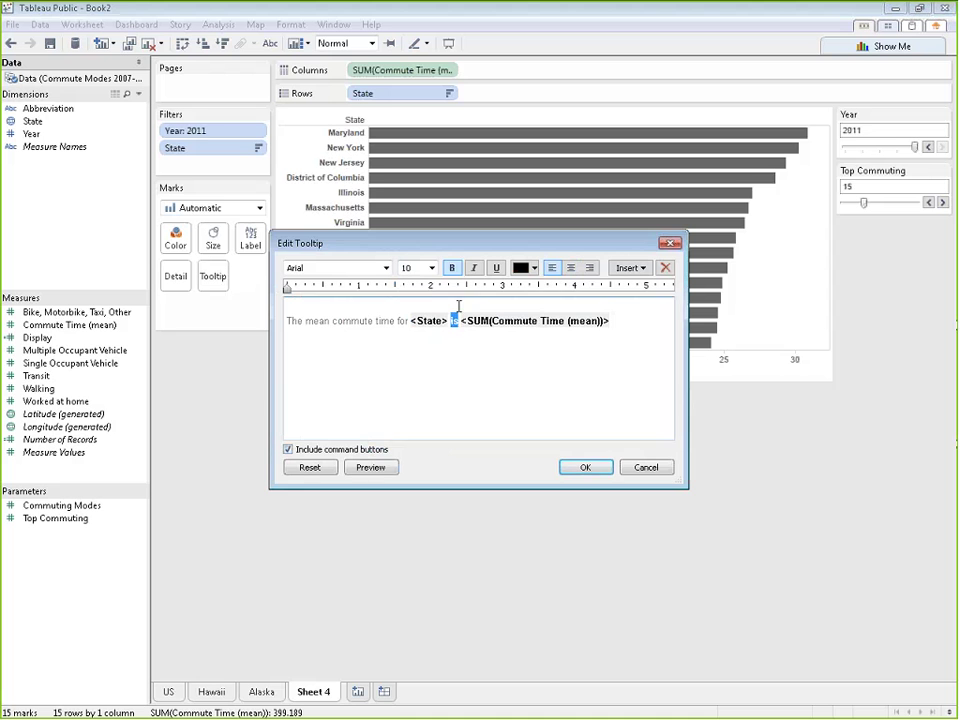
click(535, 268)
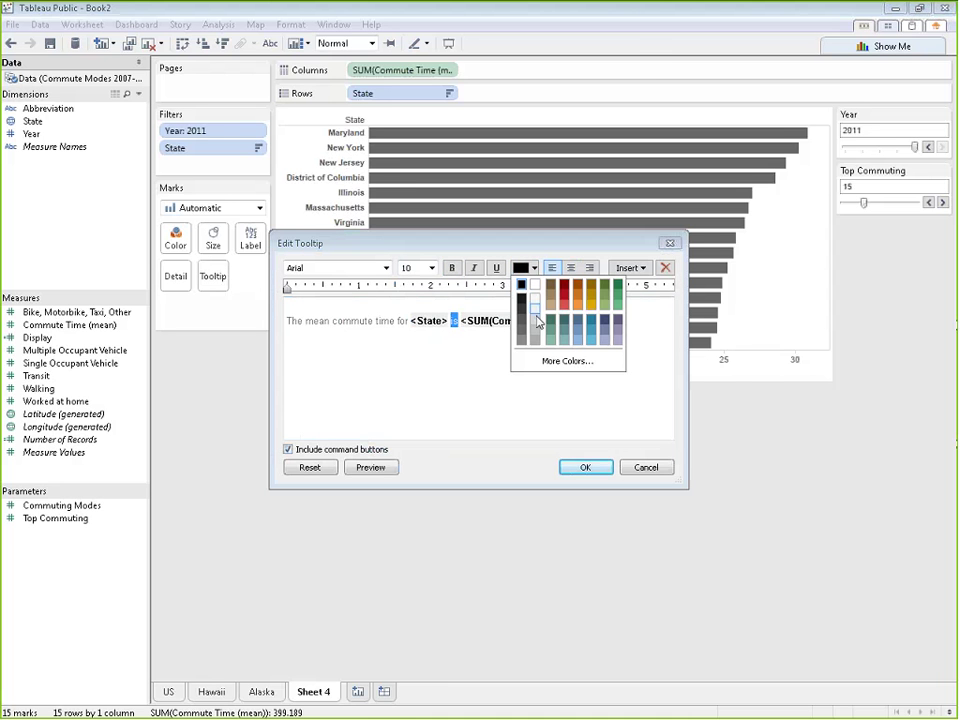
click(521, 343)
click(478, 354)
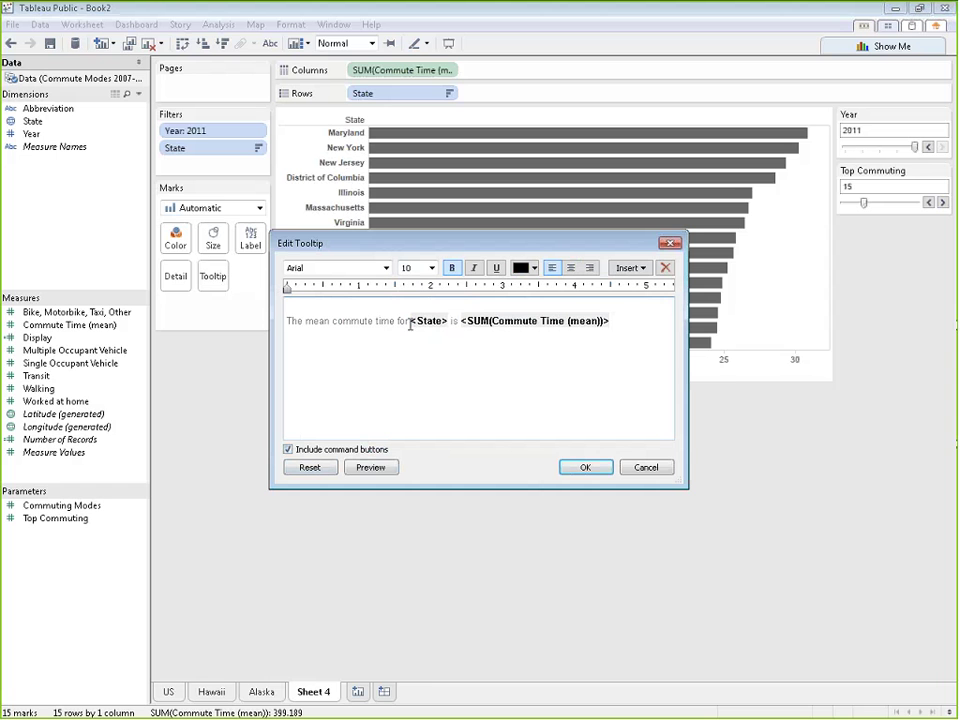
Step: End the tooltip sentence with a period, exclude the command buttons and apply the tooltip
text(.)
click(288, 450)
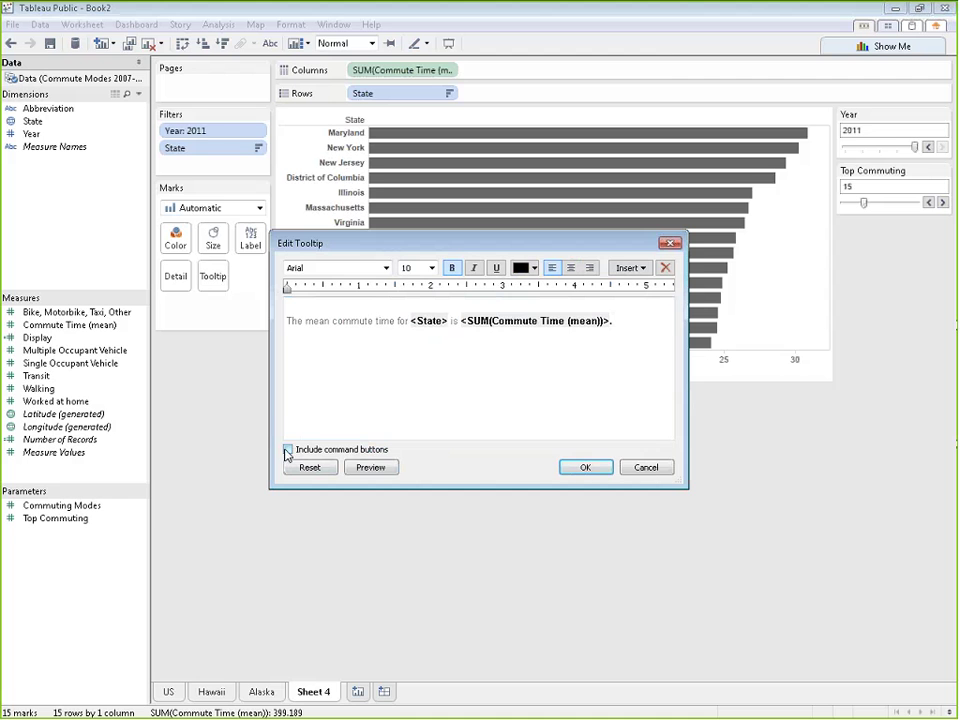
click(586, 468)
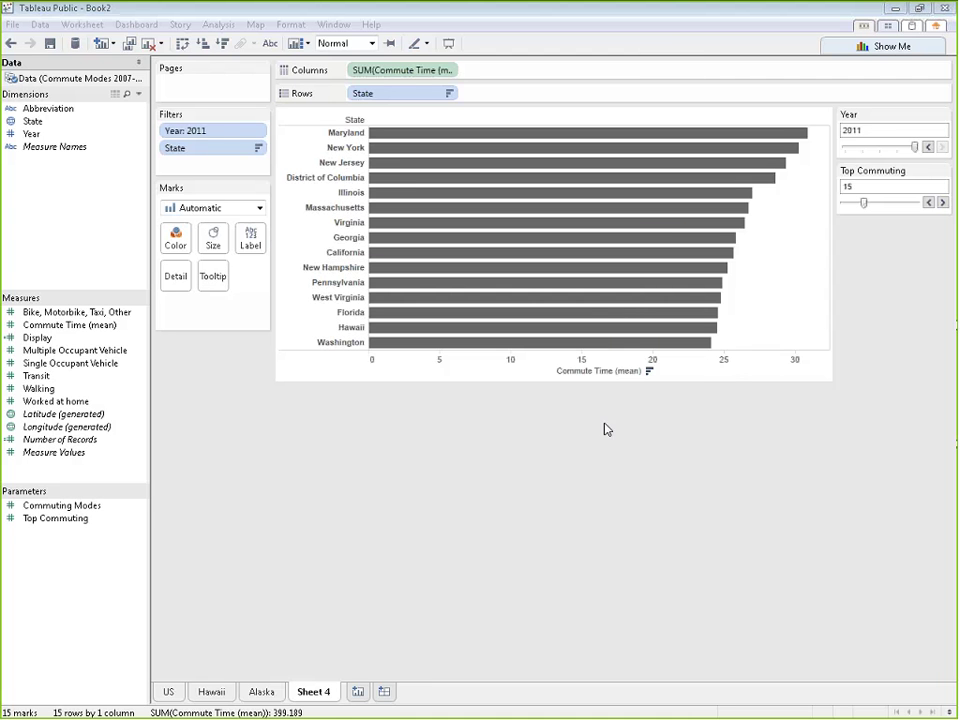
Step: Remove the blank line above the tooltip sentence and apply the edited tooltip
mouse_move(489, 280)
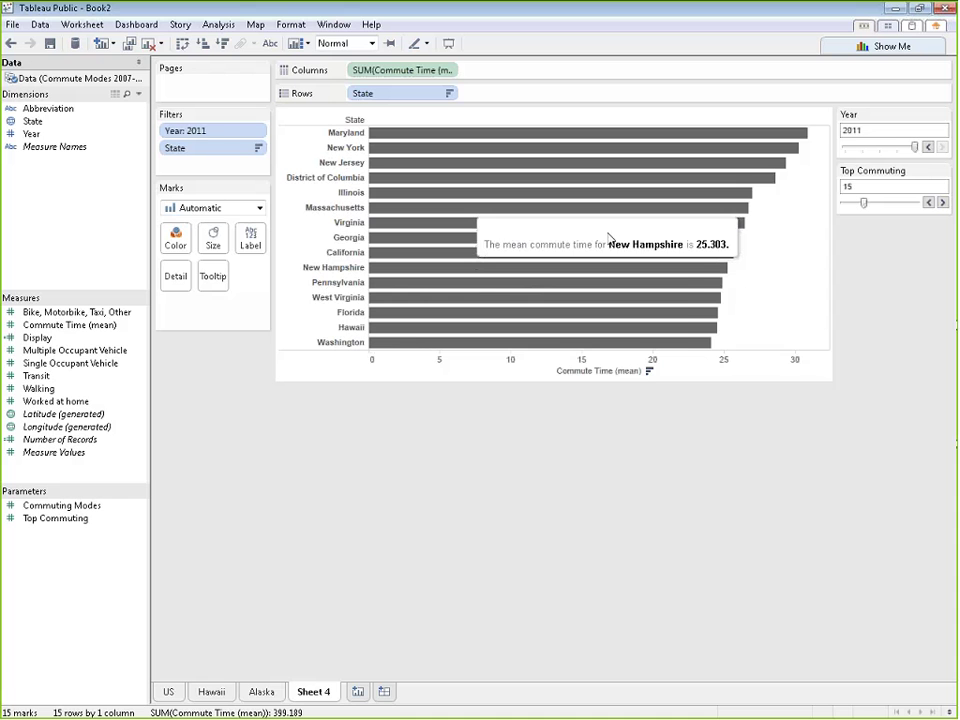
click(212, 277)
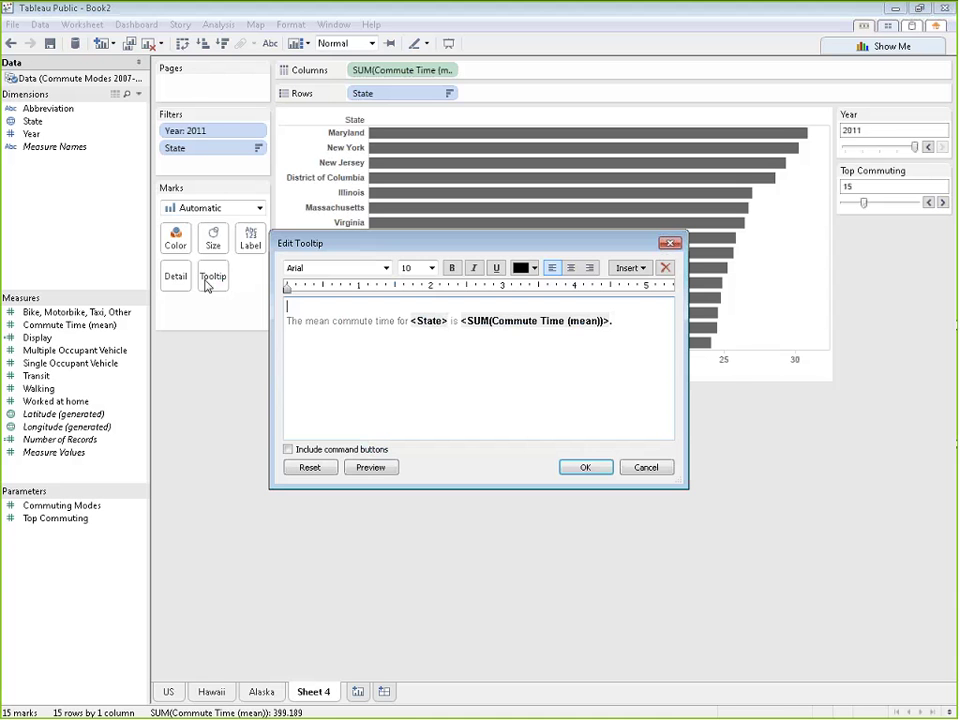
click(287, 318)
key(BackSpace)
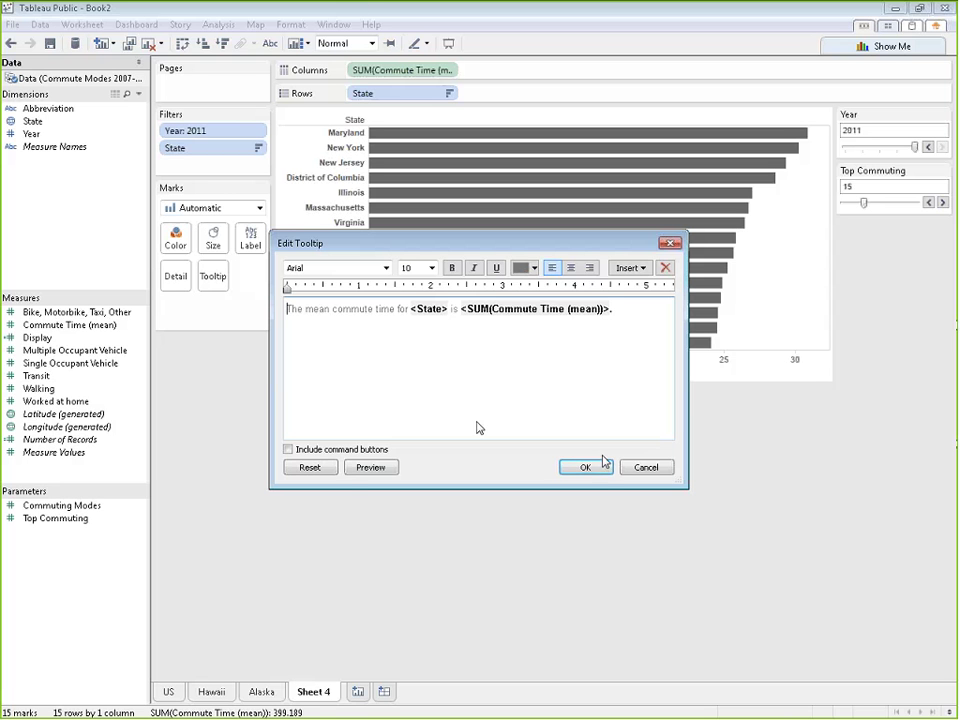
click(583, 468)
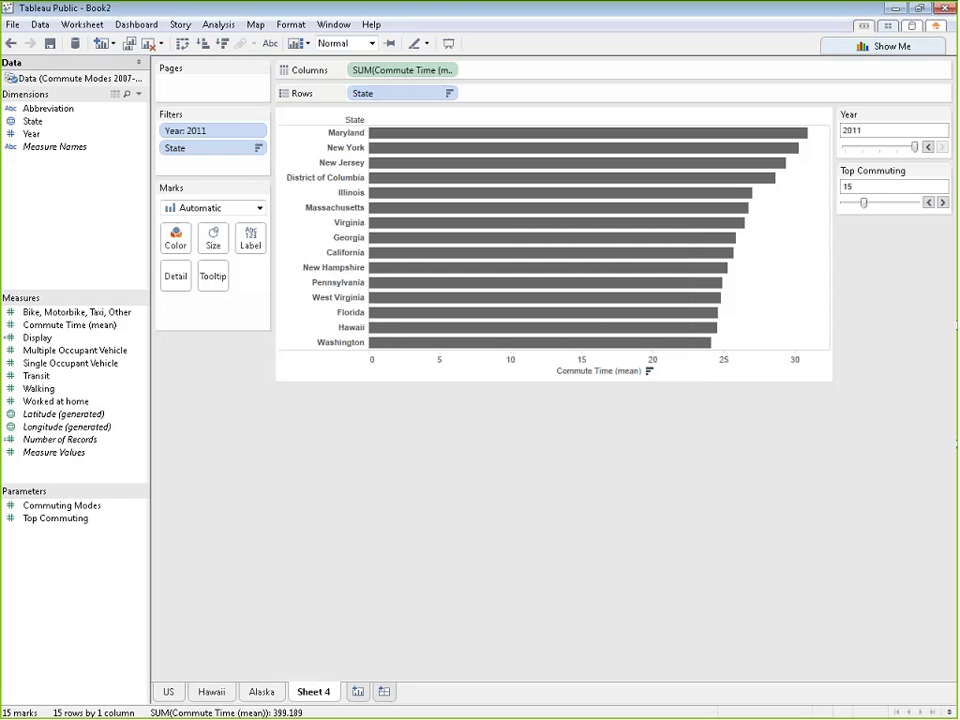
Step: Add "minutes" after the commute time field in the tooltip sentence, before the period, and apply the tooltip
mouse_move(578, 271)
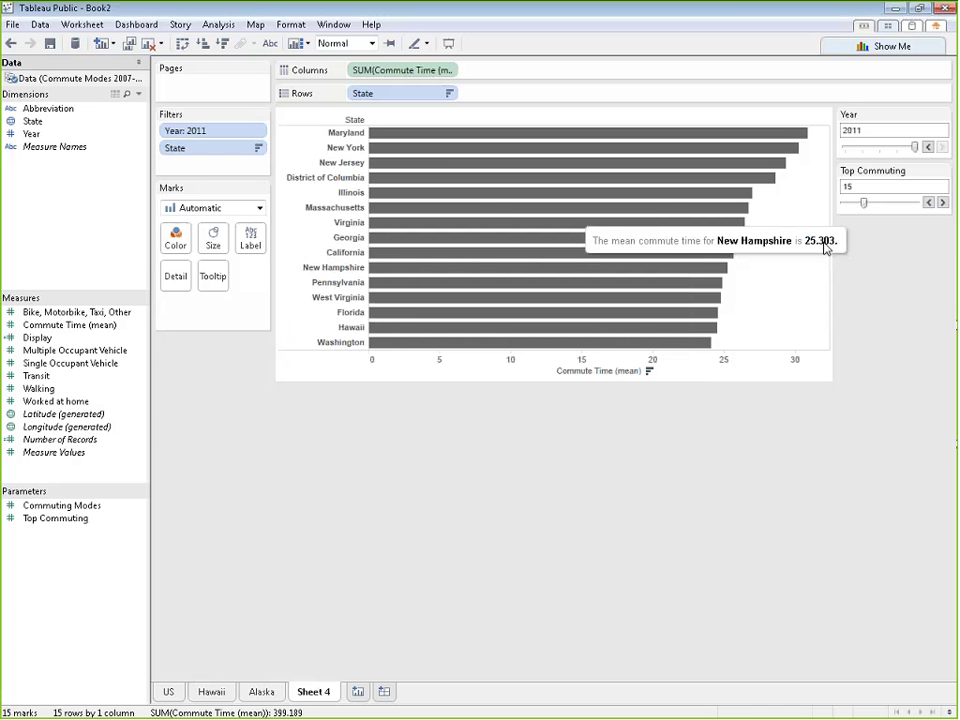
click(215, 279)
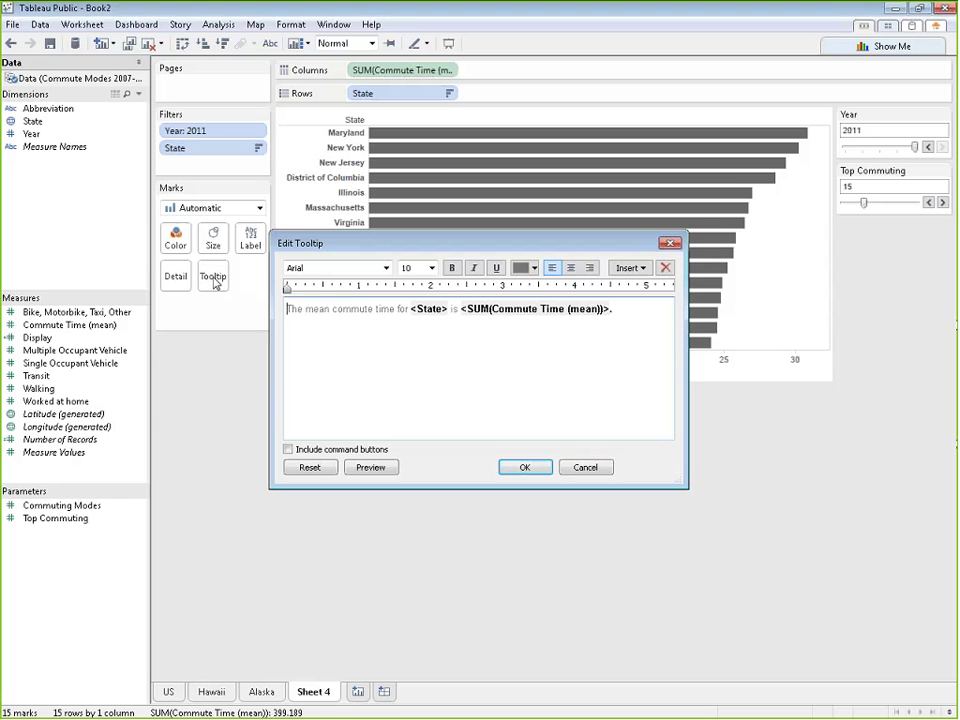
click(666, 313)
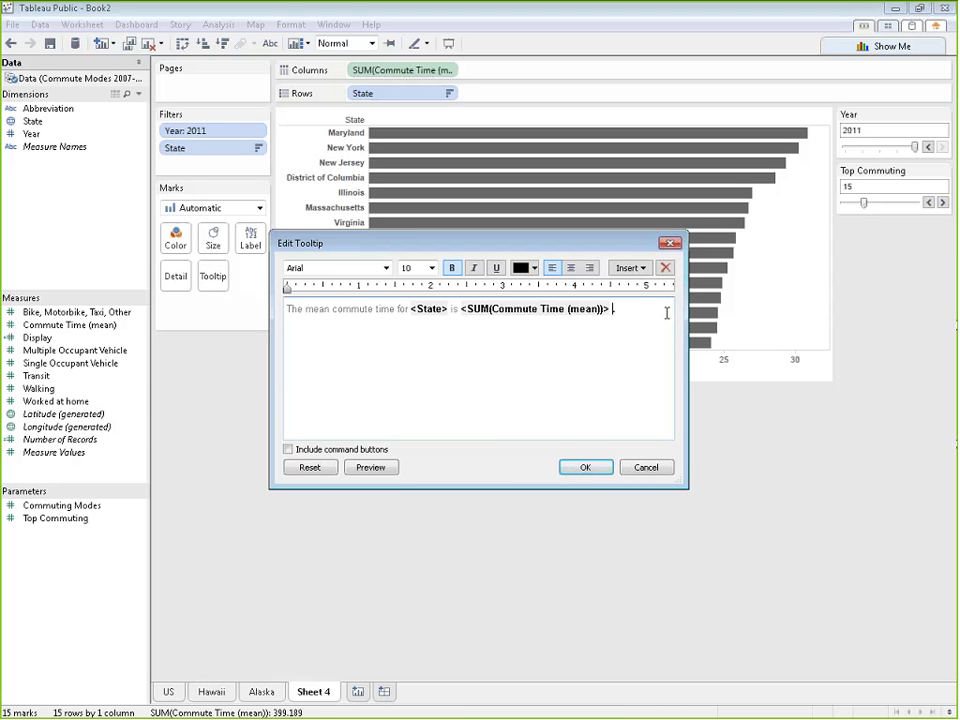
text(minutes)
click(585, 467)
mouse_move(668, 330)
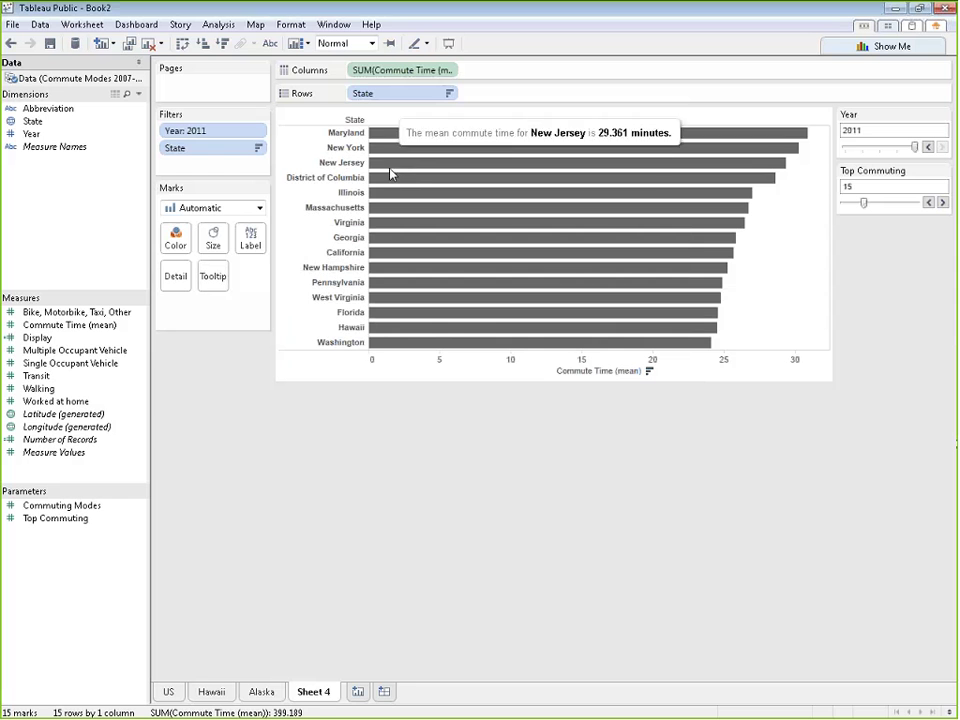
Step: Rename the Sheet 4 worksheet as "Total Commute Time by Year" and add a new worksheet
double_click(312, 692)
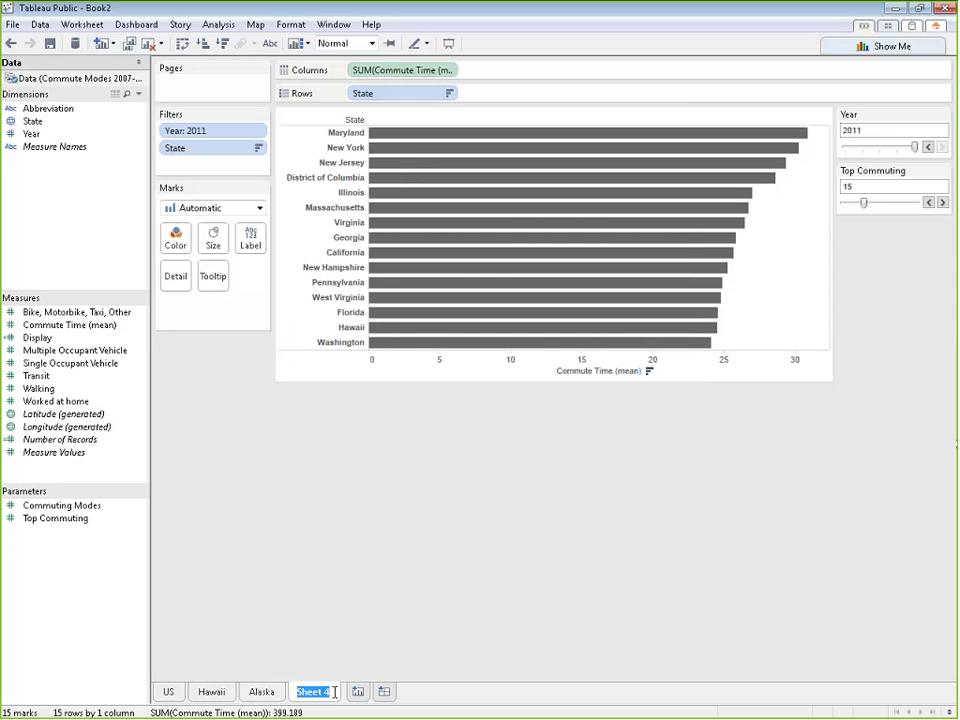
text(T)
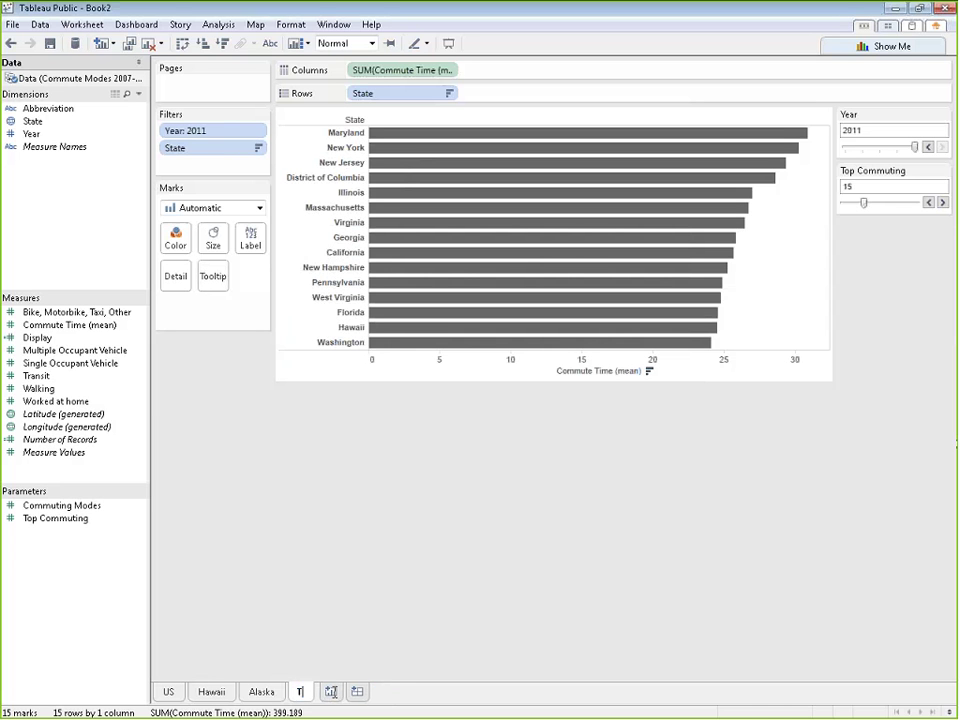
text(otal Co)
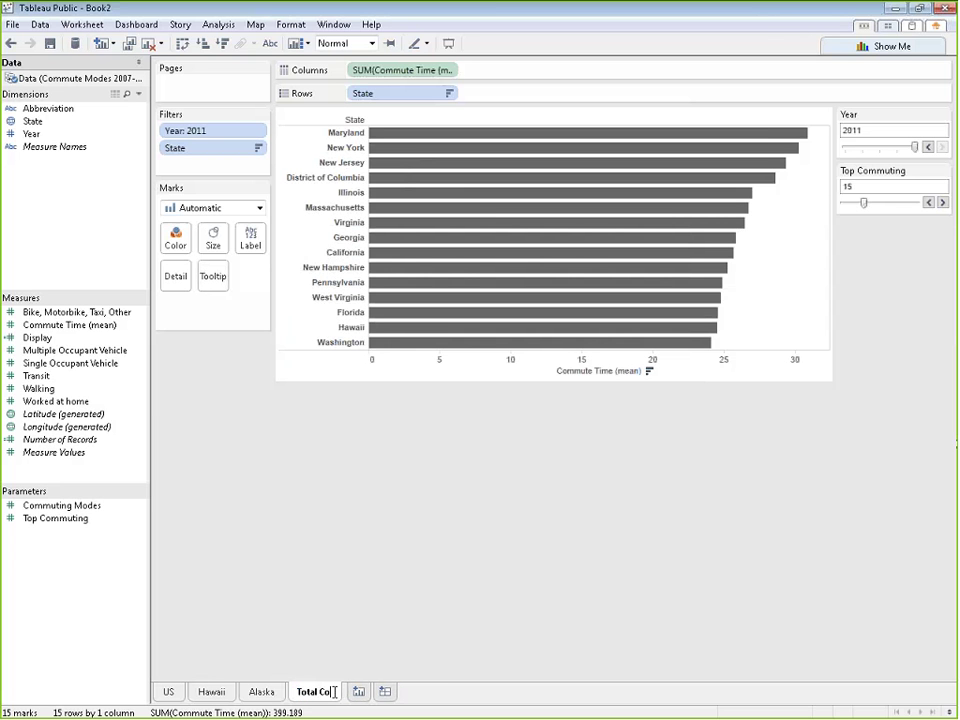
text(omute Time by Year)
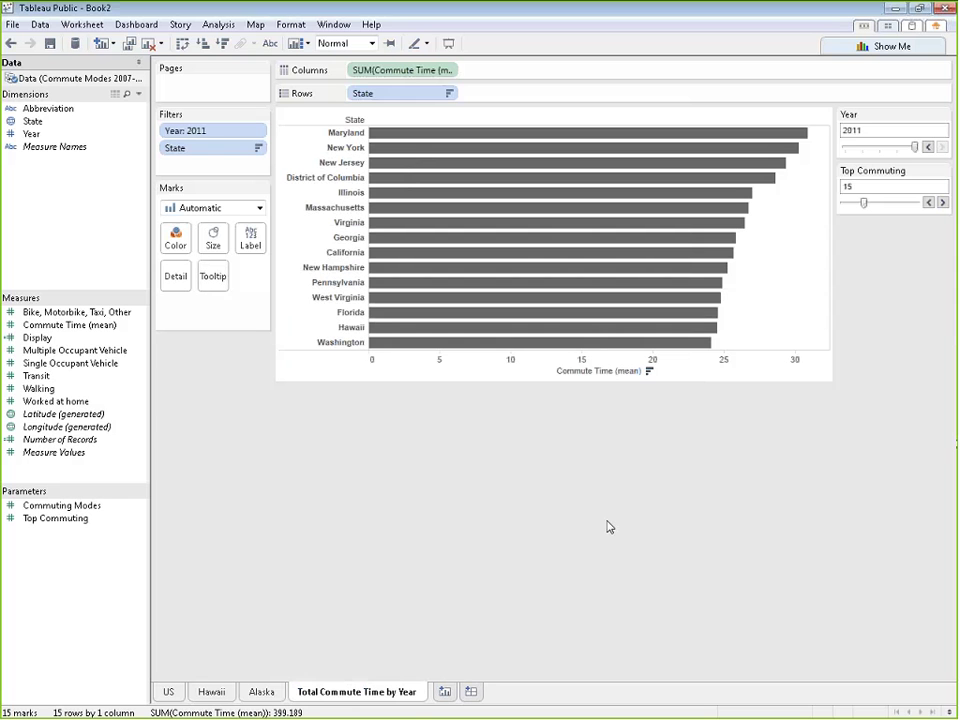
click(445, 692)
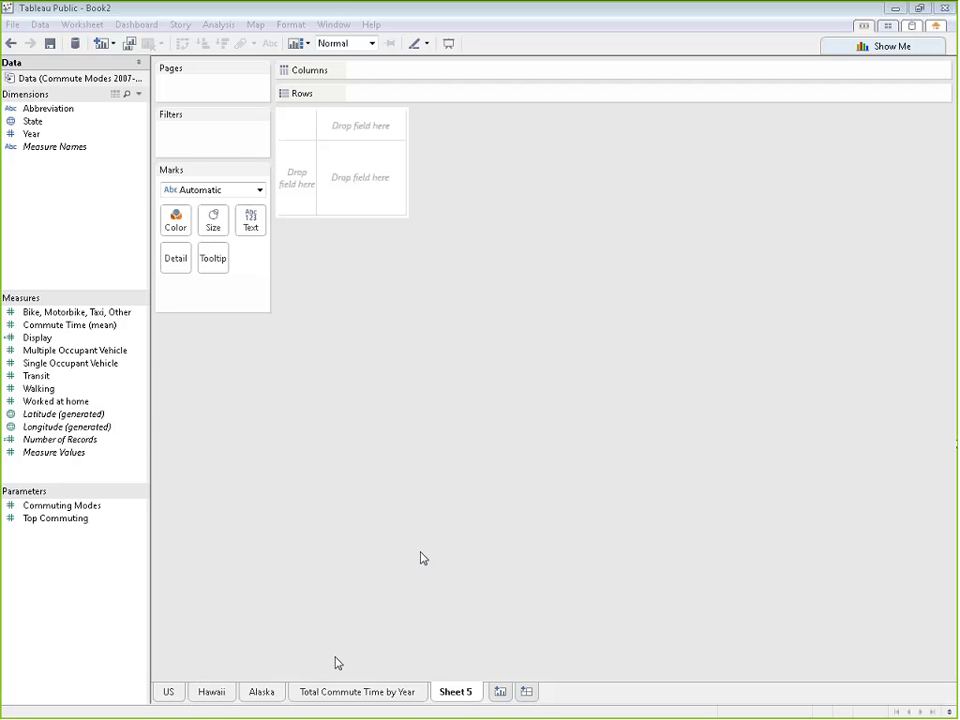
Step: From the Total Commute Time by Year sheet, set the default number format of Commute Time (mean) to Number (Custom) with 2 decimal places
click(357, 691)
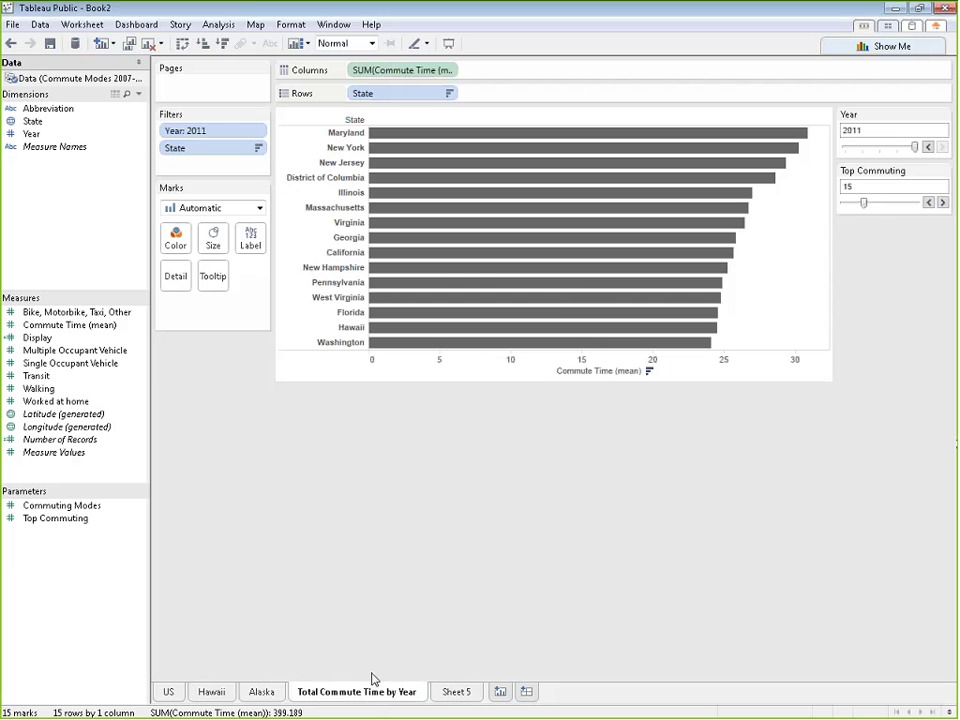
mouse_move(560, 284)
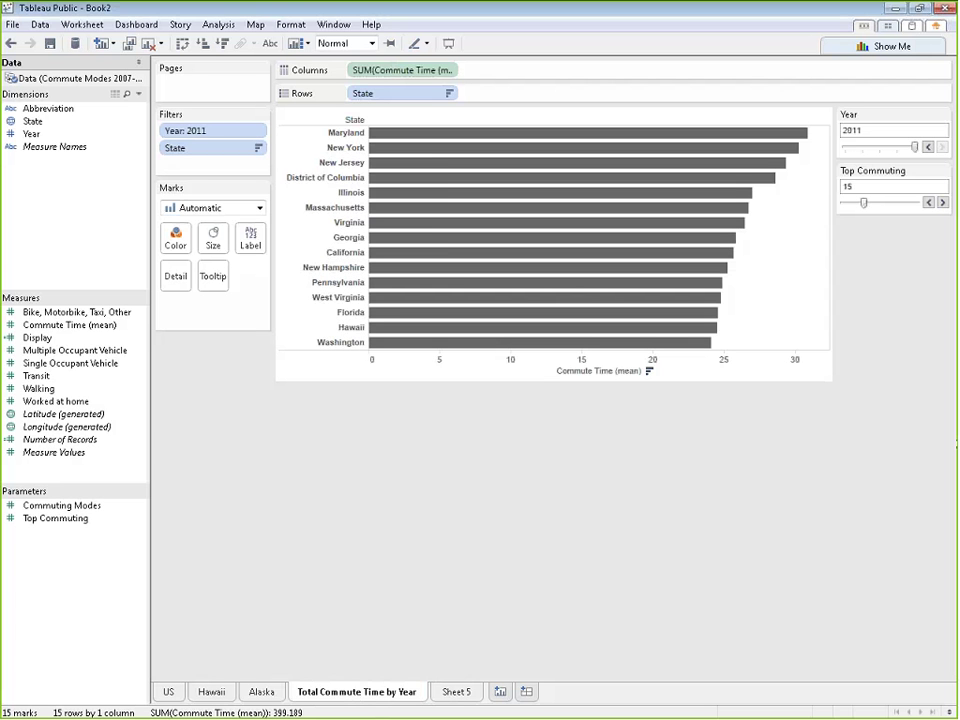
right_click(95, 331)
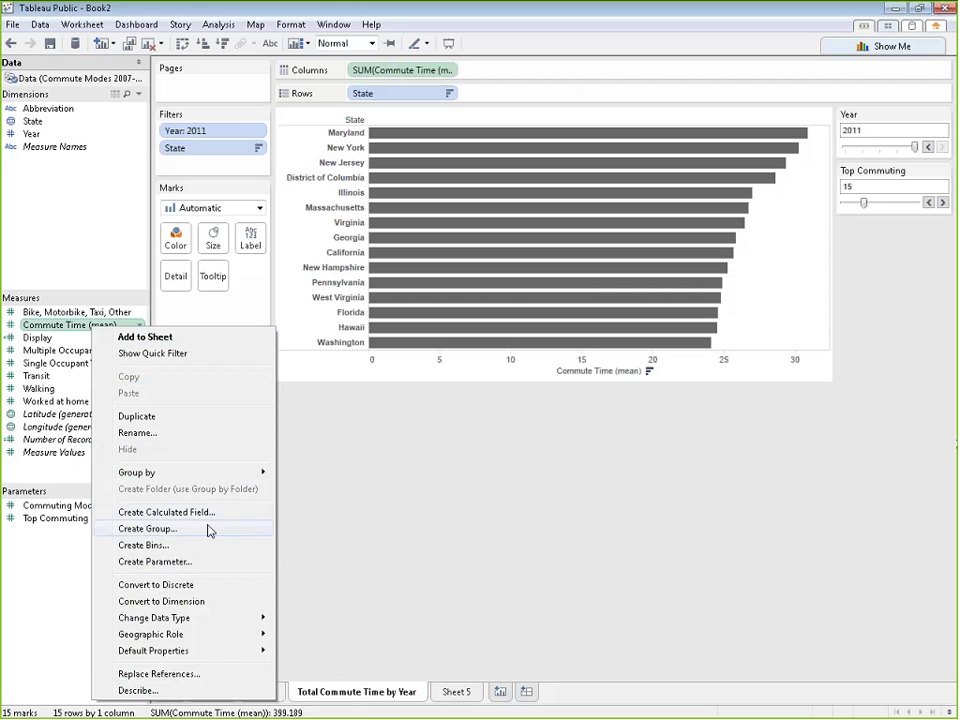
mouse_move(162, 655)
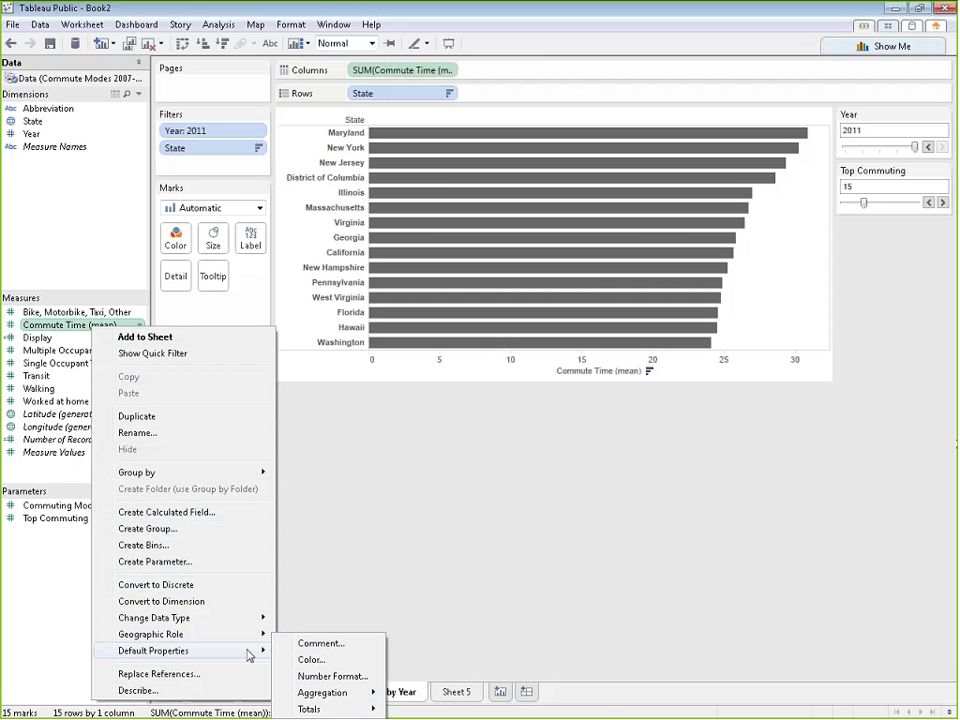
click(308, 676)
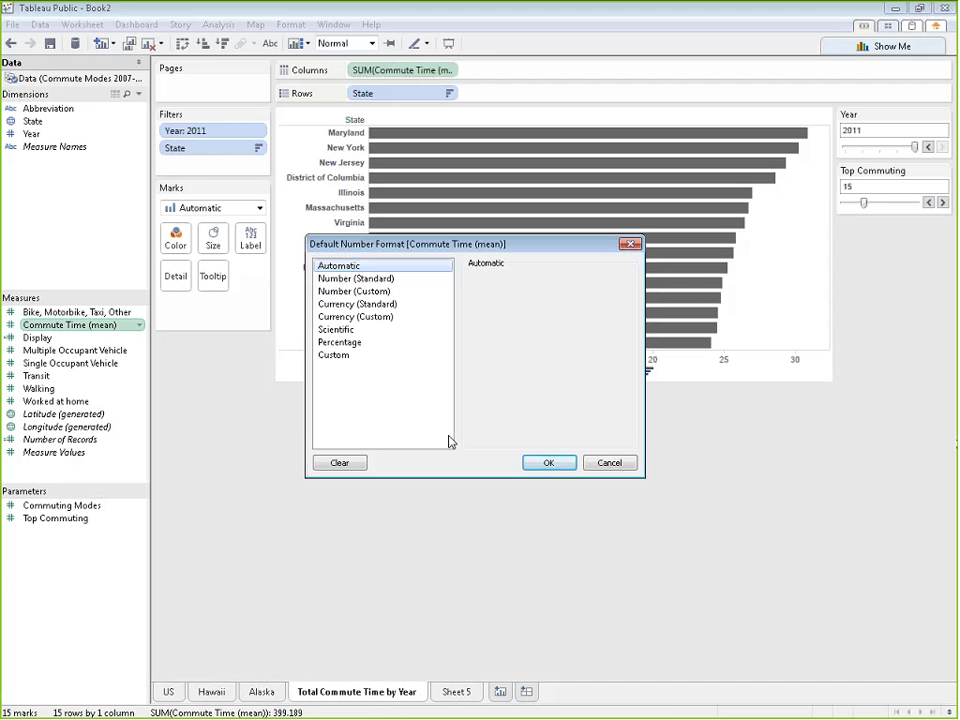
click(348, 292)
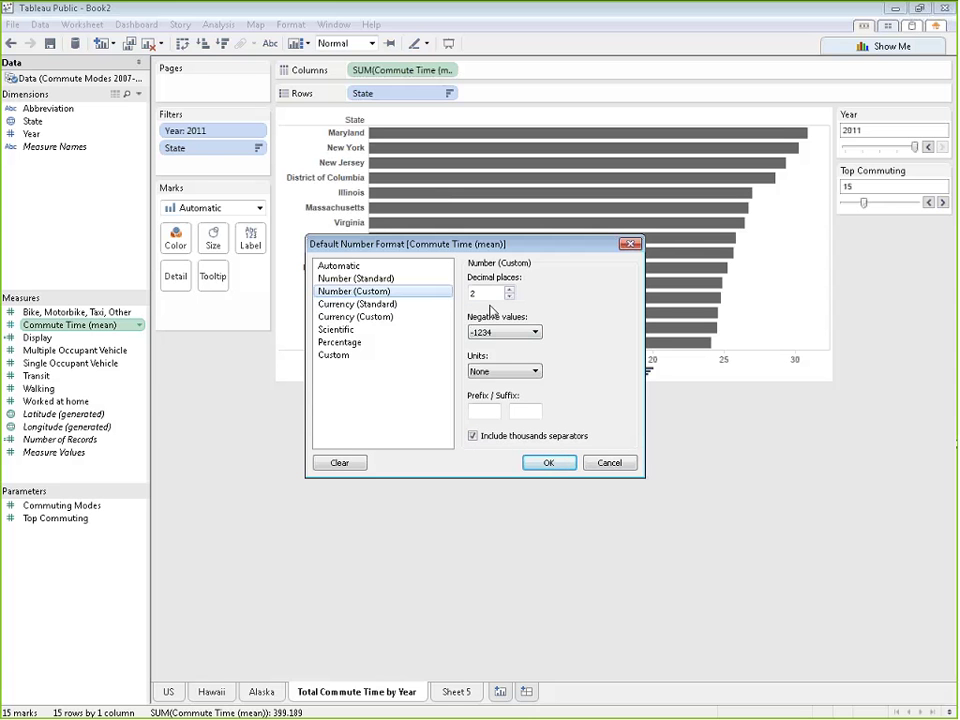
click(550, 464)
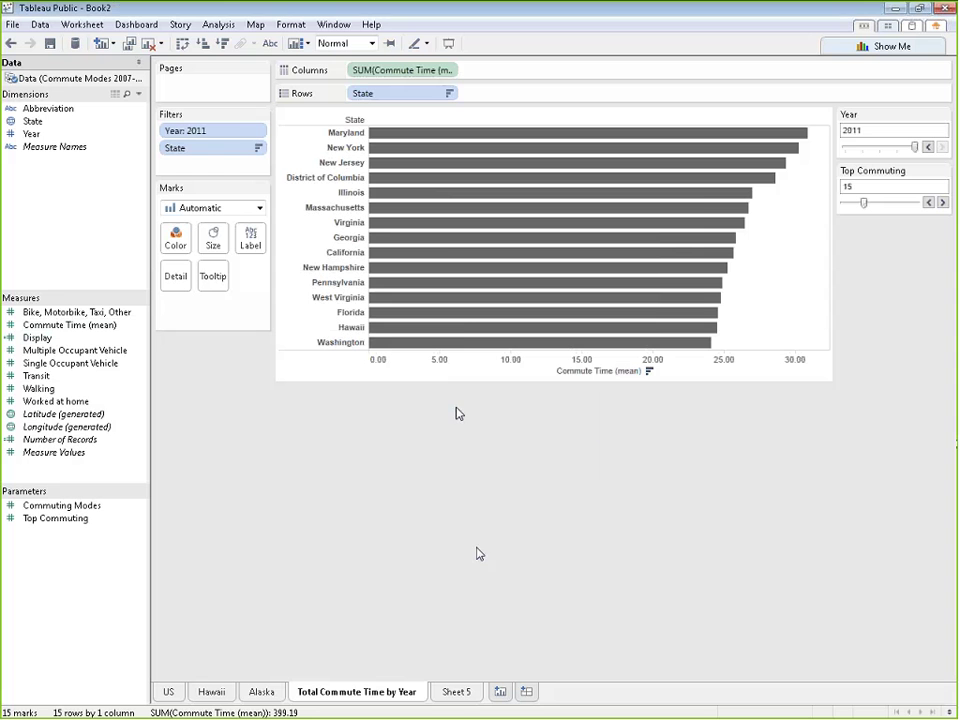
mouse_move(457, 333)
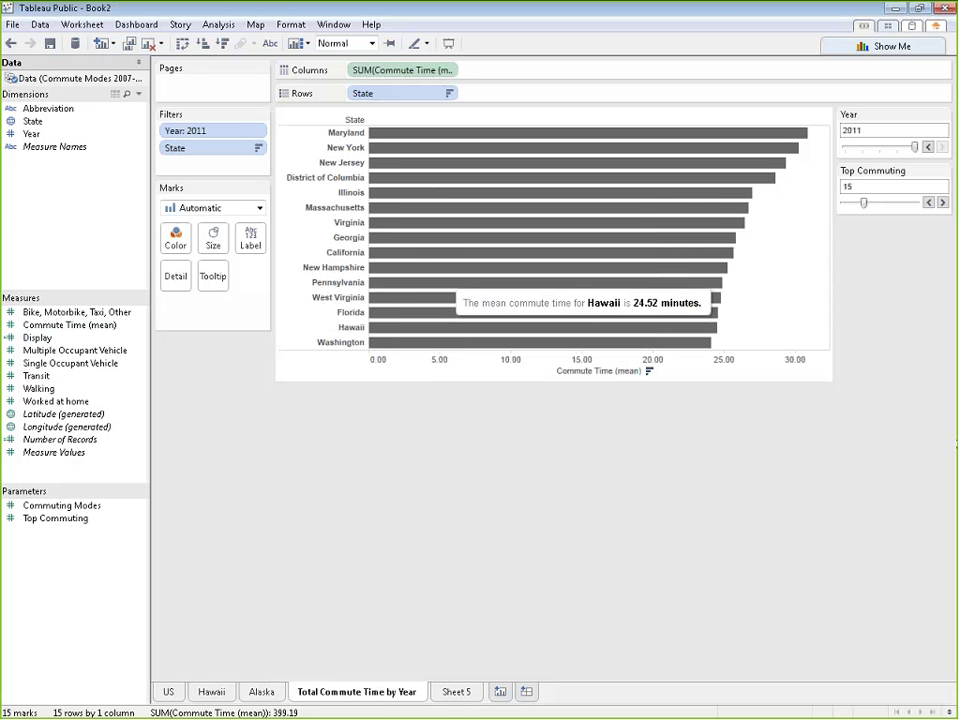
mouse_move(447, 245)
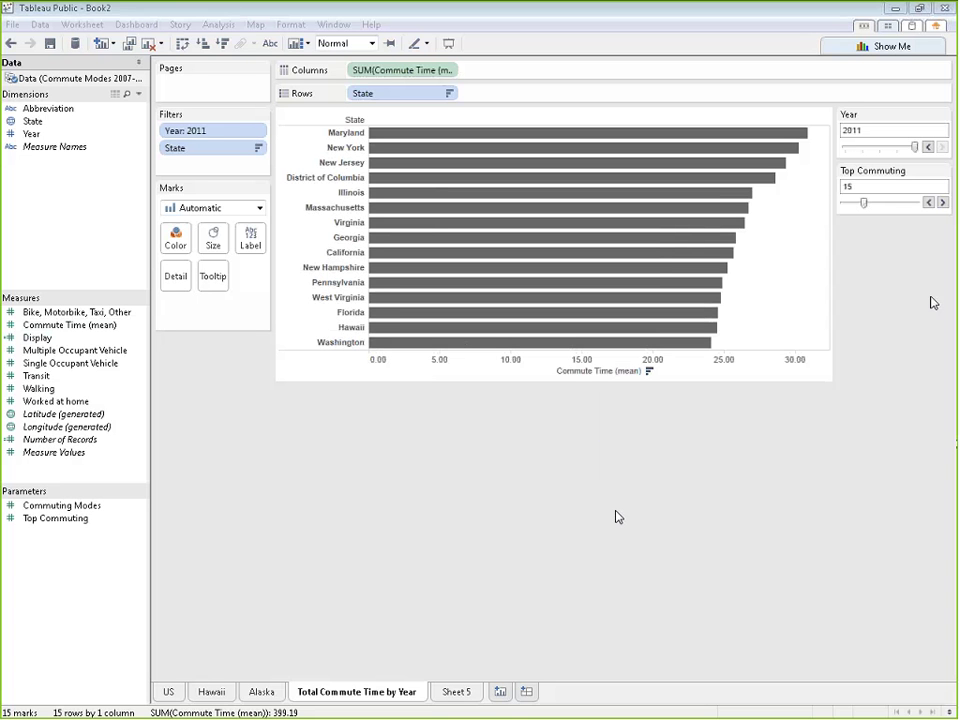
Step: On Sheet 5, build a bar chart with Measure Names on columns and Measure Values on rows
click(459, 696)
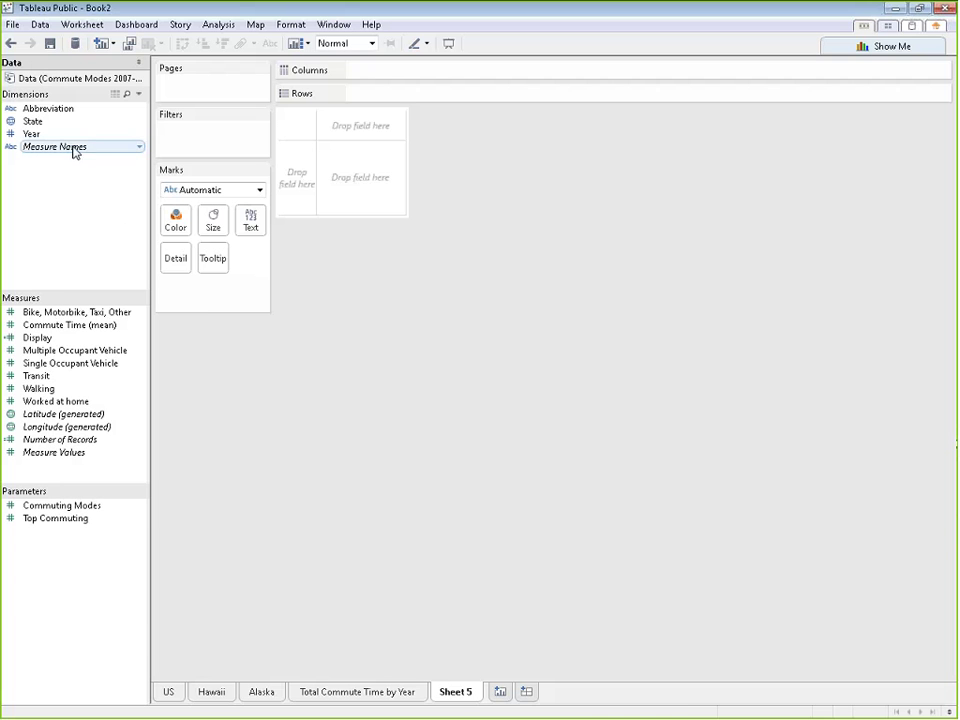
drag(75, 150, 422, 80)
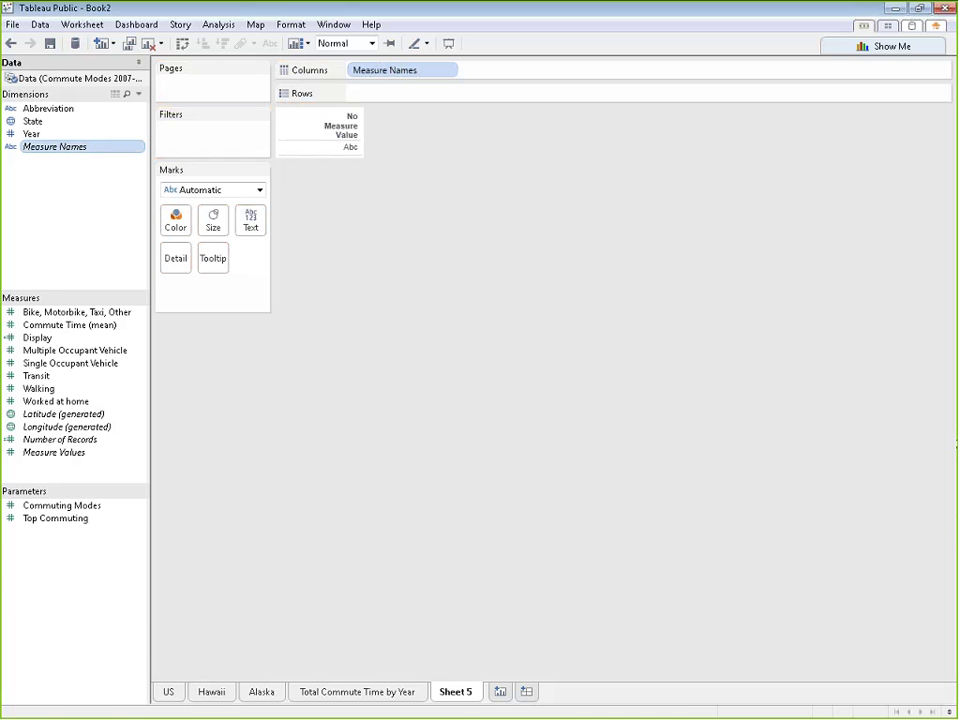
drag(55, 452, 394, 96)
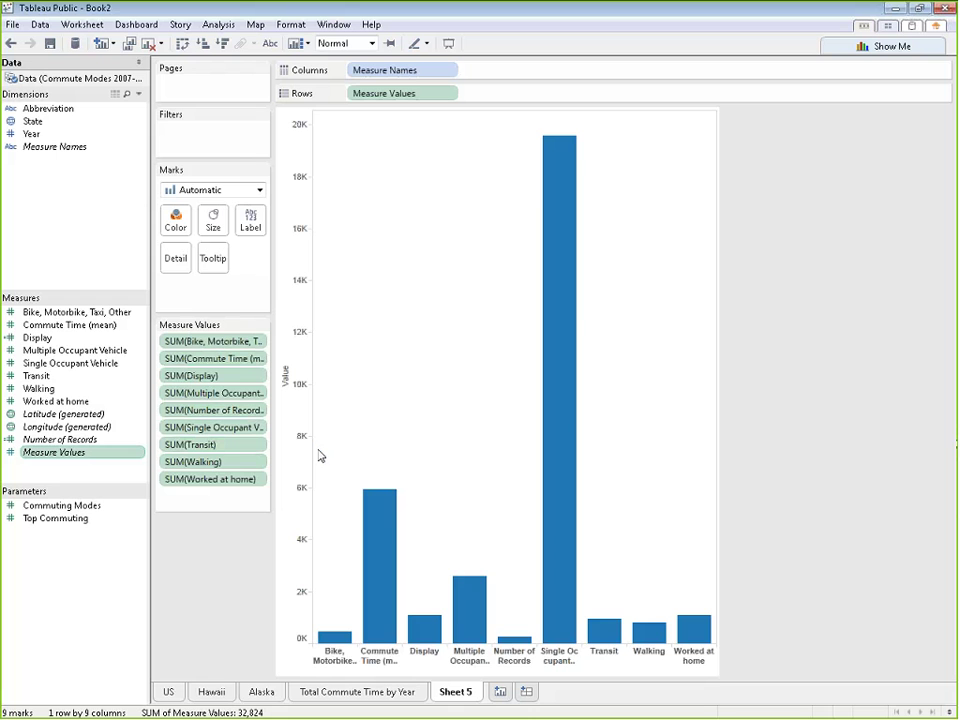
Step: Remove Number of Records, Display and Commute Time (mean) from the chart's measure values
mouse_move(501, 645)
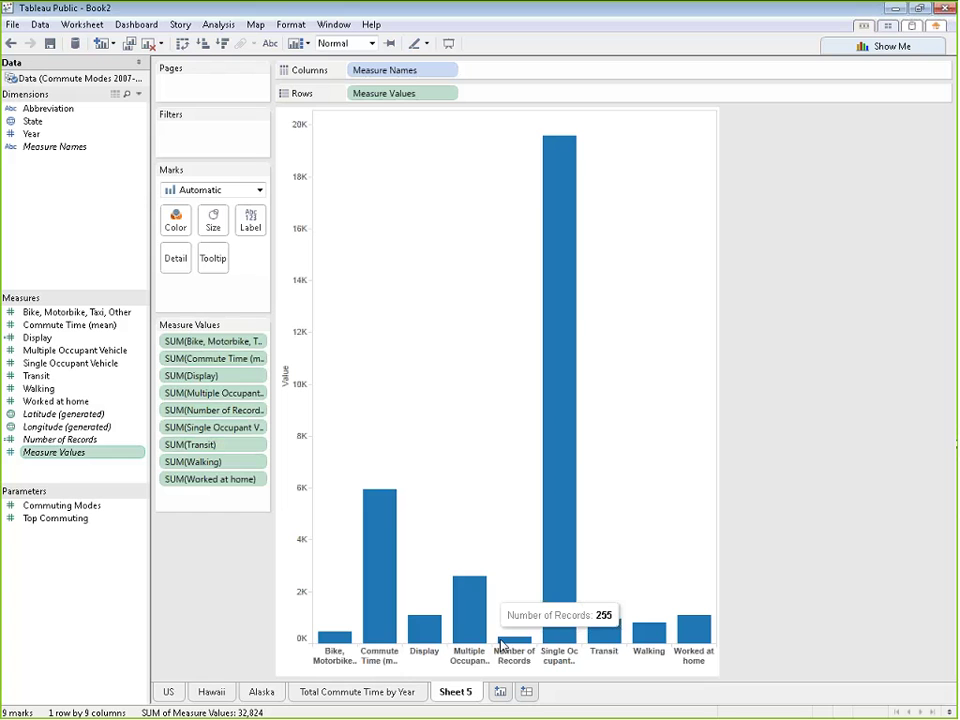
mouse_move(558, 483)
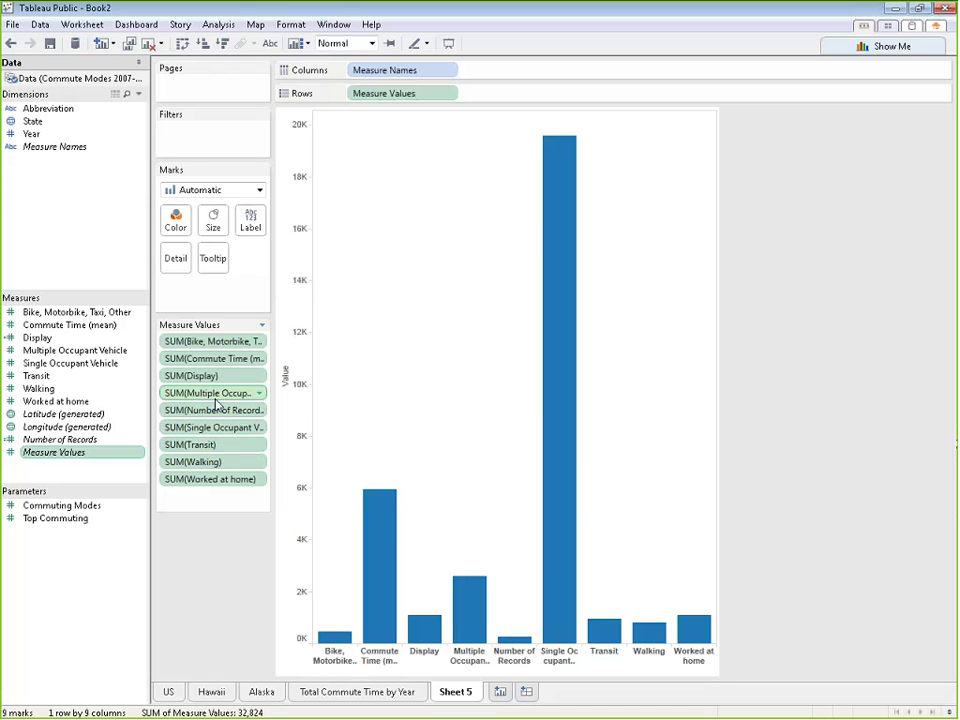
drag(254, 420, 135, 198)
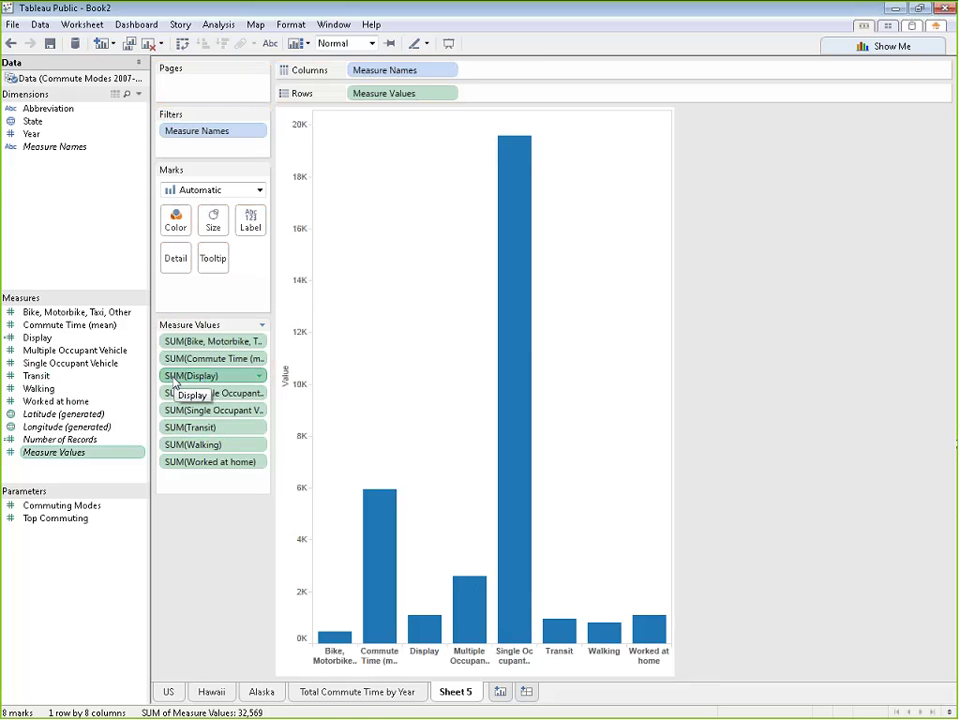
click(173, 379)
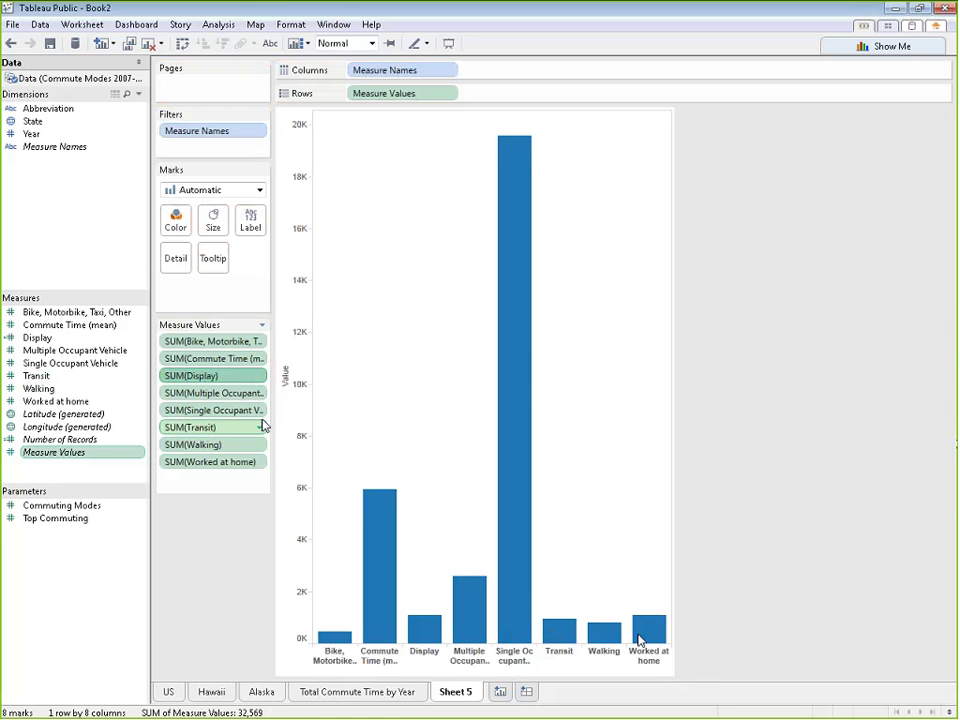
drag(233, 378, 55, 384)
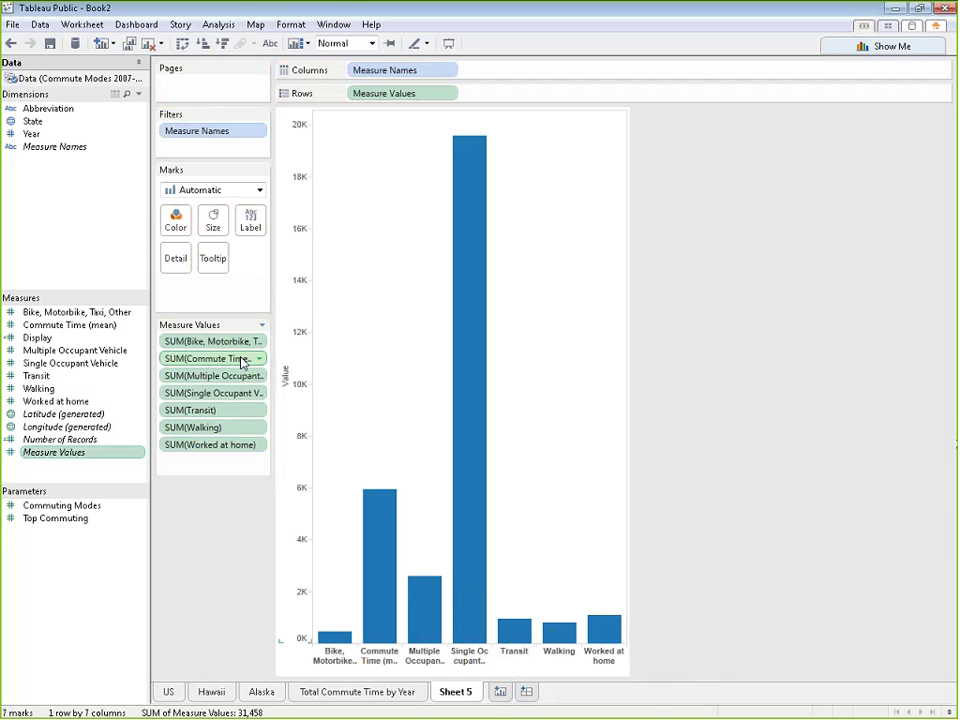
drag(238, 363, 80, 370)
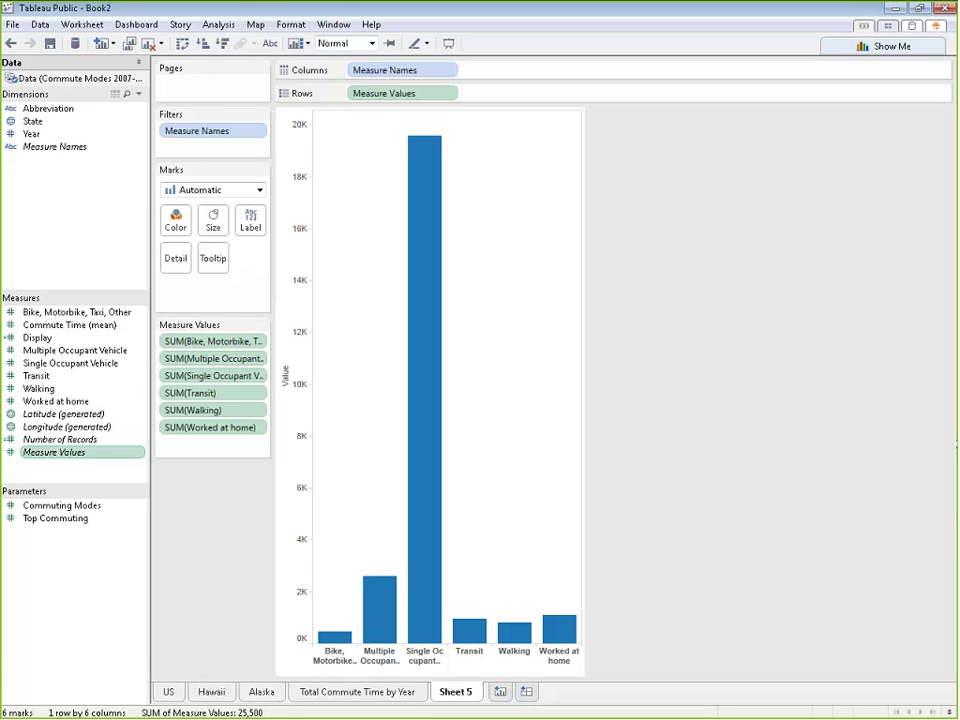
Step: Swap the chart's rows and columns to make the bars horizontal, and color the bars light gray
click(183, 44)
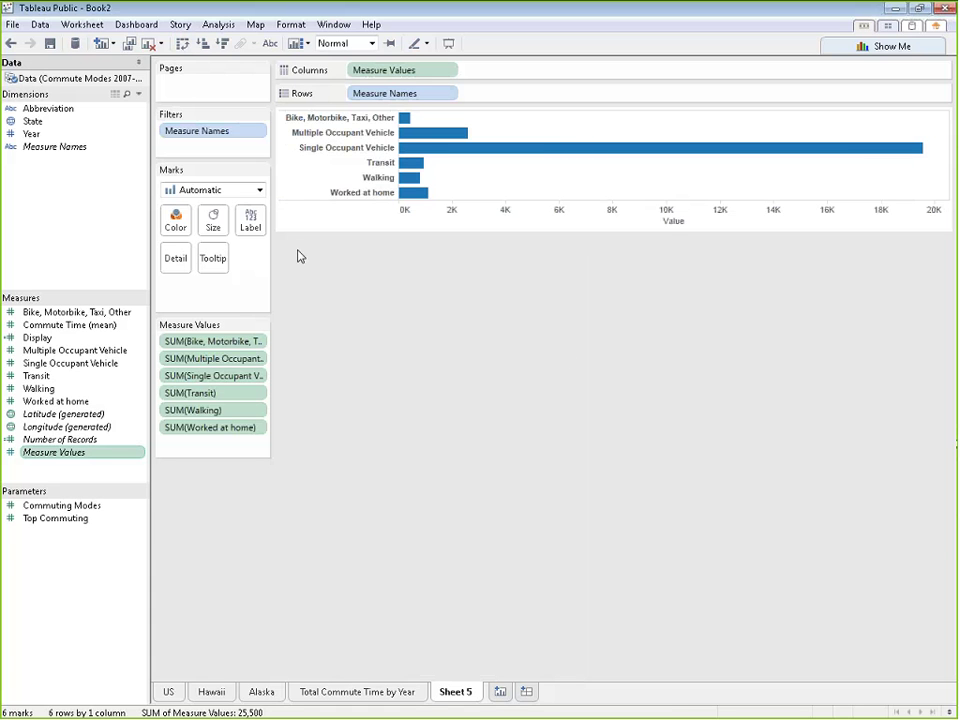
click(178, 220)
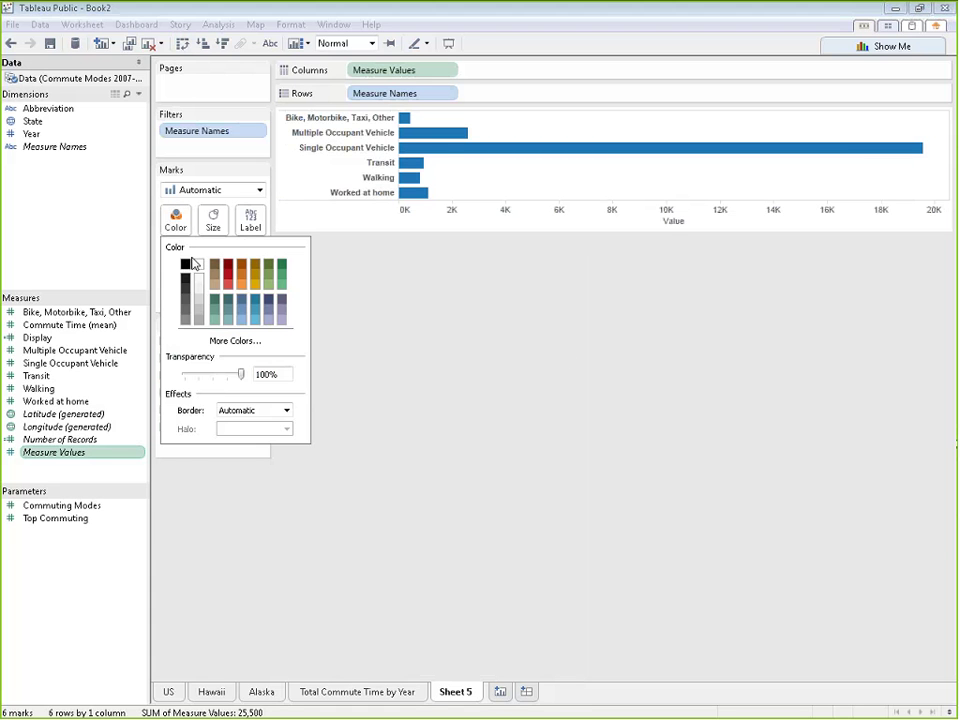
click(199, 310)
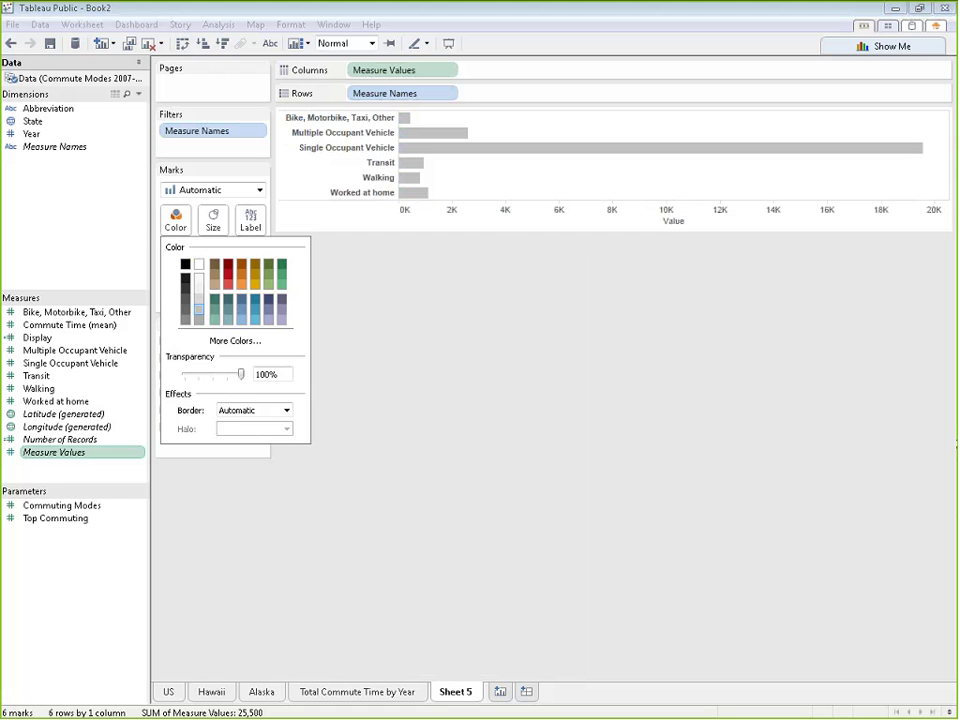
click(585, 358)
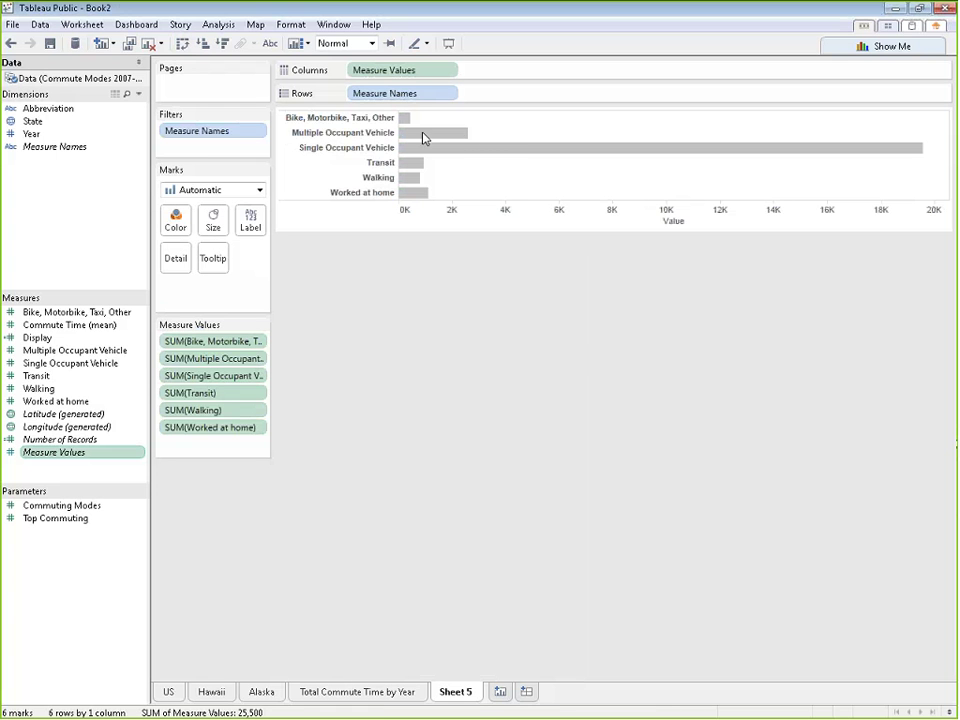
Step: Label each commuting mode bar with its Measure Values amount
mouse_move(483, 153)
drag(64, 456, 251, 221)
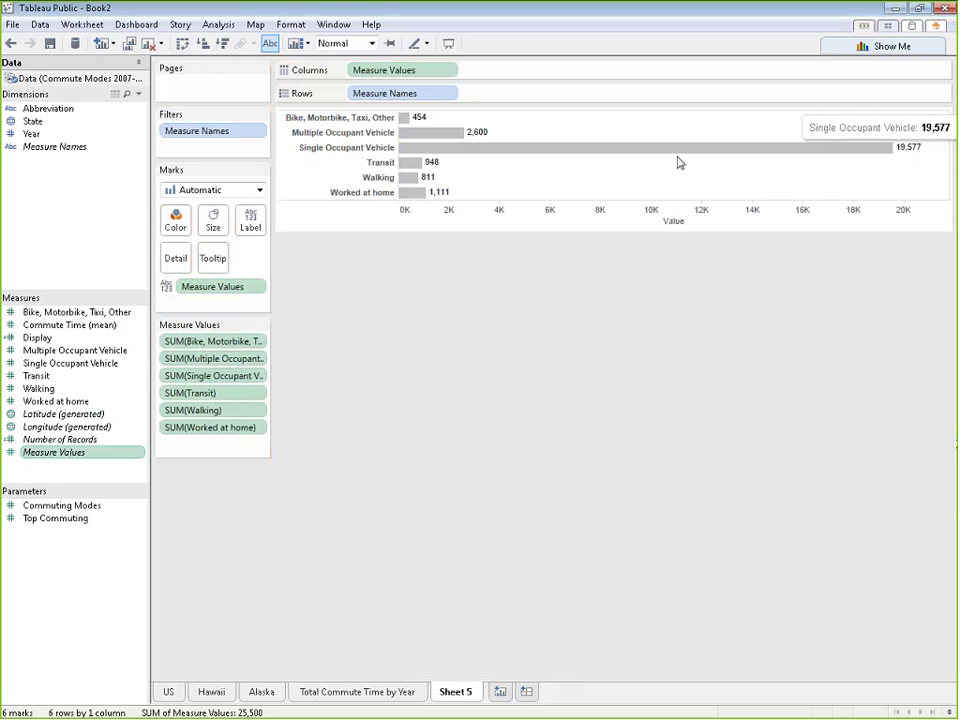
mouse_move(415, 170)
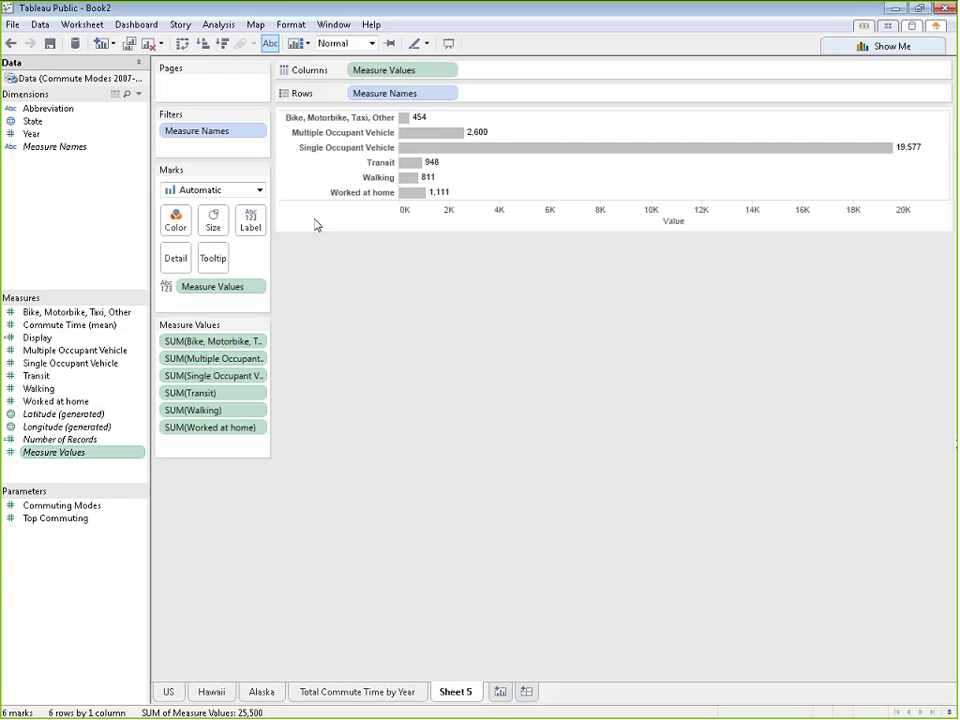
Step: Append a % sign to the Measure Values labels on the bars and hide the chart's Value axis header
click(252, 224)
click(446, 311)
click(257, 228)
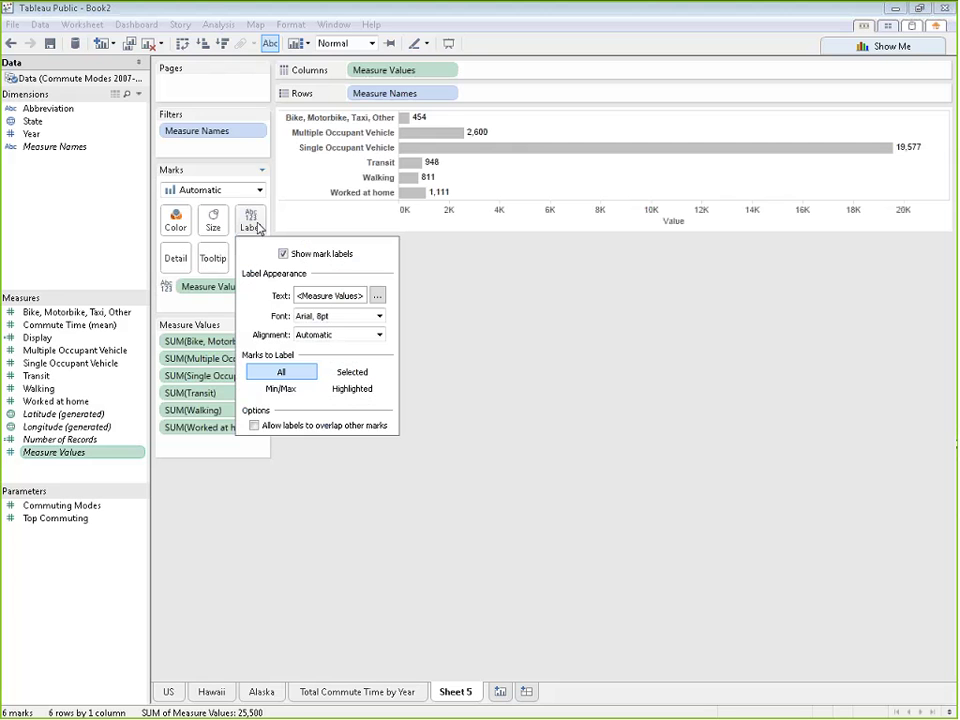
click(379, 297)
click(533, 302)
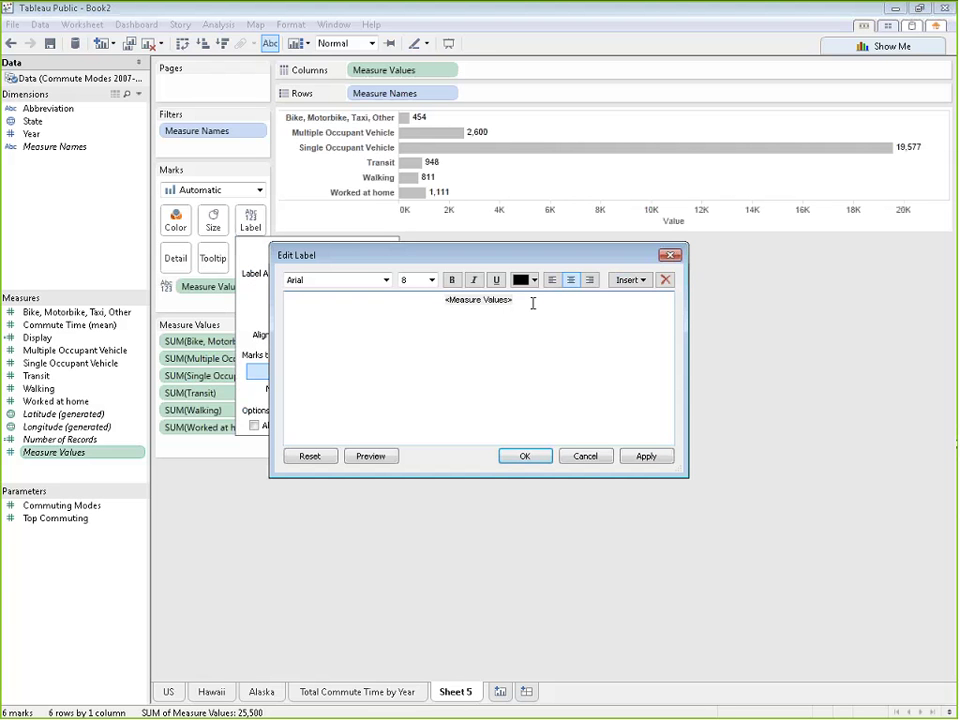
text(%)
click(648, 458)
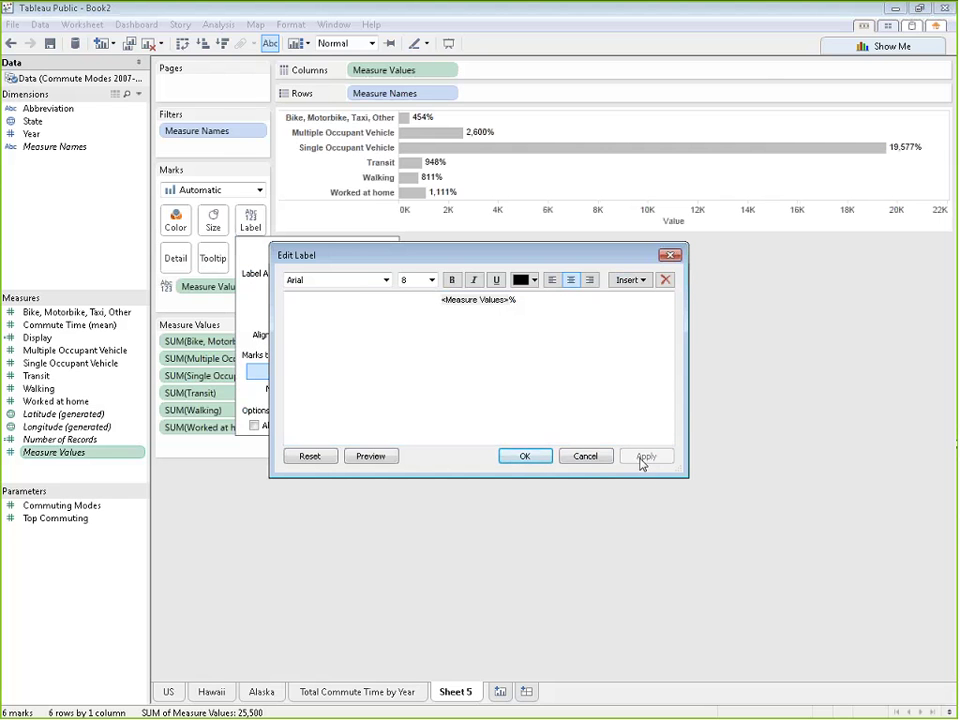
click(525, 457)
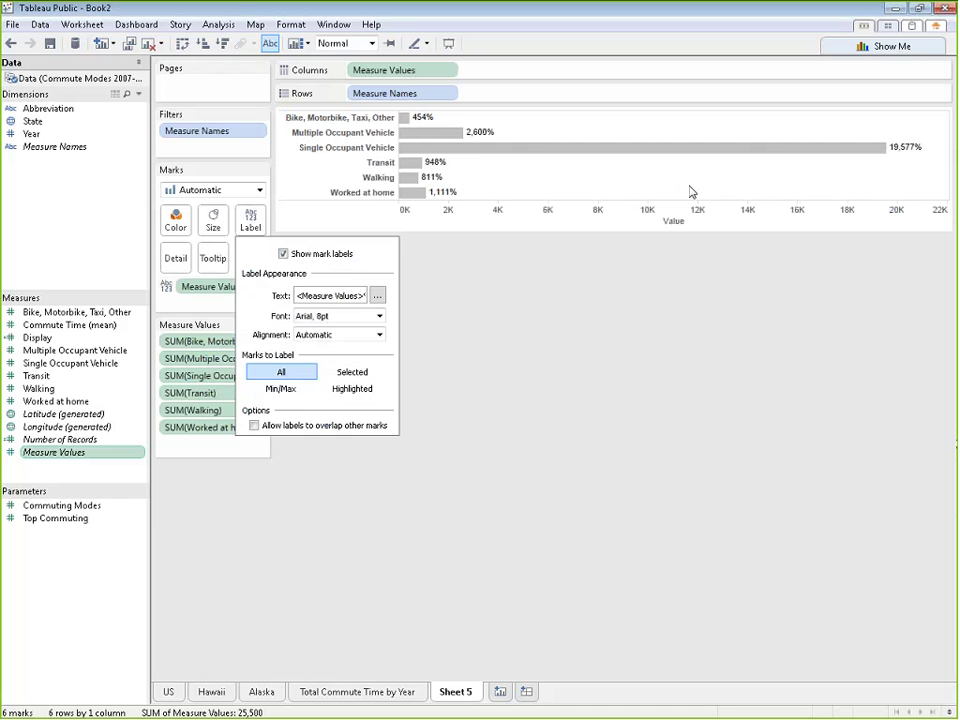
click(688, 358)
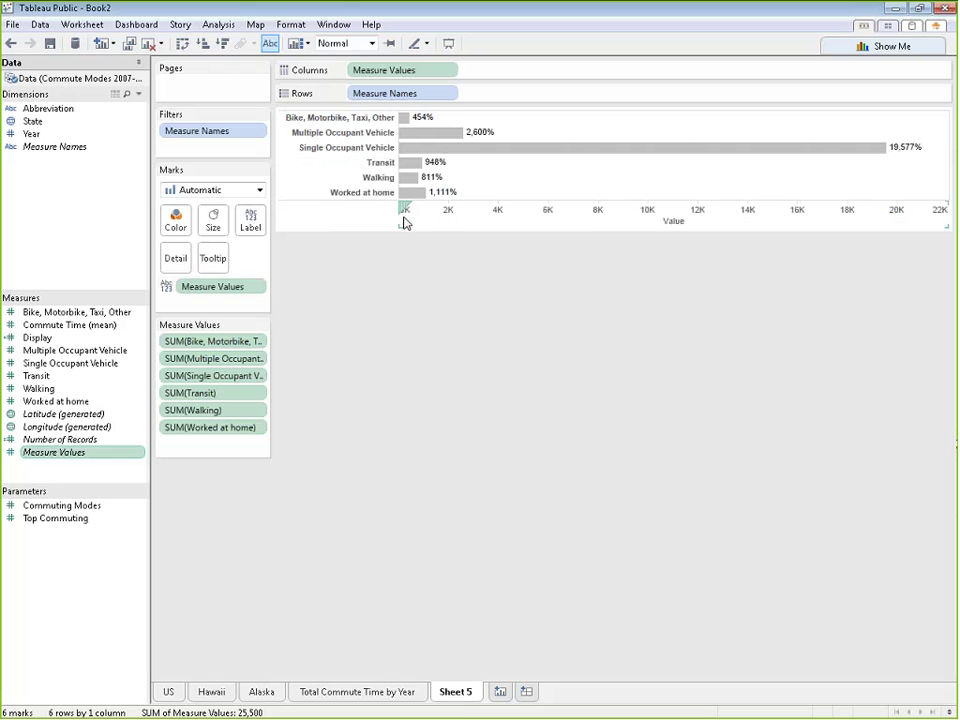
right_click(544, 229)
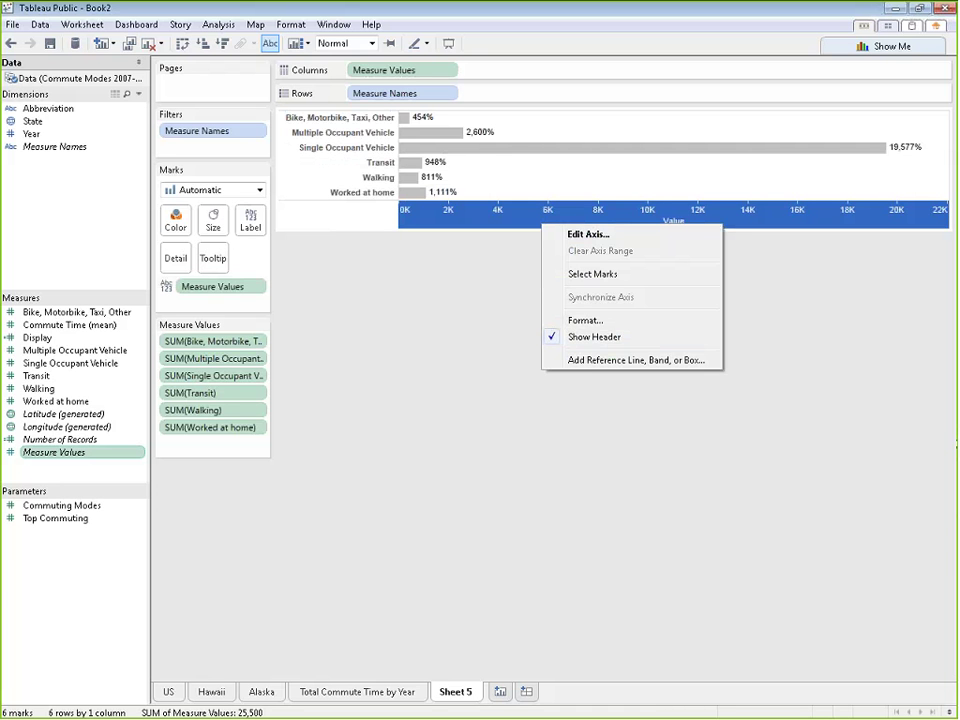
click(575, 341)
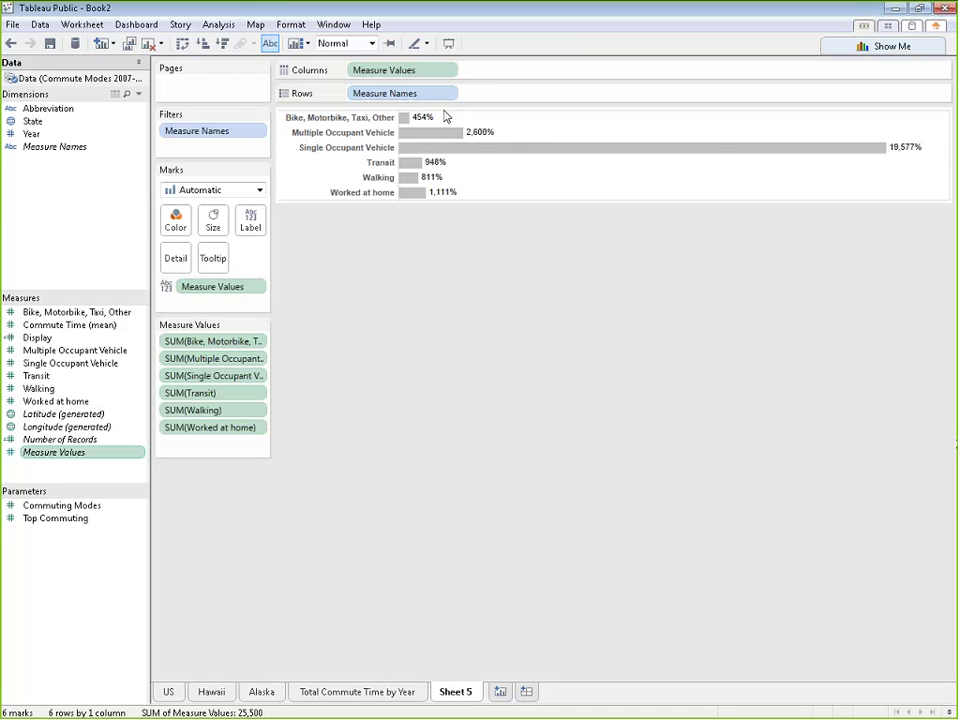
Step: Clear all text from the chart's tooltip and turn off its command buttons
mouse_move(424, 120)
mouse_move(417, 166)
click(213, 259)
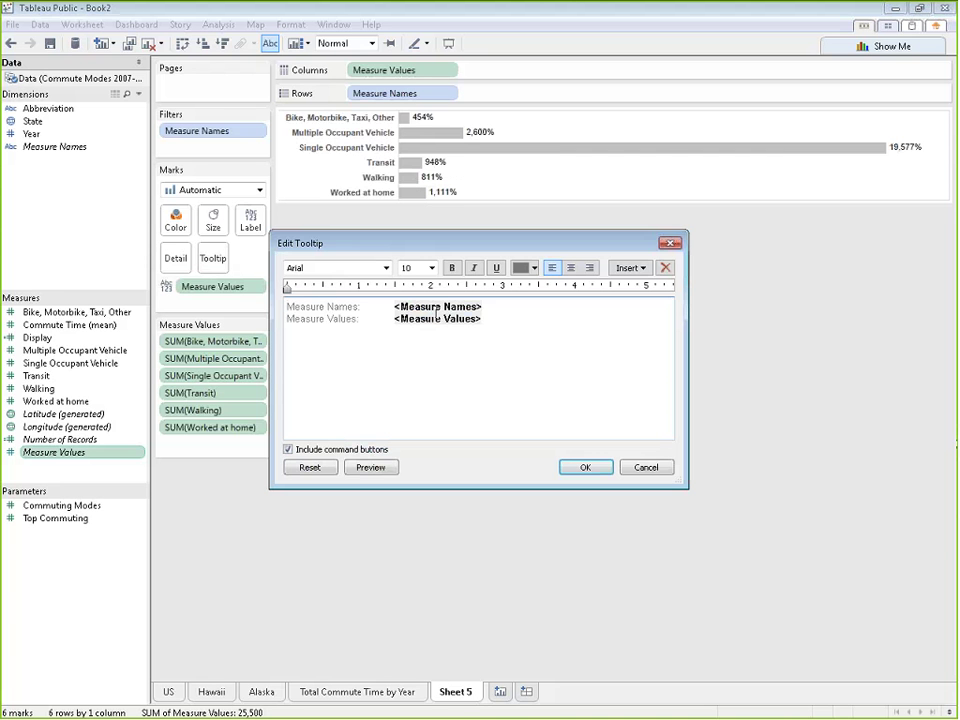
key(ctrl+a)
key(Delete)
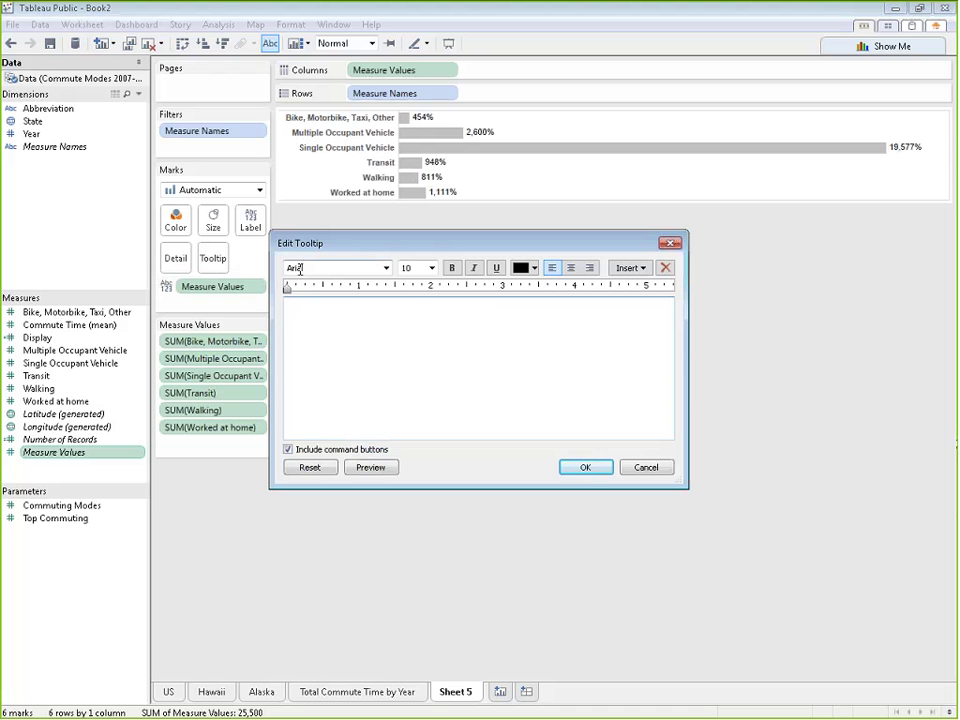
click(288, 449)
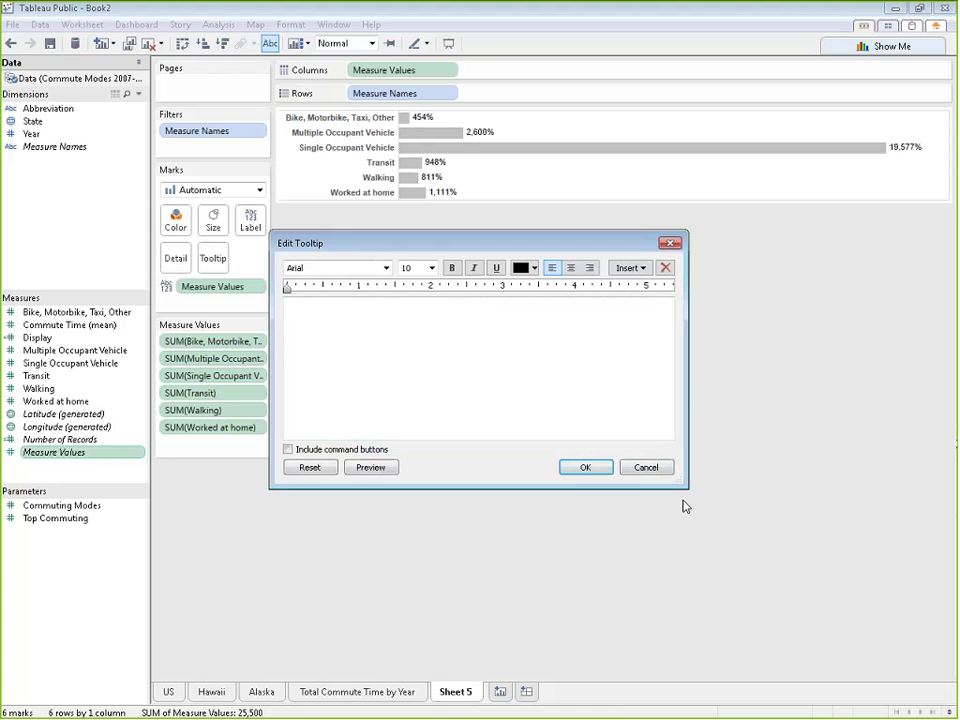
click(585, 468)
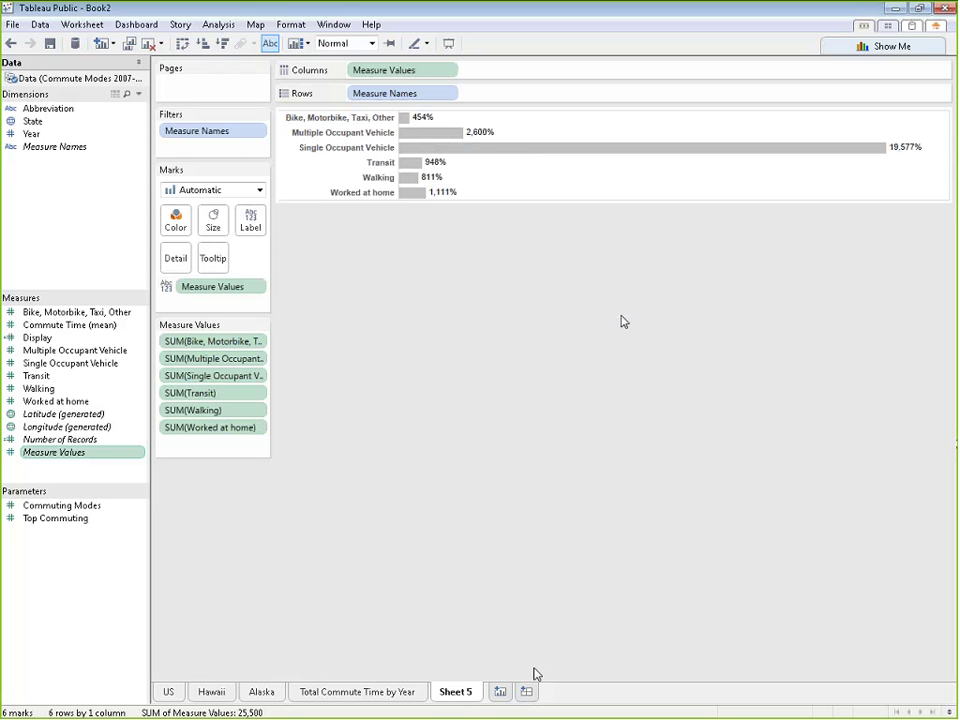
Step: Rename the Sheet 5 worksheet to State Commute Types
double_click(463, 692)
text(Sta)
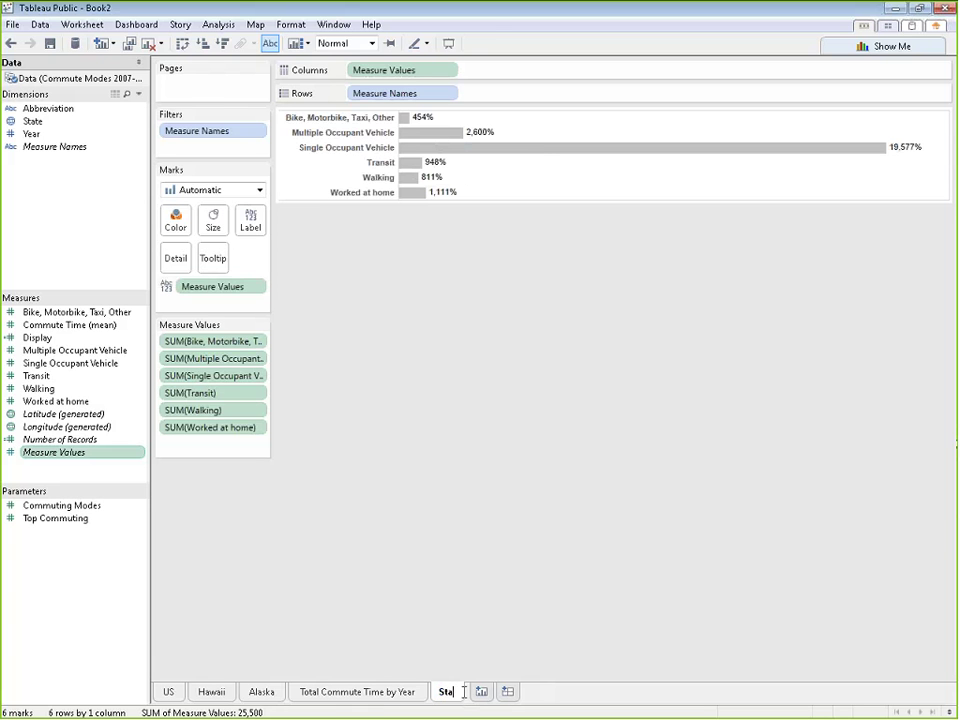
text(te Co)
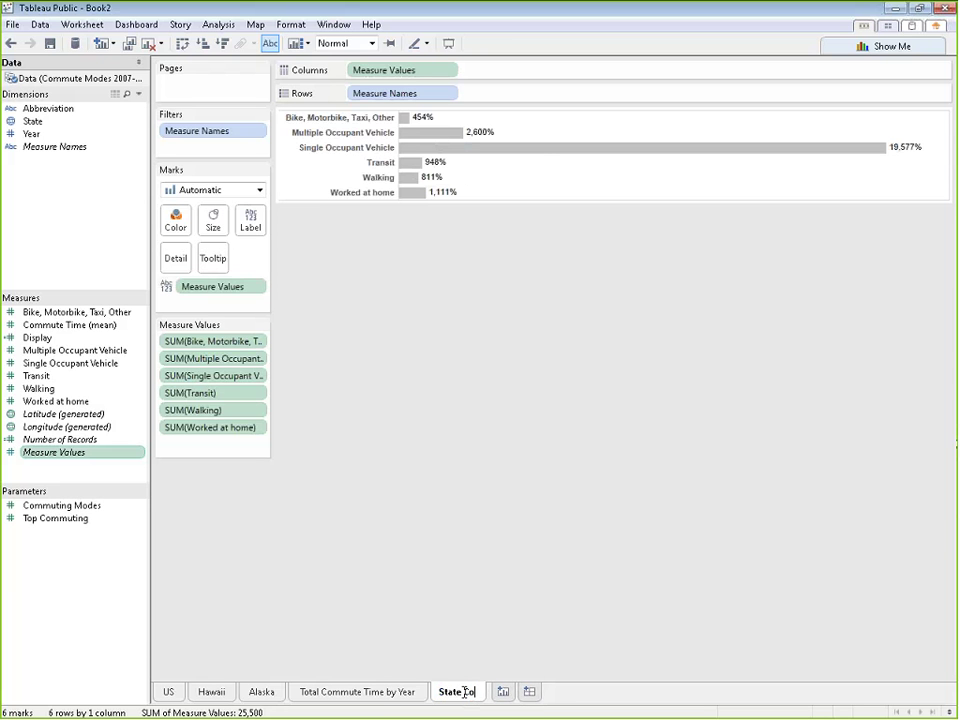
text(mmute Types)
key(Return)
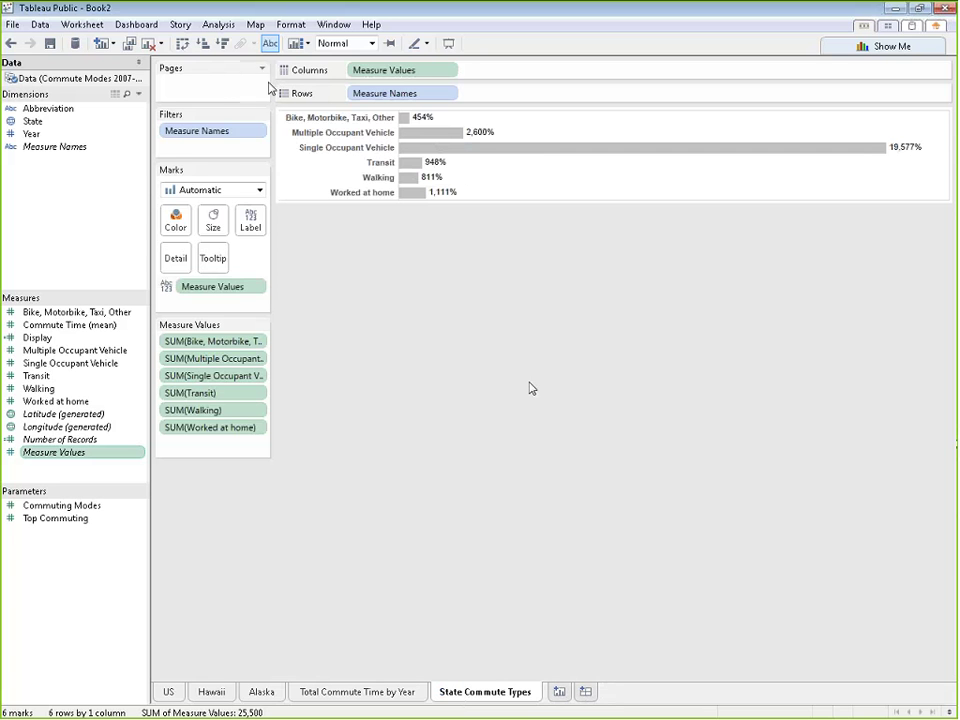
Step: Create a new dashboard and set its size to Exactly with a width of 800
click(137, 25)
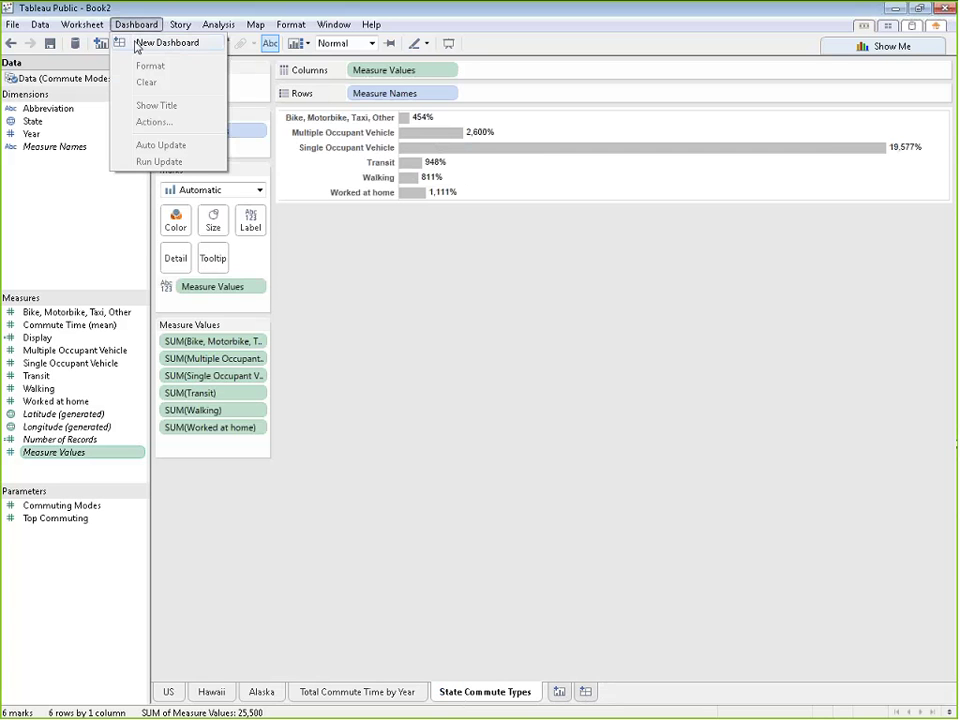
click(486, 340)
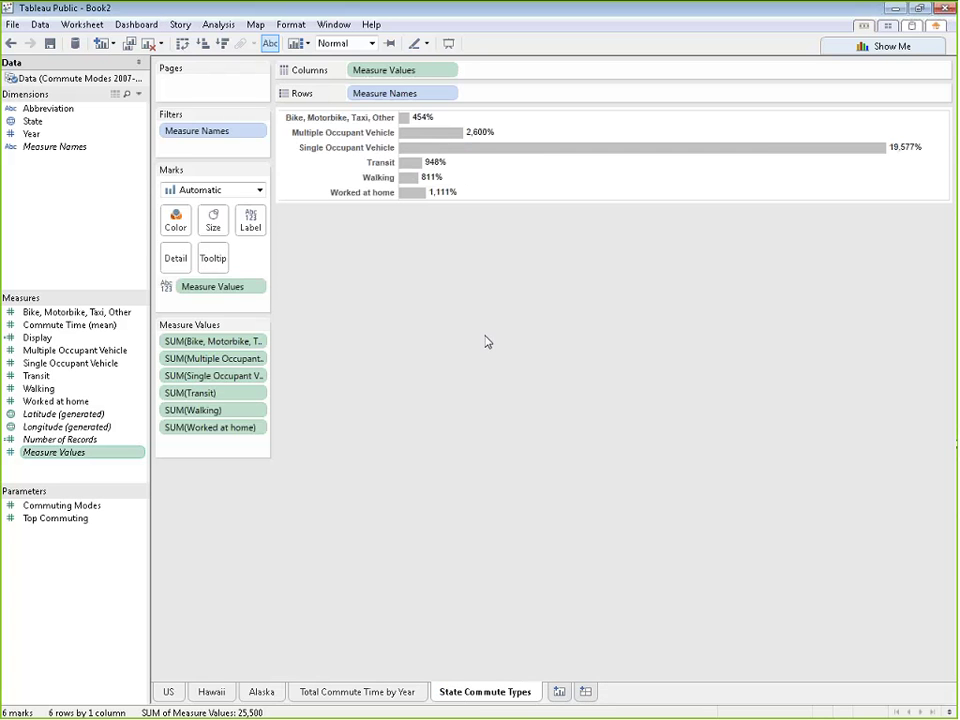
click(587, 692)
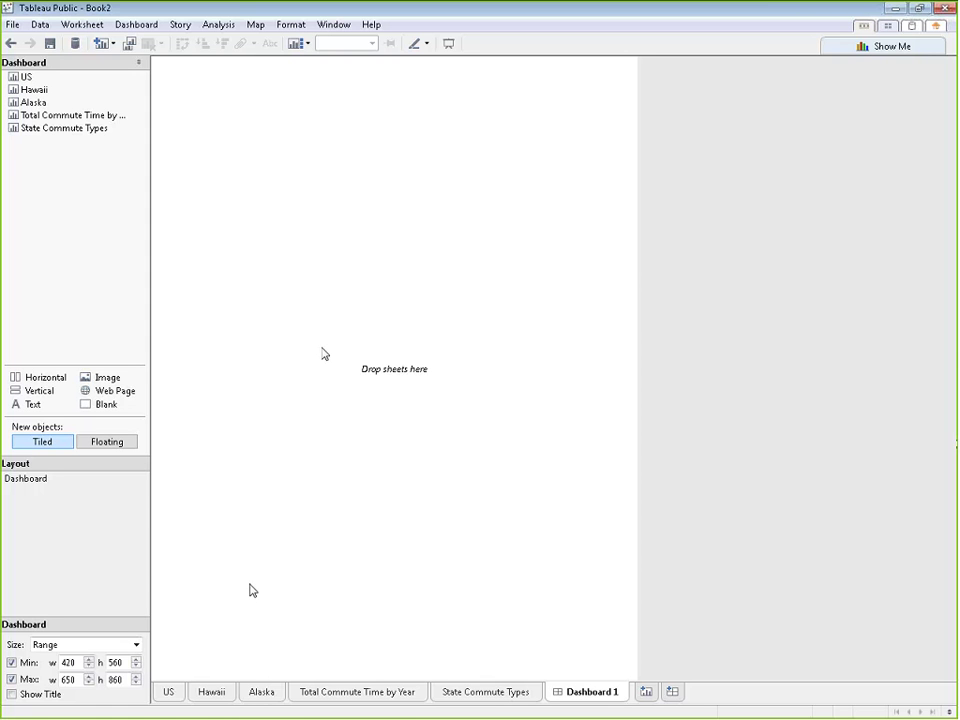
click(136, 645)
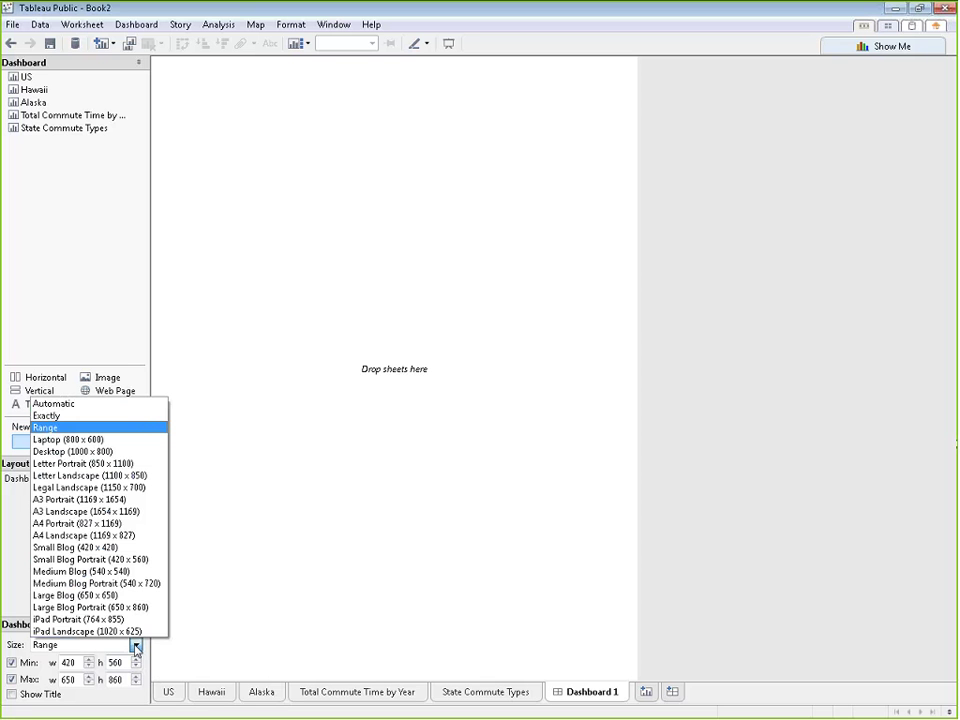
click(100, 416)
double_click(25, 662)
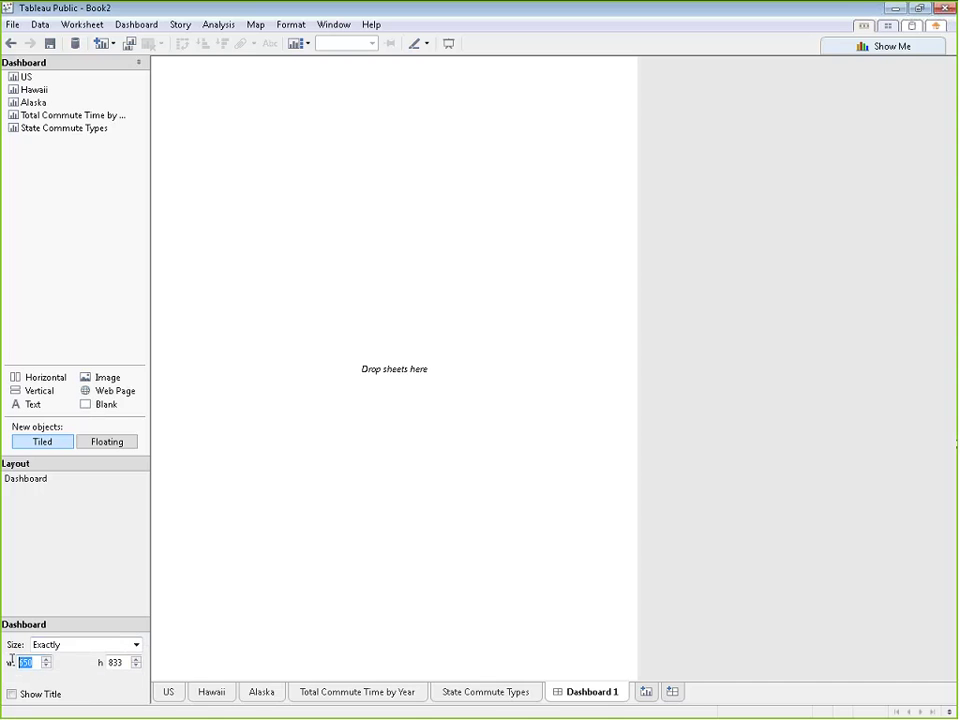
text(800)
key(Return)
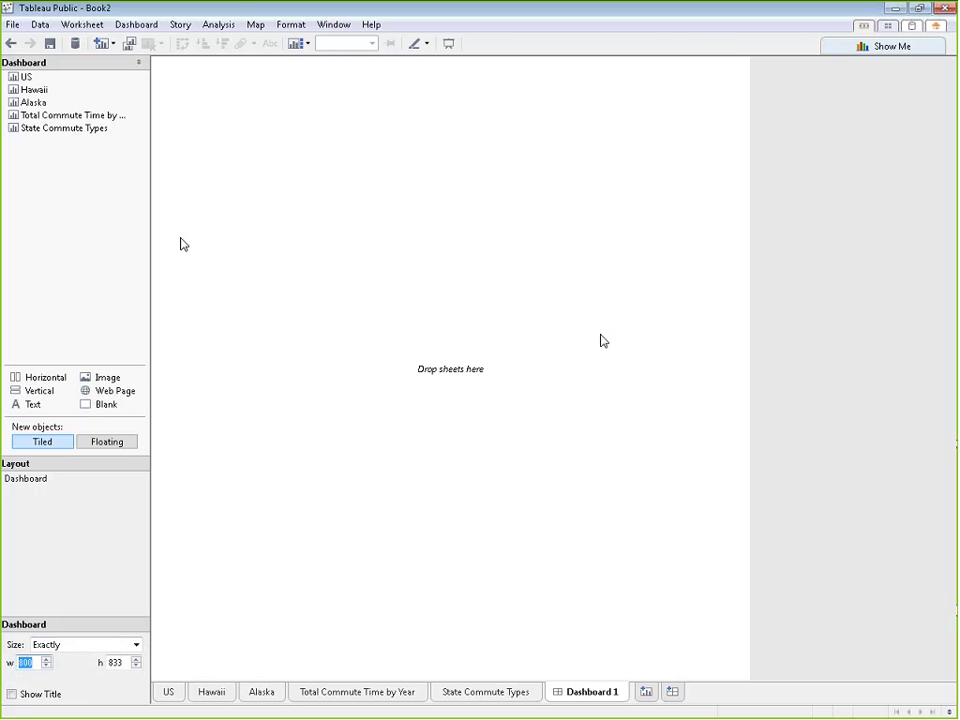
Step: Place the US map sheet on the empty dashboard
drag(28, 76, 480, 364)
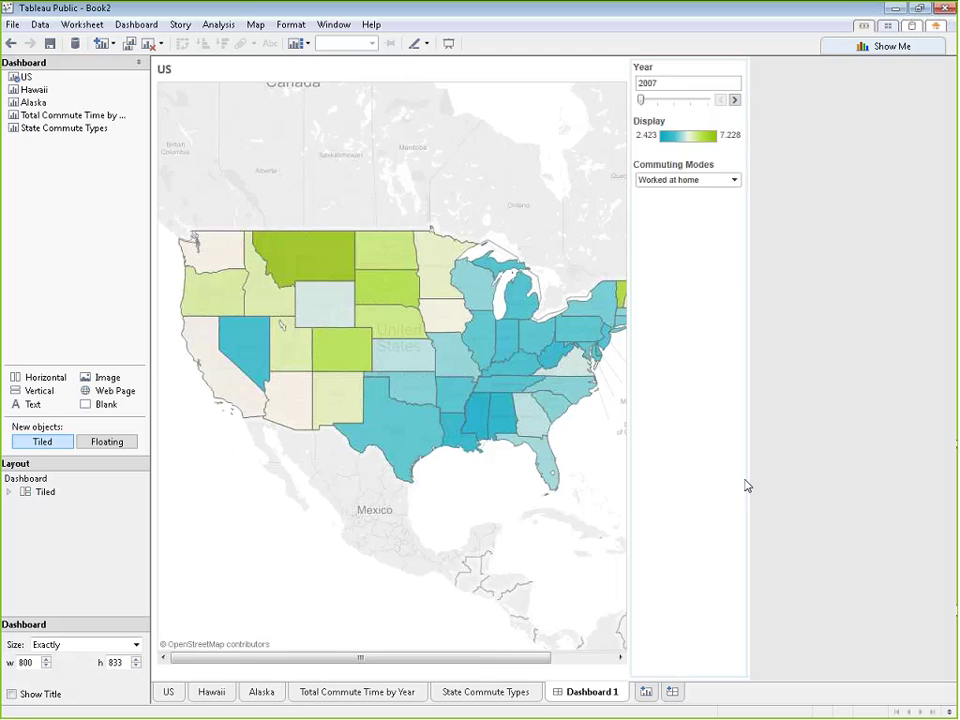
mouse_move(579, 523)
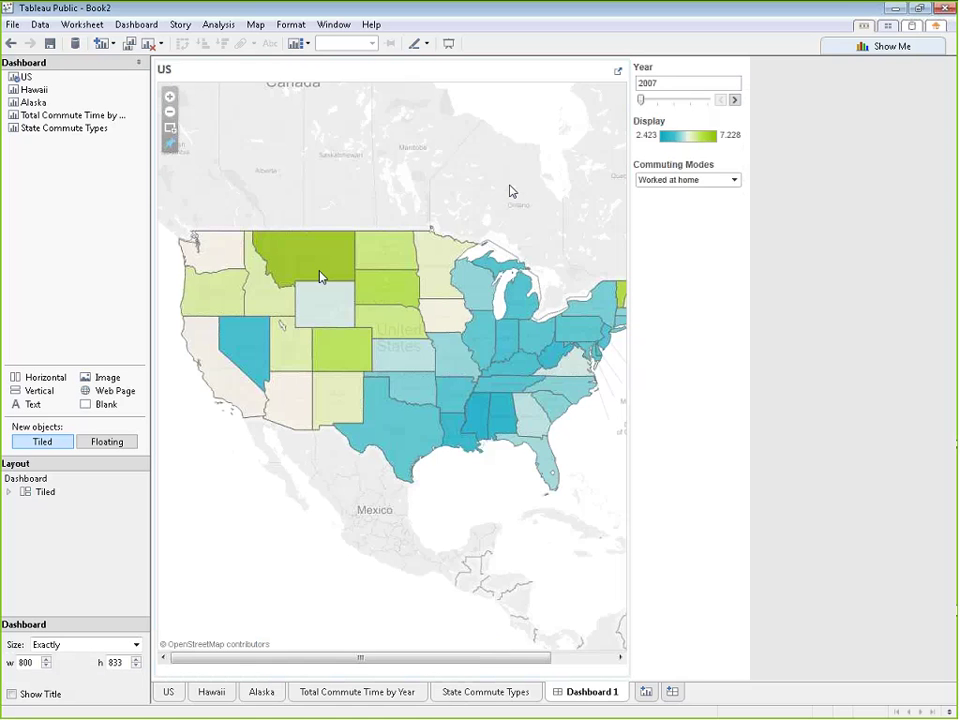
mouse_move(330, 657)
mouse_down()
mouse_move(391, 662)
mouse_move(324, 660)
mouse_up()
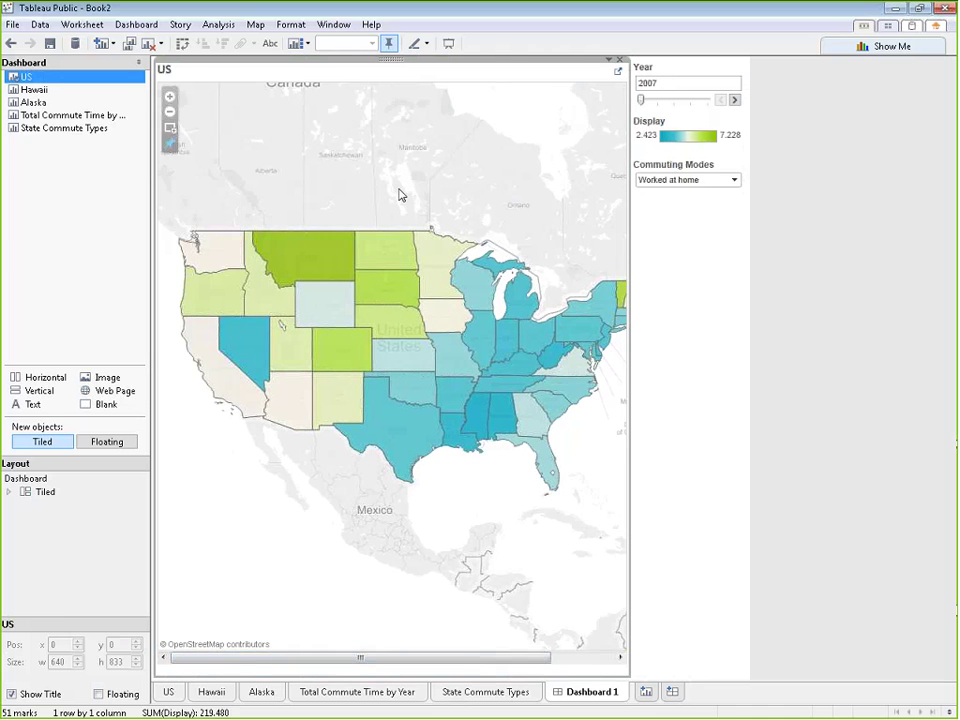
Step: Set the US map's background washout to 100% in the map options
click(256, 25)
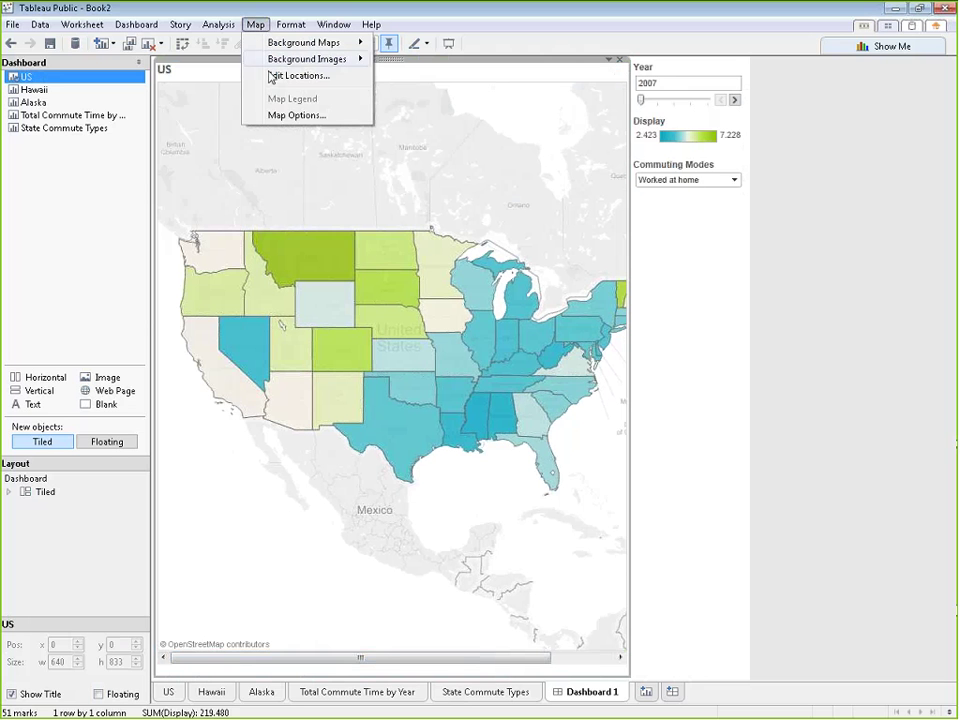
click(276, 115)
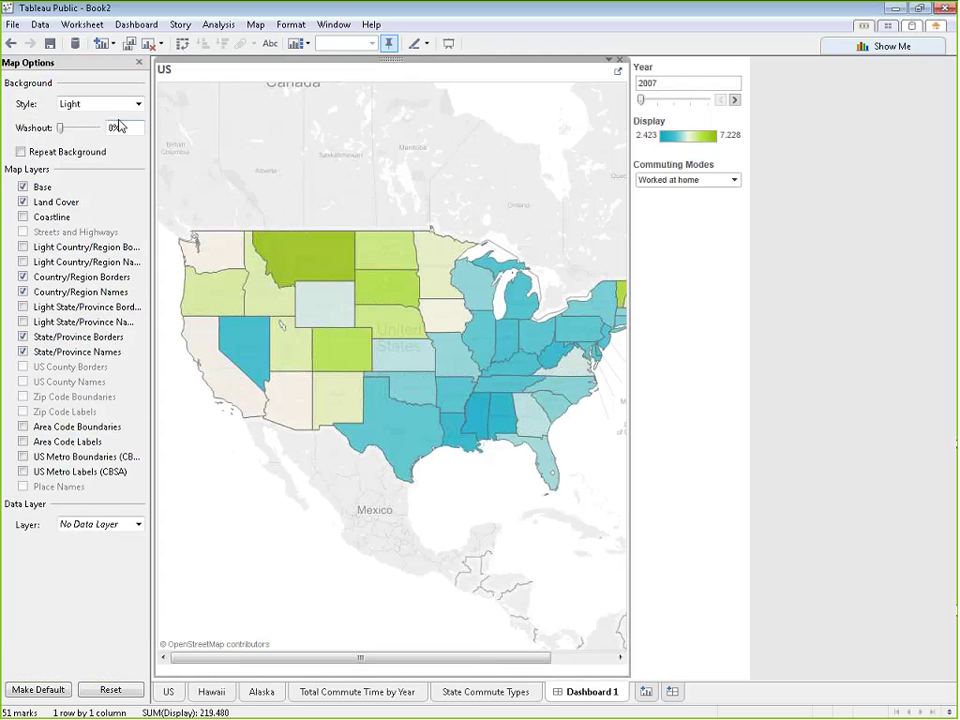
drag(60, 128, 100, 130)
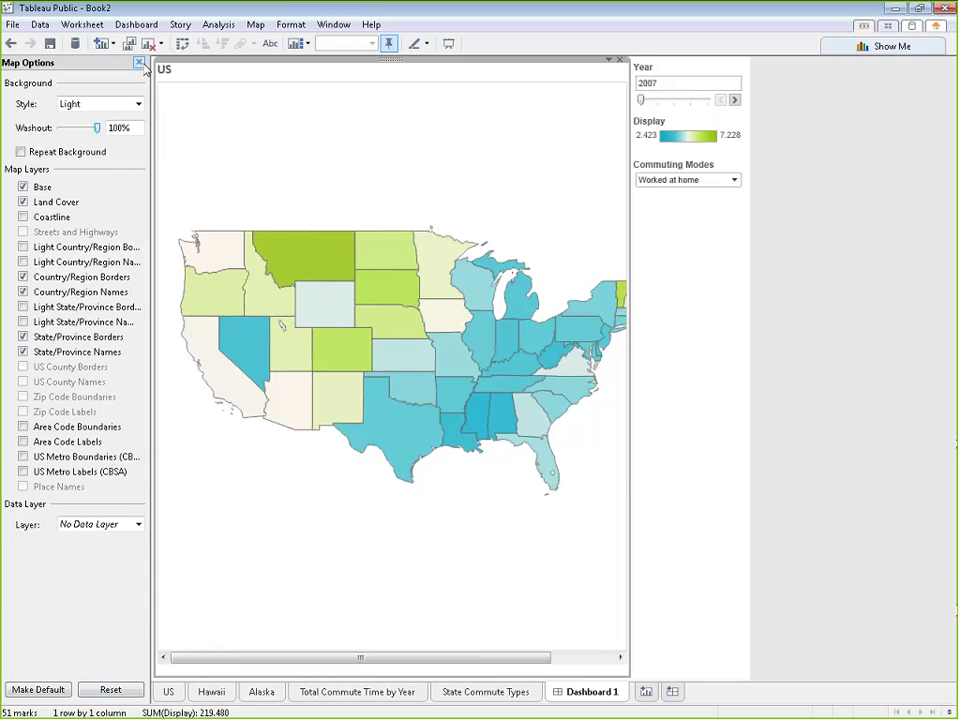
click(140, 63)
click(742, 493)
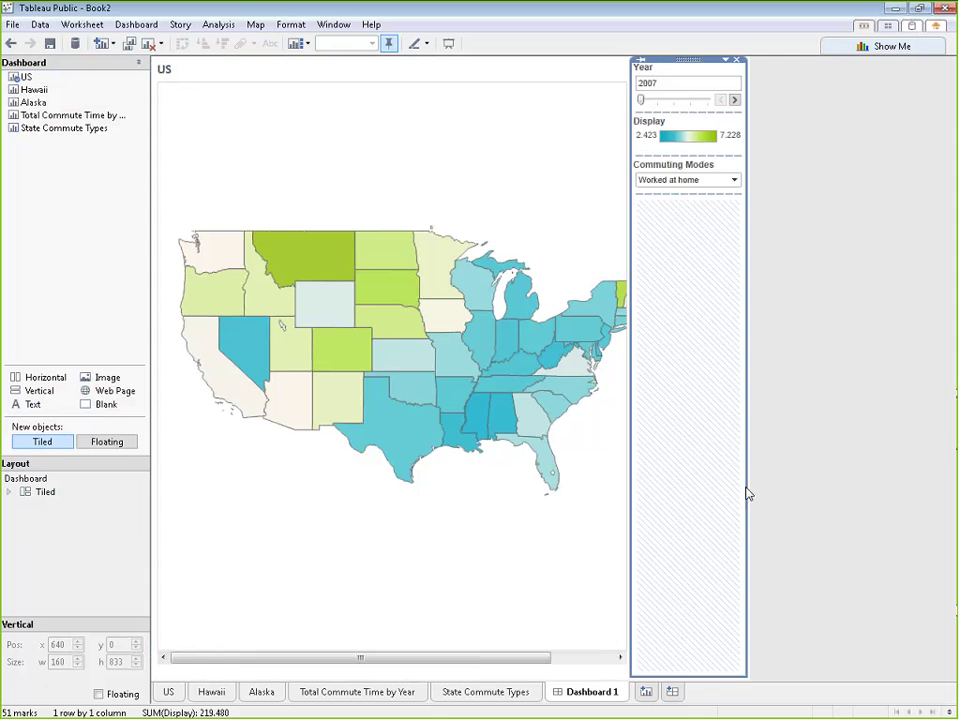
click(776, 482)
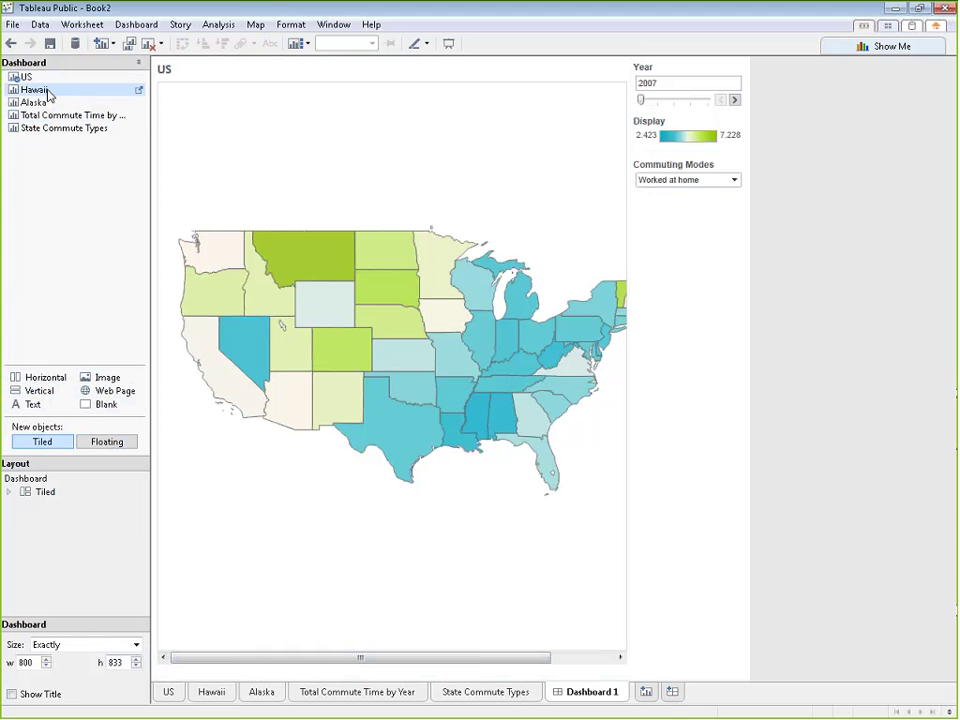
Step: Place Hawaii beside the US map with Alaska beneath Hawaii, and Total Commute Time by Year and State Commute Types side by side below the maps
mouse_move(47, 92)
mouse_down()
mouse_move(167, 111)
mouse_move(596, 246)
mouse_move(703, 318)
mouse_move(585, 429)
mouse_up()
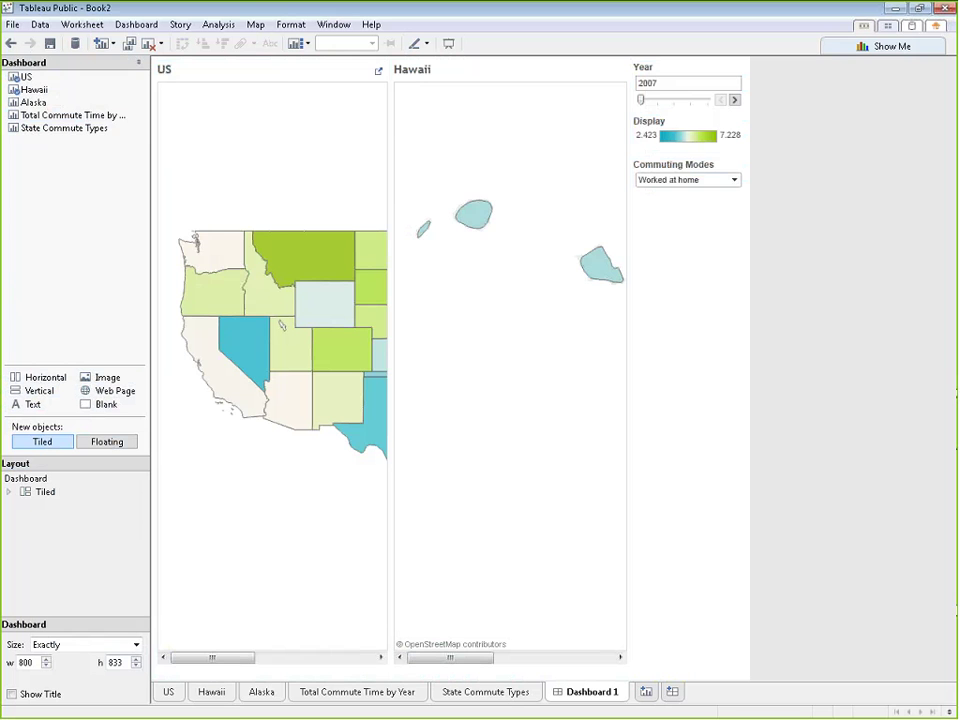
drag(33, 102, 538, 459)
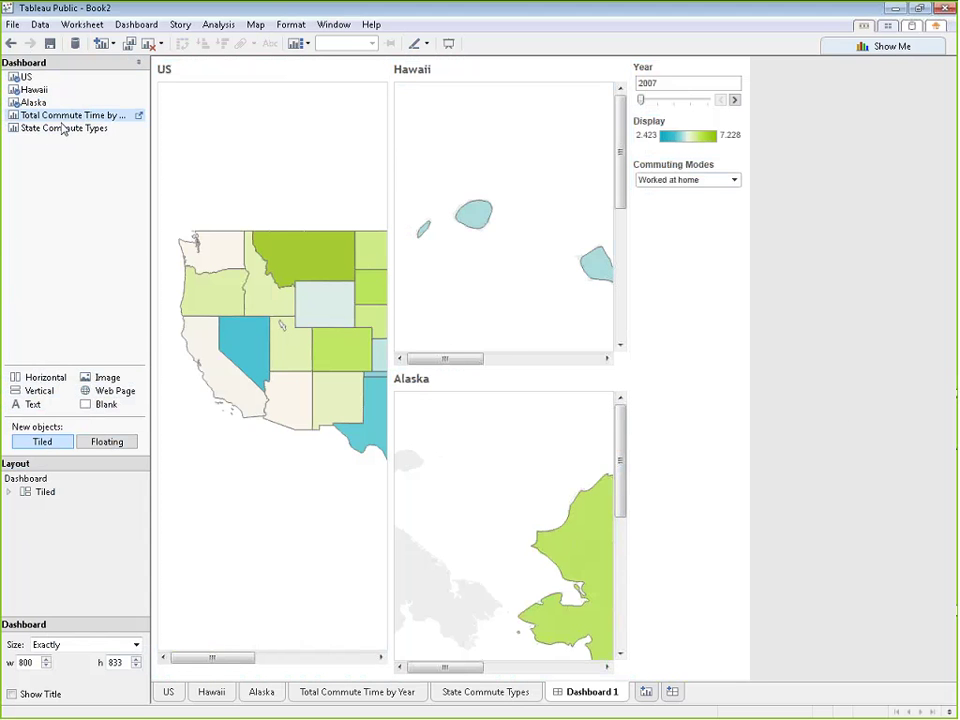
drag(61, 118, 388, 681)
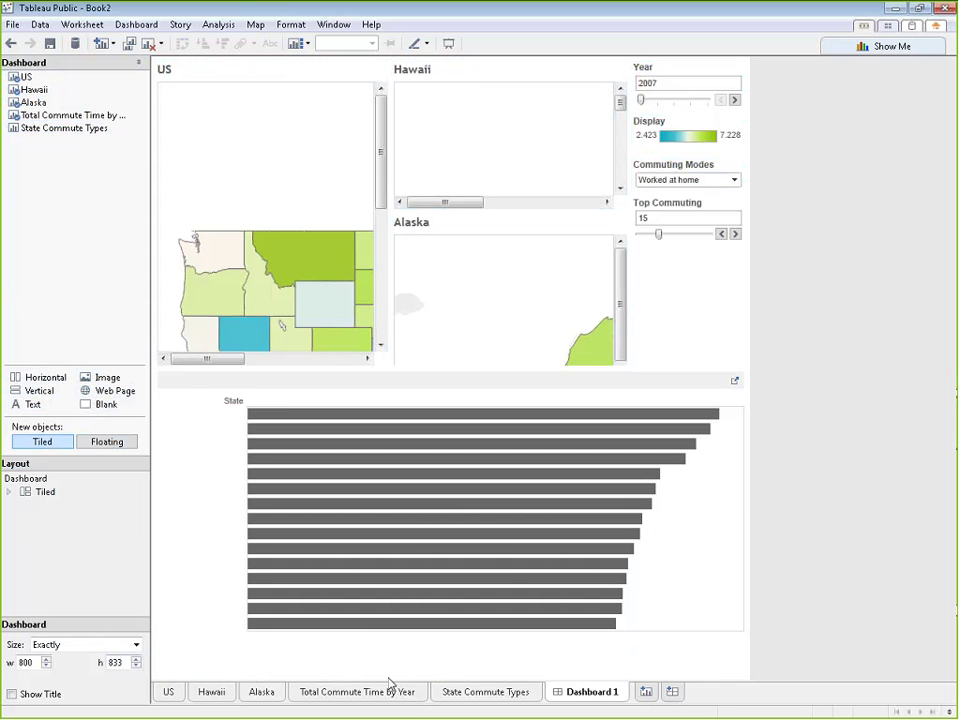
click(66, 133)
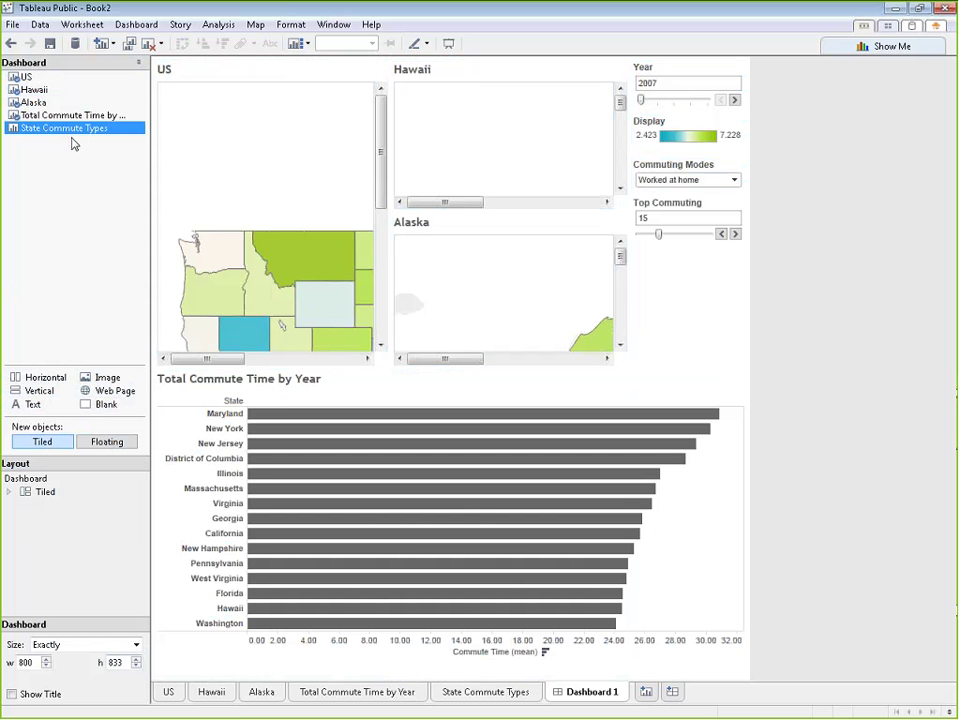
drag(71, 144, 694, 465)
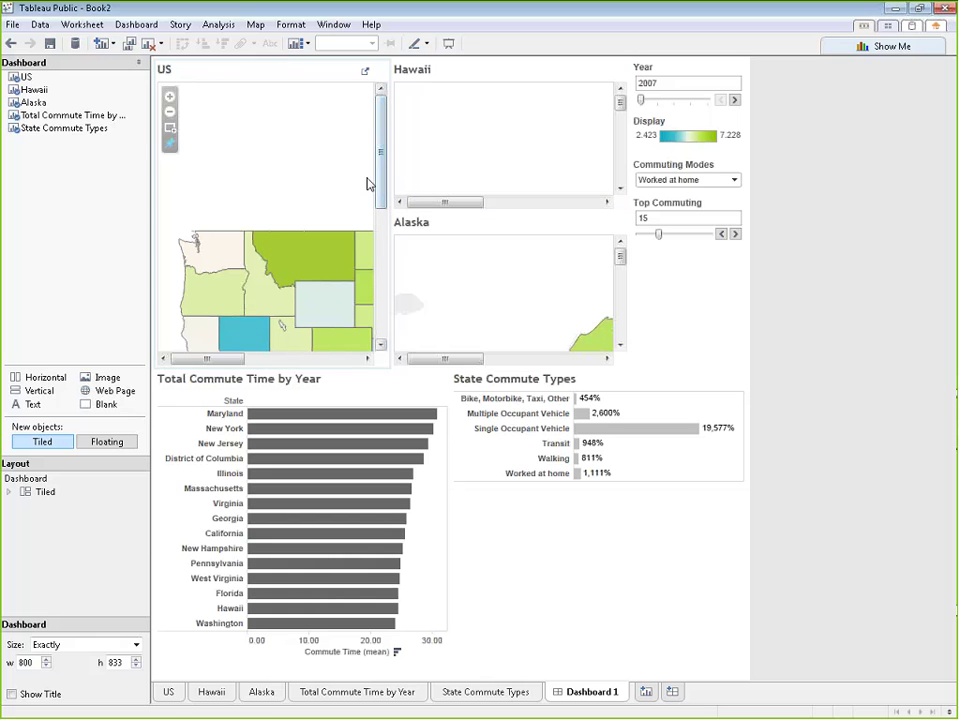
Step: Hide the titles of the US, Hawaii and Alaska maps on the dashboard
click(191, 71)
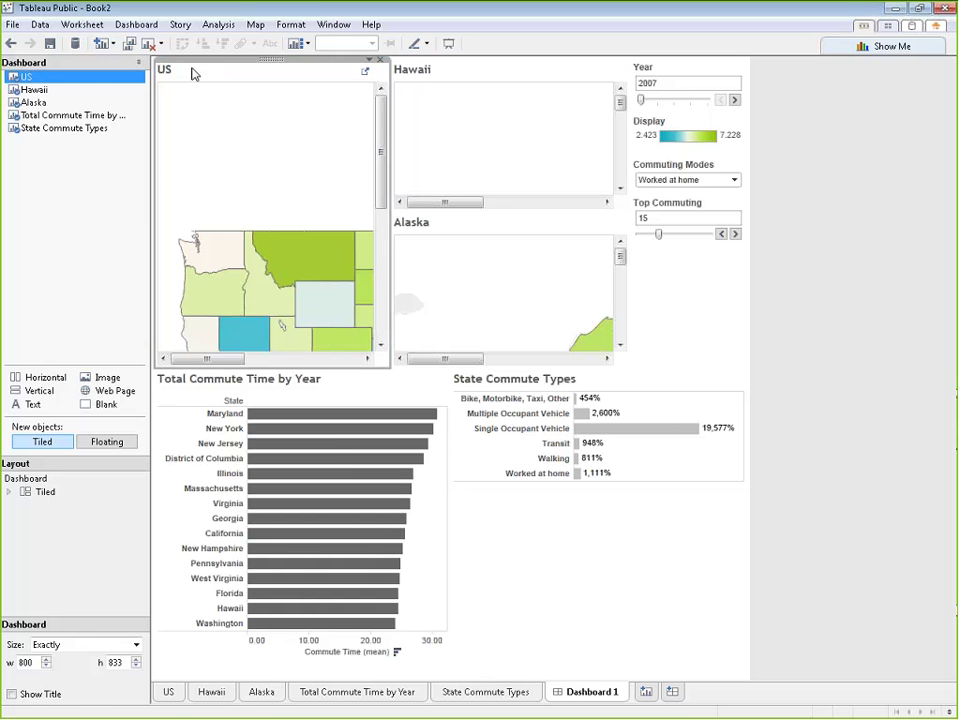
right_click(192, 71)
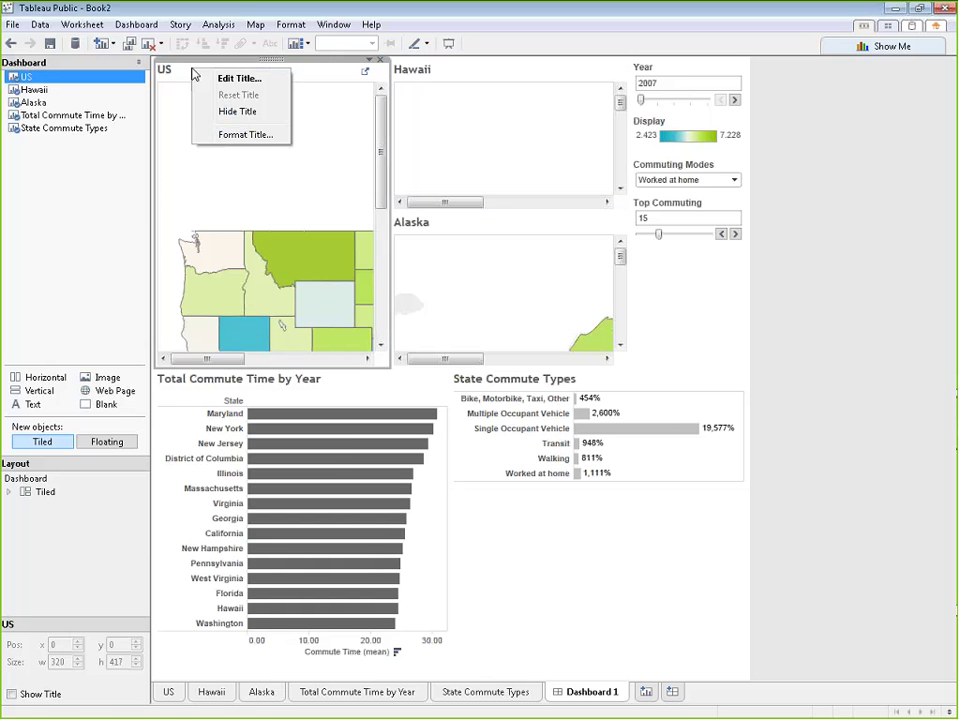
click(232, 112)
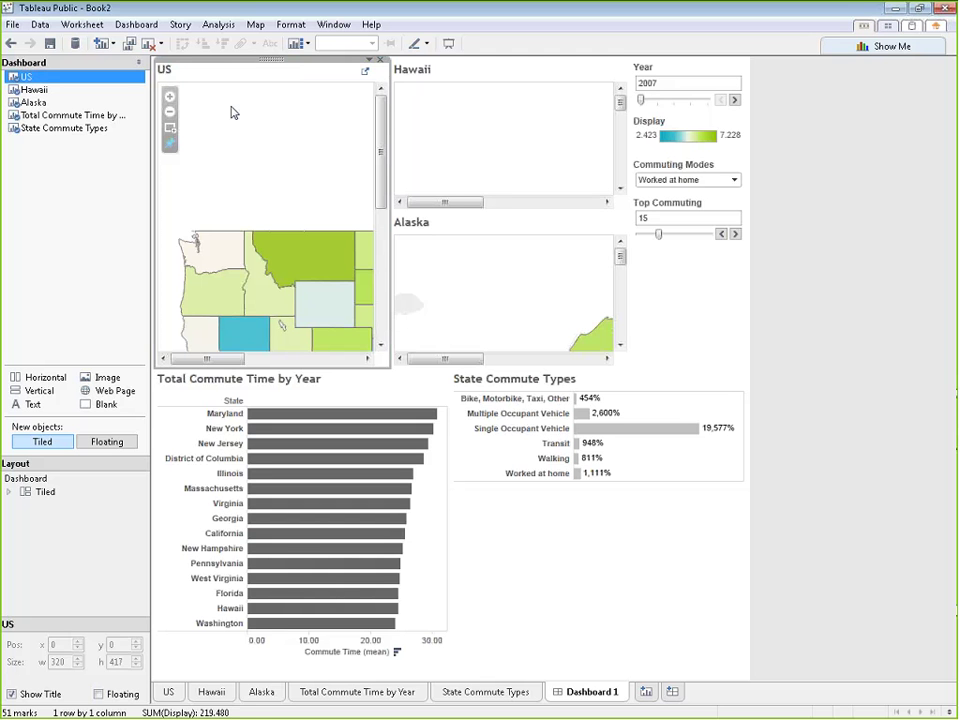
click(413, 66)
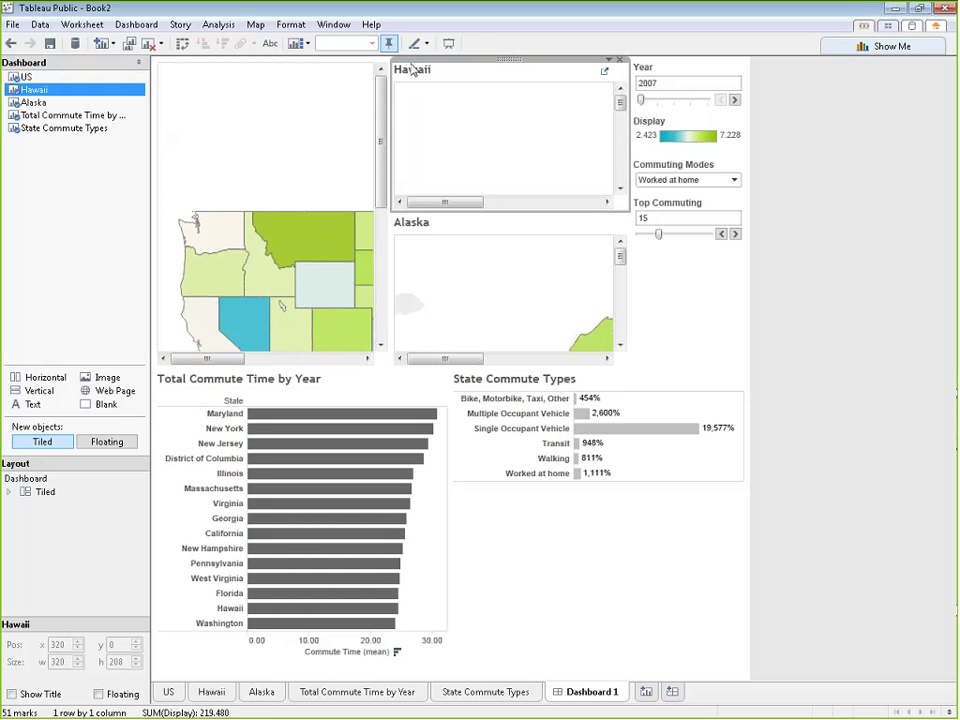
right_click(413, 66)
click(456, 113)
click(420, 221)
right_click(420, 221)
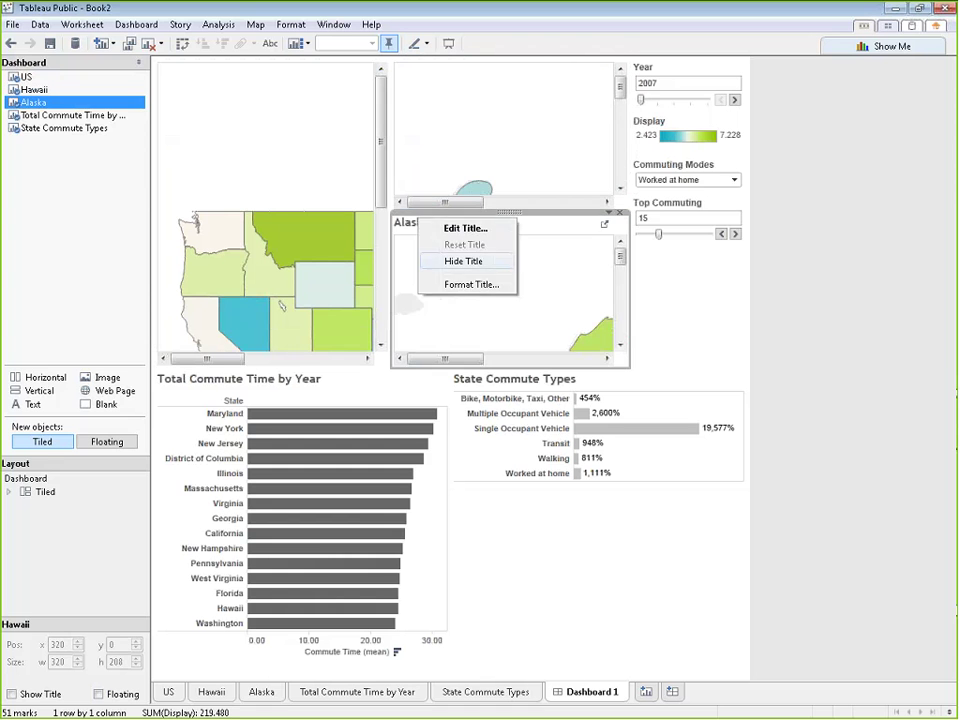
click(484, 262)
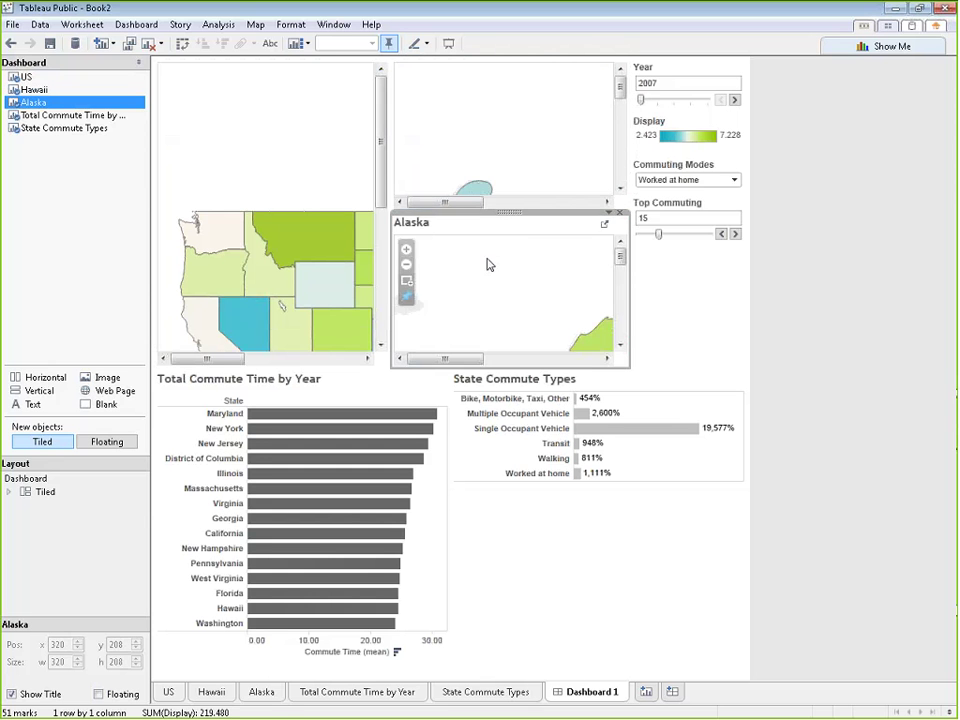
click(289, 101)
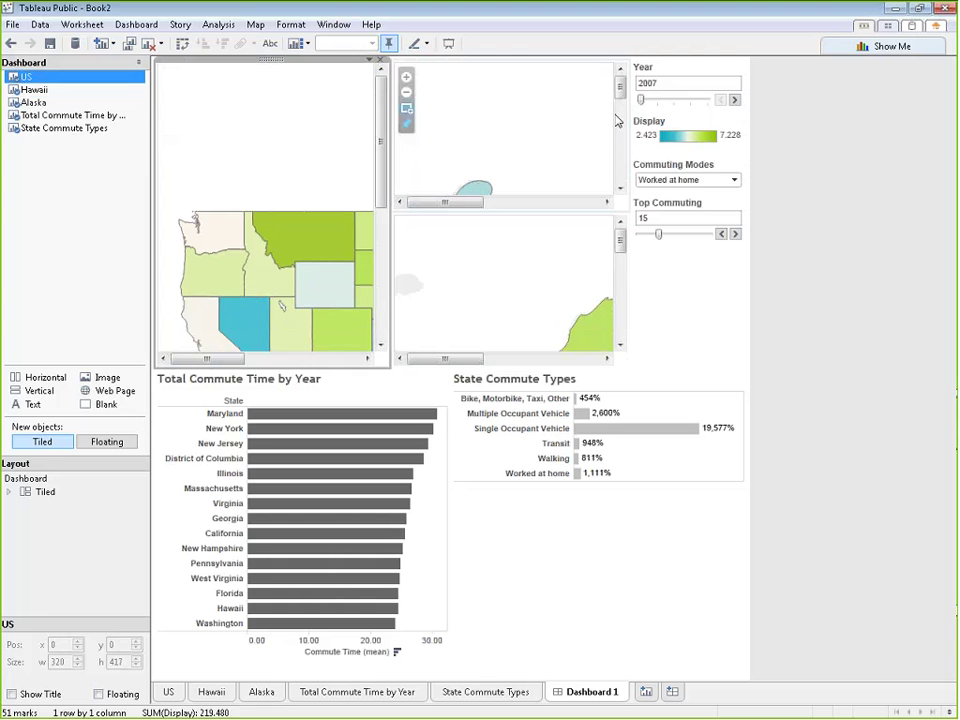
click(786, 255)
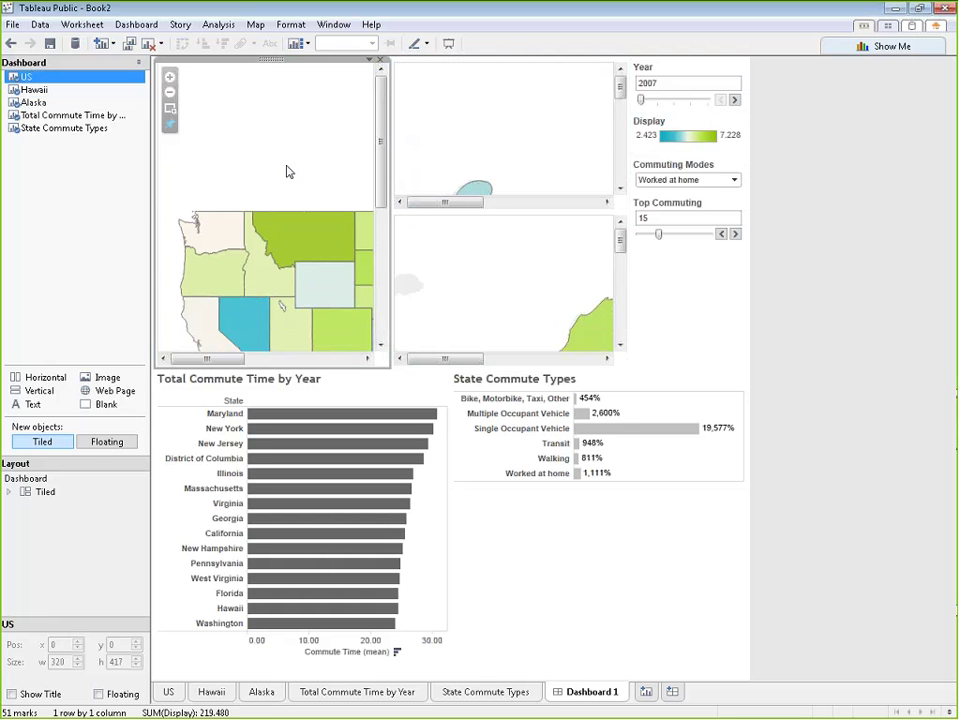
Step: Set the background washout to 100% for the Alaska map and 96% for the Hawaii map in the map options
drag(446, 358, 565, 359)
drag(622, 245, 621, 262)
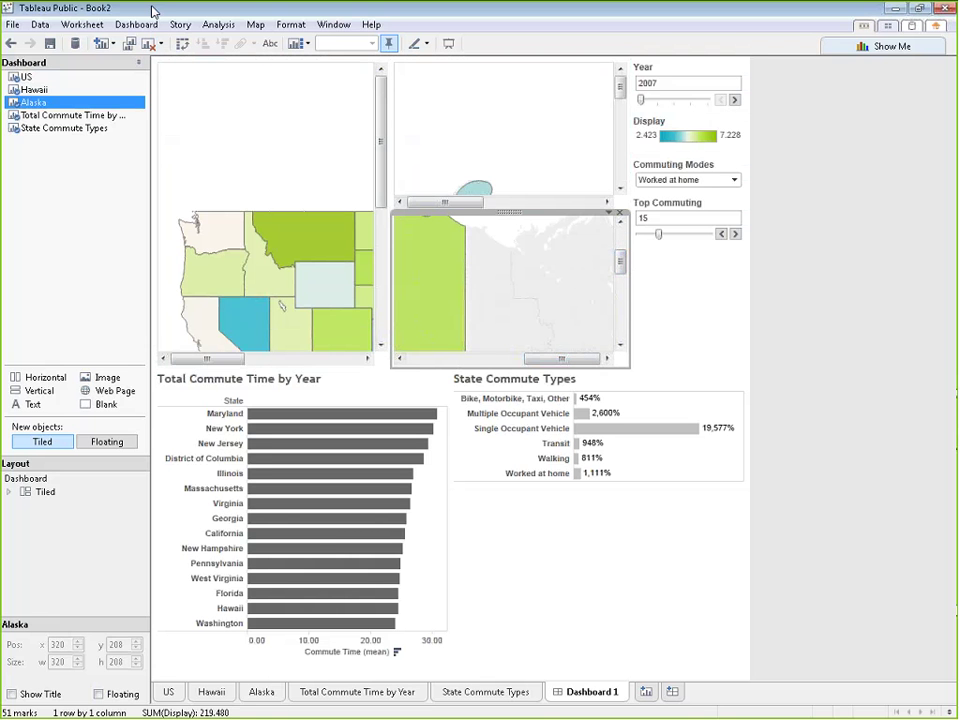
click(255, 24)
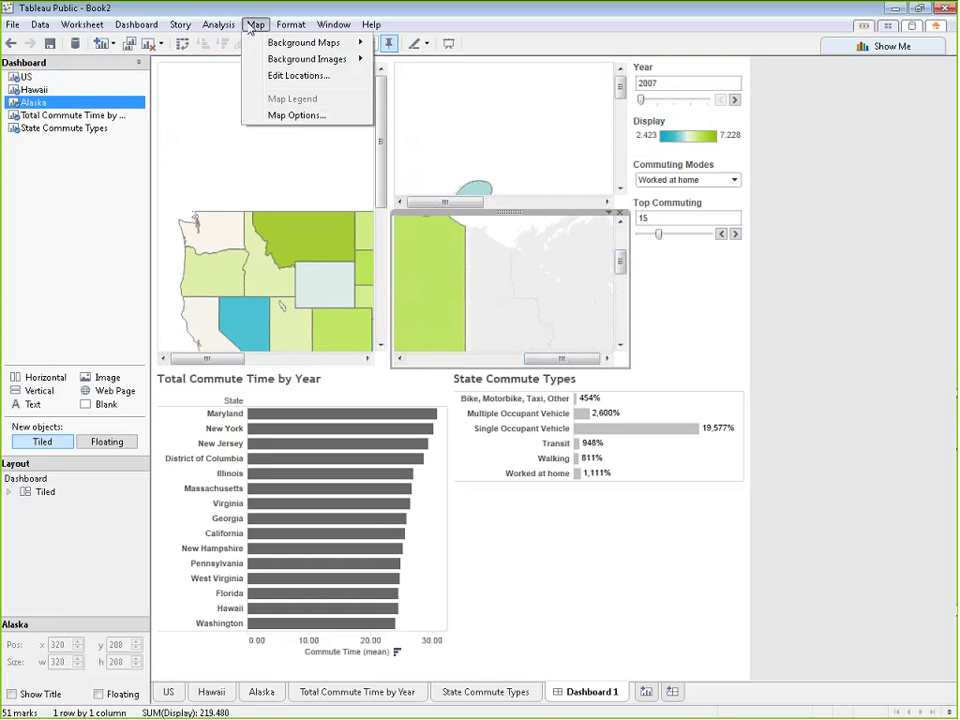
click(282, 117)
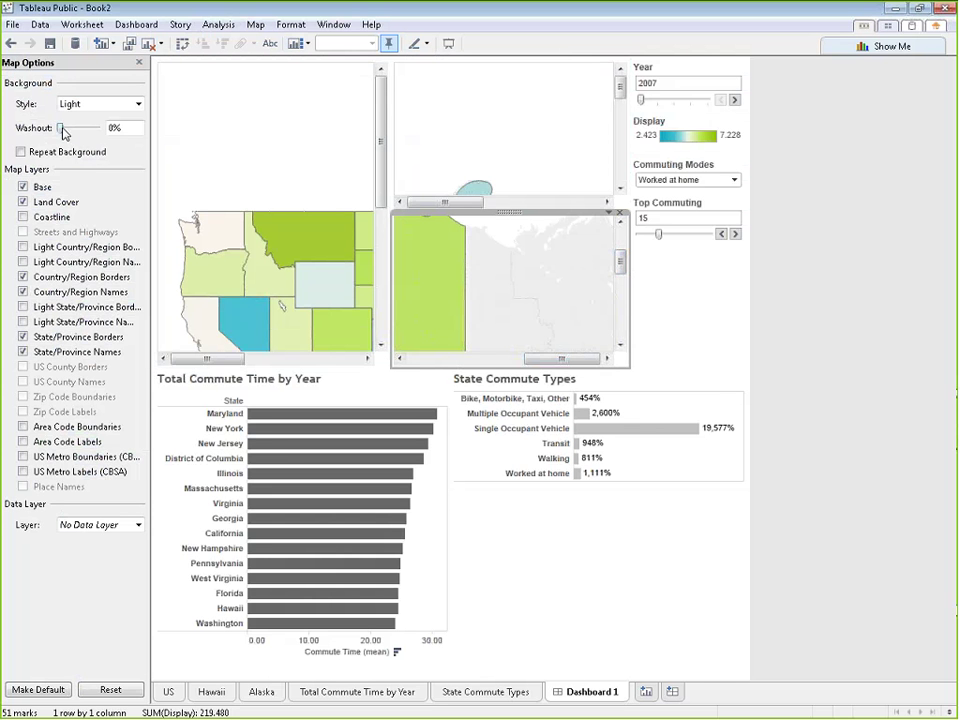
drag(63, 133, 119, 131)
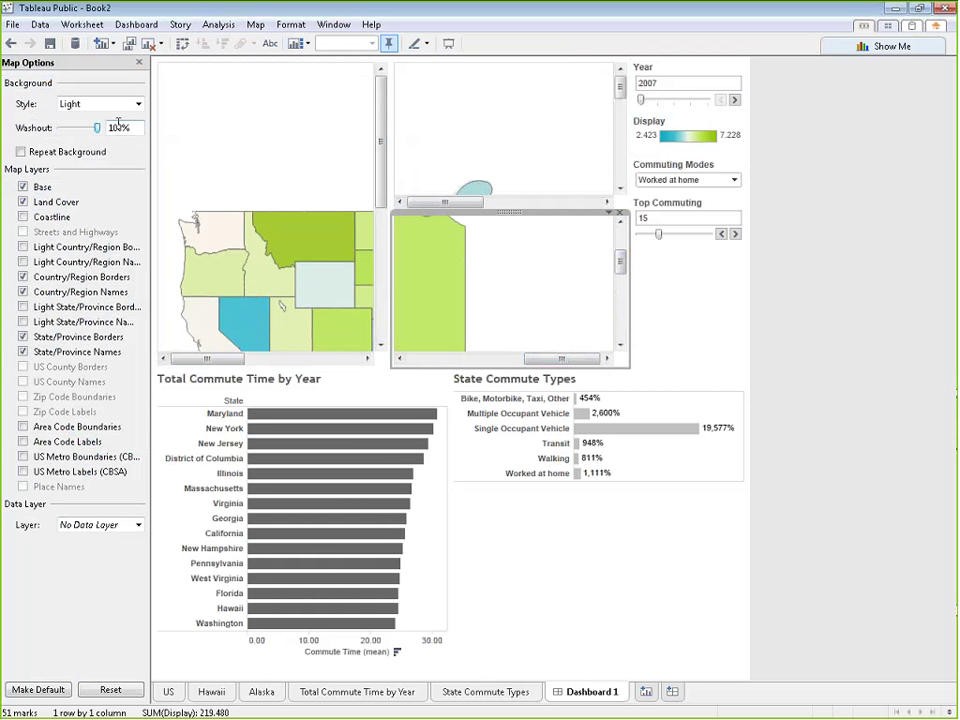
click(486, 154)
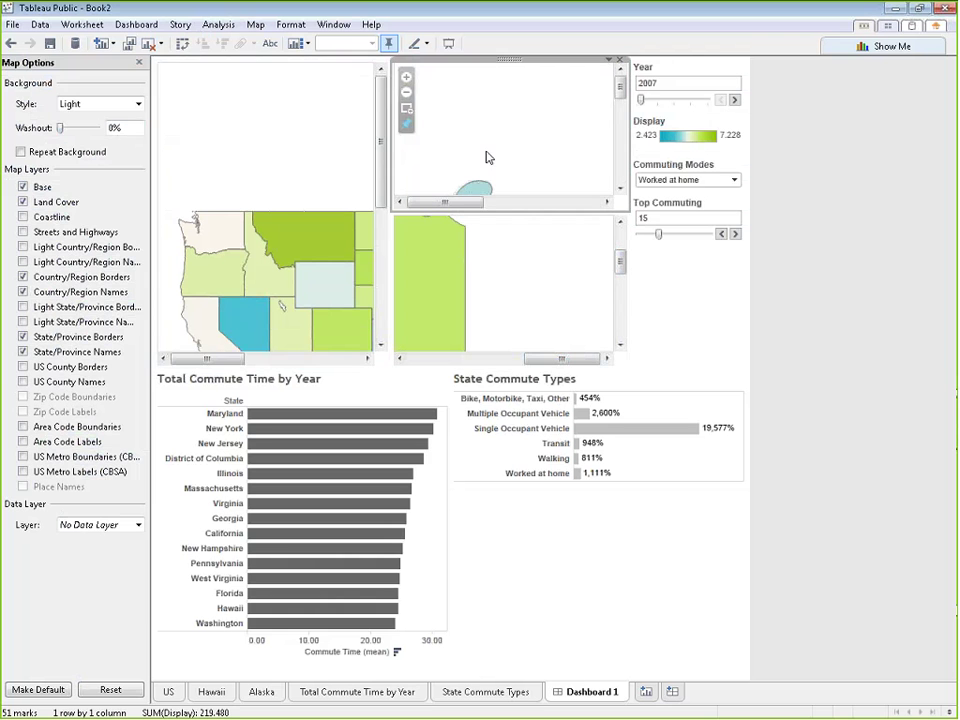
drag(62, 128, 100, 128)
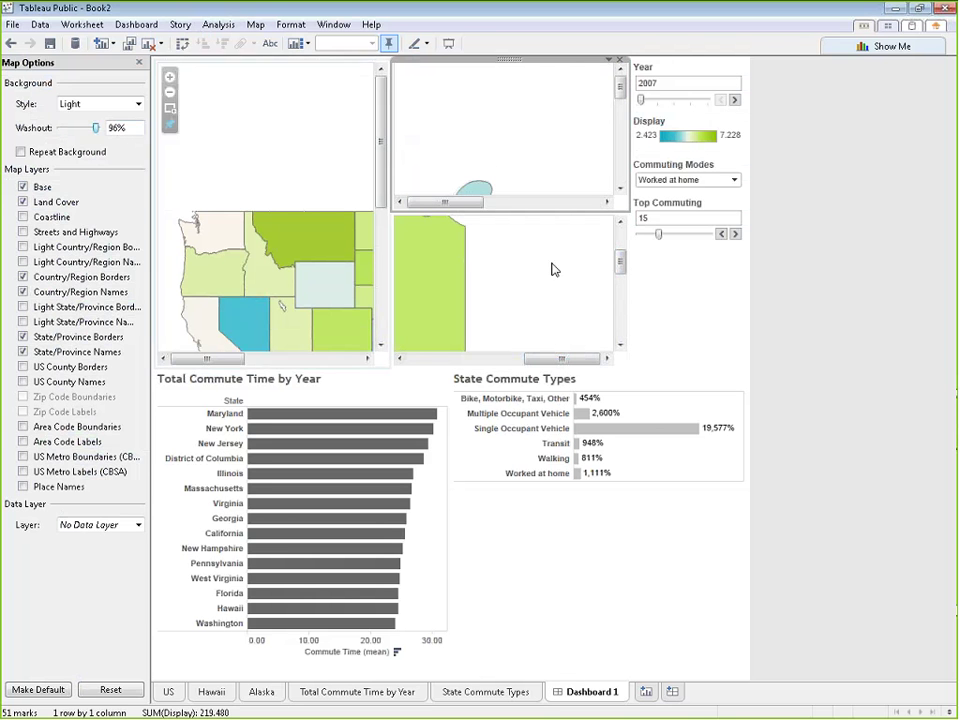
click(789, 321)
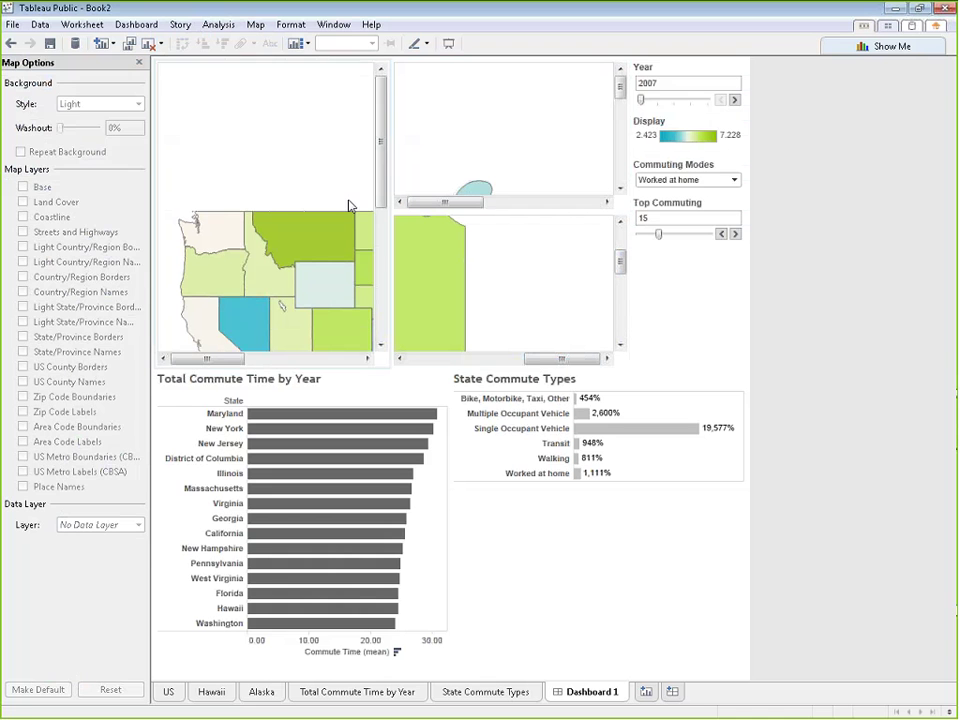
click(319, 131)
click(139, 62)
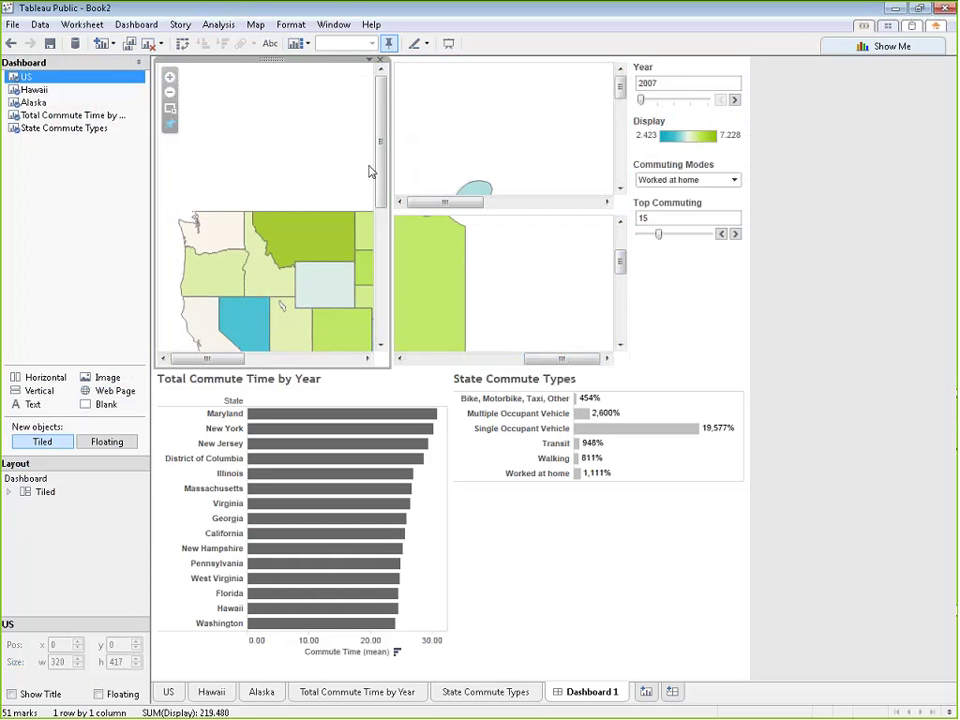
Step: Check the US map on its own sheet, then return to the dashboard and make the map area above the bar charts taller
drag(380, 190, 368, 65)
click(368, 62)
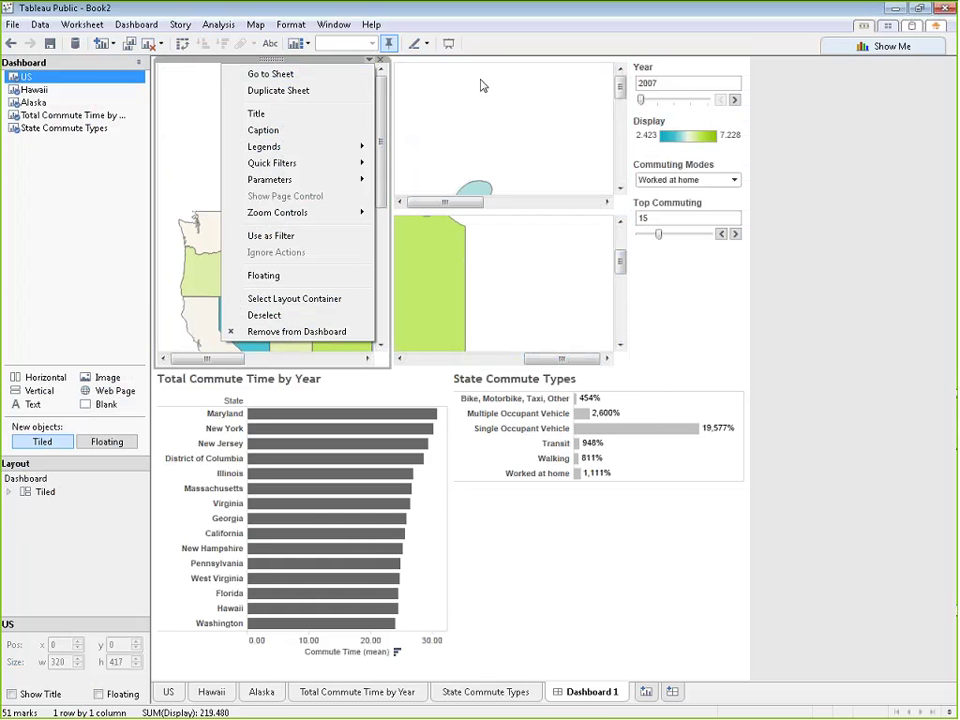
click(306, 79)
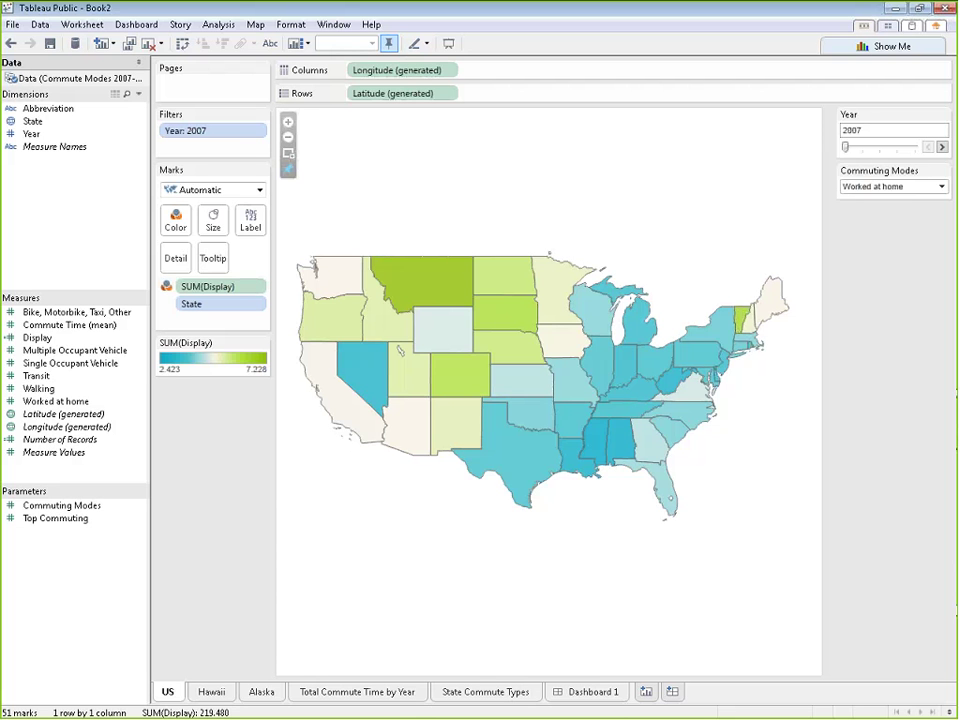
click(610, 689)
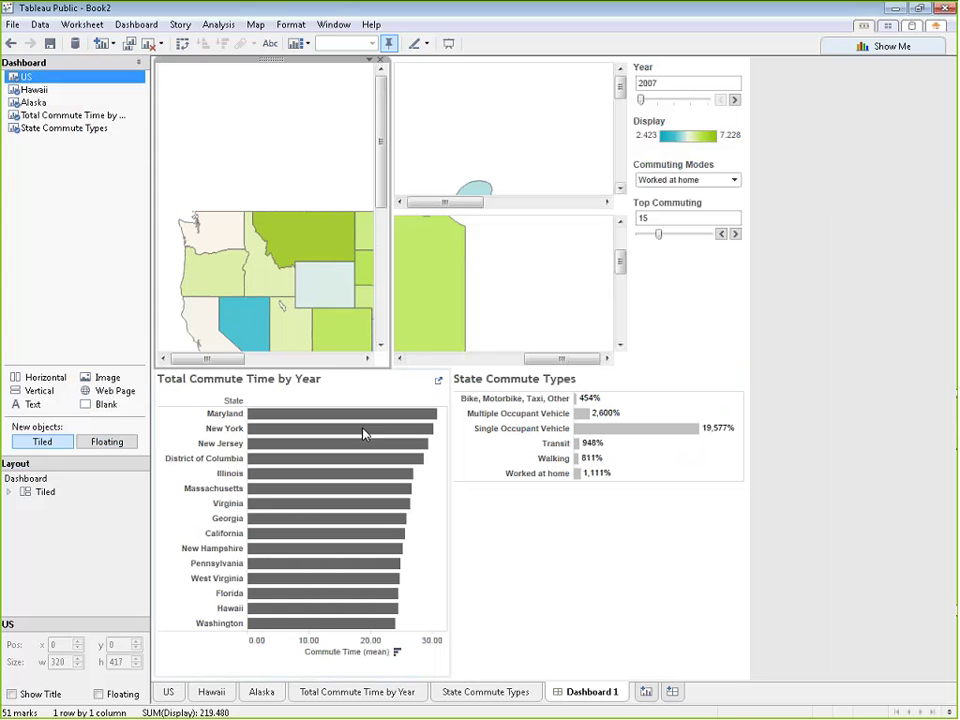
drag(437, 370, 440, 454)
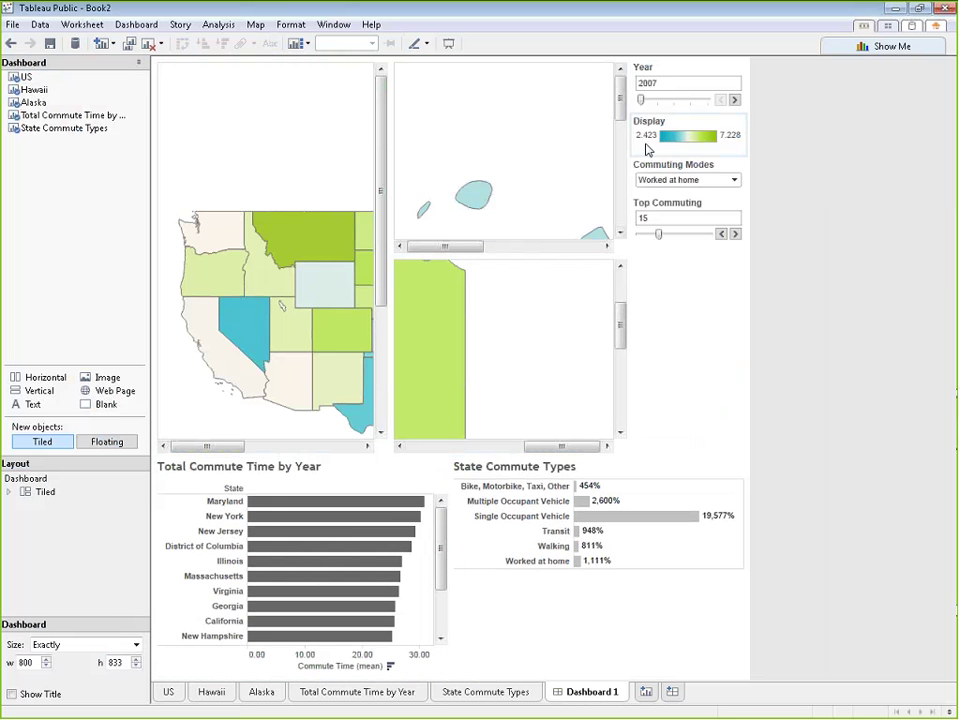
Step: Make the Hawaii map floating, enlarge it to about 327 by 327, and move it over the western part of the US map
click(516, 92)
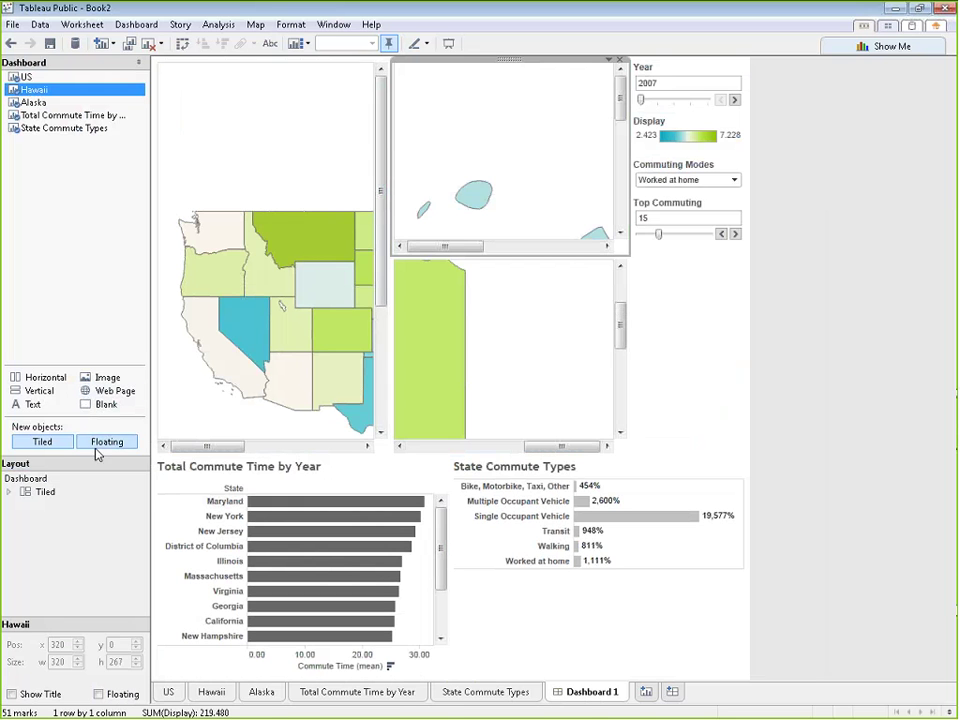
click(609, 61)
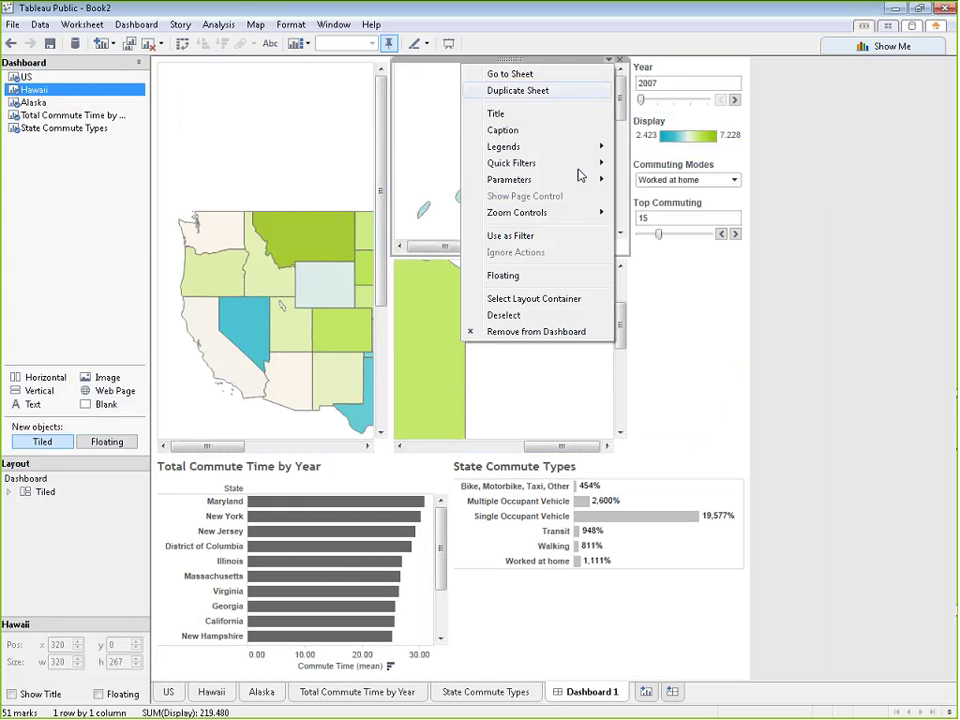
click(542, 276)
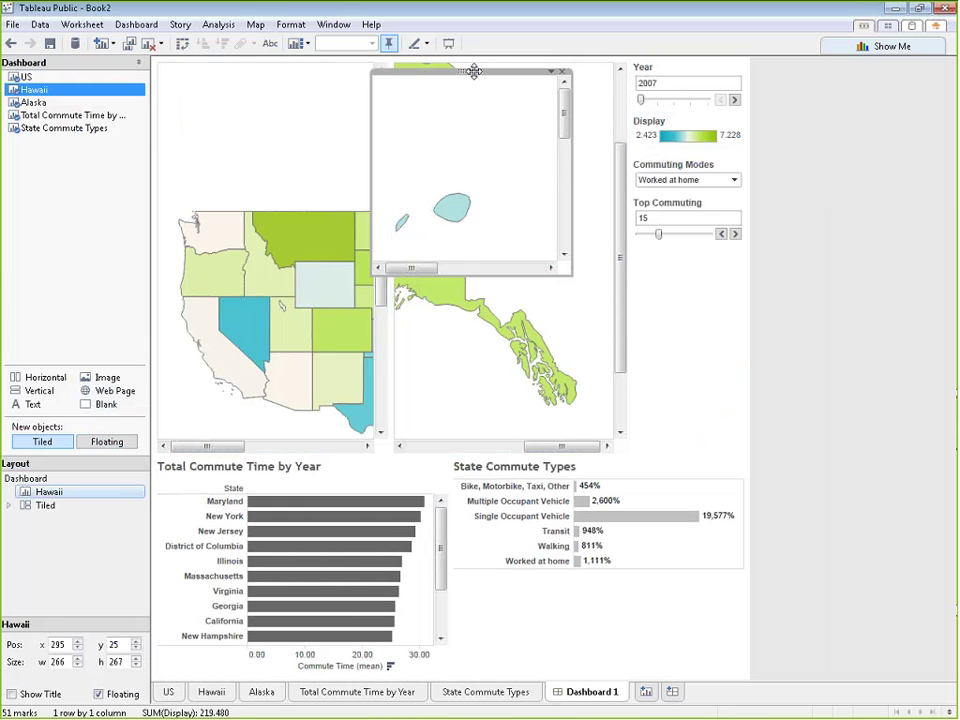
drag(474, 71, 299, 91)
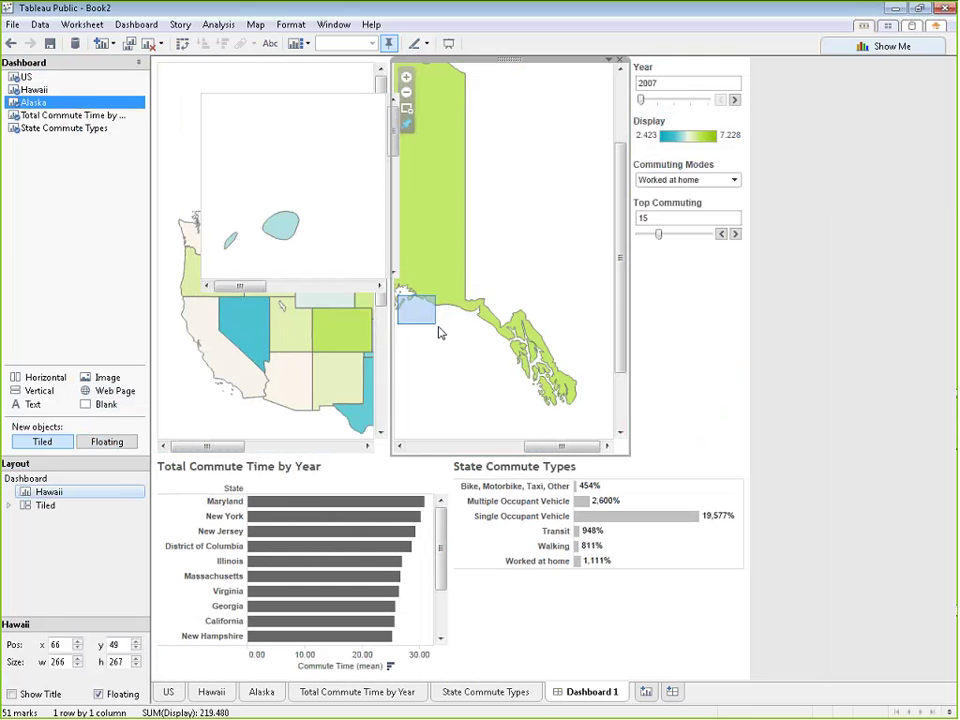
drag(400, 294, 448, 328)
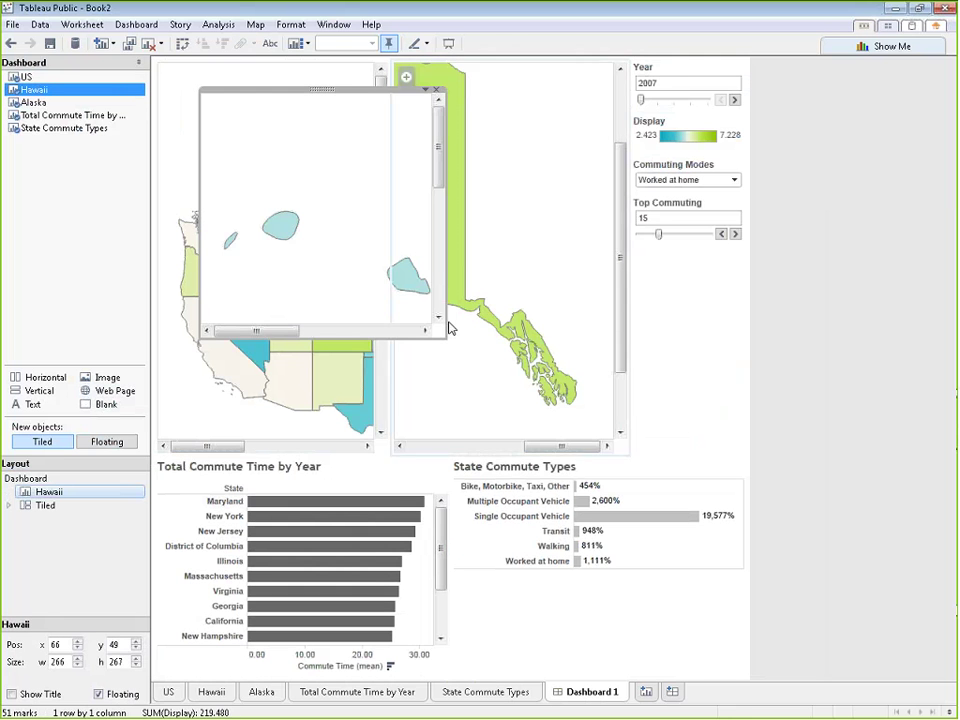
drag(340, 100, 311, 184)
Step: Make the Alaska map floating and move it to about x 20, y 445, over the US map's lower-left corner
click(546, 154)
click(610, 61)
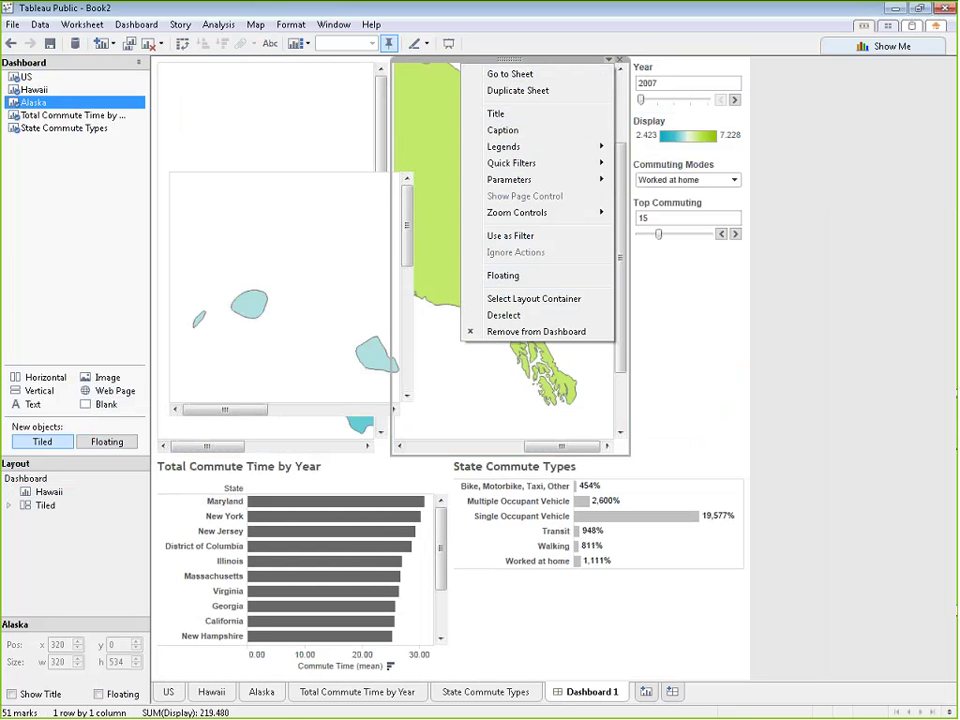
click(610, 61)
click(610, 61)
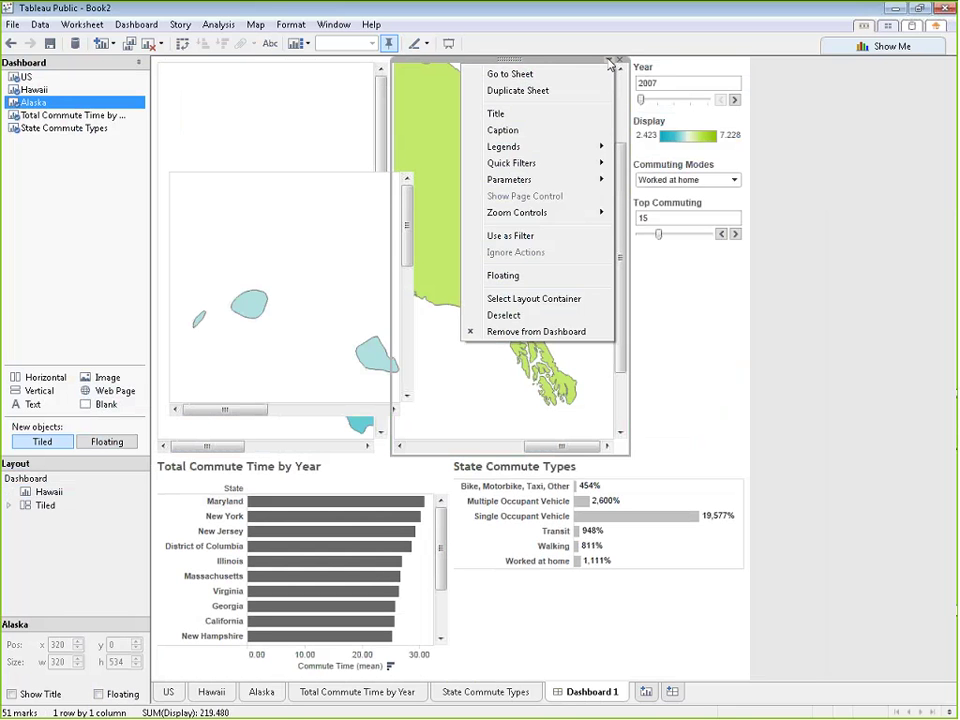
click(503, 276)
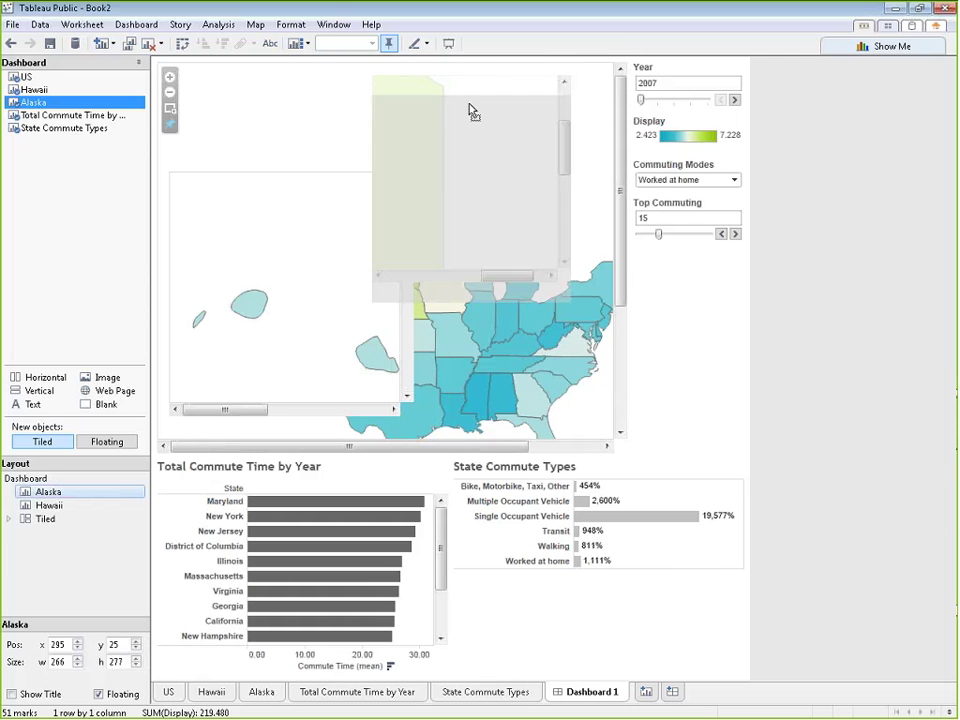
drag(472, 111, 318, 395)
Step: Move the floating Hawaii map to about x 8, y 255 above Alaska and shrink it to about 141 by 138
click(290, 170)
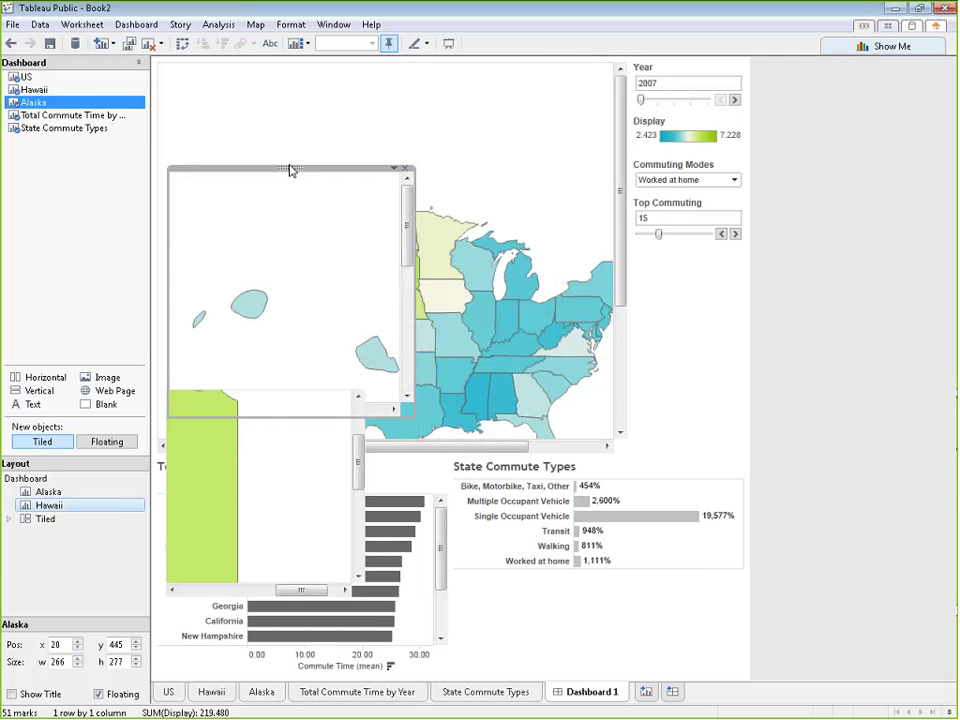
drag(290, 170, 279, 225)
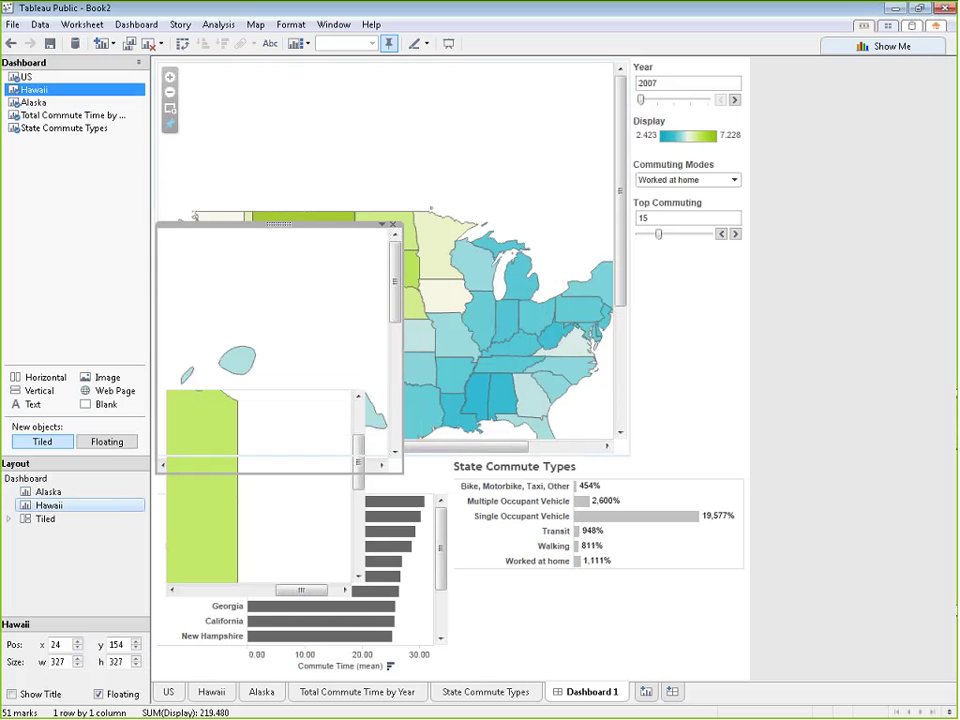
click(170, 259)
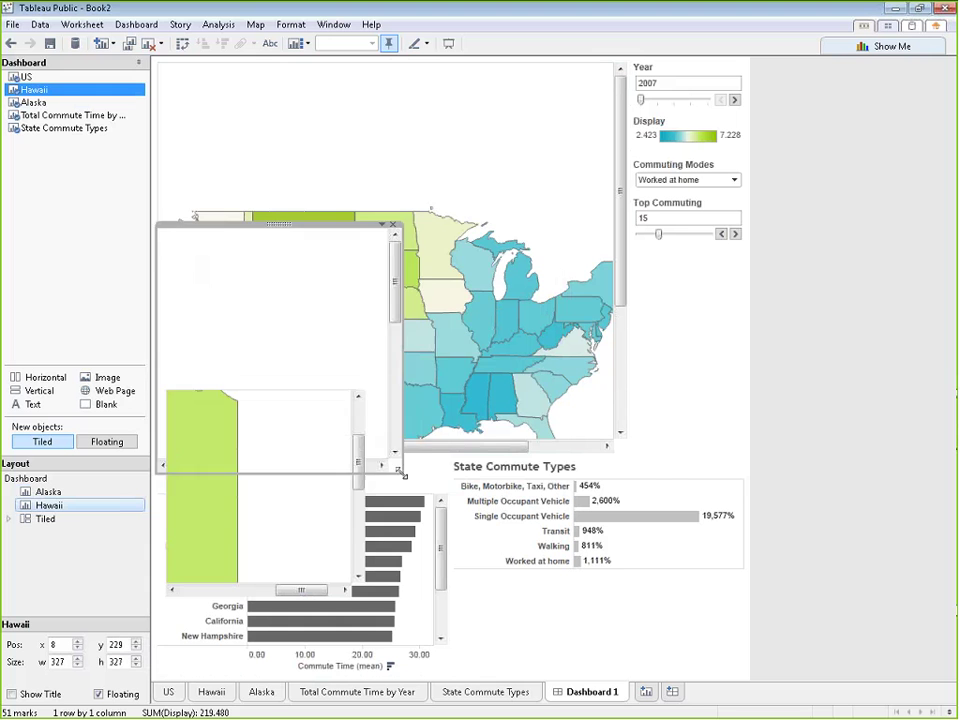
drag(401, 467, 253, 350)
click(255, 351)
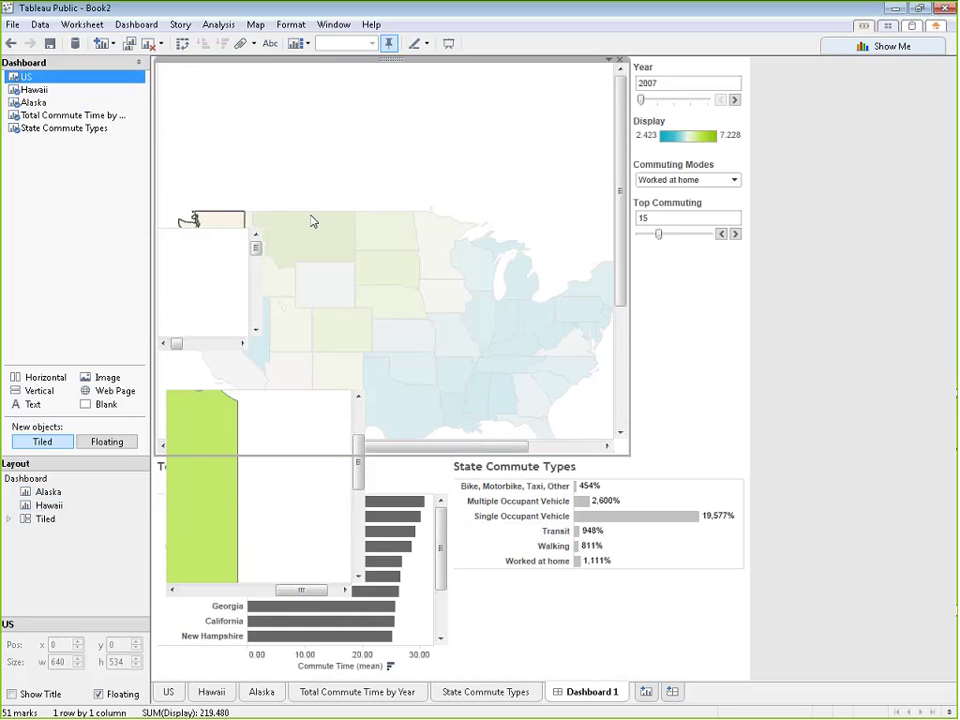
click(232, 257)
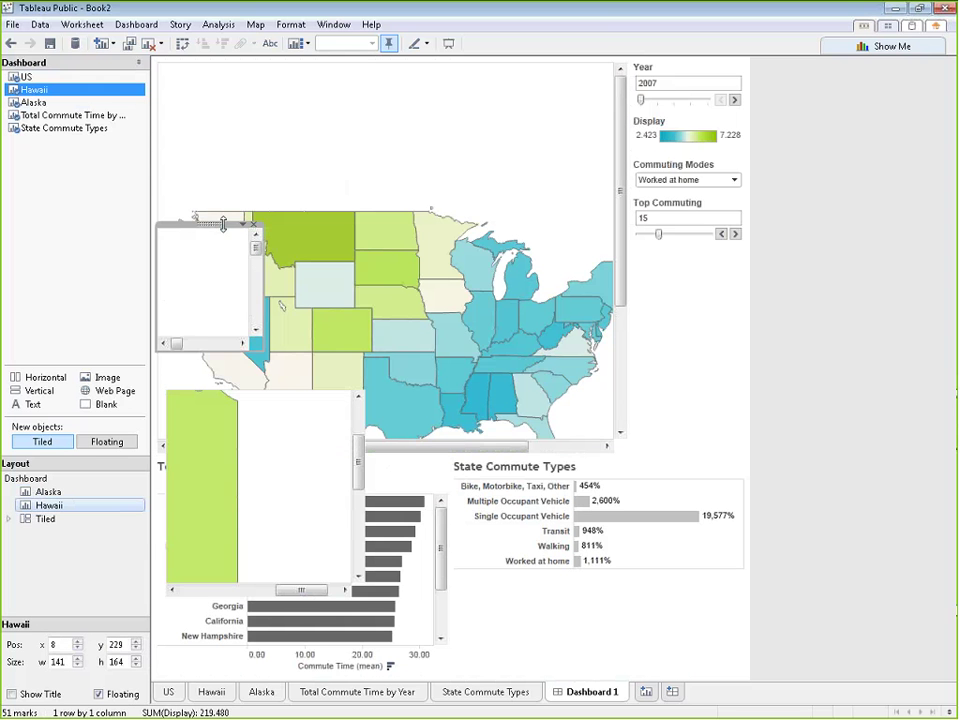
mouse_move(177, 343)
mouse_down()
mouse_move(220, 338)
mouse_move(181, 343)
mouse_up()
drag(257, 264, 258, 290)
Step: Shift the US map upward within its frame so the southern states fit inside it
click(364, 252)
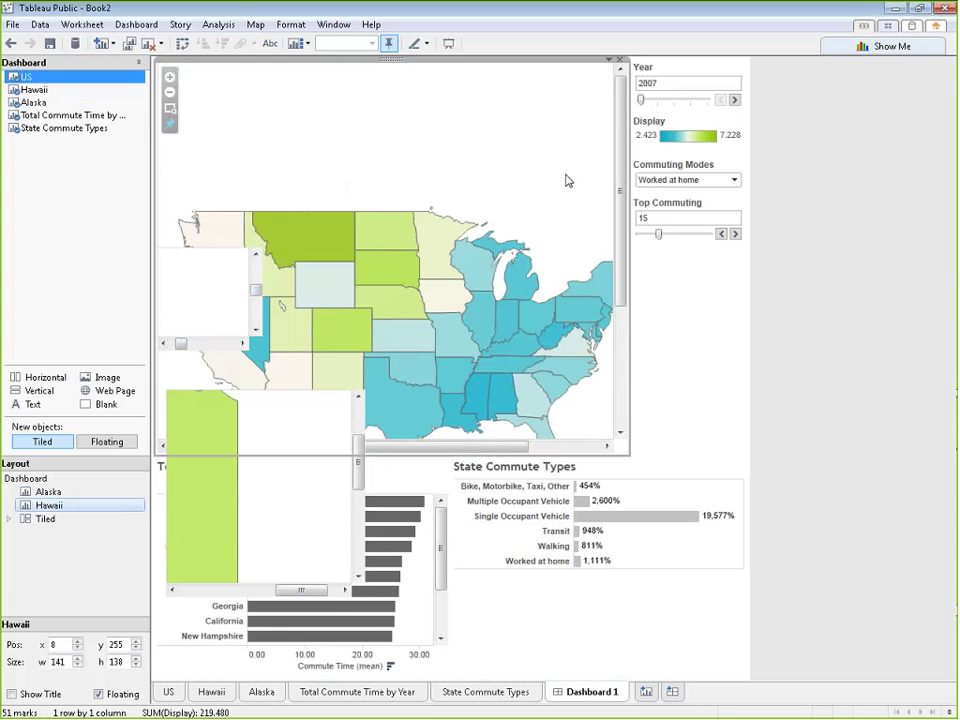
scroll(621, 253, down, 3)
scroll(621, 253, up, 2)
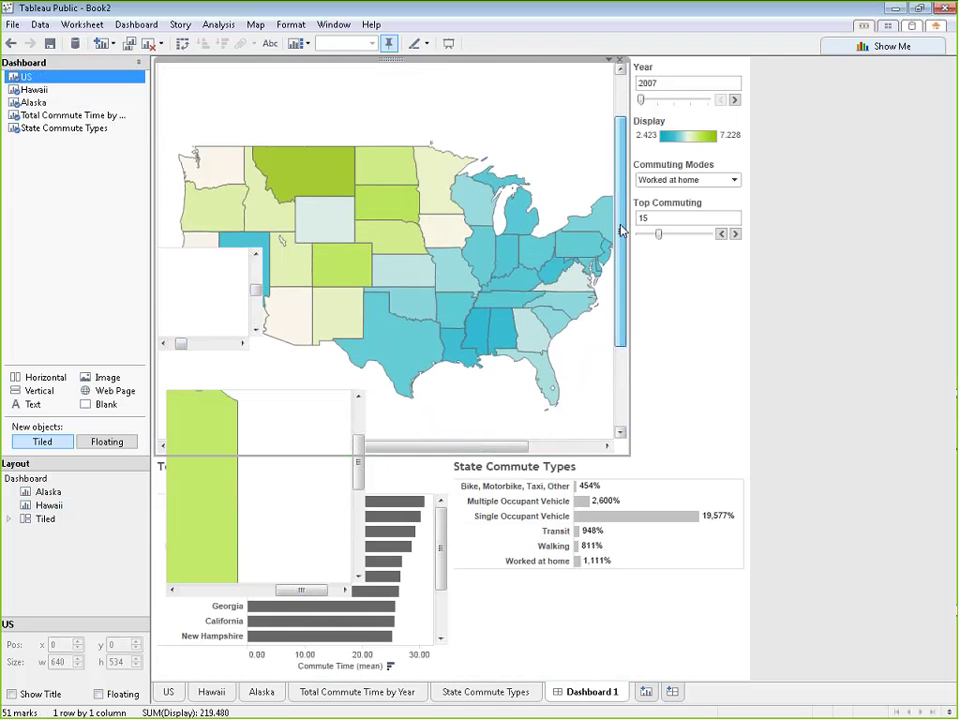
Step: Add a tiled text object across the top of the dashboard reading "Commuting Modes in the United States from 2007-2011"
scroll(525, 449, right, 1)
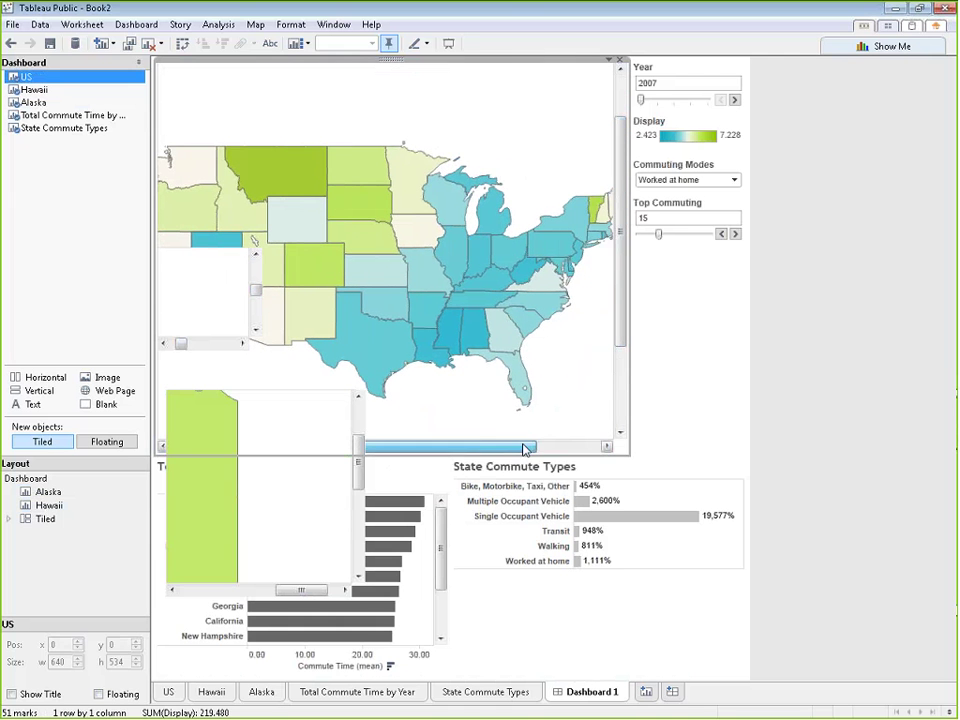
click(700, 72)
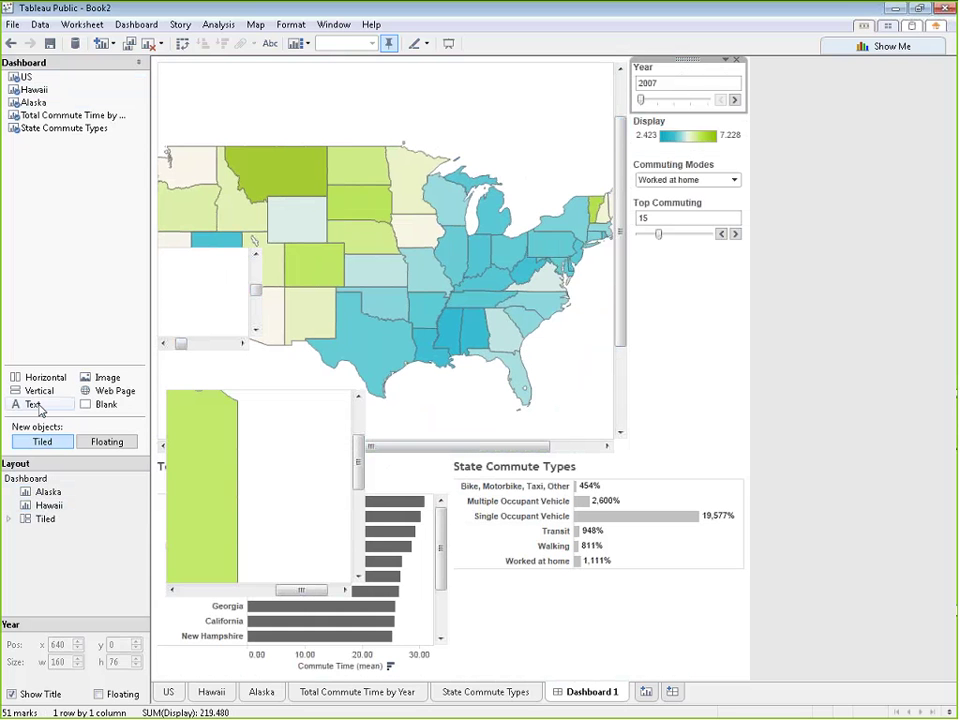
mouse_move(40, 408)
mouse_down()
mouse_move(199, 306)
mouse_move(261, 240)
mouse_move(410, 133)
mouse_move(518, 72)
mouse_move(77, 311)
mouse_move(13, 379)
mouse_up()
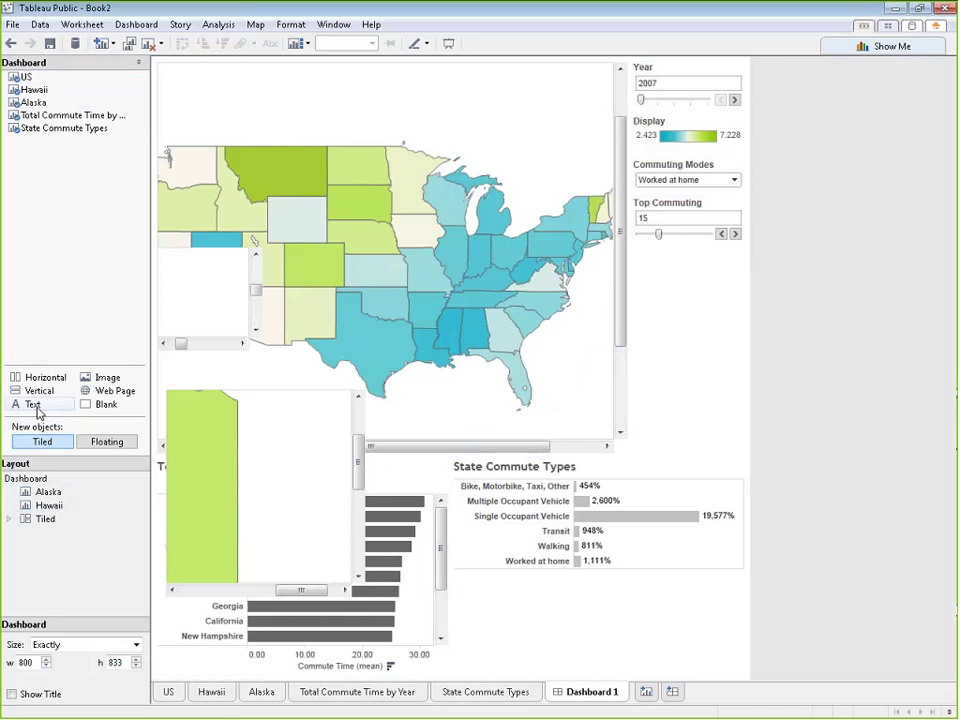
drag(254, 241, 281, 130)
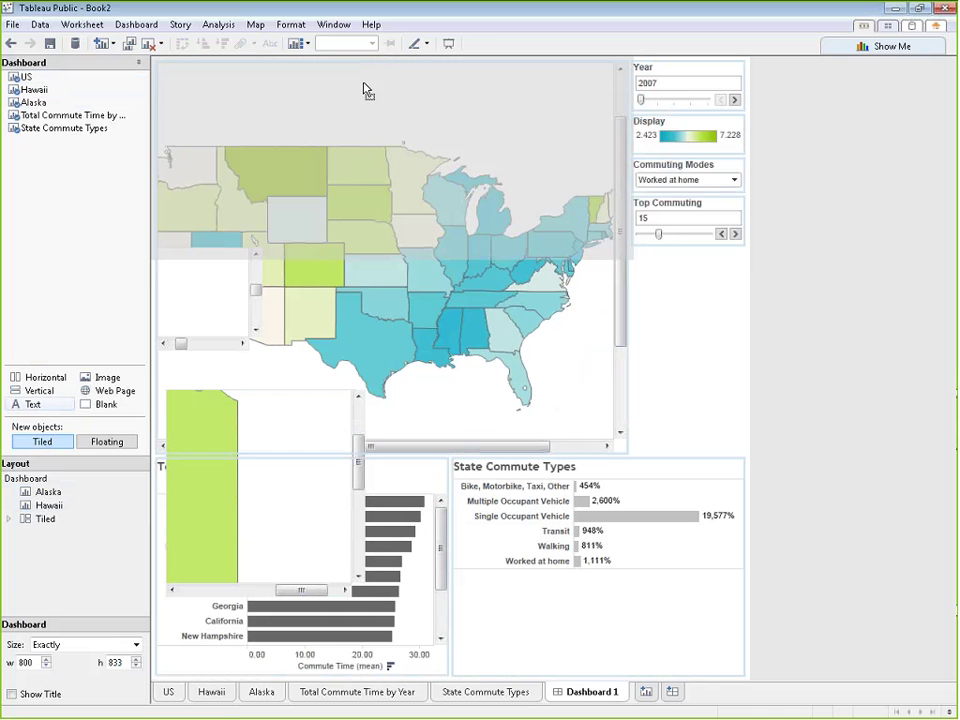
mouse_move(365, 90)
mouse_down()
mouse_move(446, 386)
mouse_move(459, 606)
mouse_move(296, 594)
mouse_move(615, 432)
mouse_move(455, 620)
mouse_move(444, 467)
mouse_move(600, 636)
mouse_move(652, 436)
mouse_move(476, 144)
mouse_move(358, 379)
mouse_move(643, 182)
mouse_move(493, 68)
mouse_move(469, 62)
mouse_up()
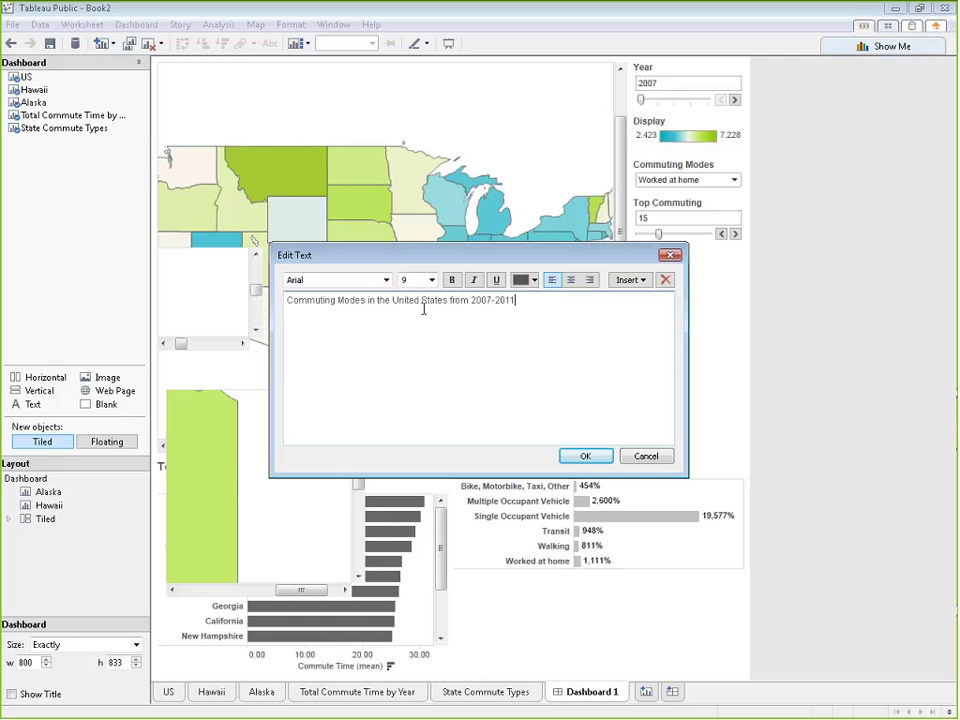
Step: Format the whole title text as centered, bold, size 20, and apply it to the dashboard
key(ctrl+a)
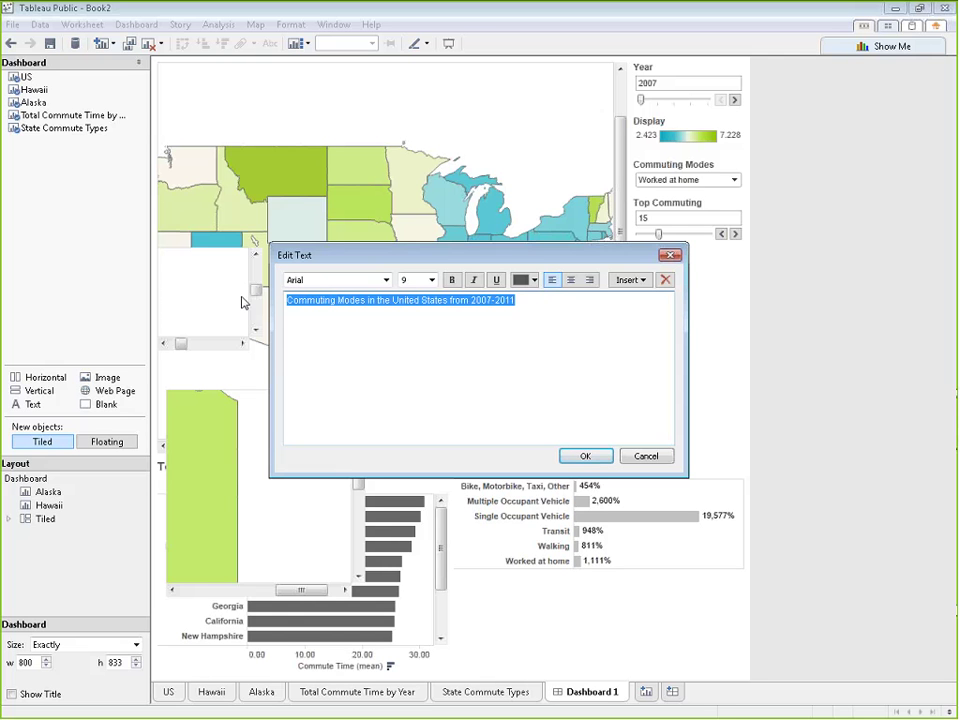
click(573, 281)
click(452, 280)
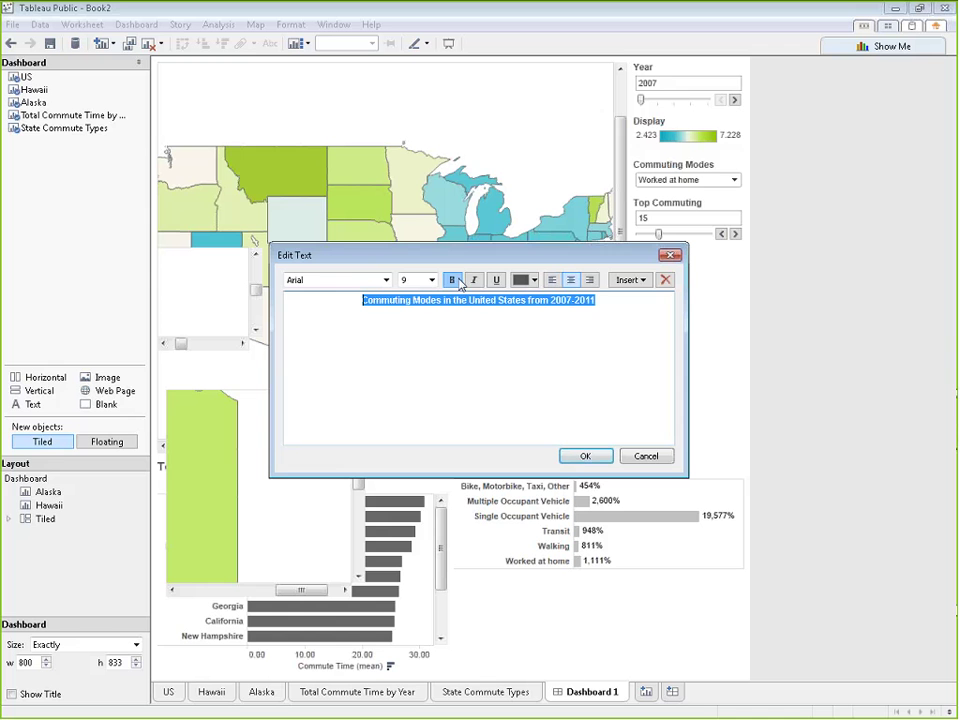
click(431, 280)
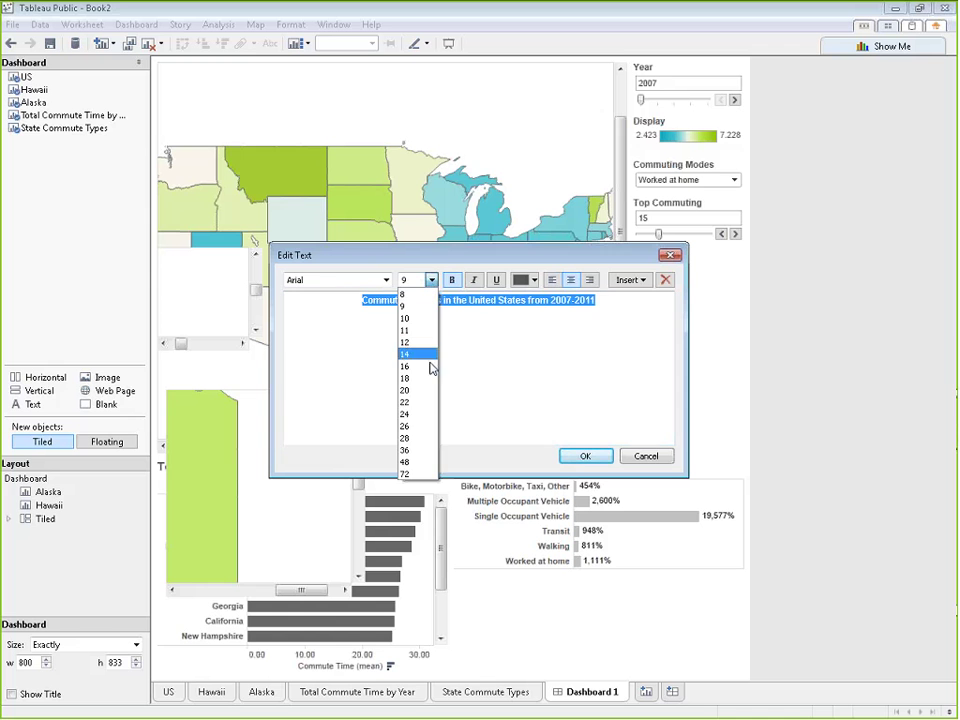
click(430, 414)
click(431, 280)
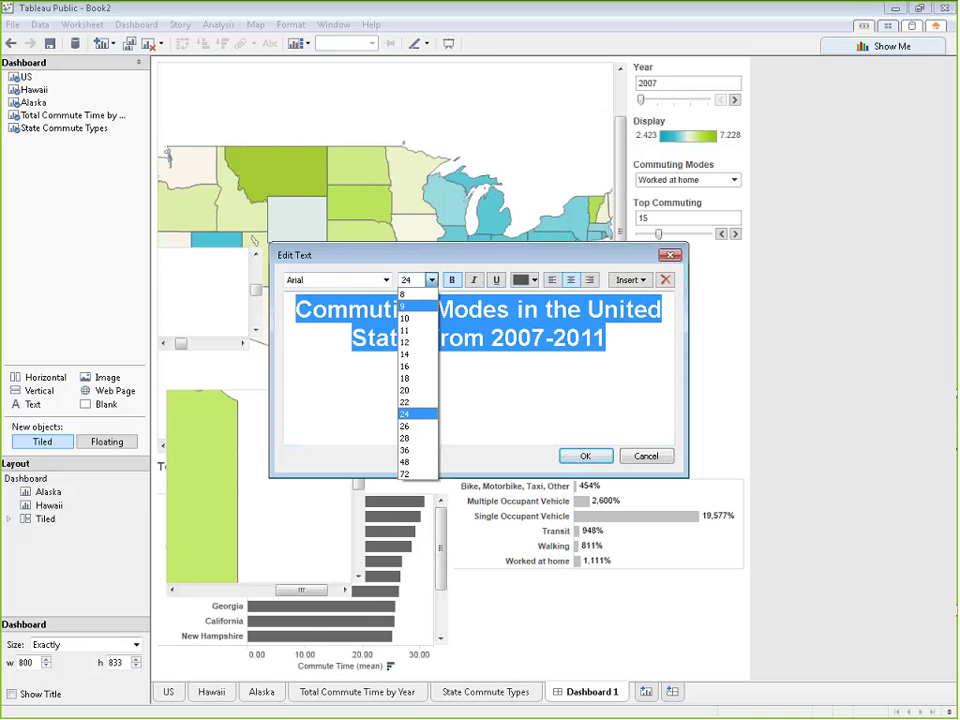
click(413, 393)
click(585, 457)
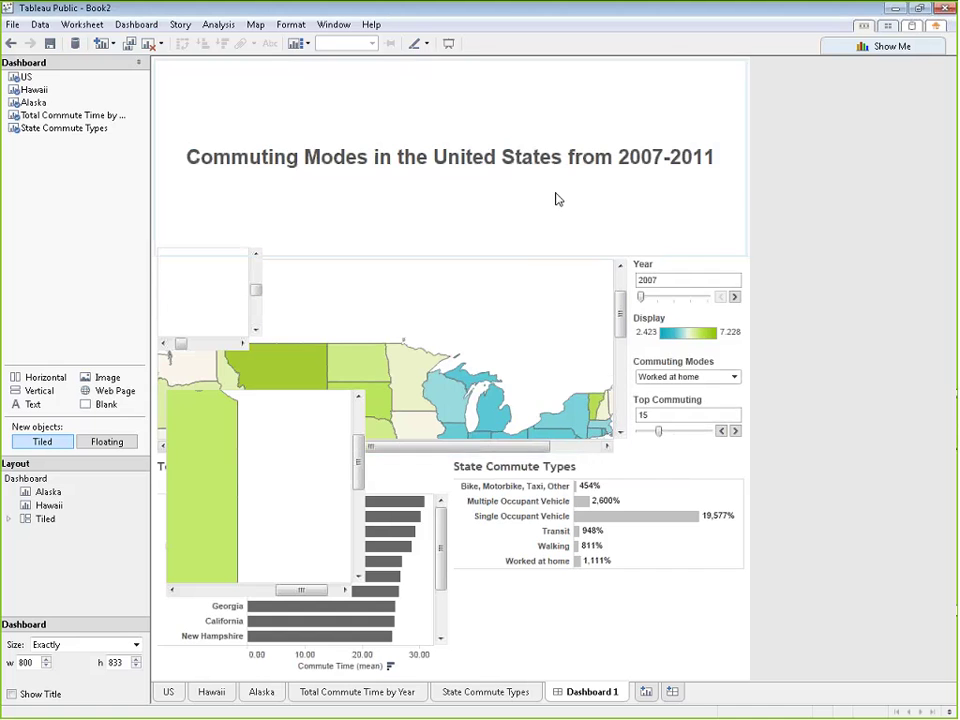
Step: Reduce the title area's height to about 47 pixels and shift the US map eastward within its frame to show the West Coast
drag(480, 255, 531, 236)
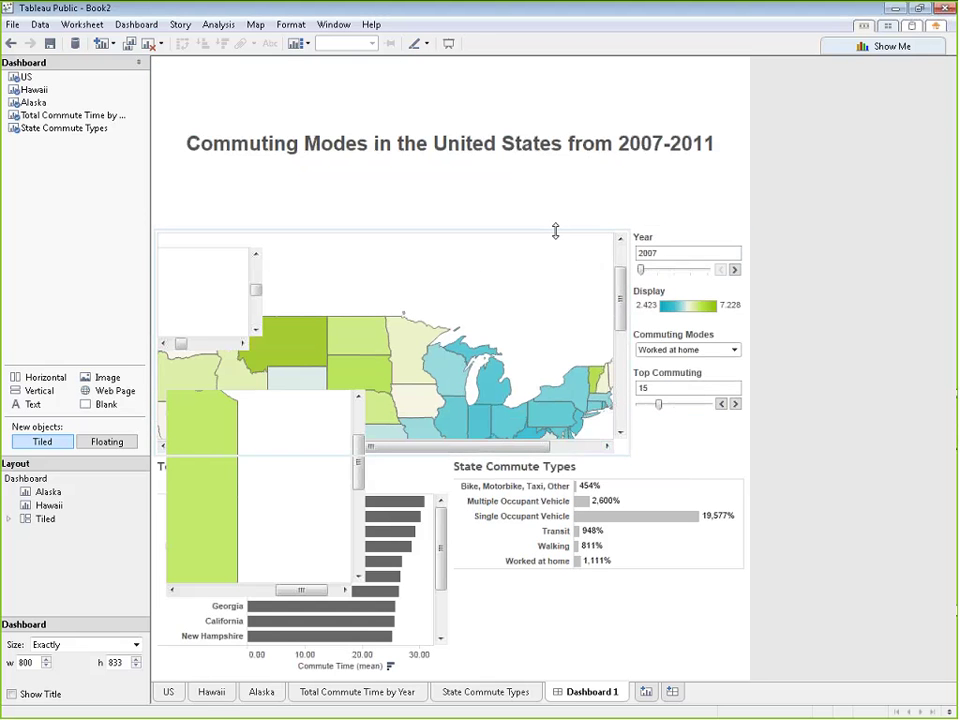
drag(556, 231, 556, 213)
drag(556, 91, 557, 98)
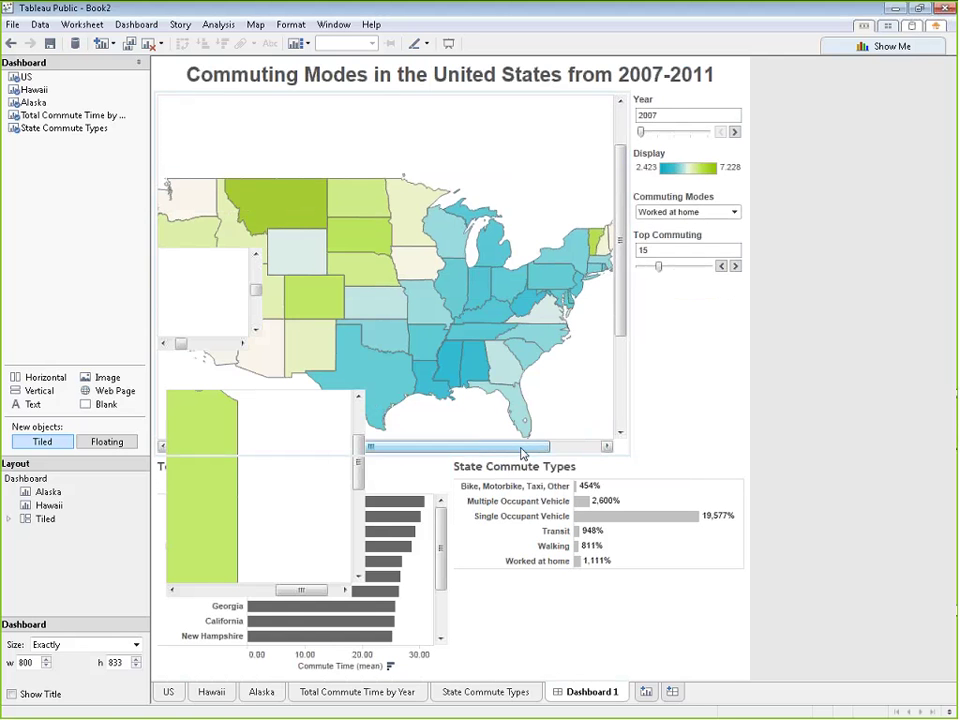
drag(460, 447, 492, 453)
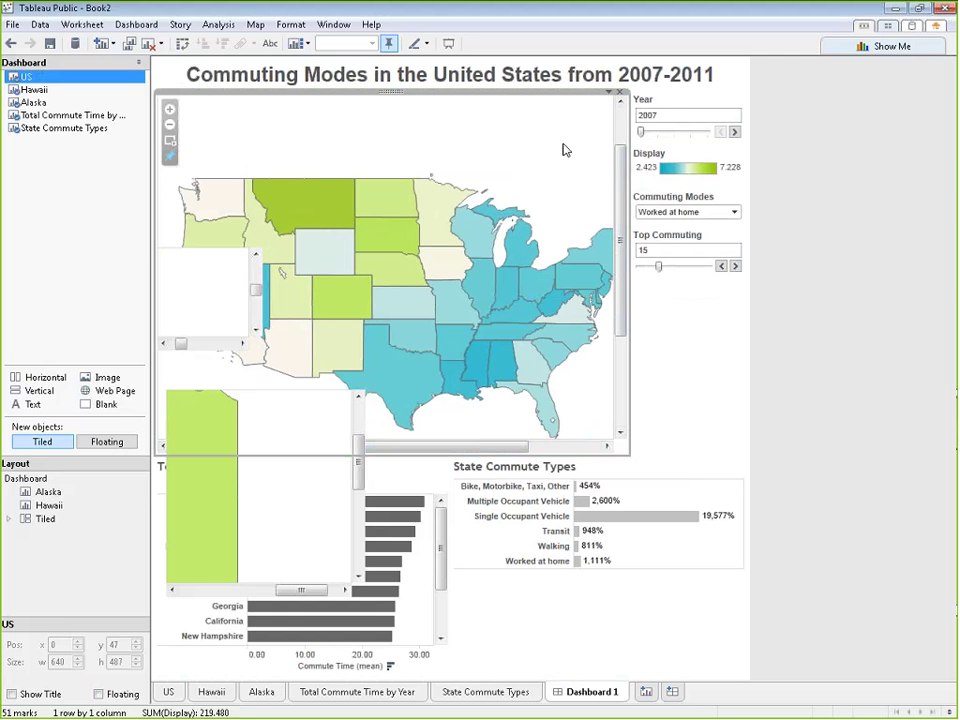
Step: Make the Year filter floating and move it above the northwestern states at about x 103, y 66
click(686, 99)
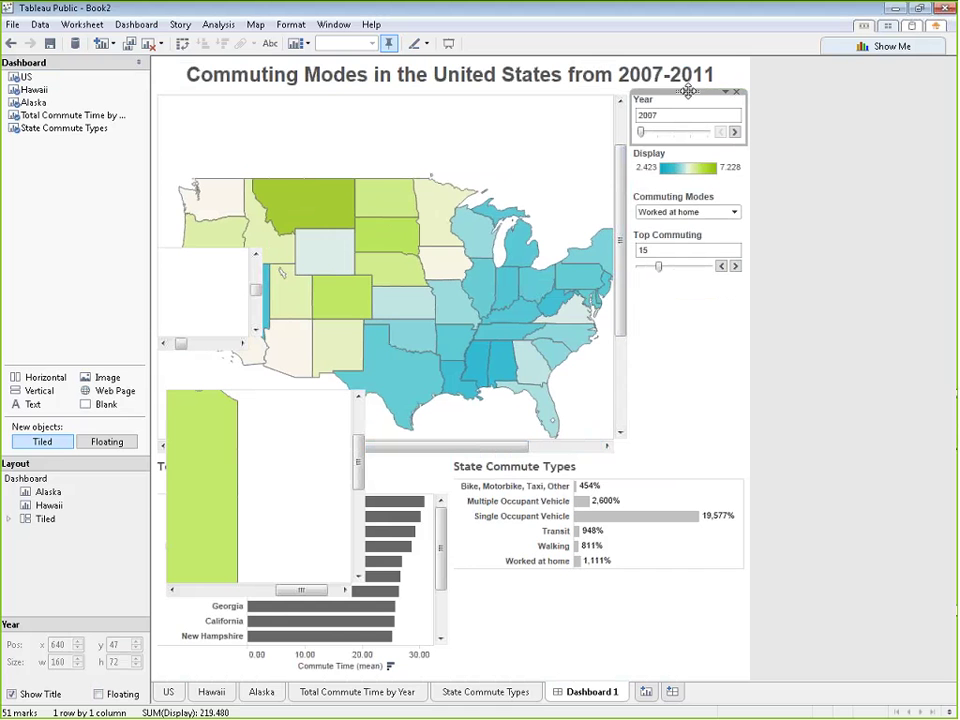
click(727, 94)
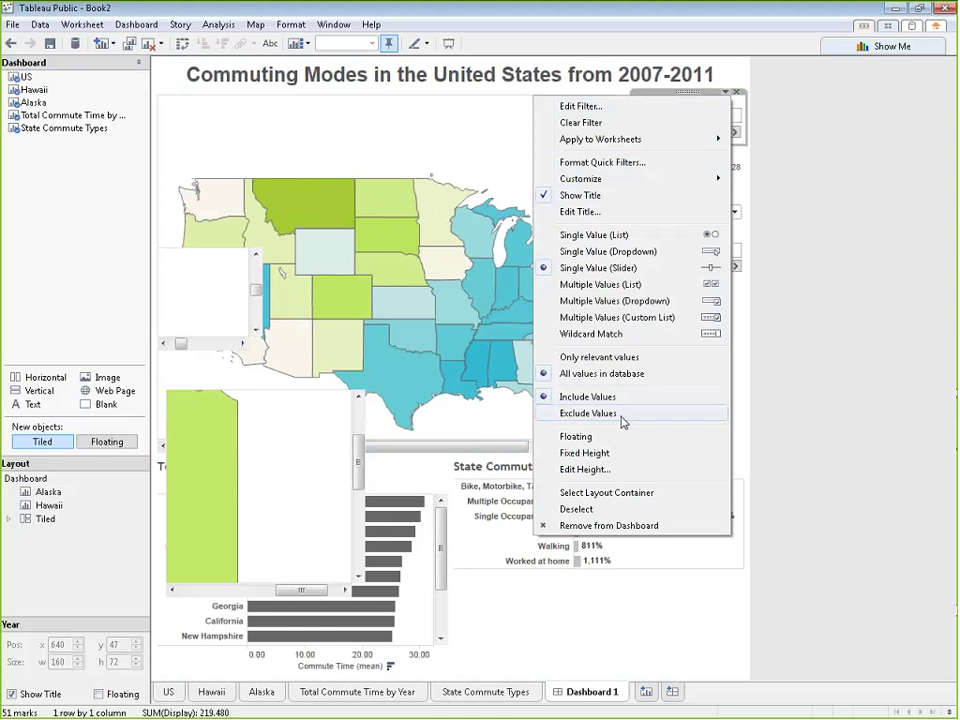
click(604, 437)
drag(665, 118, 281, 114)
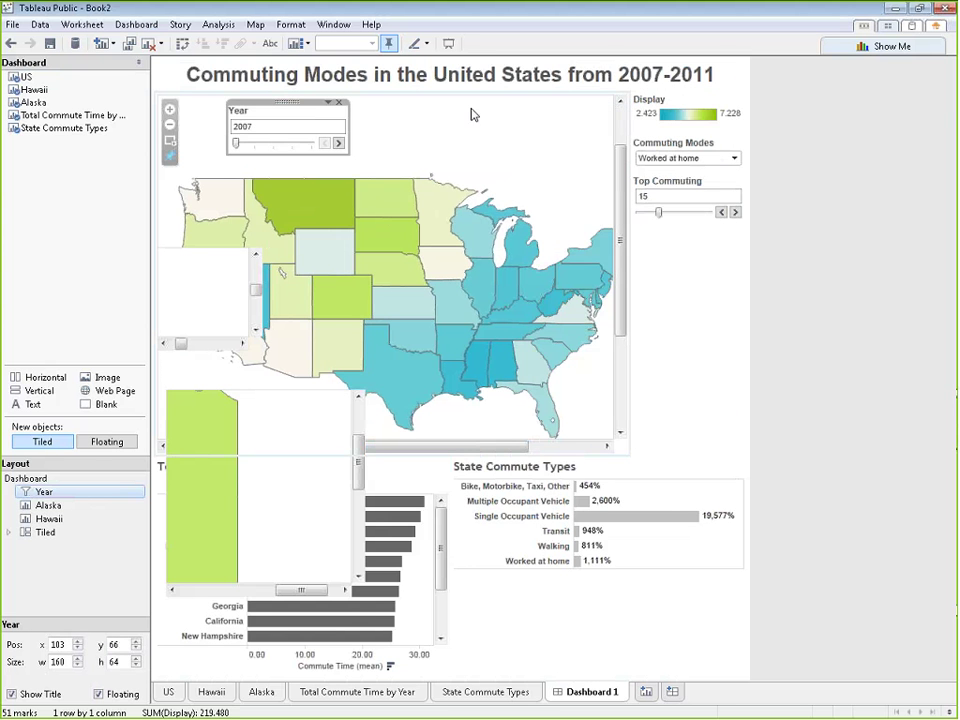
click(398, 124)
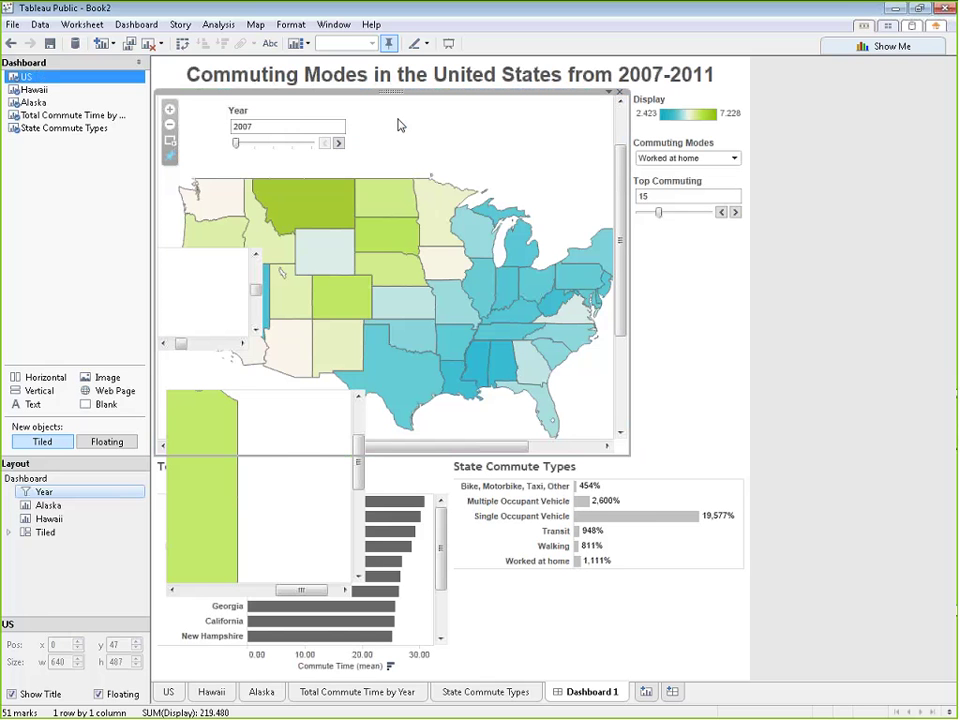
click(770, 150)
Step: Make the Display color legend floating and place it below the Gulf Coast at about x 384, y 449
click(690, 112)
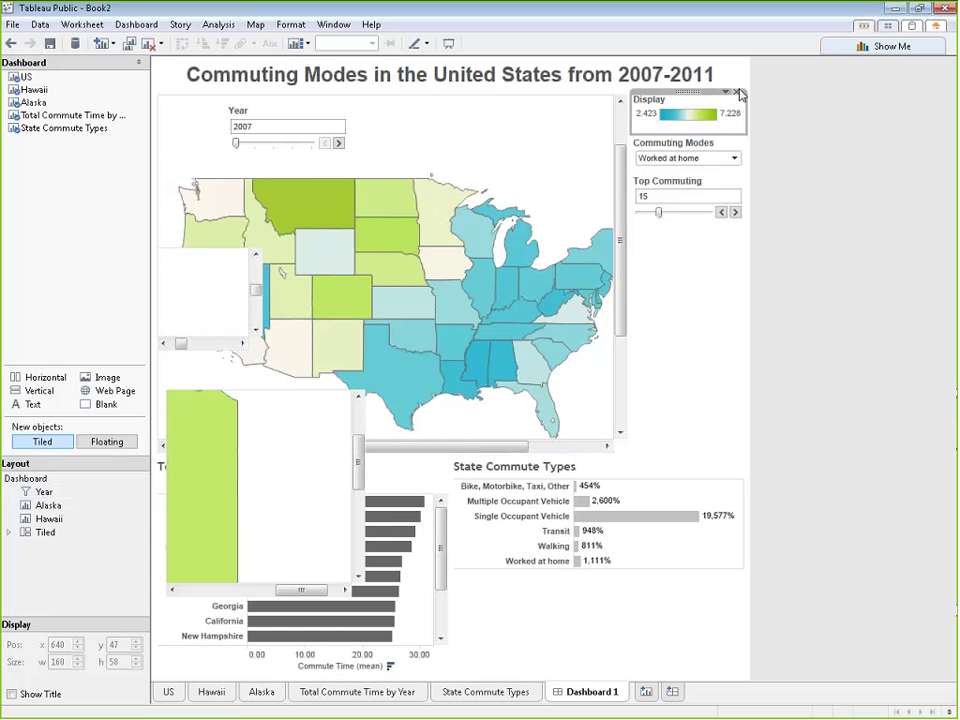
click(728, 92)
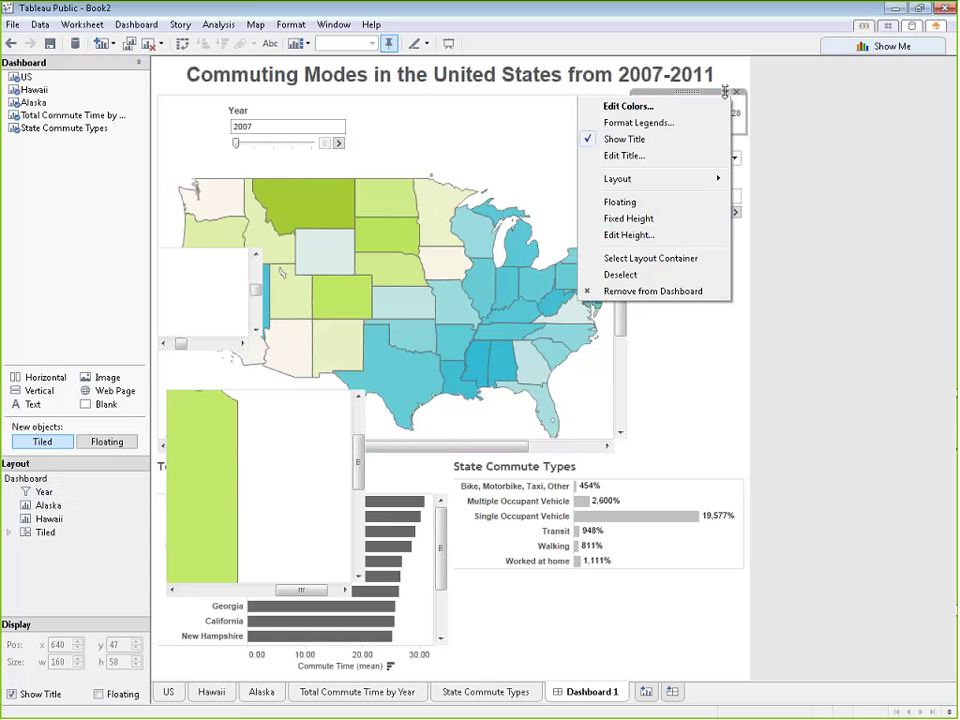
click(630, 201)
drag(690, 95, 494, 391)
Step: Make the Commuting Modes control floating and place it beside the Year filter at about x 301, y 70
click(727, 101)
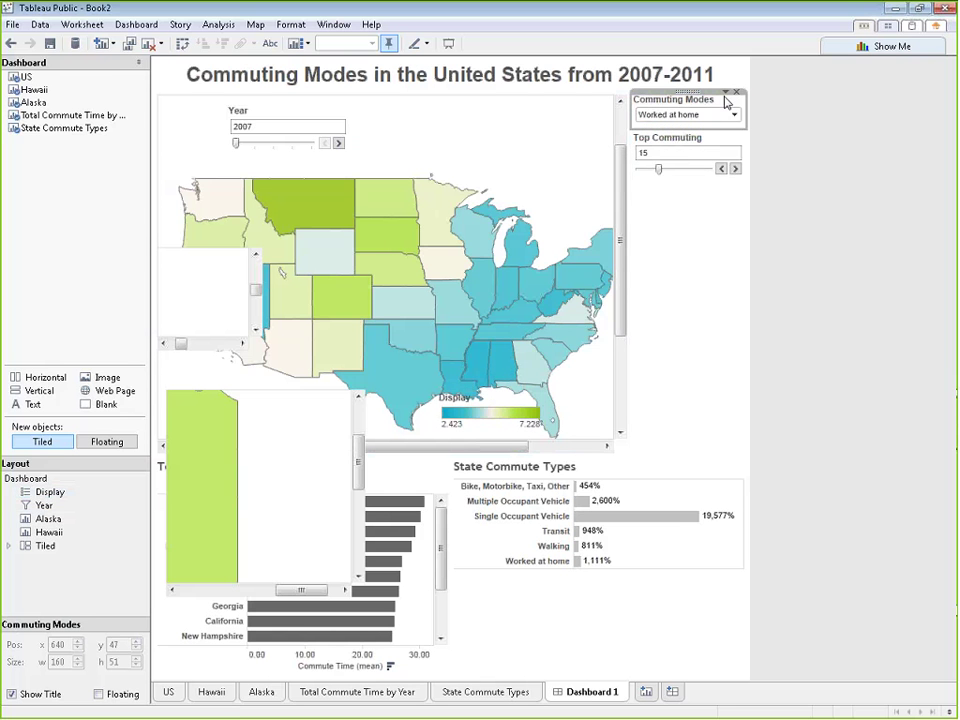
click(727, 93)
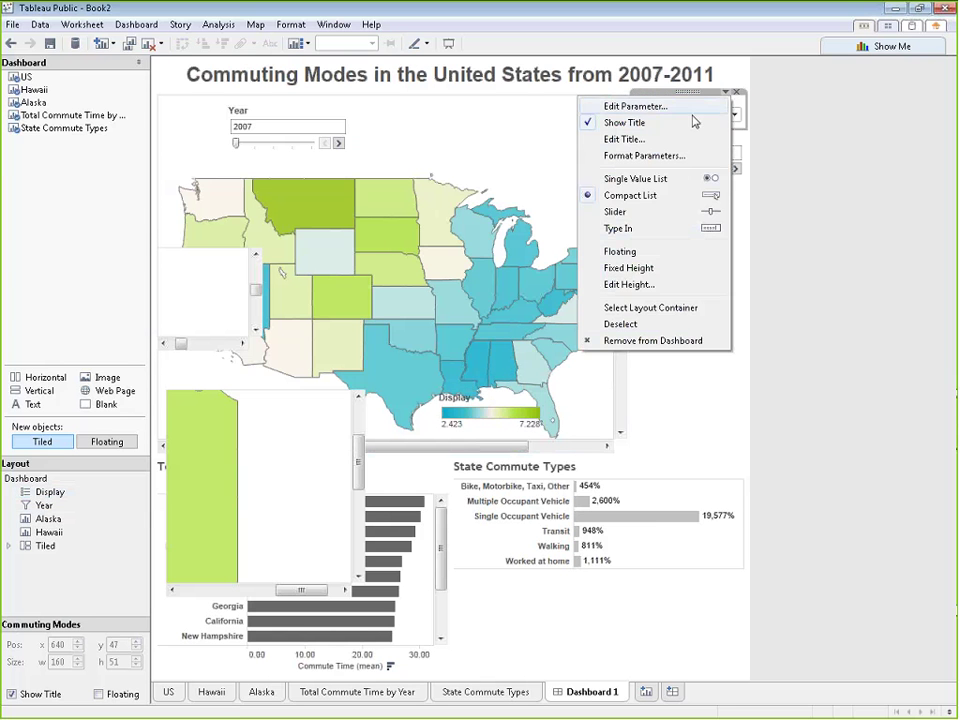
click(657, 252)
drag(668, 107, 432, 108)
Step: Switch Commuting Modes to Single Occupant Vehicle, then Bike, Motorbike, Taxi, Other, and finally Transit to test the map
click(485, 129)
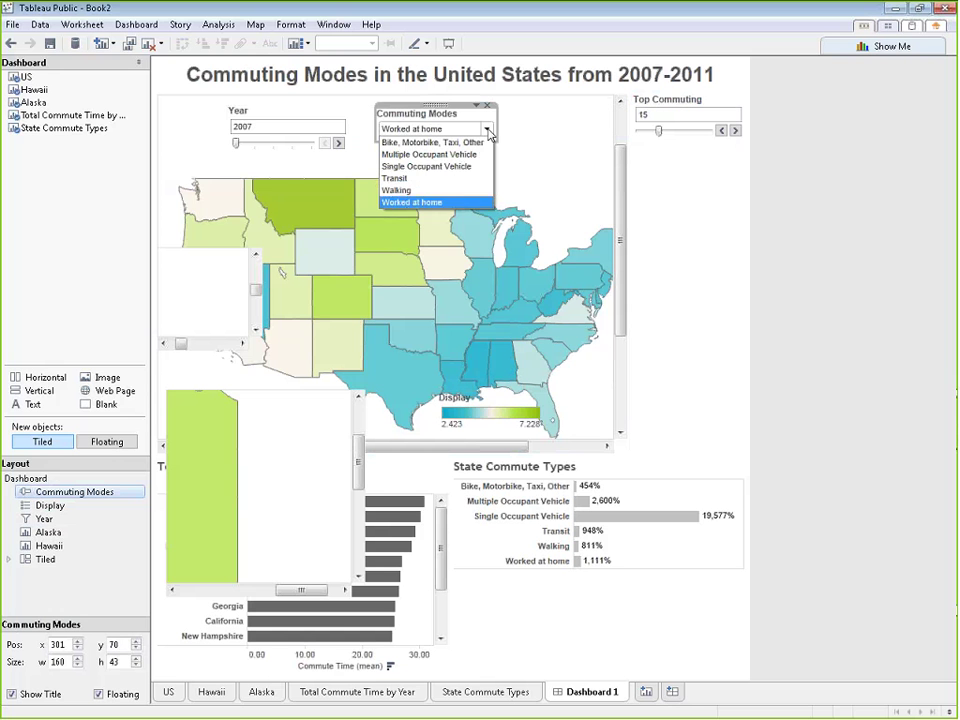
click(452, 167)
click(486, 129)
click(460, 143)
click(487, 130)
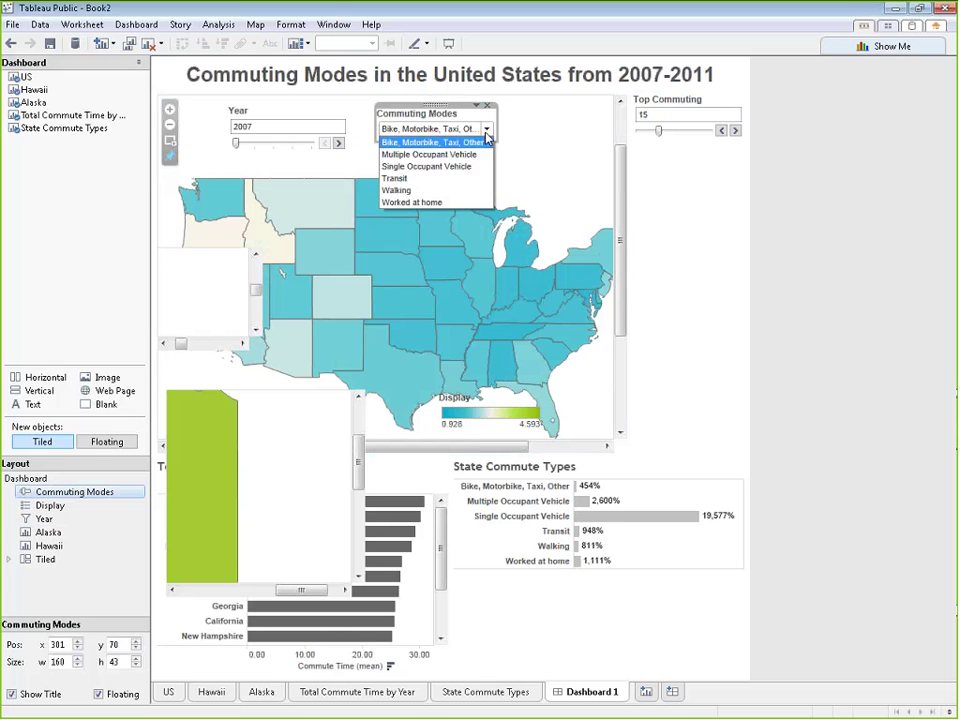
click(405, 178)
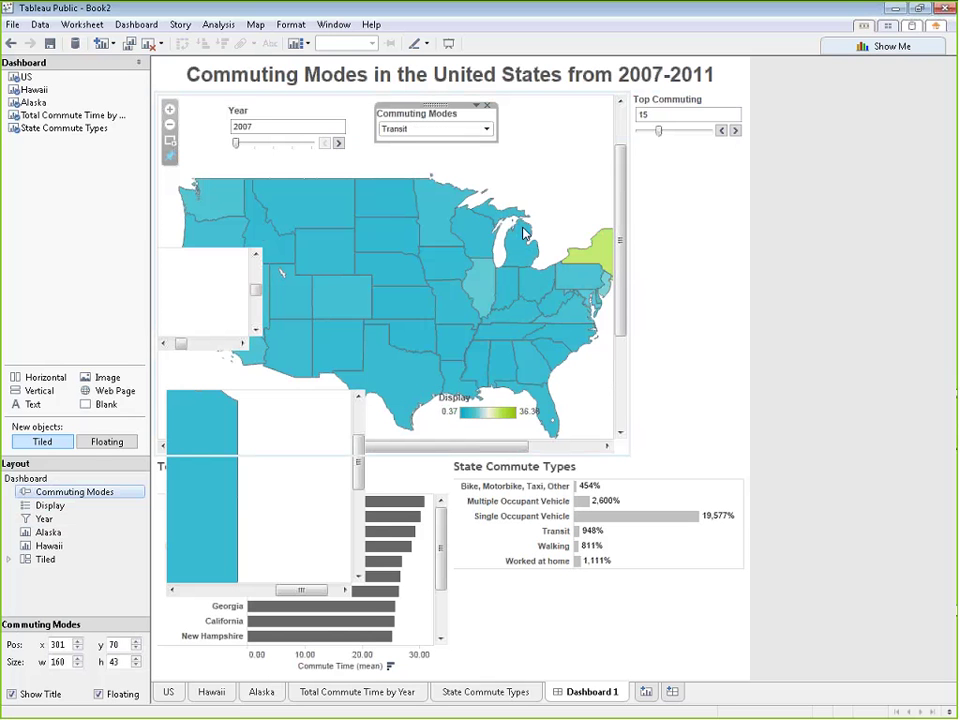
mouse_move(340, 180)
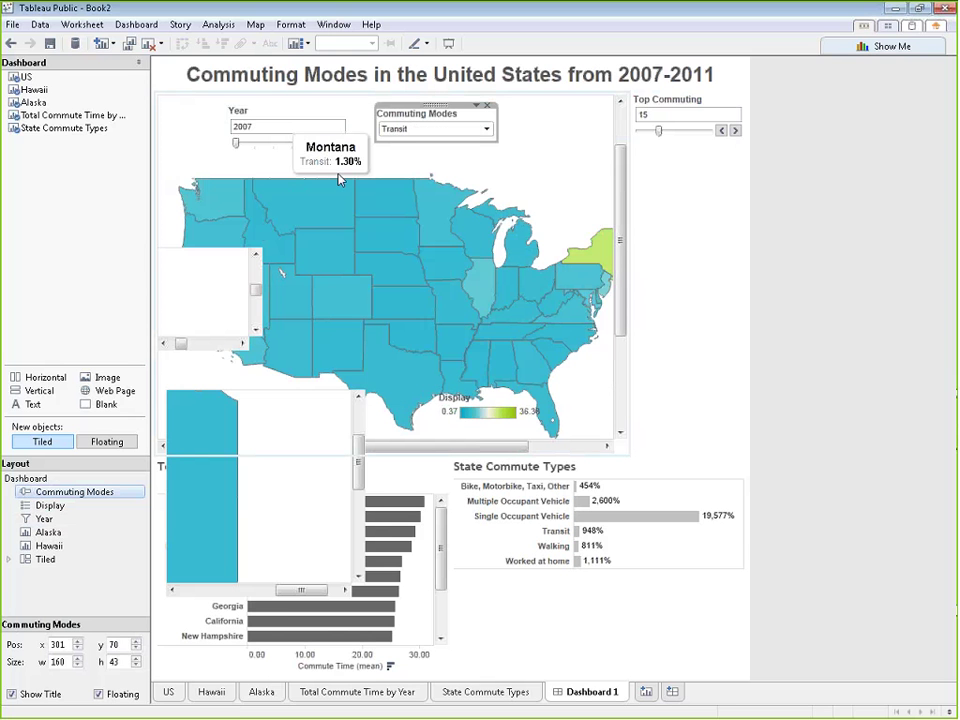
Step: Make the Top Commuting control floating at about x 615, y 72, and shift the US map upward within its frame
click(733, 95)
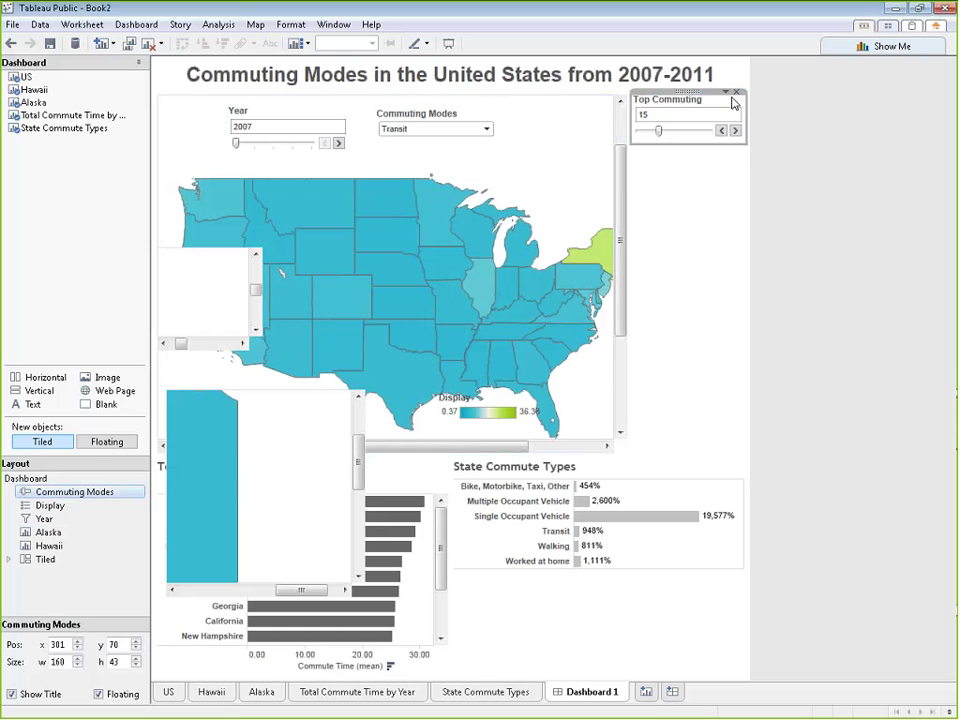
click(728, 93)
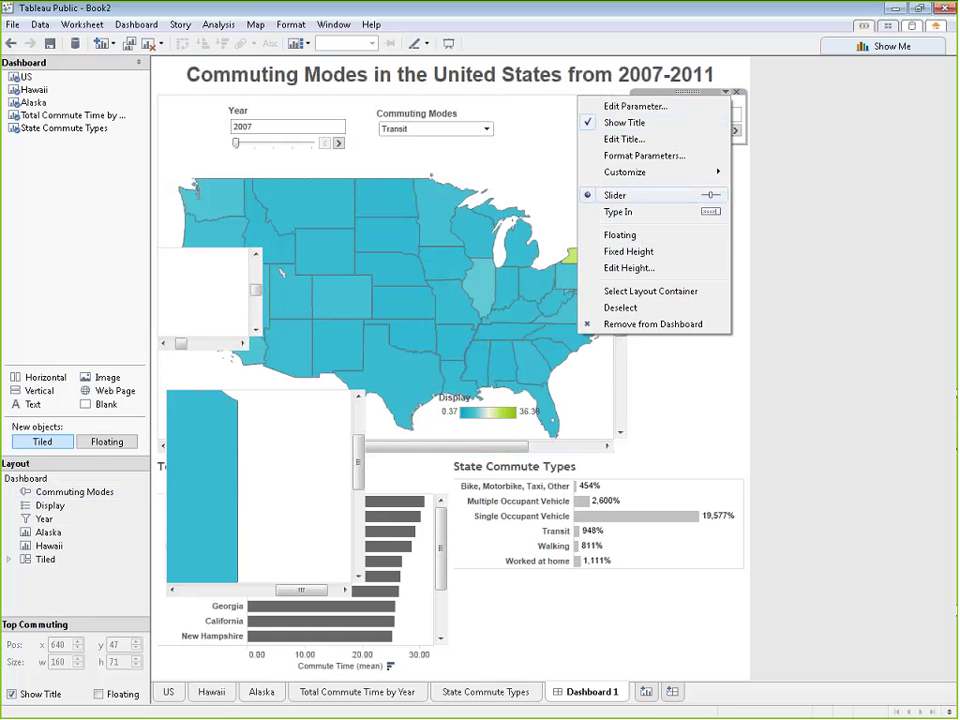
click(625, 248)
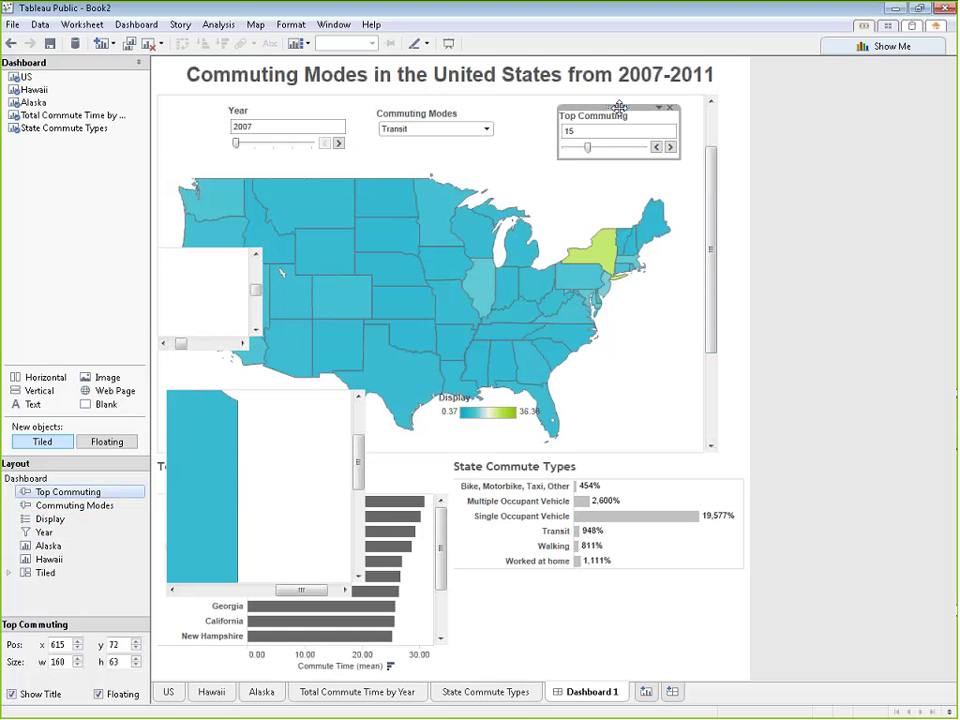
mouse_move(718, 343)
mouse_down()
mouse_move(714, 375)
mouse_move(713, 363)
mouse_up()
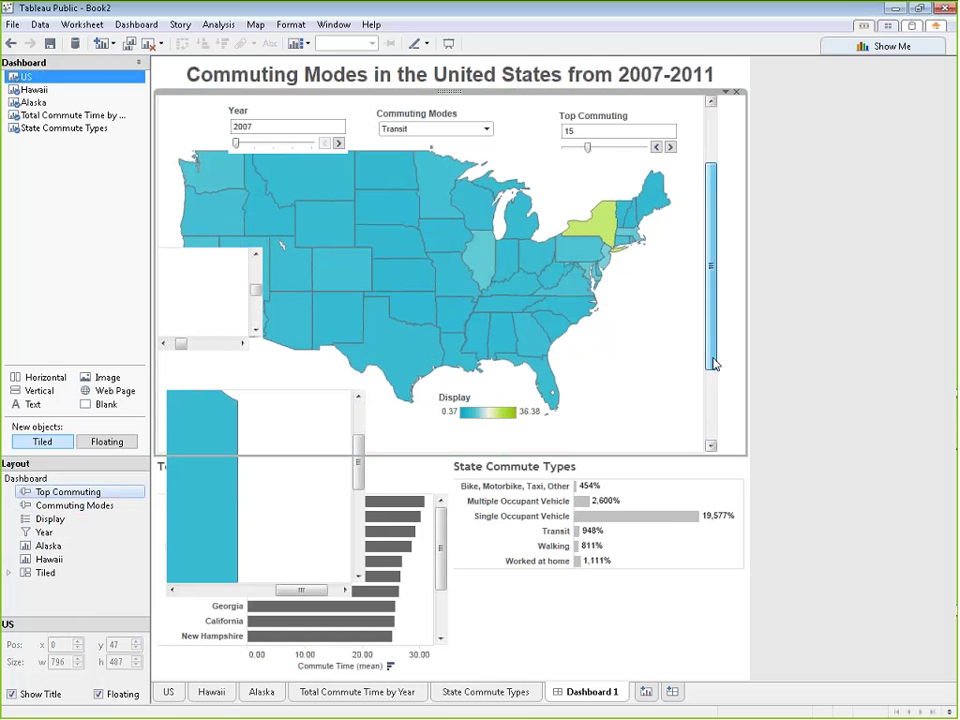
Step: Remove the floating Hawaii and Alaska maps from the dashboard and shift the US map slightly downward in its frame
click(224, 263)
drag(212, 244, 343, 224)
click(344, 223)
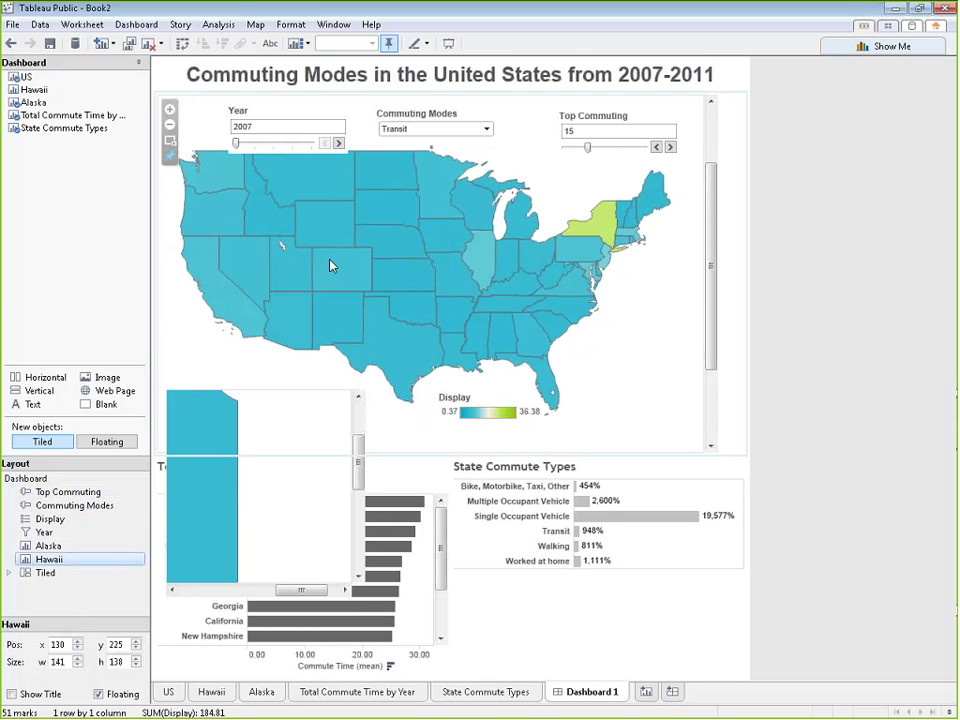
click(294, 429)
click(355, 388)
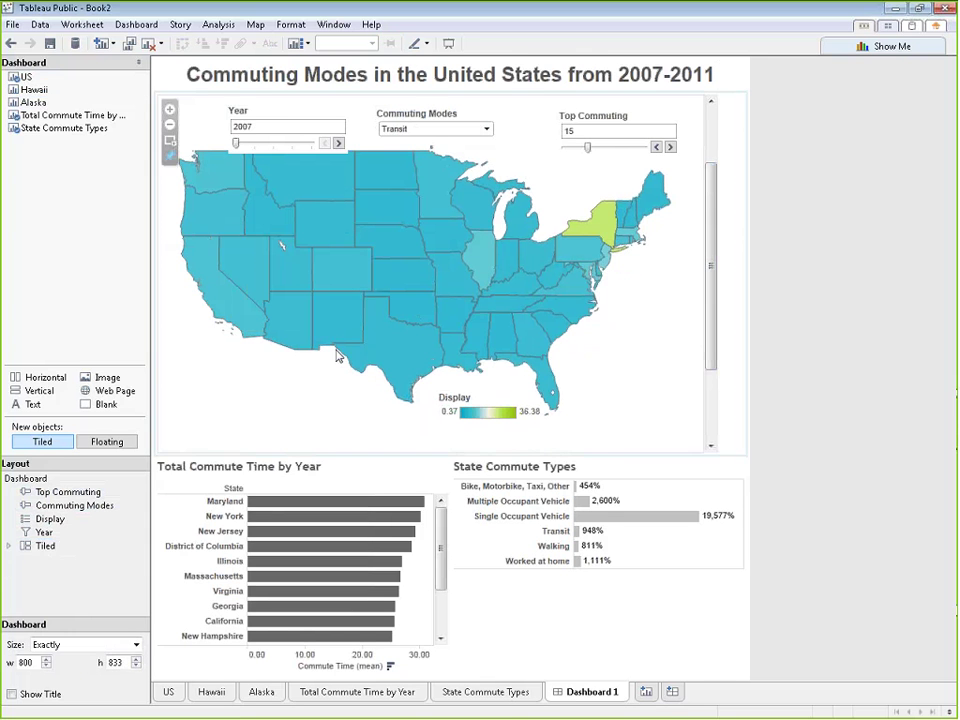
click(714, 246)
scroll(714, 251, down, 1)
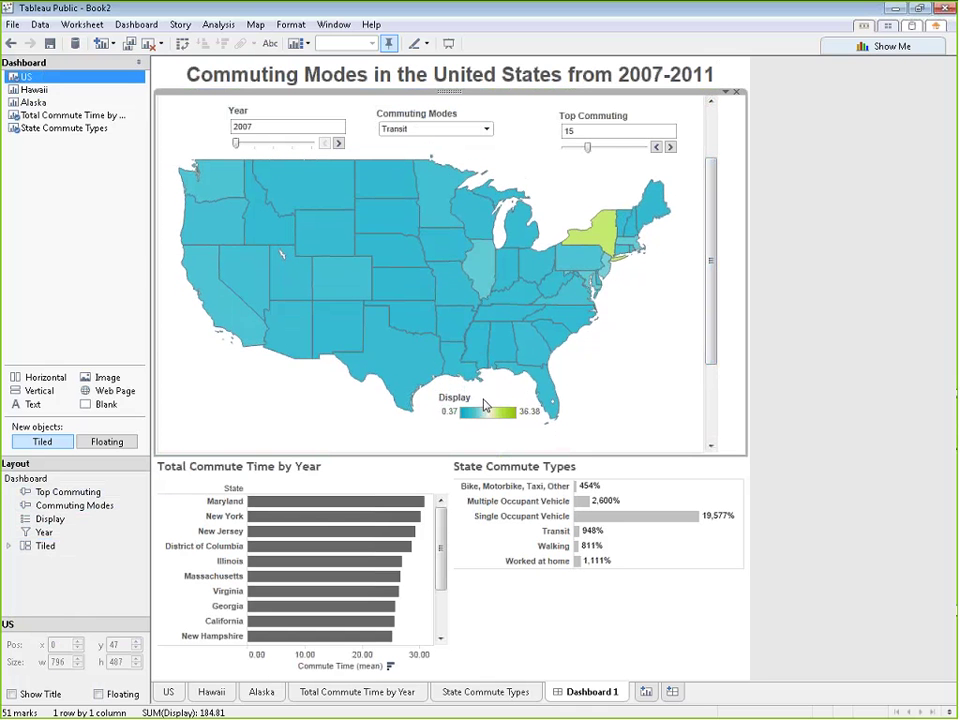
Step: Move the Display legend below California to about x 31, y 460, and raise the boundary between the map and bar charts slightly
click(482, 403)
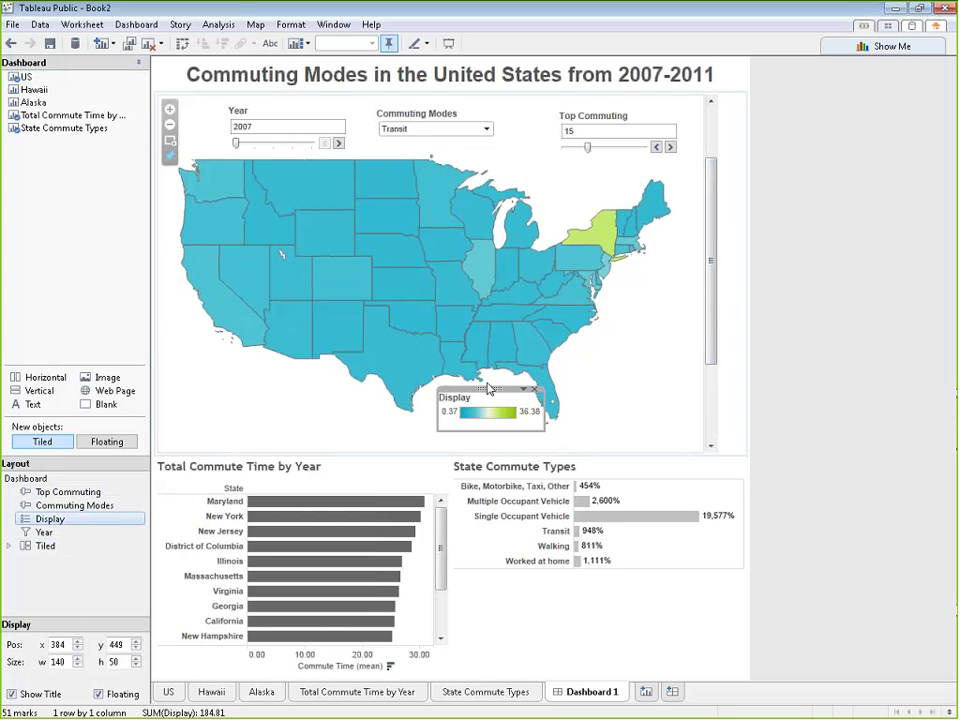
drag(484, 388, 458, 404)
mouse_move(542, 455)
mouse_down()
mouse_move(545, 470)
mouse_move(547, 452)
mouse_up()
click(467, 422)
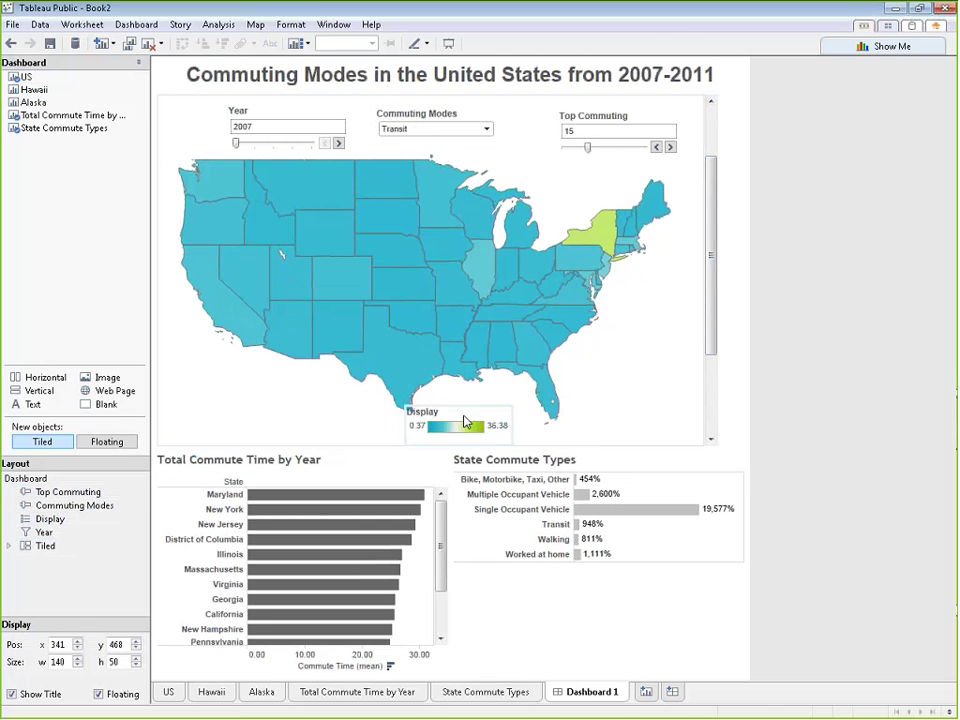
drag(459, 422, 223, 399)
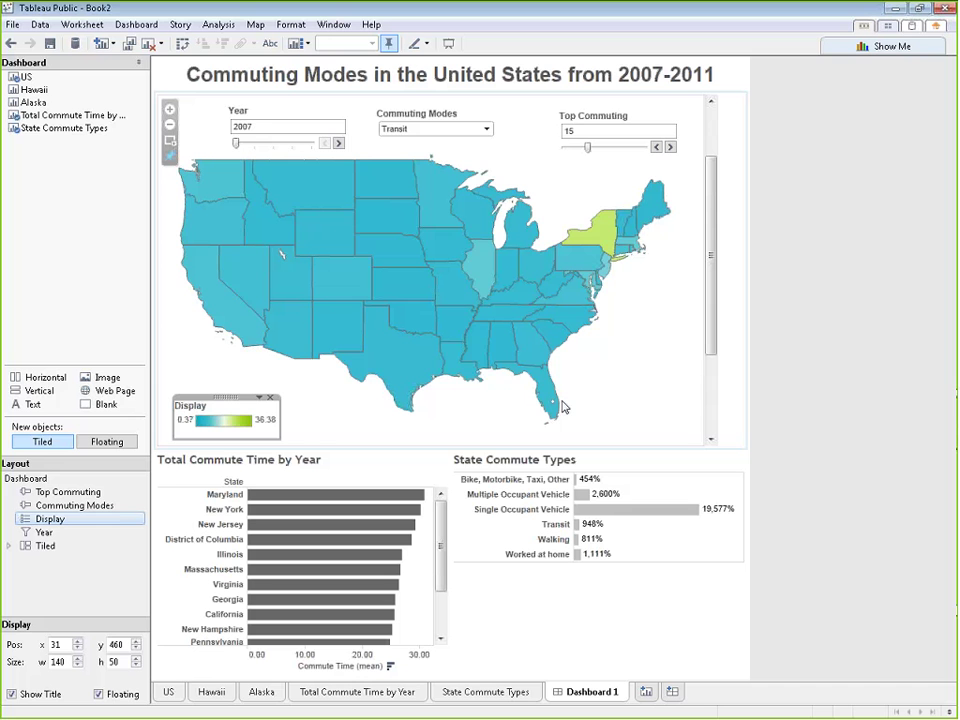
Step: Check Washington, Oregon and California on the US map and look through the states in the Total Commute Time by Year chart
click(215, 175)
click(214, 177)
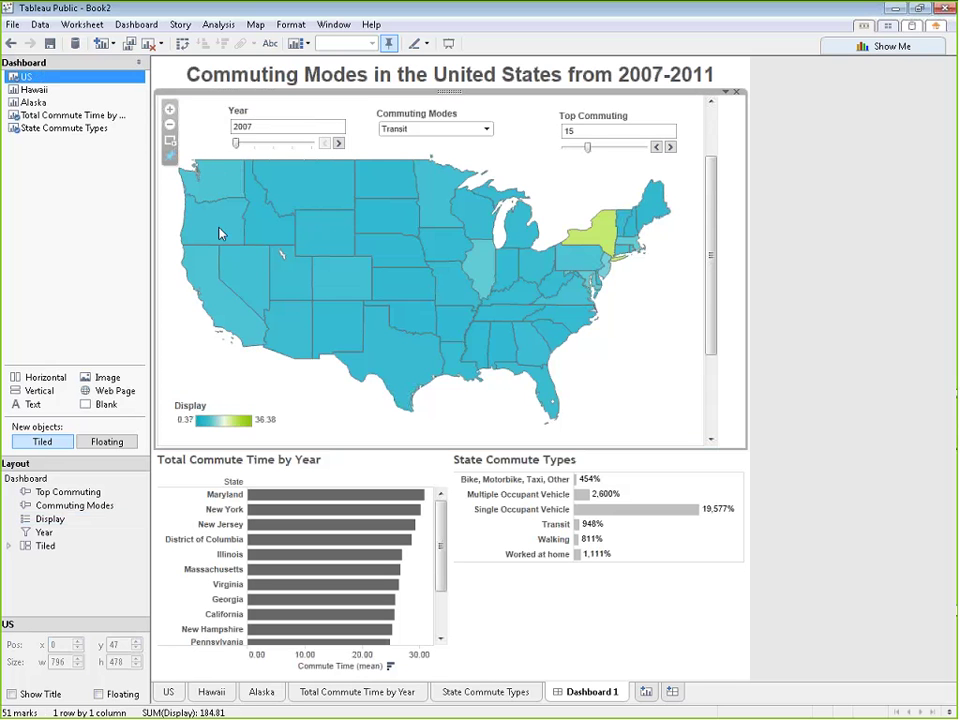
click(214, 226)
click(226, 300)
click(234, 303)
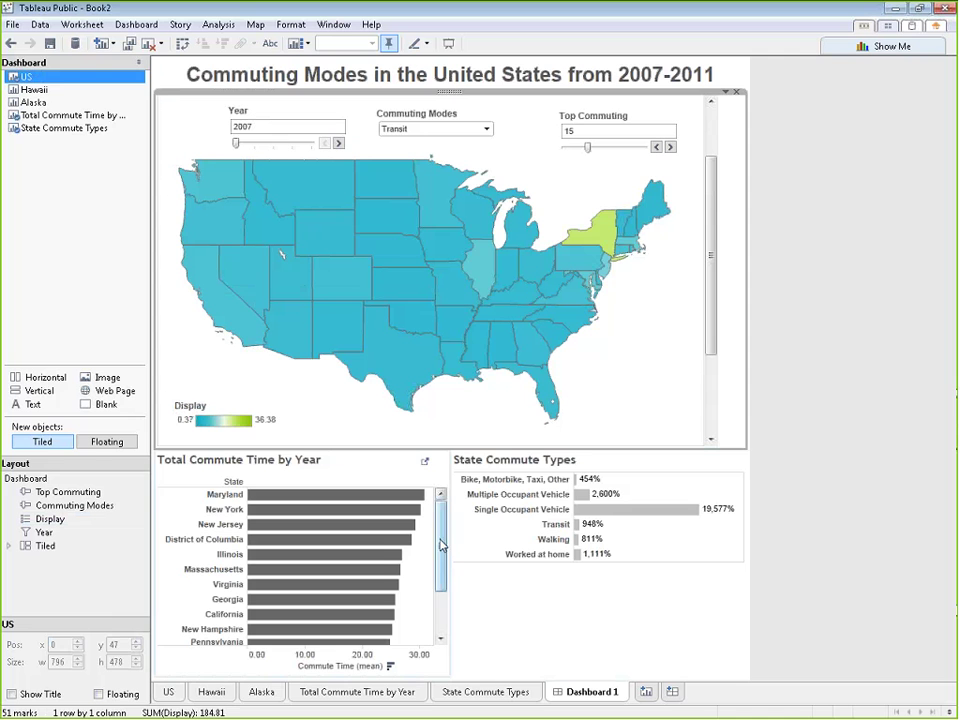
drag(441, 545, 441, 607)
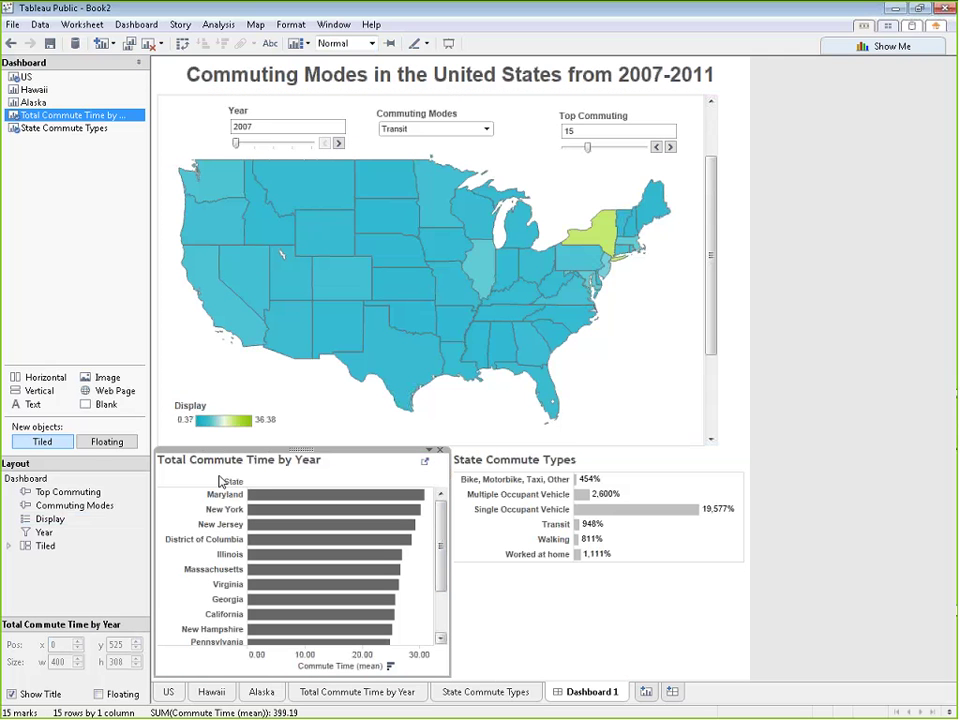
click(602, 452)
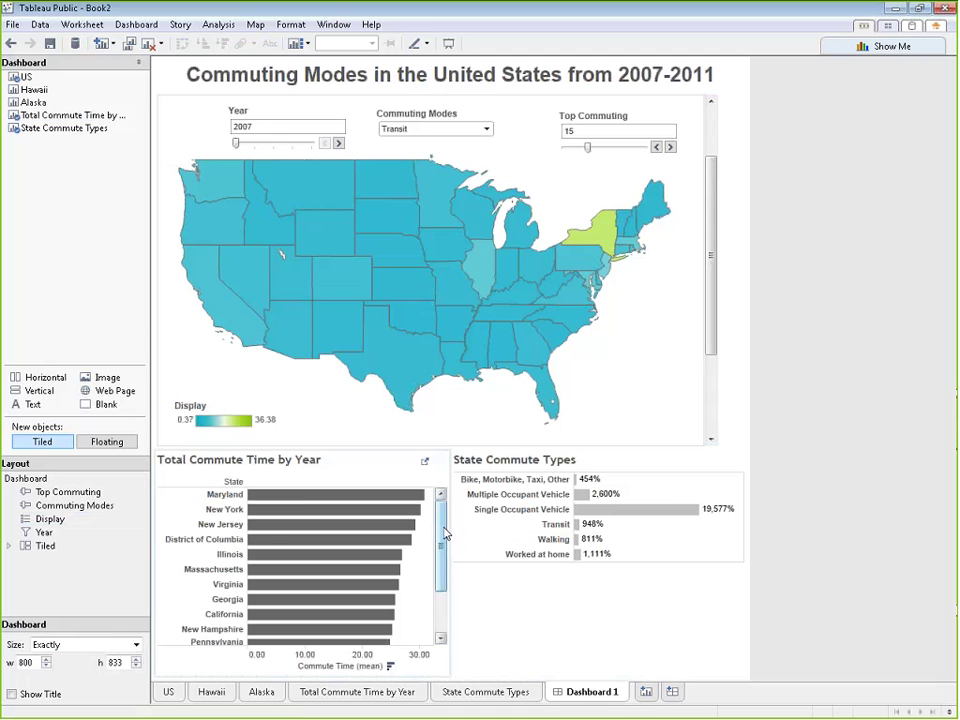
drag(441, 540, 443, 608)
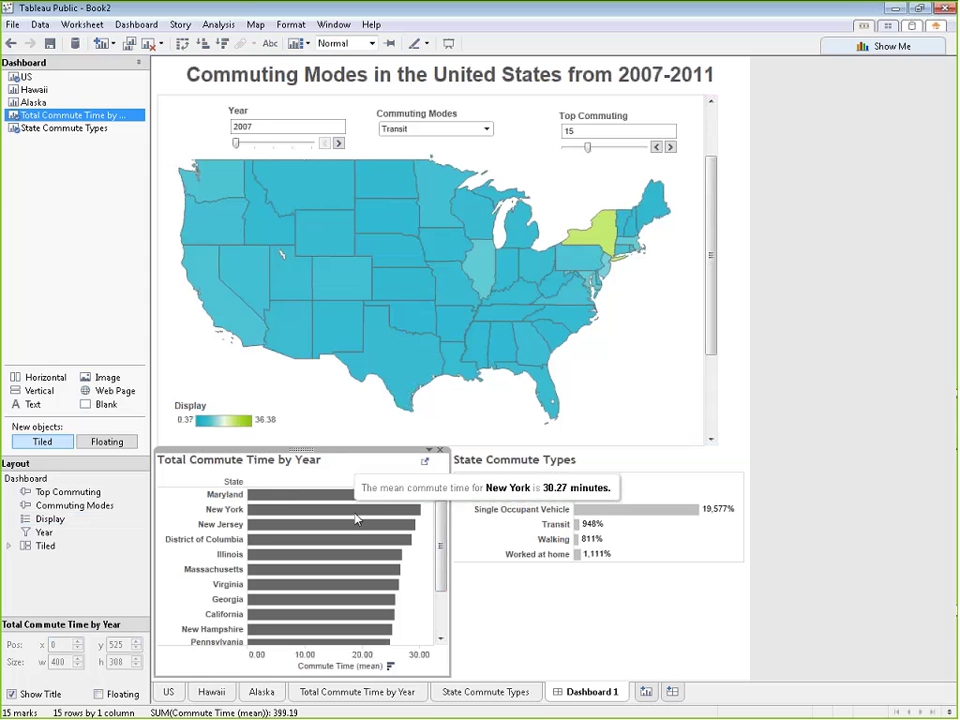
Step: Set the Year filter to 2011 and apply it to all worksheets using this data source
click(337, 142)
click(338, 143)
click(338, 143)
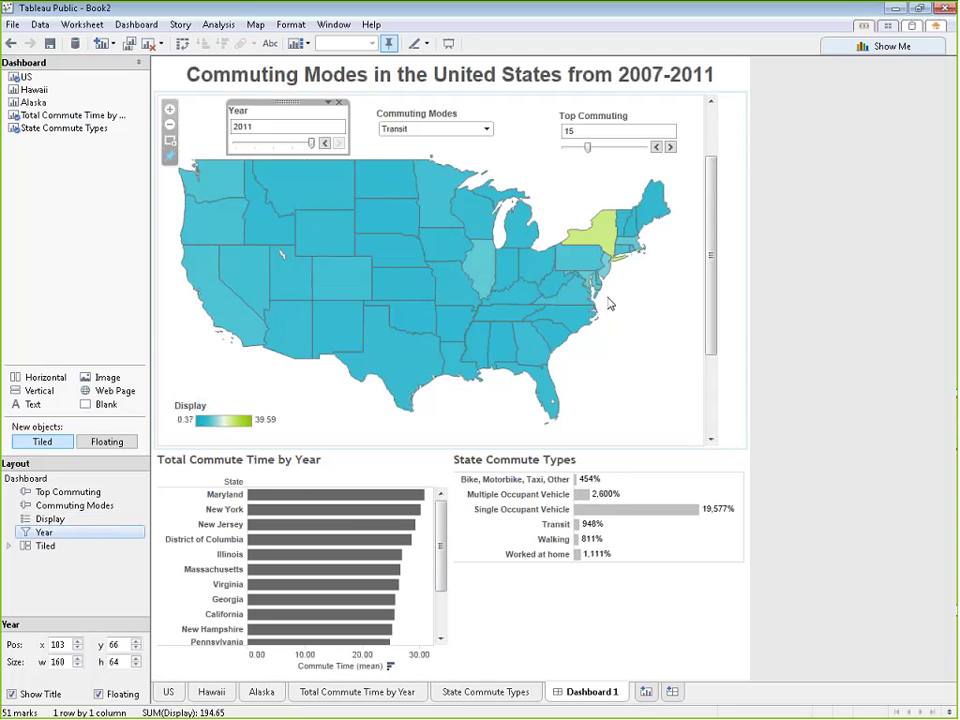
click(328, 104)
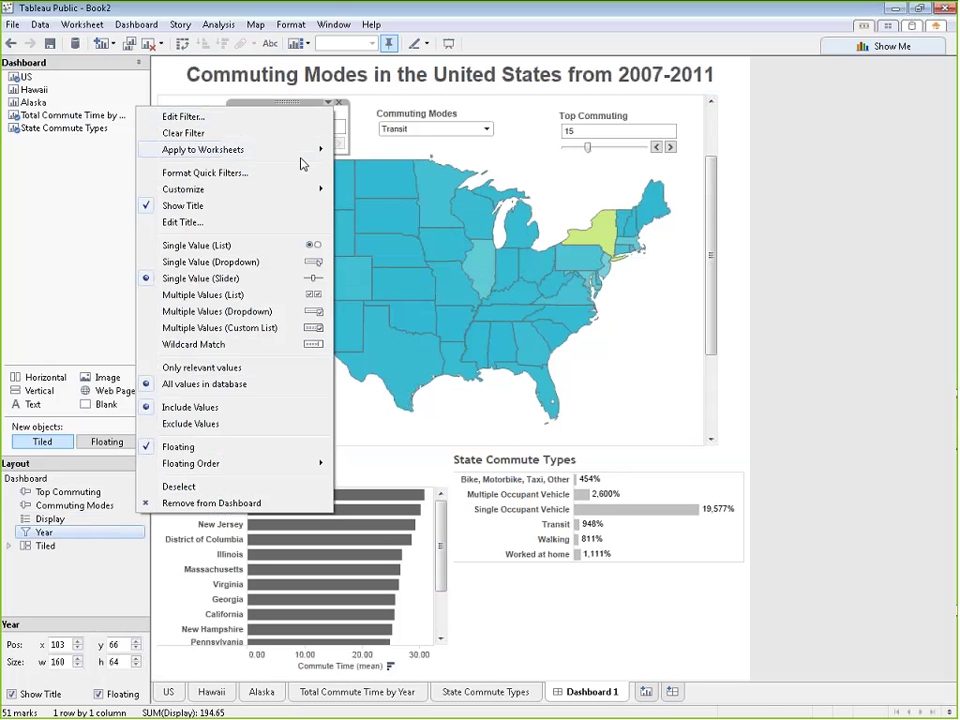
mouse_move(300, 158)
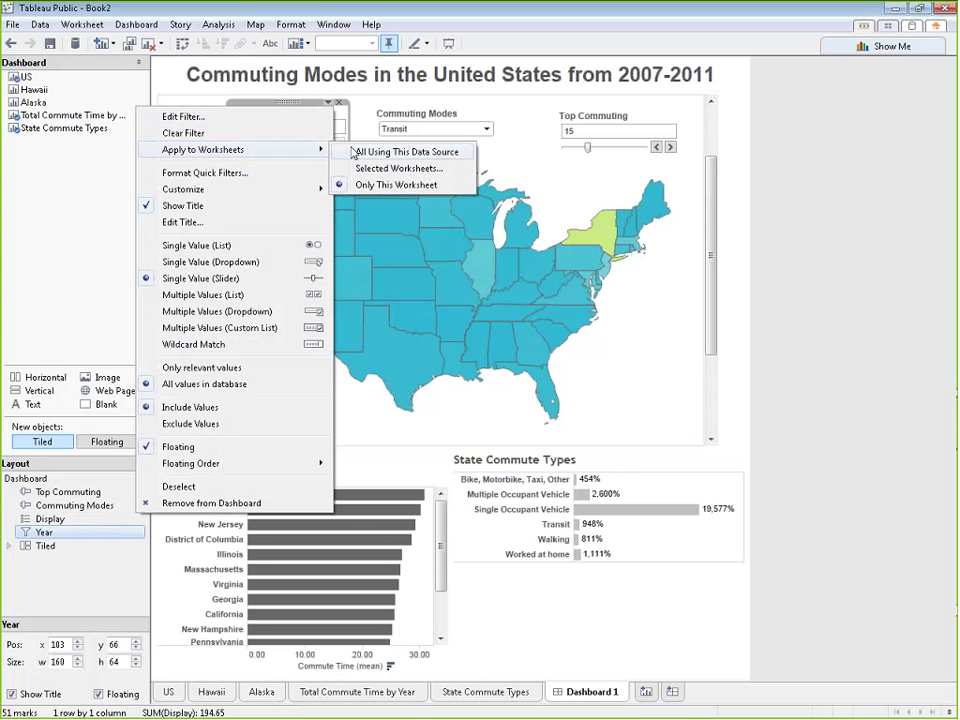
click(359, 153)
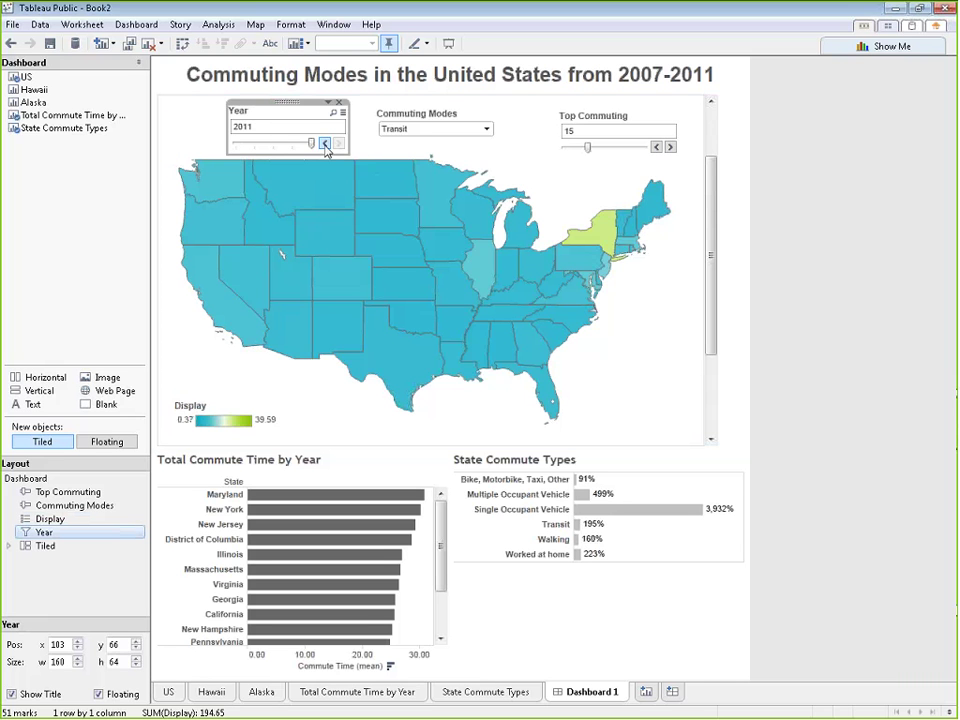
Step: Test the Year filter by stepping it back to 2007 and forward again to 2011 while watching the map and both charts
click(324, 144)
click(324, 144)
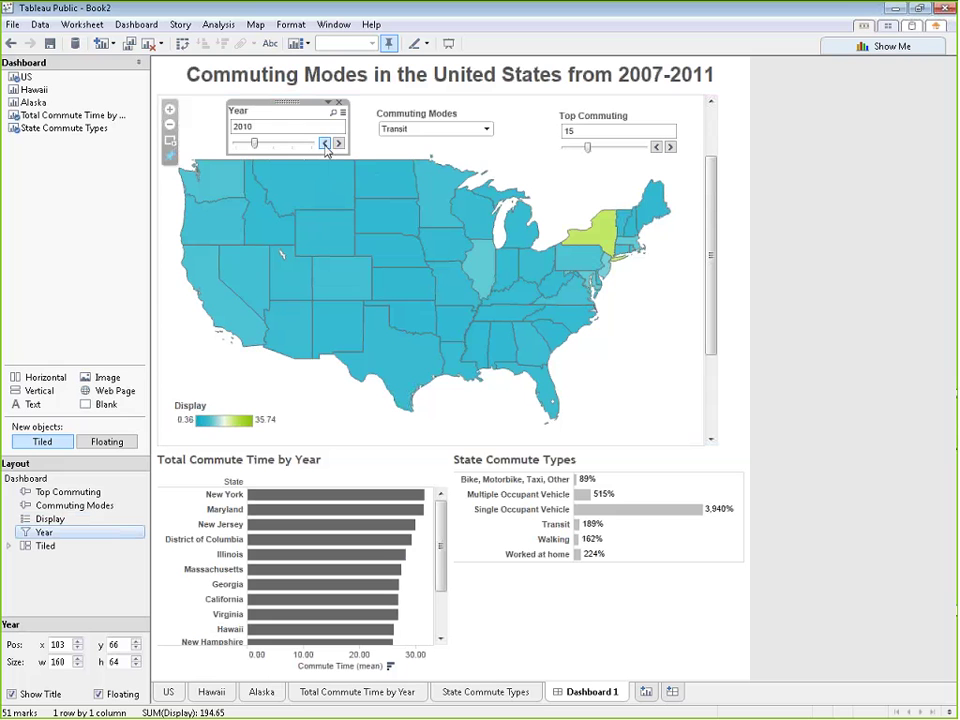
click(324, 144)
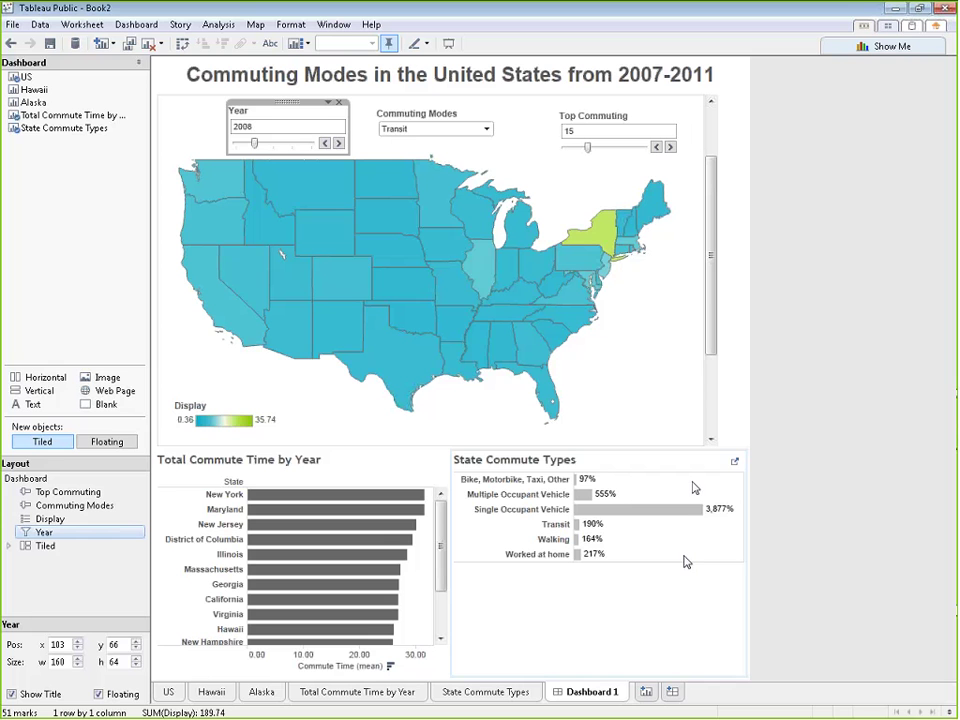
click(324, 143)
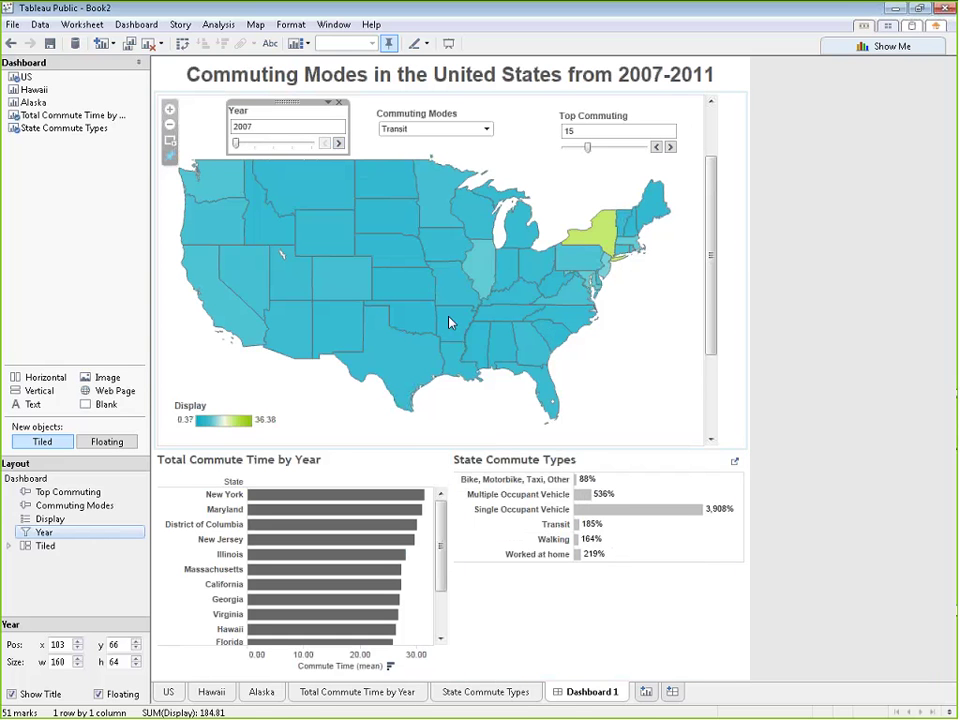
click(338, 145)
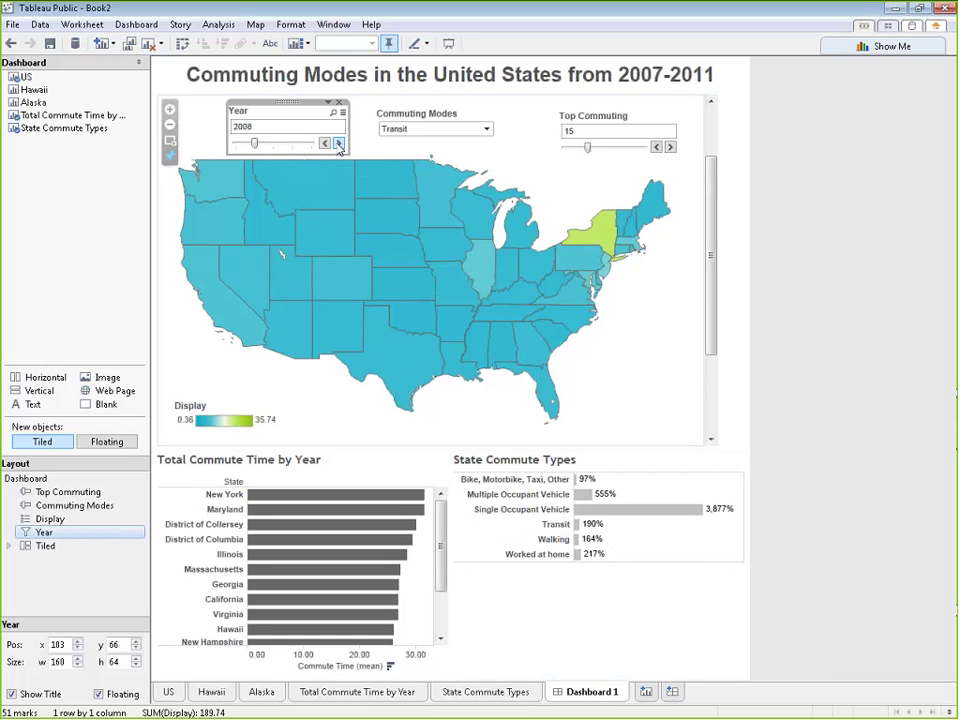
click(338, 145)
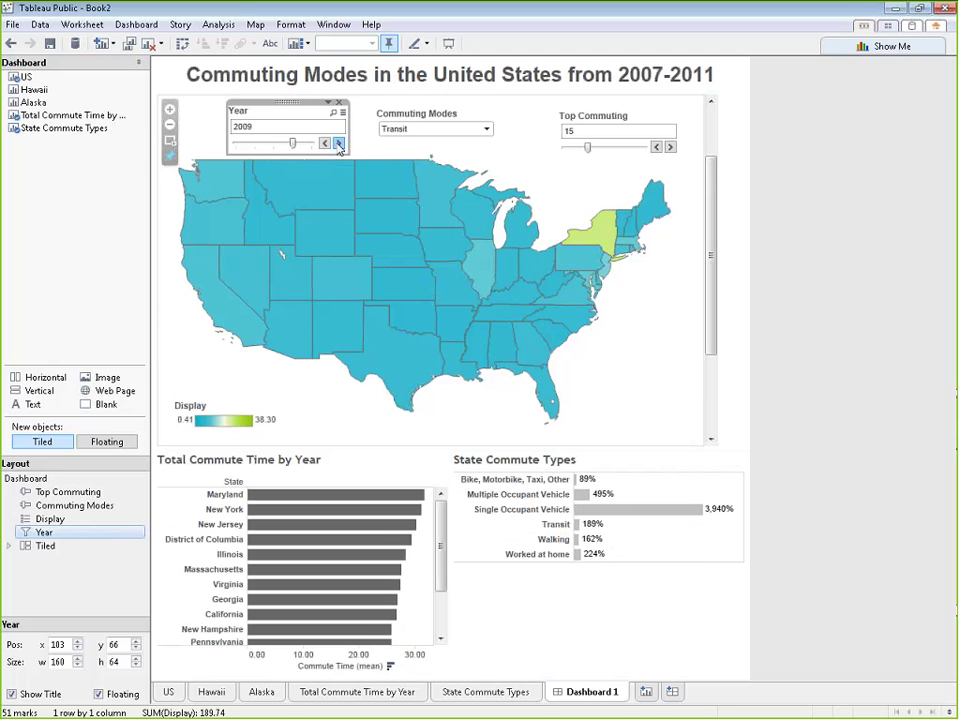
click(338, 145)
click(338, 145)
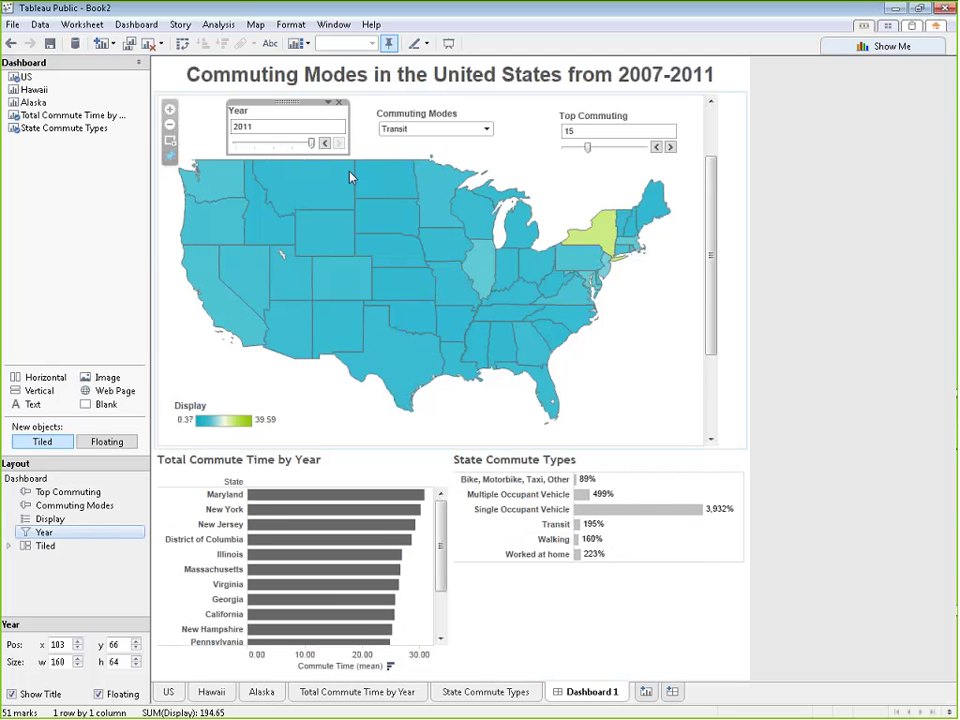
Step: Make the State Commute Types chart floating
click(621, 463)
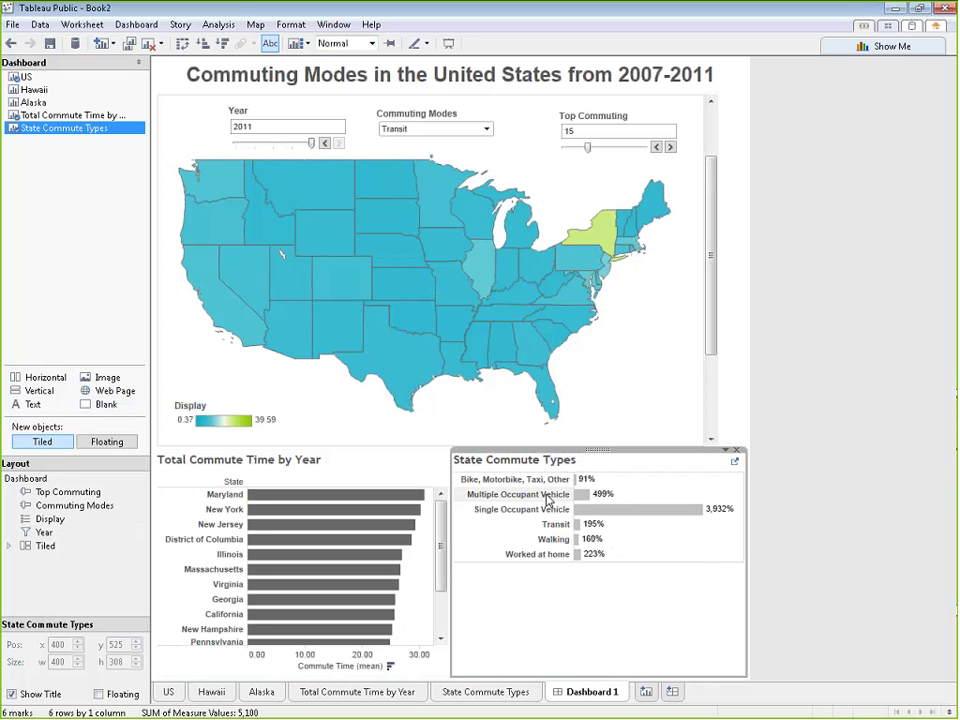
click(726, 454)
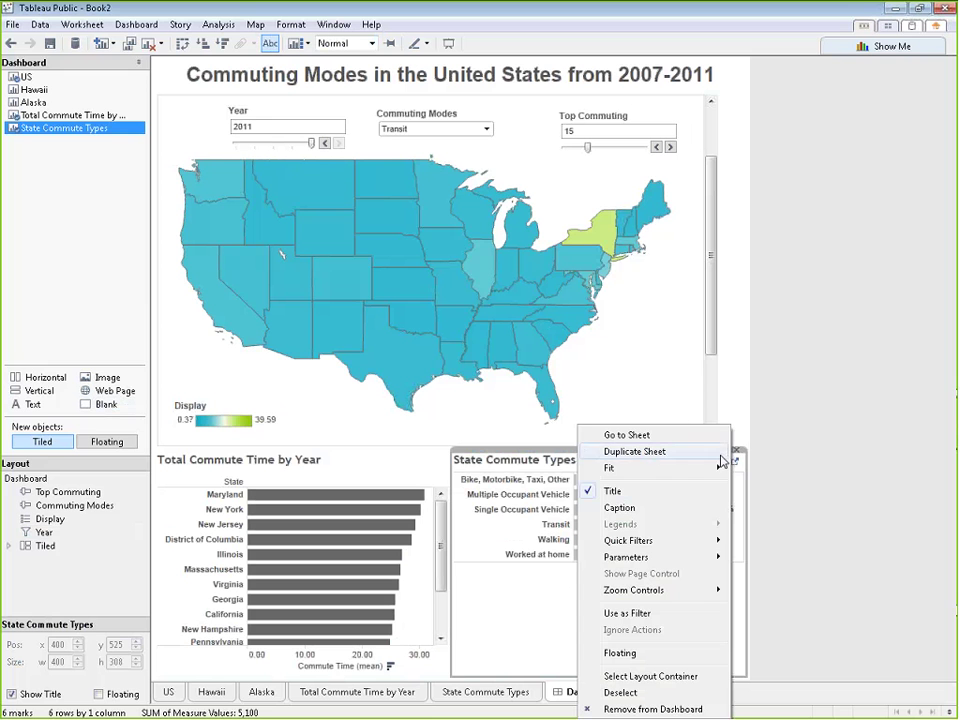
click(767, 546)
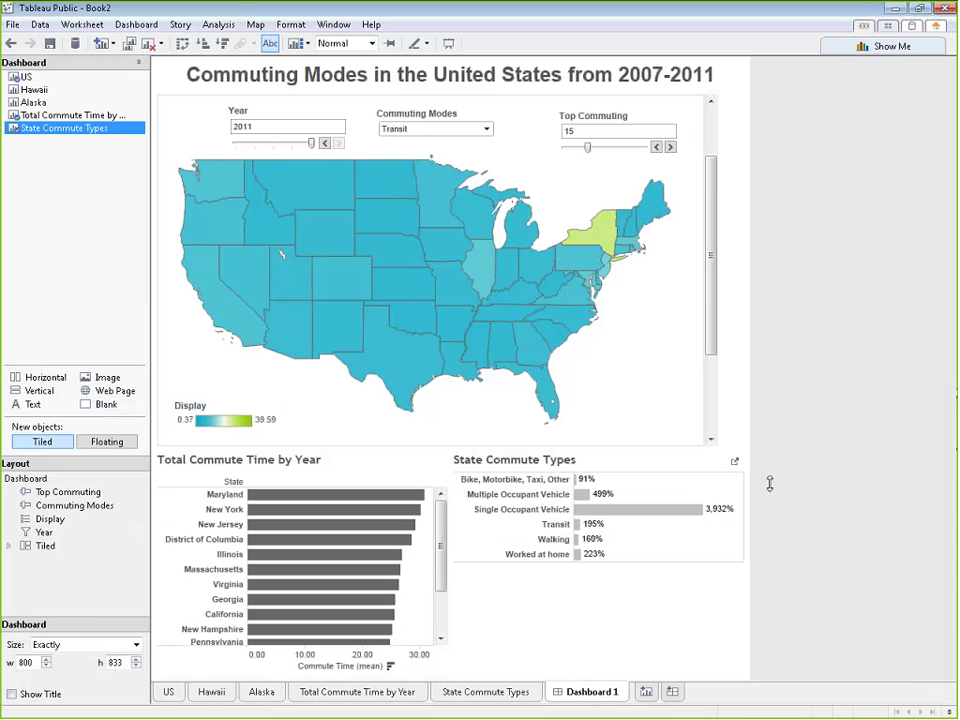
click(714, 456)
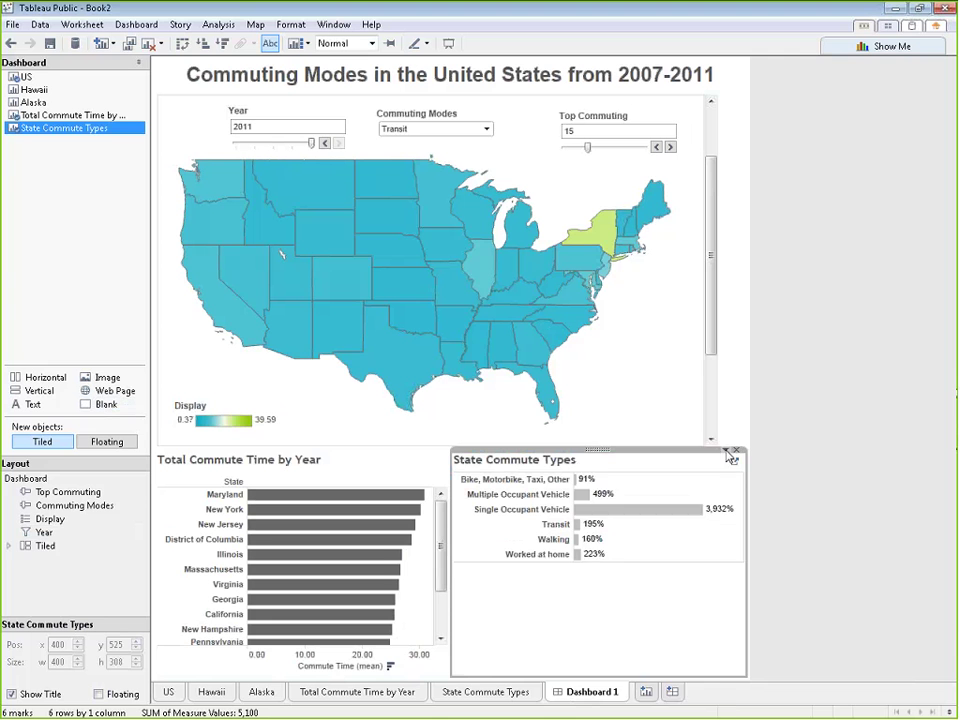
click(726, 454)
click(650, 653)
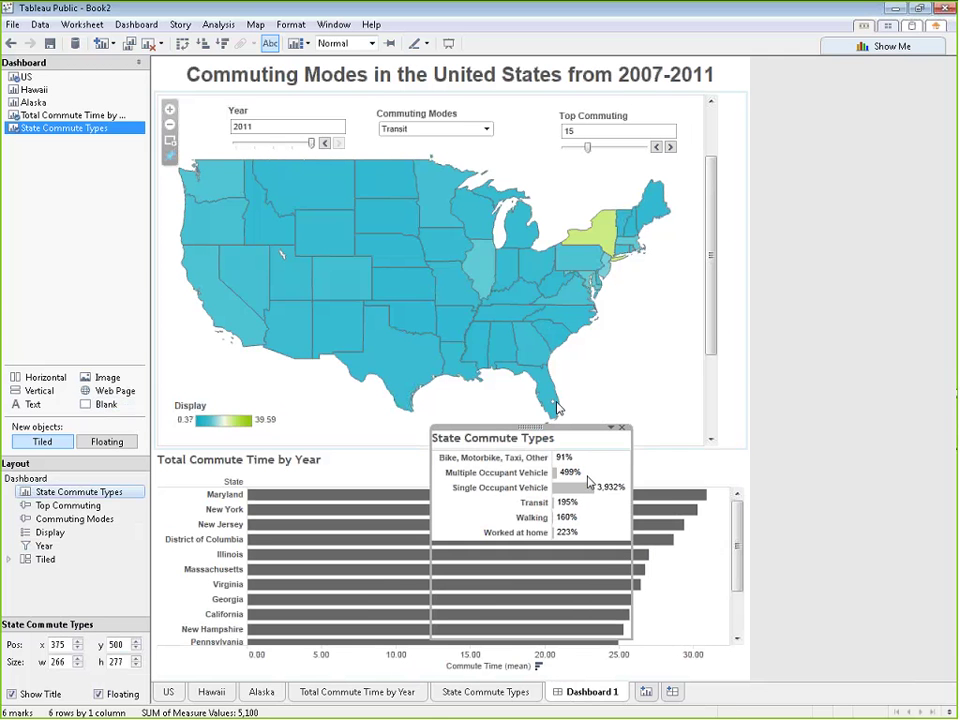
Step: Move the State Commute Types chart up over the map's southeast corner and shorten it to a height of about 151, undoing the inner-width change
drag(533, 428, 608, 353)
drag(621, 561, 628, 467)
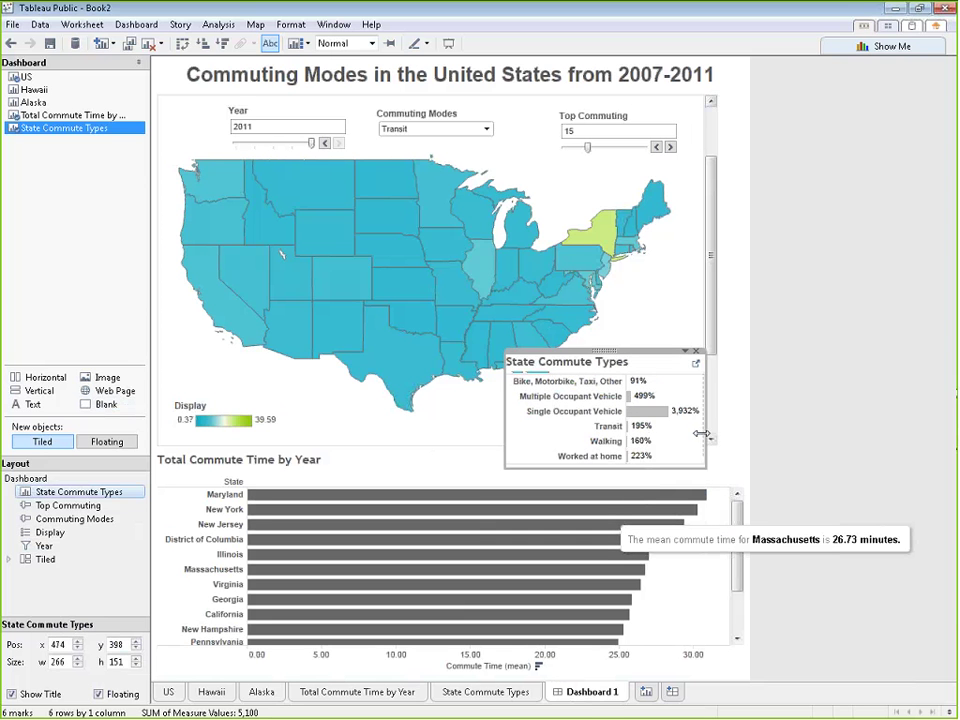
drag(707, 433, 652, 435)
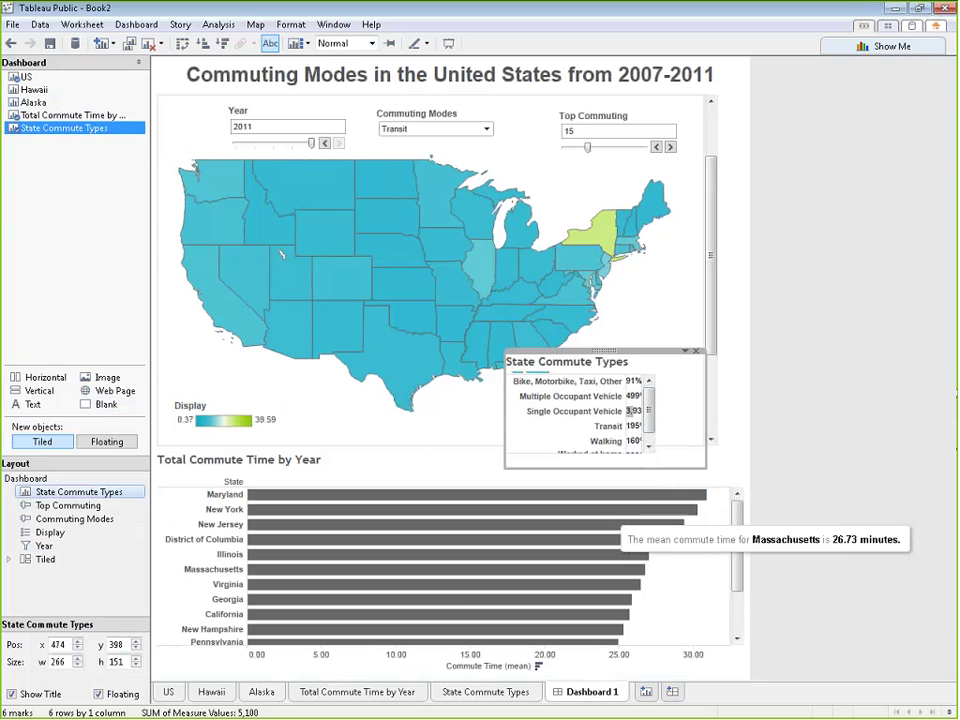
click(19, 44)
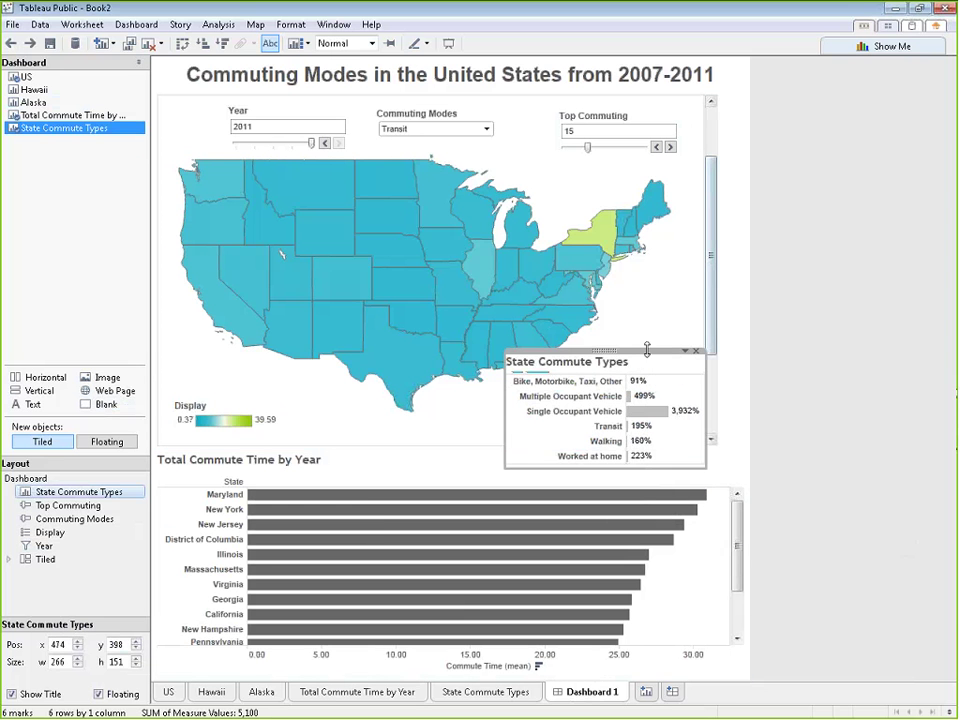
Step: Narrow the floating State Commute Types chart to a width of about 216 and place it beside Florida at about x 575, y 356
drag(647, 349, 631, 367)
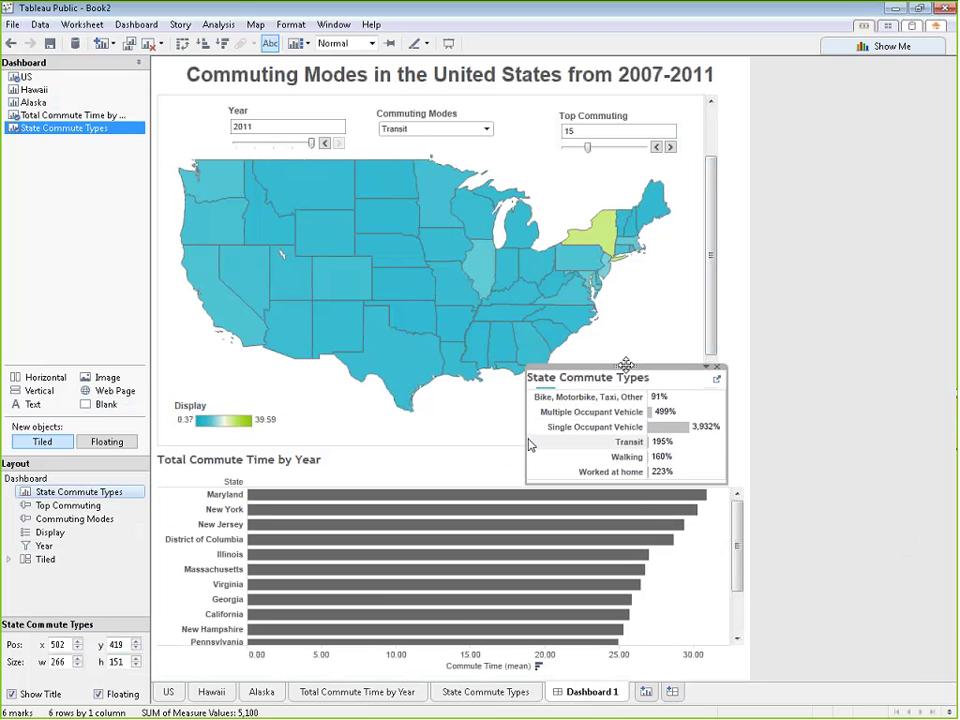
drag(566, 443, 570, 445)
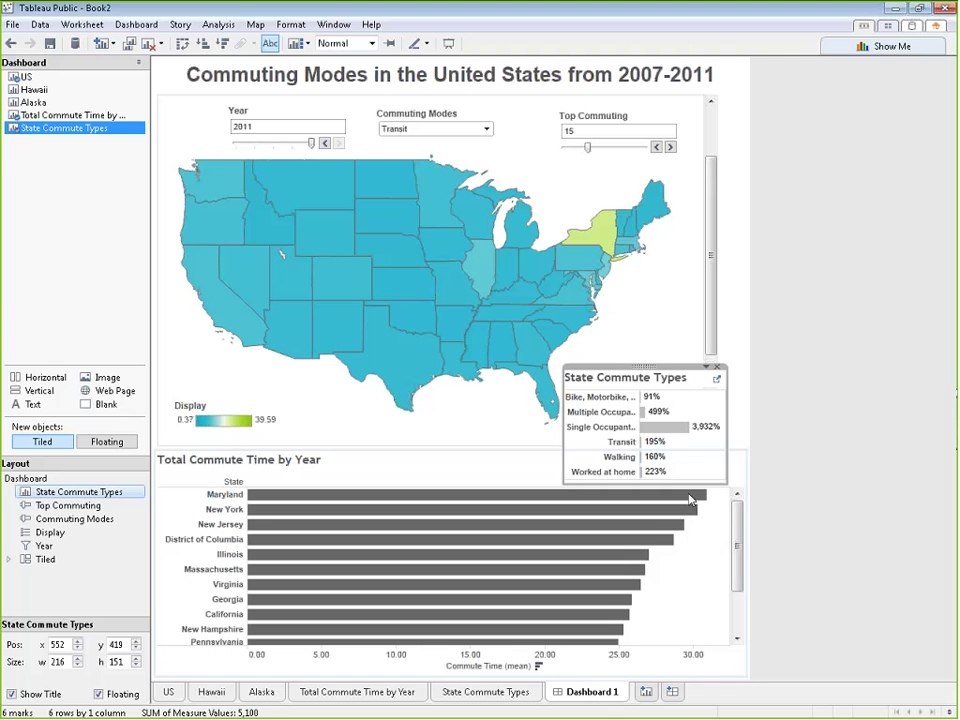
click(681, 530)
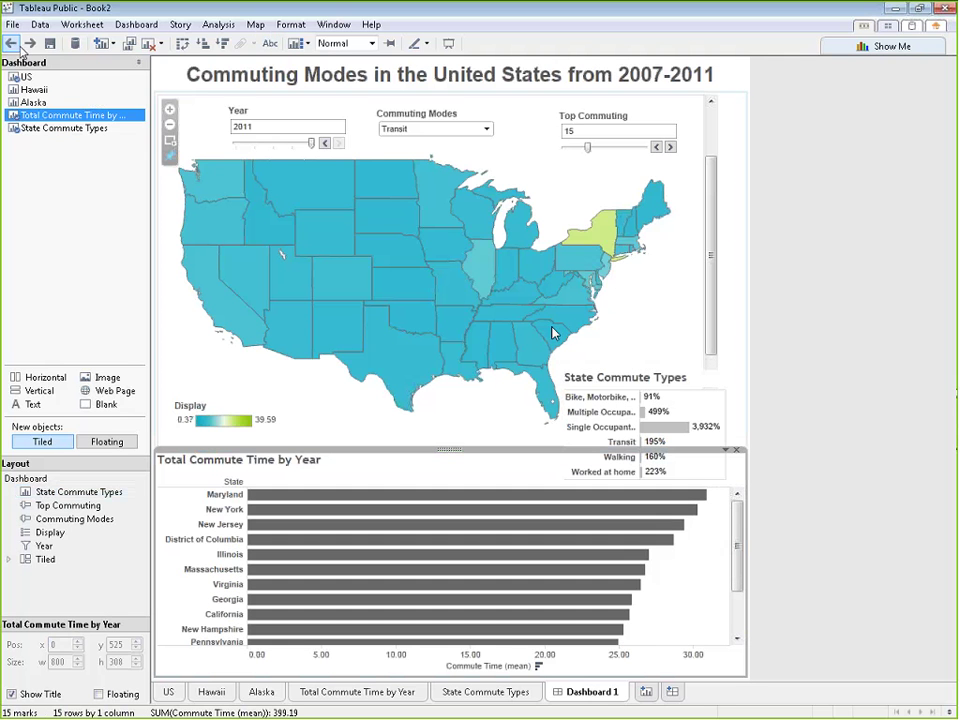
click(645, 378)
mouse_move(645, 378)
mouse_down()
mouse_move(649, 294)
mouse_move(670, 322)
mouse_move(661, 326)
mouse_up()
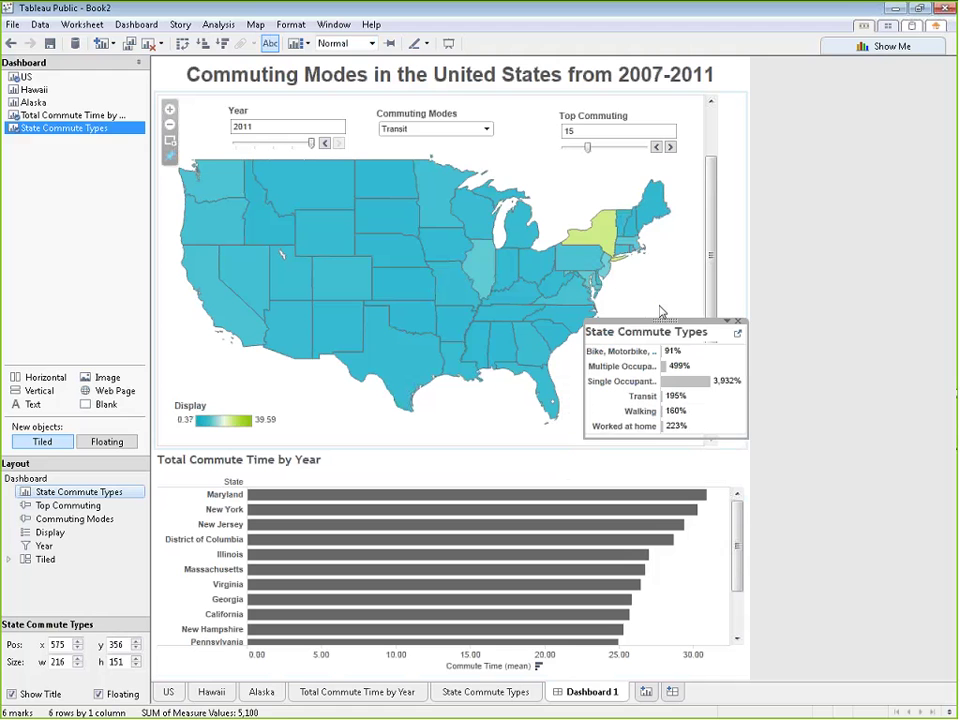
Step: Test selecting Washington on the map, clear the selection, and check the Total Commute Time by Year chart
click(660, 291)
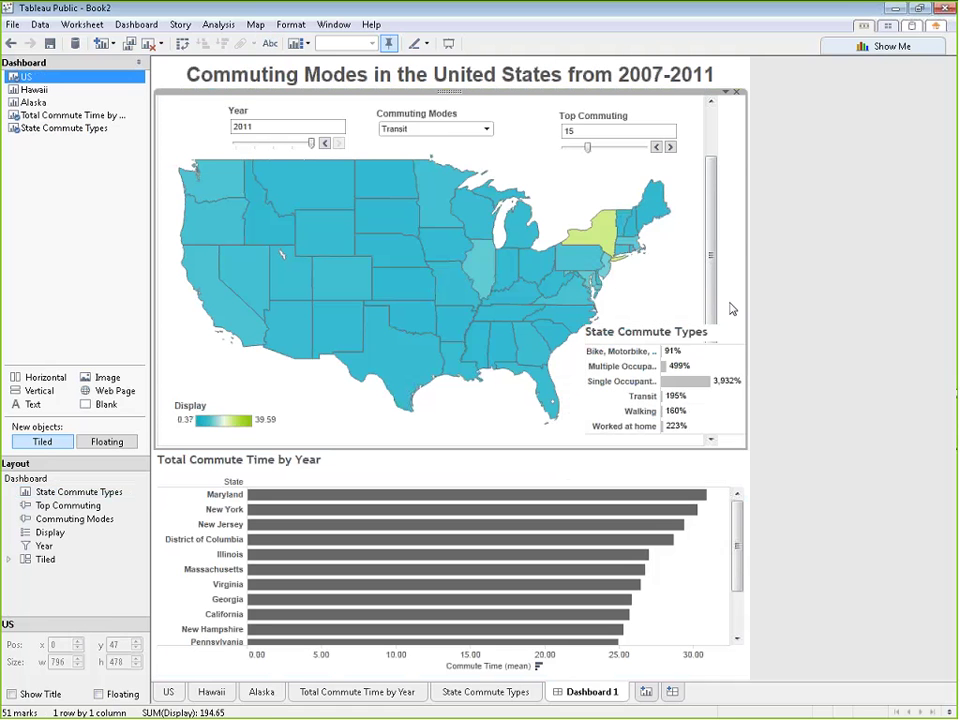
click(213, 191)
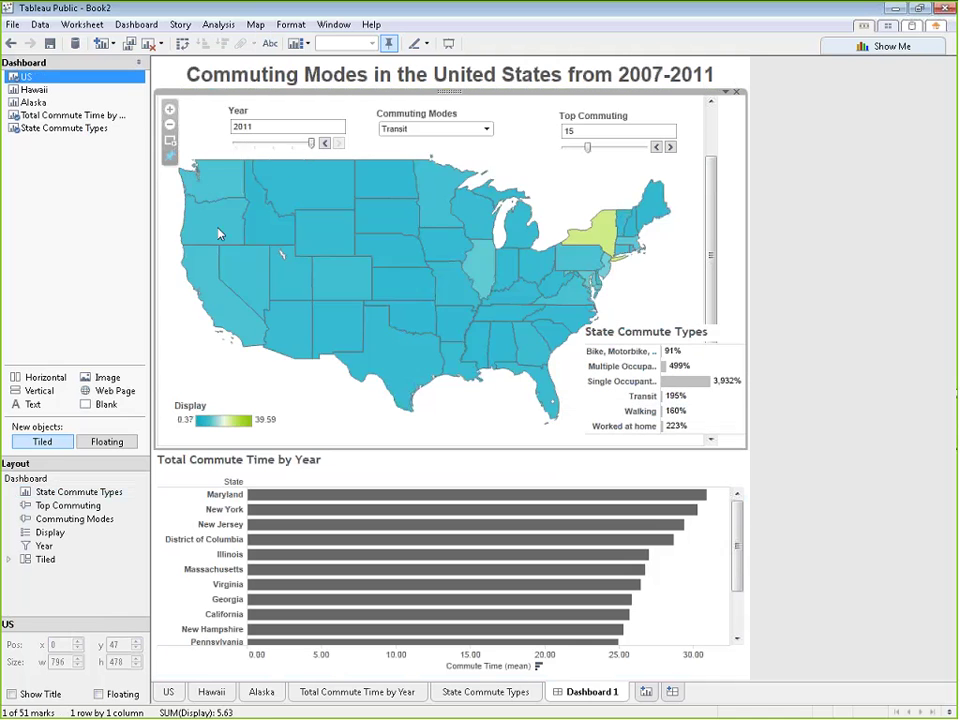
key(Escape)
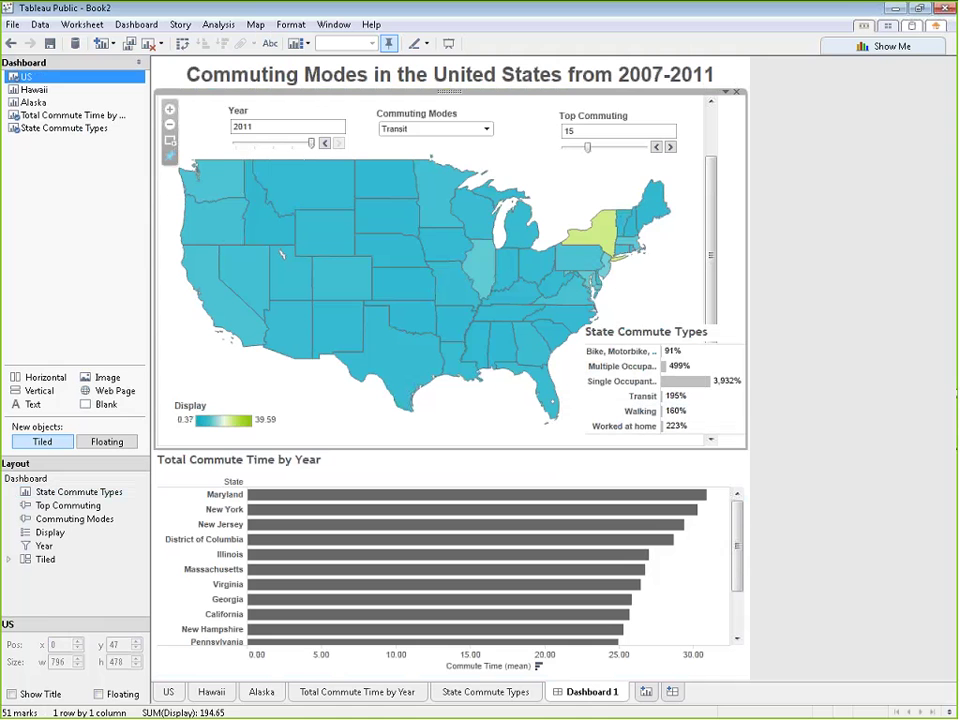
mouse_move(224, 217)
click(851, 236)
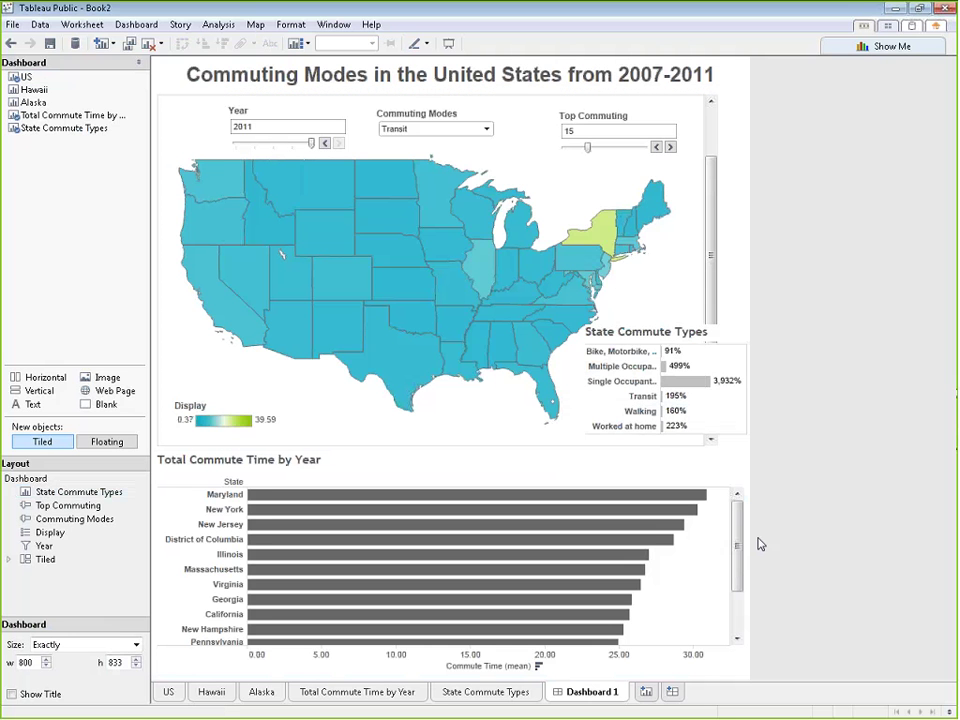
mouse_move(740, 538)
mouse_down()
mouse_move(740, 557)
mouse_move(738, 525)
mouse_up()
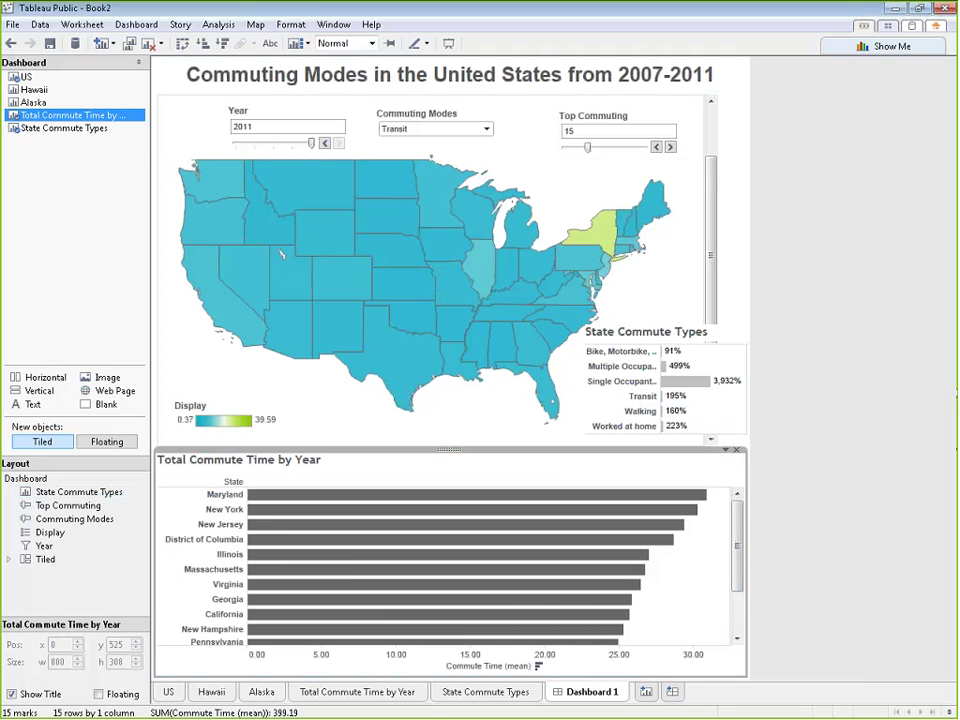
Step: Start a new filter action for the dashboard and name it "state filter"
mouse_move(366, 255)
click(136, 24)
click(156, 121)
click(296, 439)
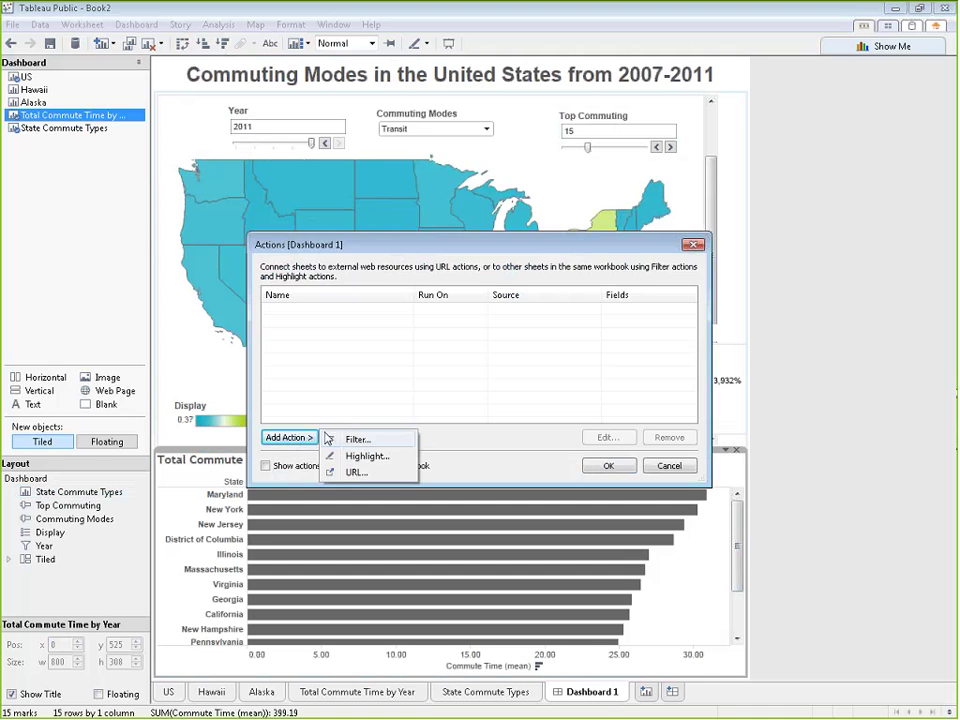
click(340, 439)
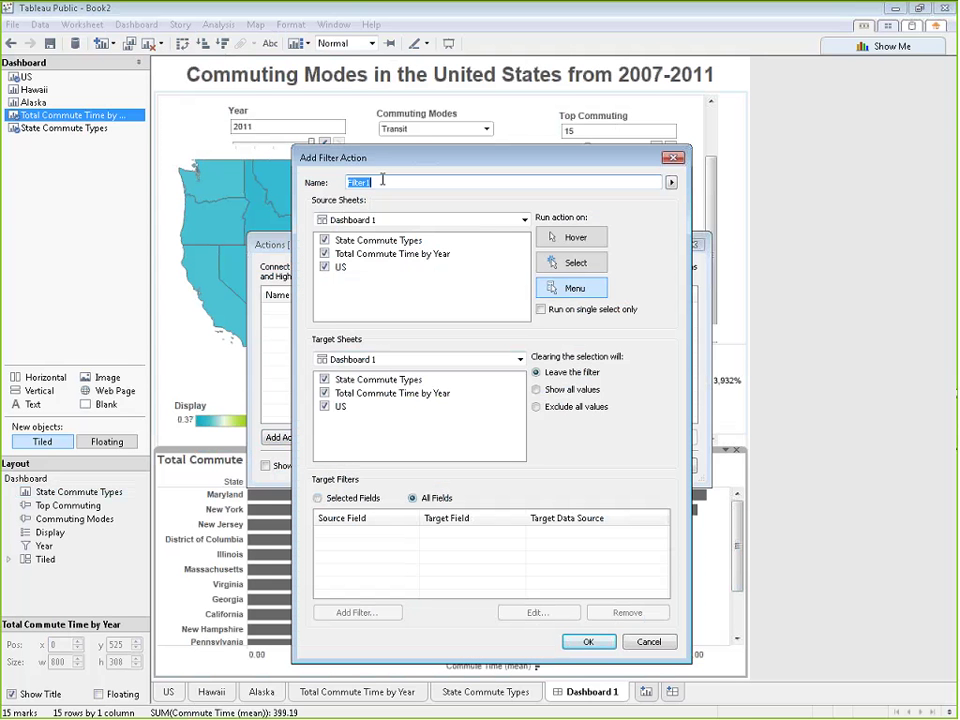
text(state filter)
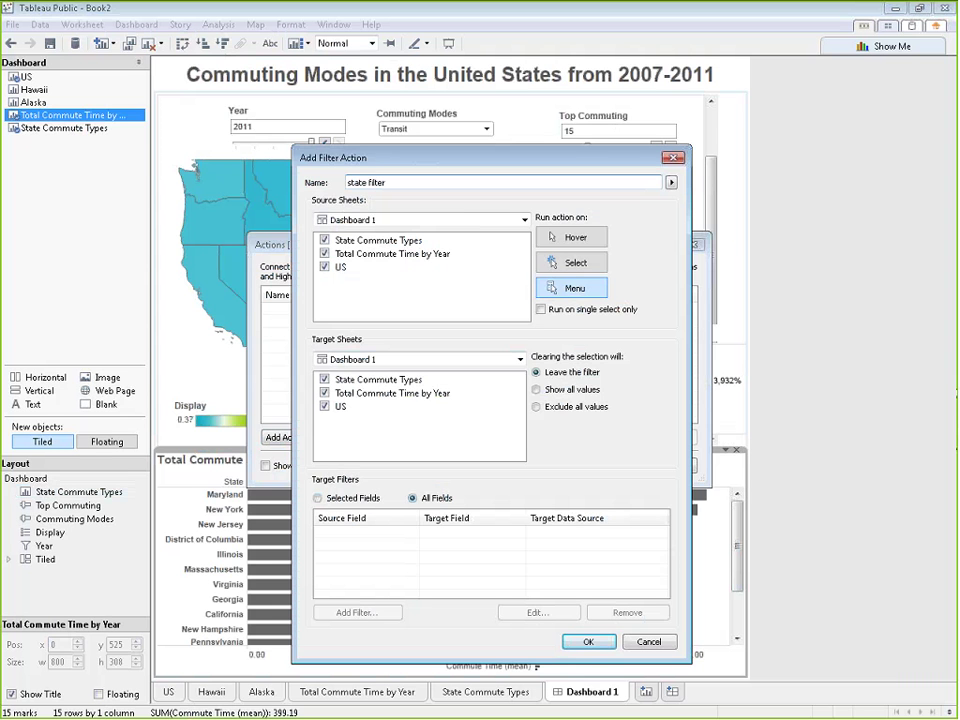
Step: Make the state filter run on hover from US to State Commute Types only, excluding all values when cleared, and apply it
click(566, 236)
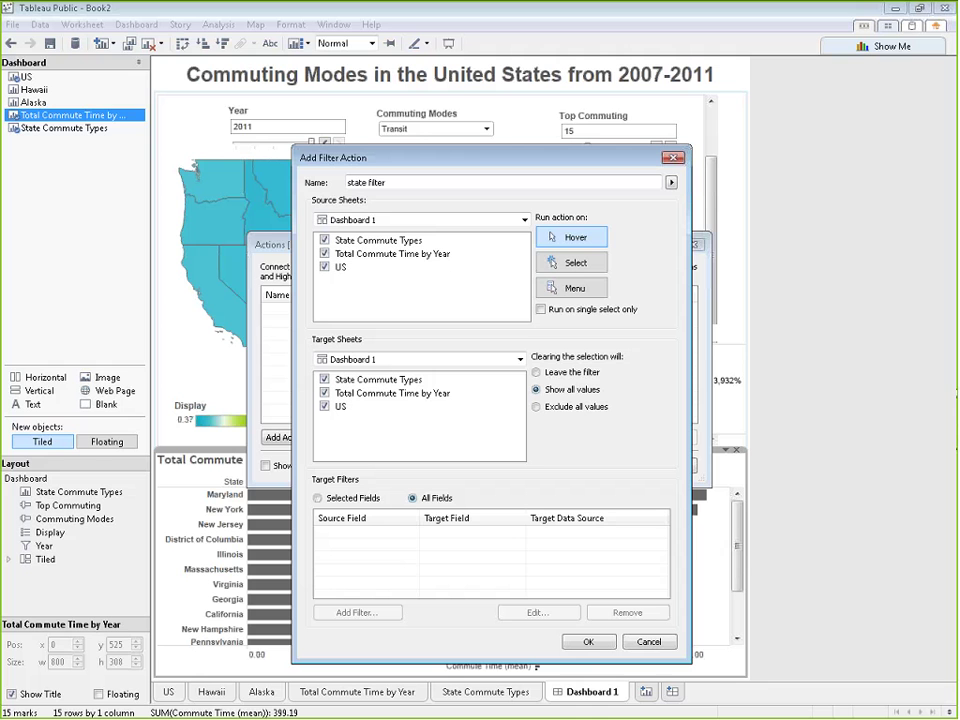
click(324, 254)
click(324, 240)
click(324, 393)
click(324, 406)
click(536, 407)
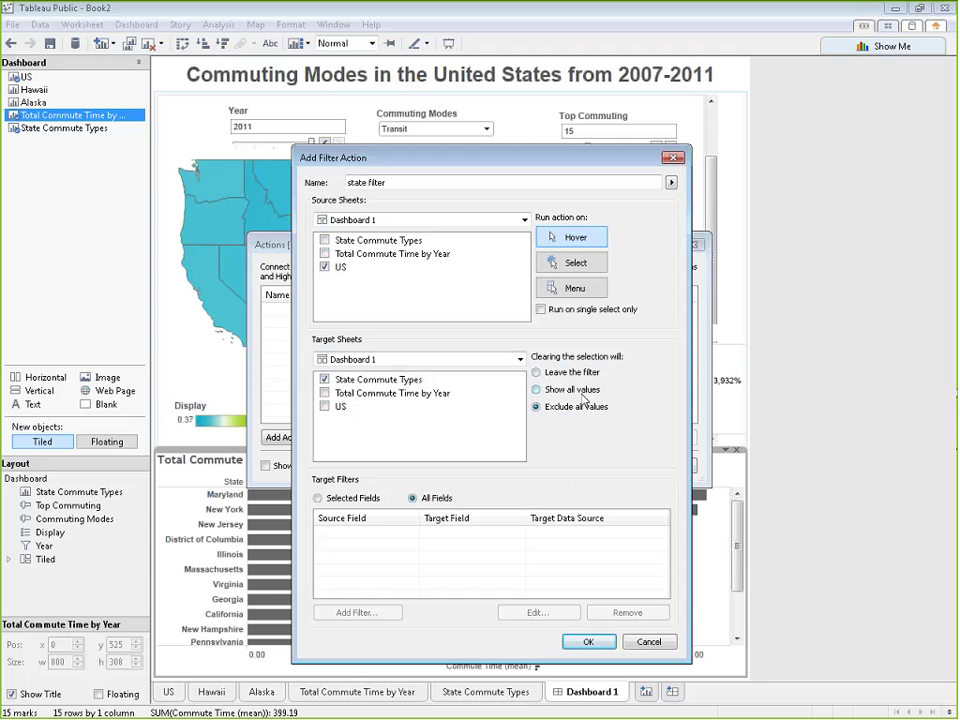
click(589, 642)
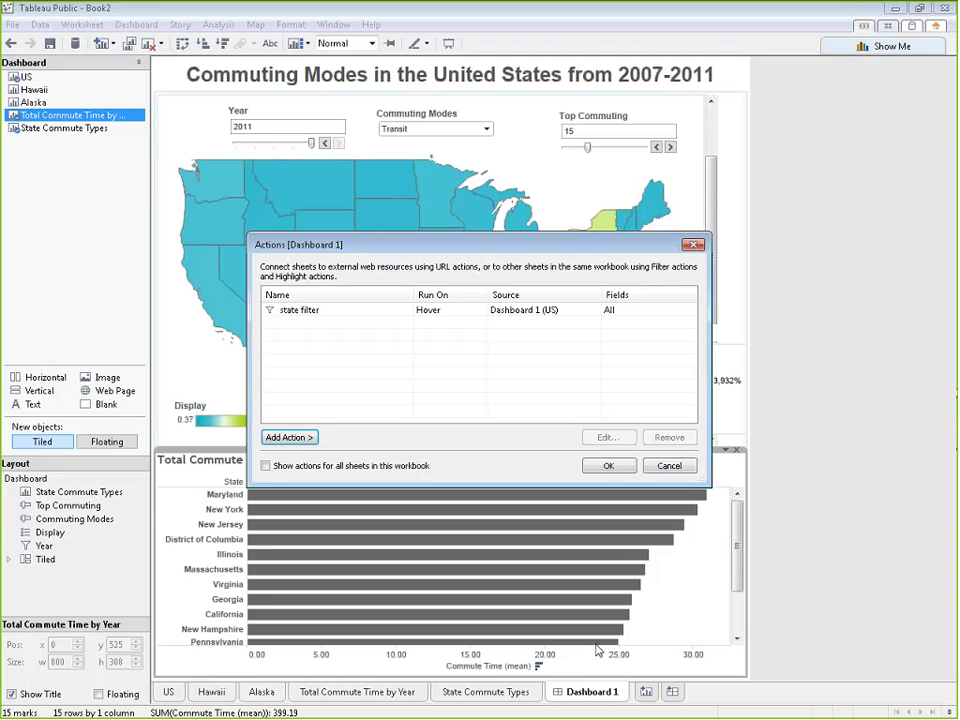
click(619, 468)
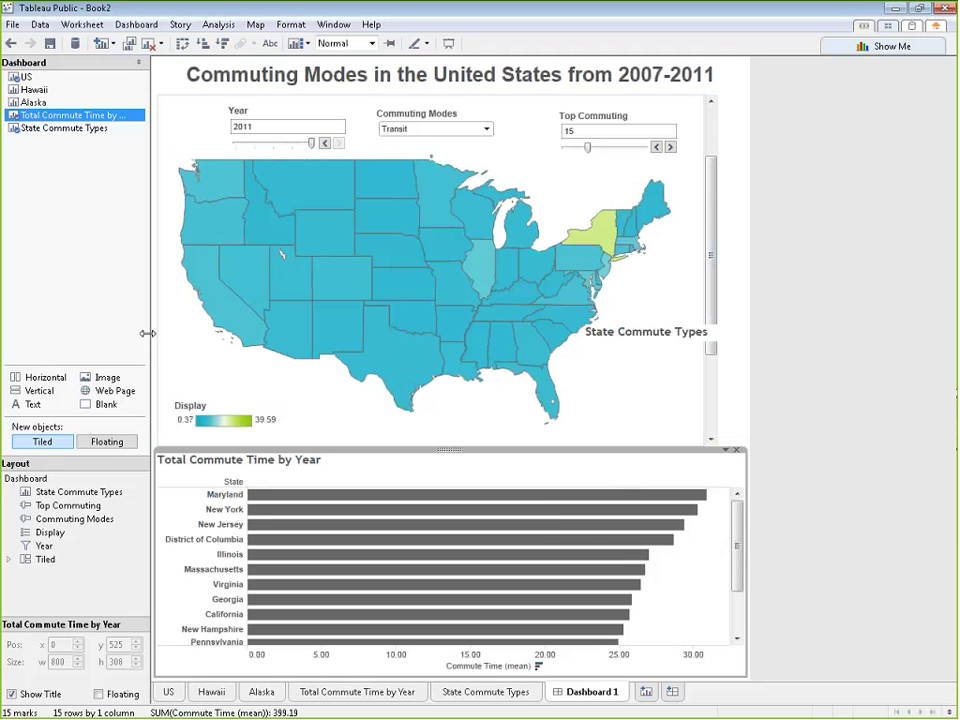
Step: Test the state filter on several western, southern and southeastern states, checking how the State Commute Types chart responds
mouse_move(215, 290)
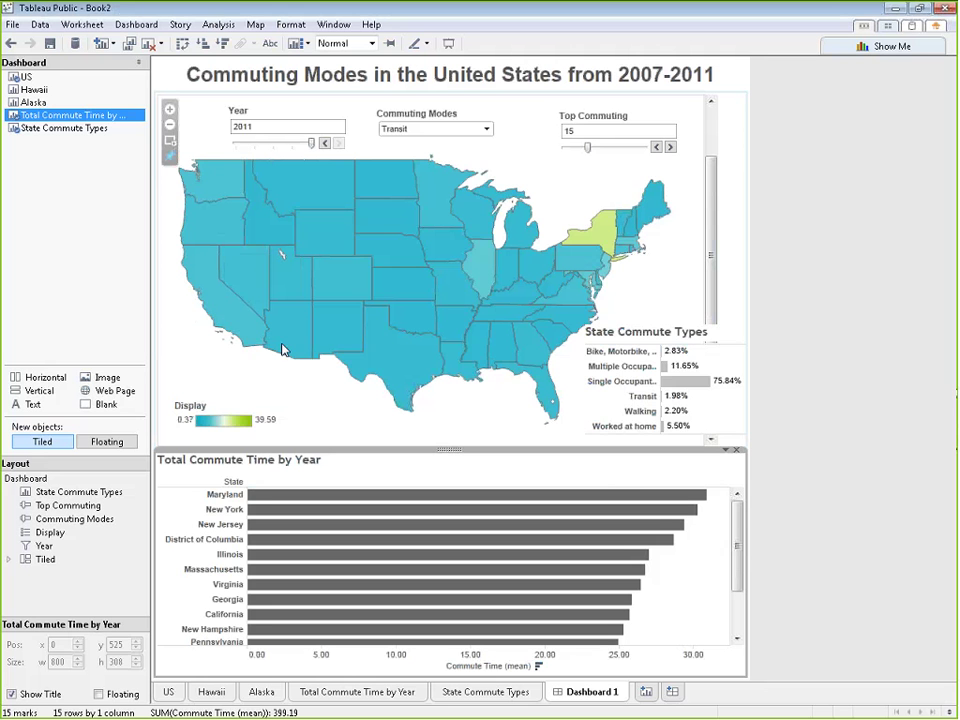
mouse_move(407, 369)
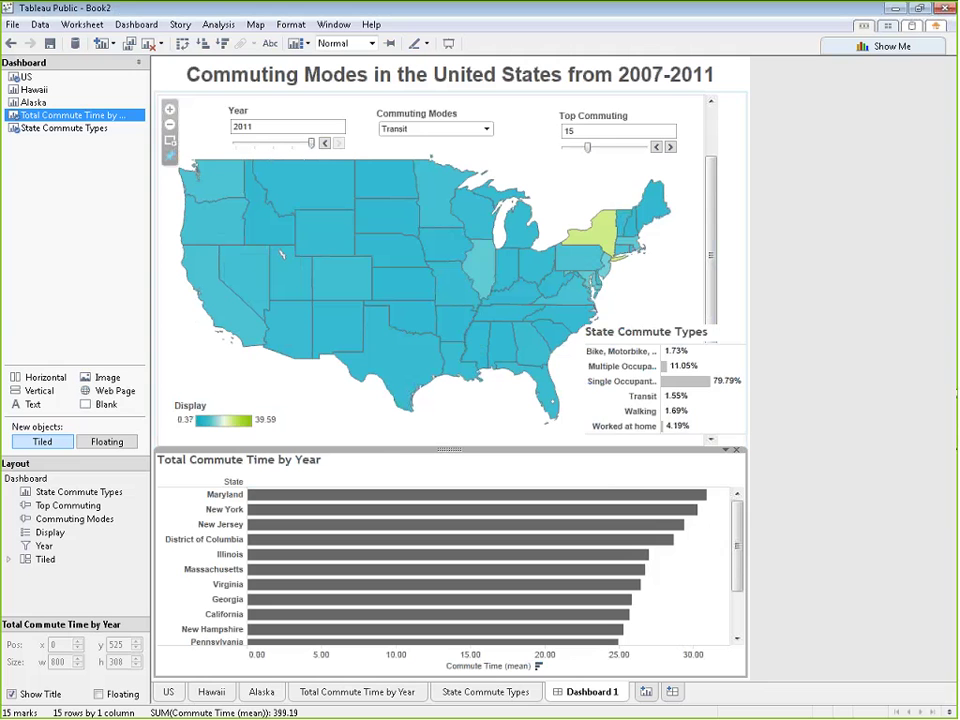
mouse_move(546, 390)
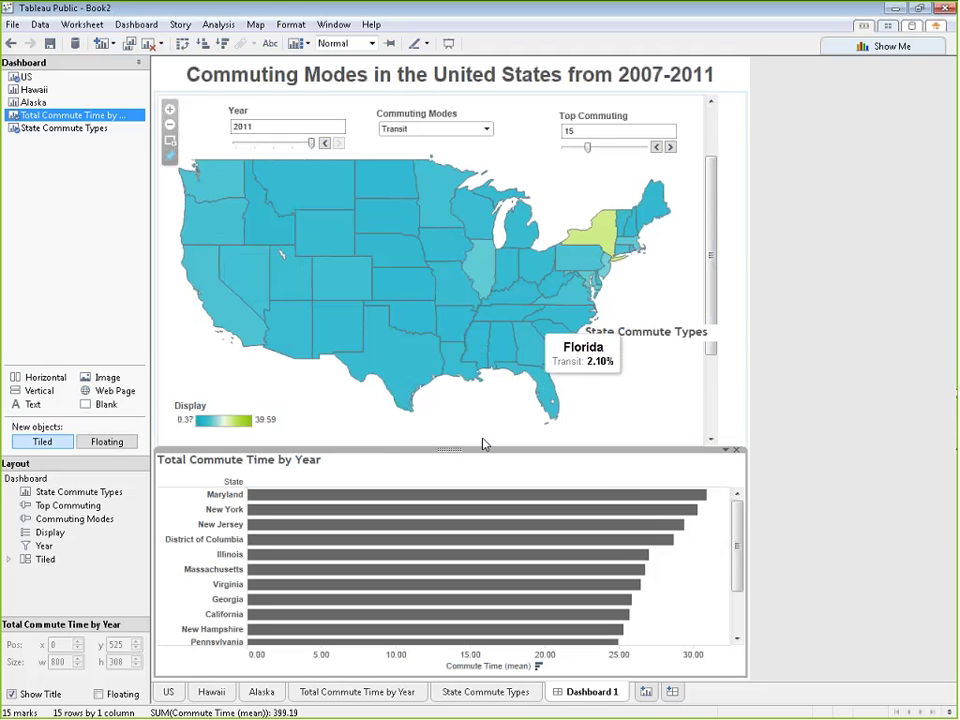
mouse_move(460, 370)
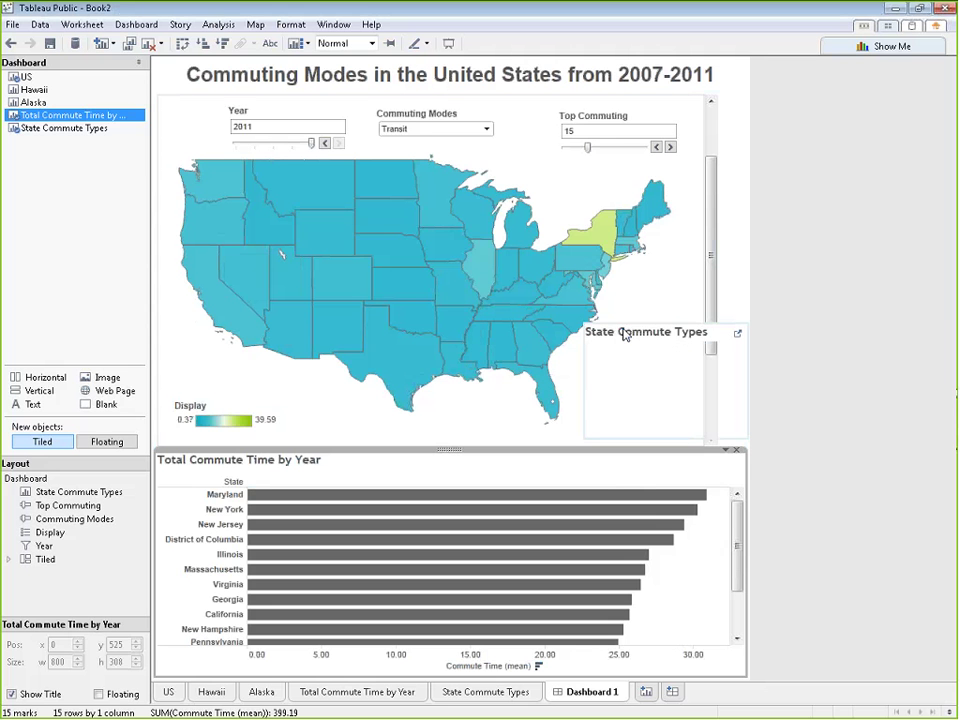
mouse_move(512, 345)
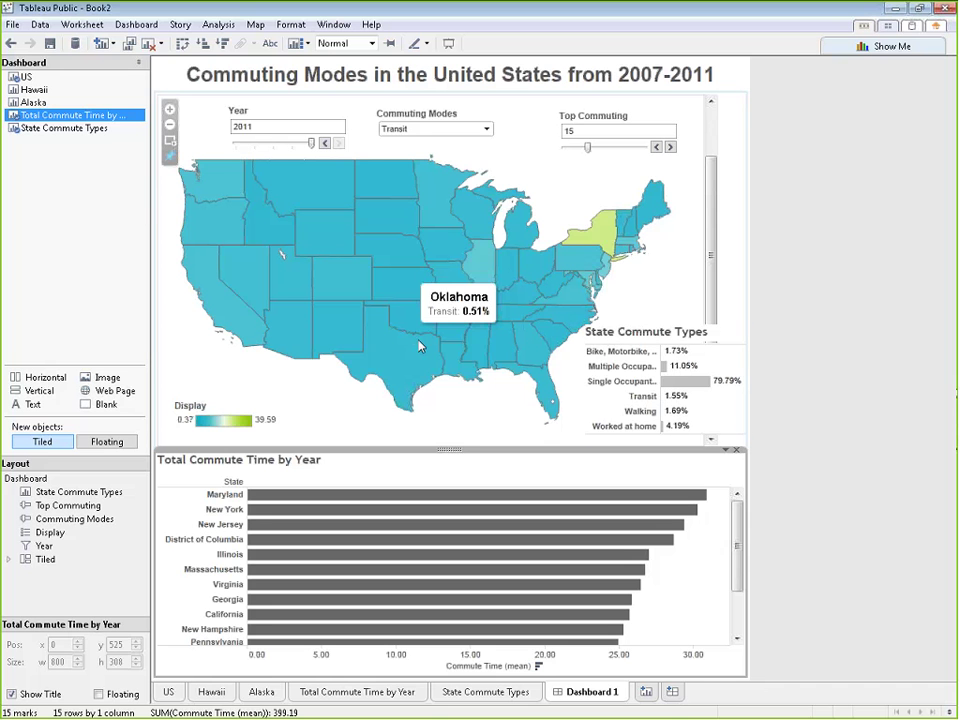
Step: Hide the title of the floating State Commute Types chart and deselect it
right_click(641, 333)
click(659, 374)
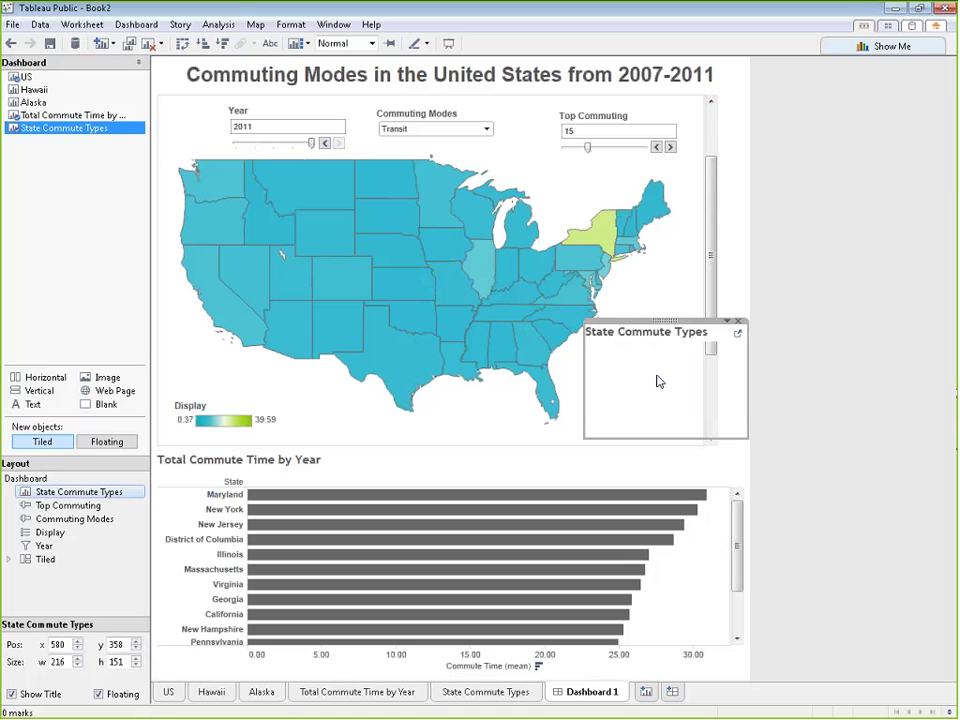
click(941, 418)
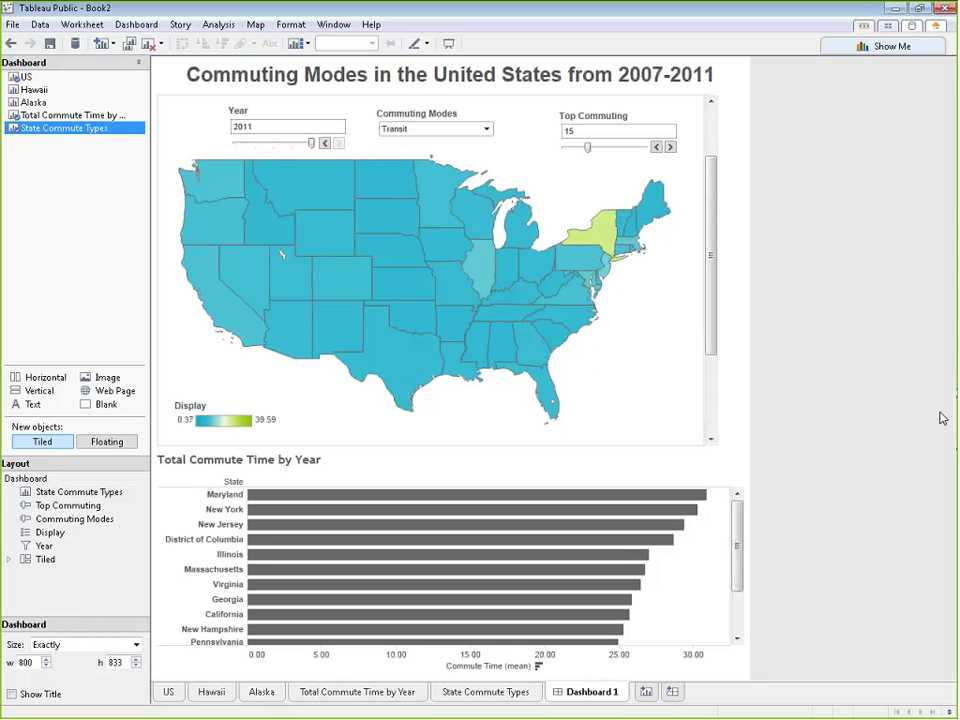
Step: Check the State Commute Types breakdown for several eastern states and shift the US map slightly down within its frame
mouse_move(653, 207)
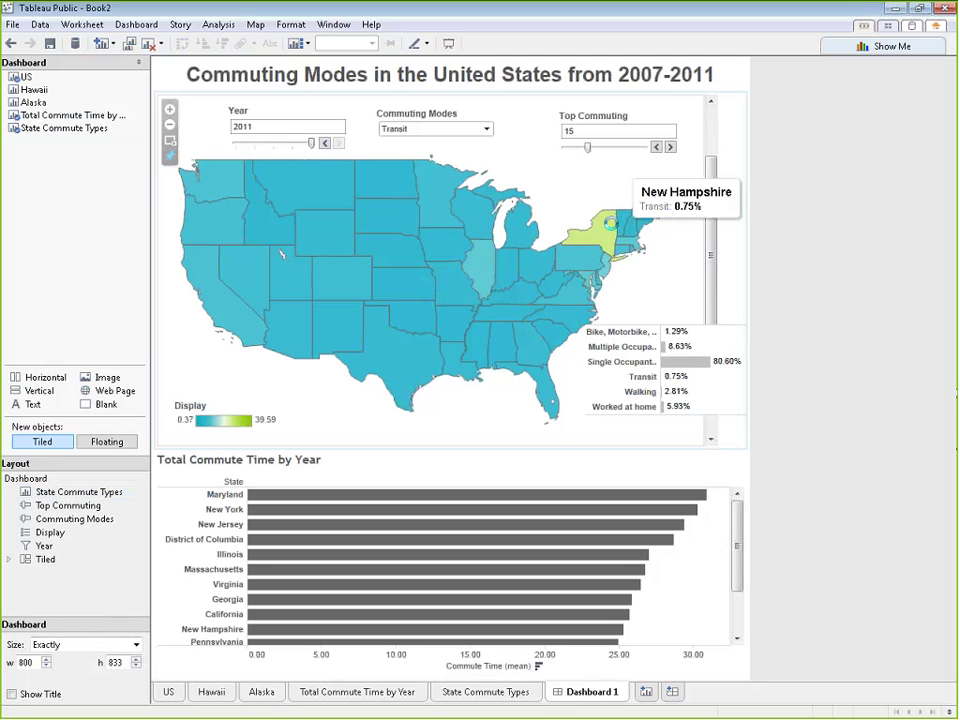
mouse_move(603, 240)
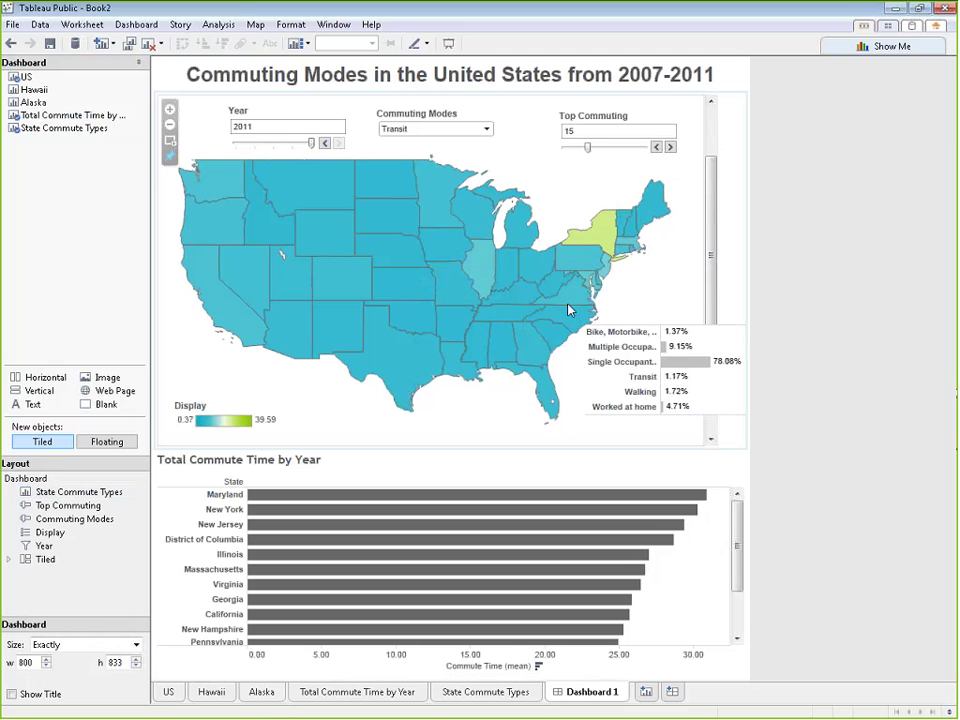
mouse_move(565, 325)
mouse_move(540, 353)
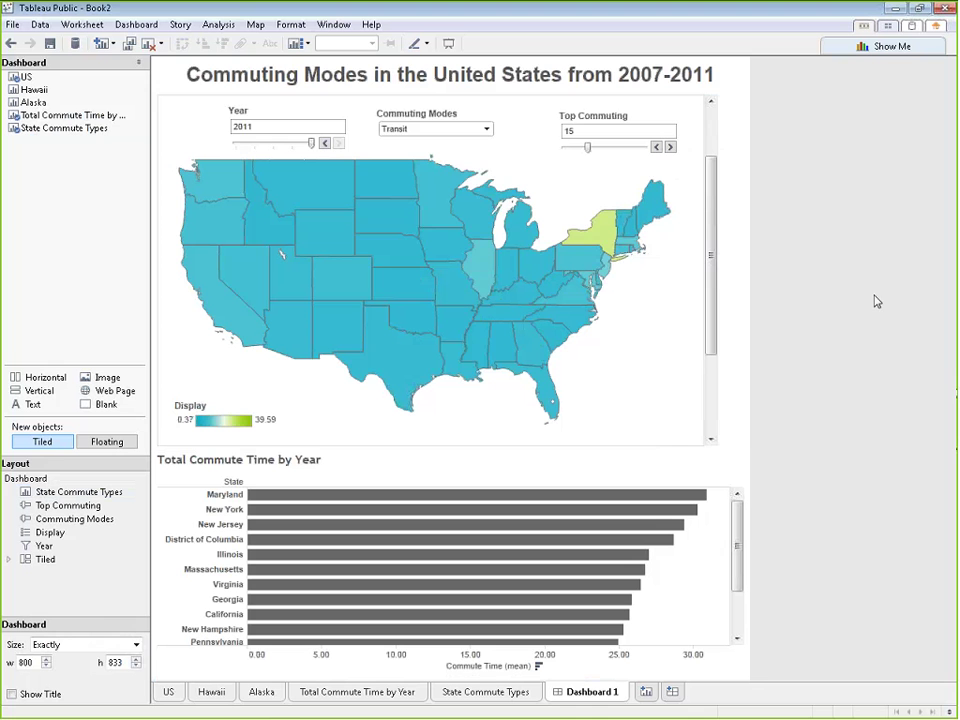
click(711, 255)
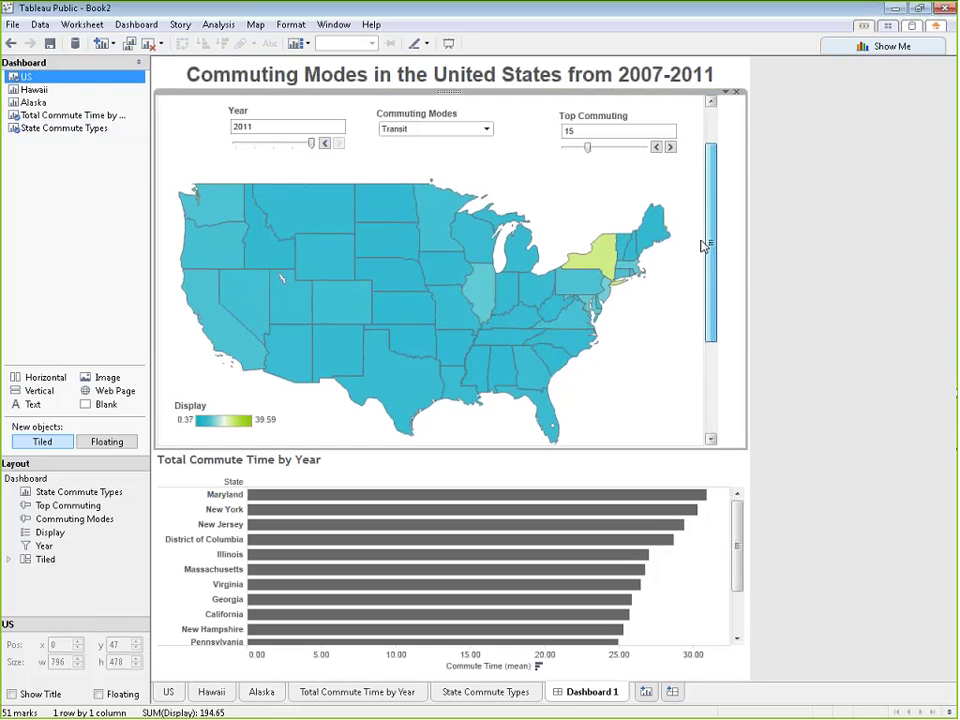
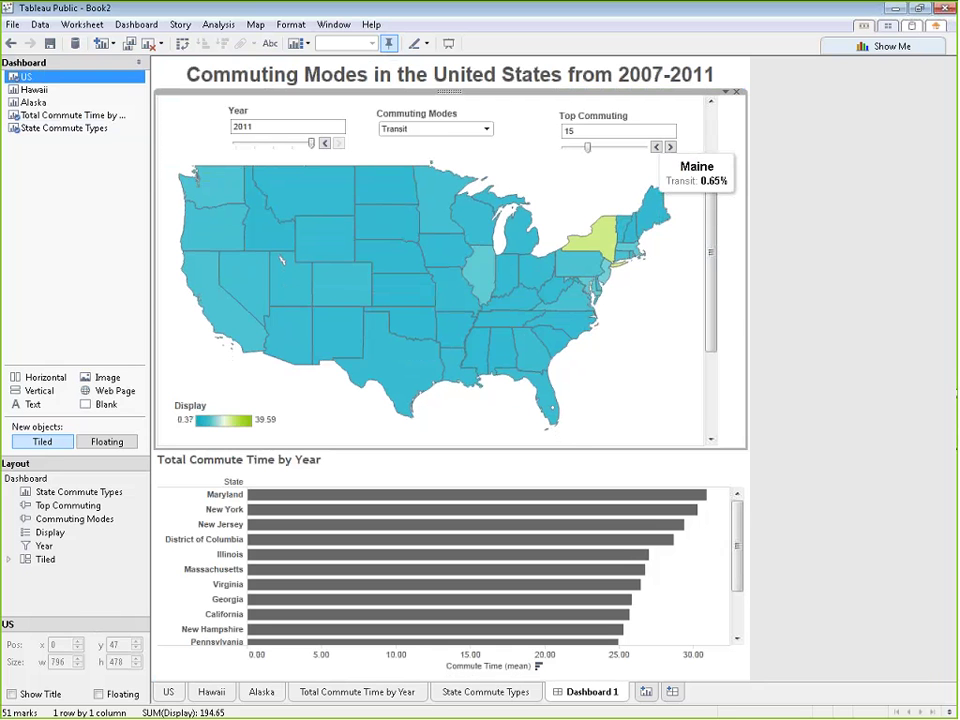
click(864, 246)
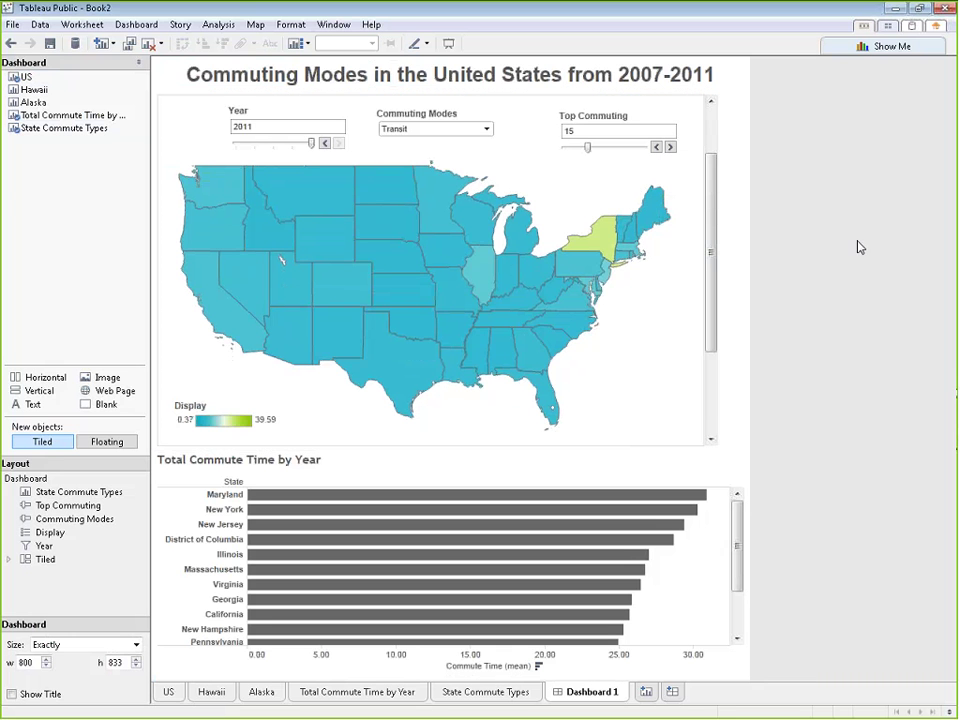
mouse_move(447, 209)
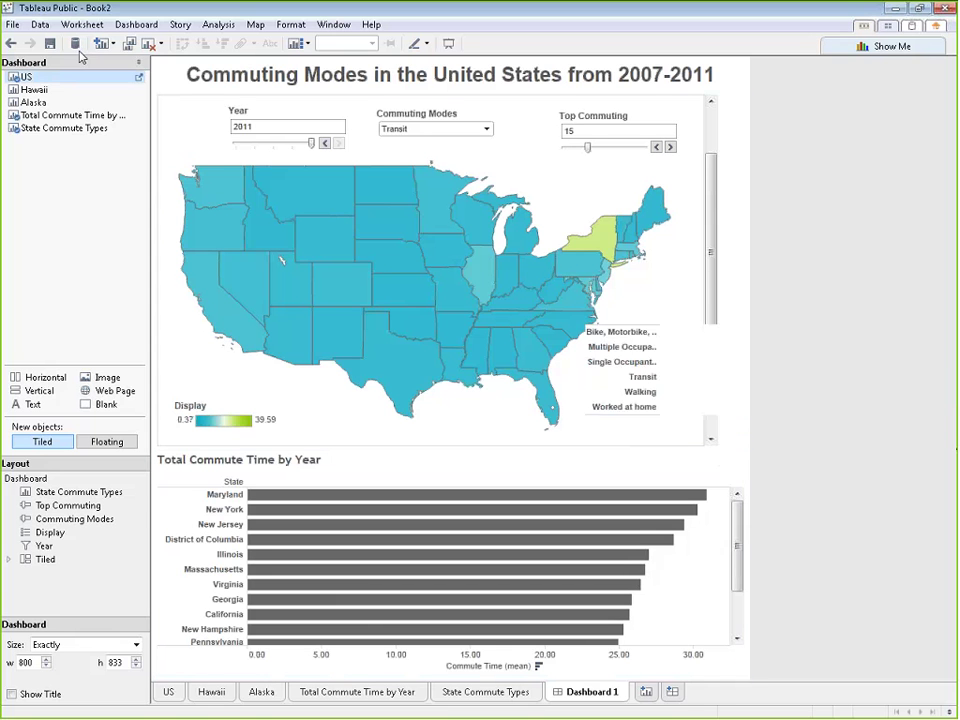
Step: Add a dashboard highlight action that runs on hover from the US sheet and targets only Total Commute Time by Year
click(142, 25)
click(150, 121)
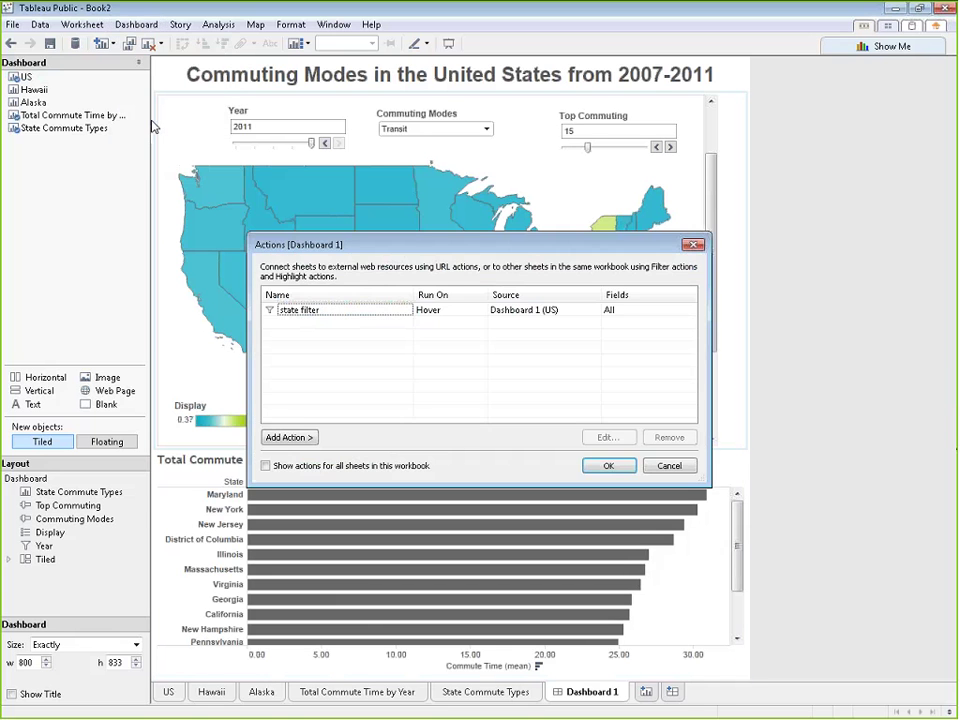
click(294, 438)
click(362, 456)
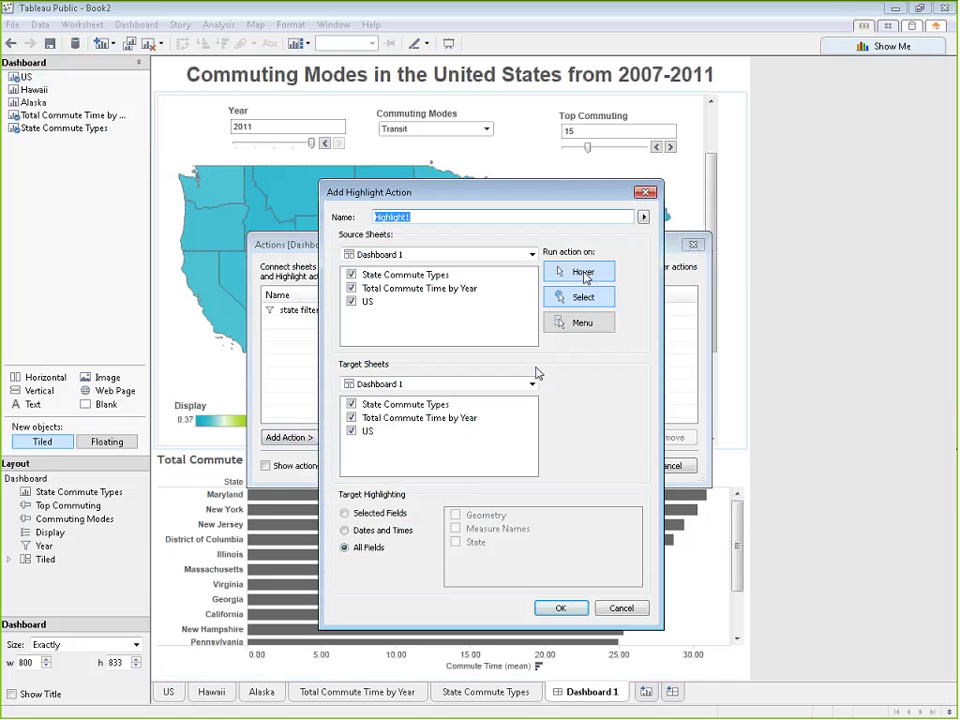
click(585, 277)
click(351, 288)
click(351, 274)
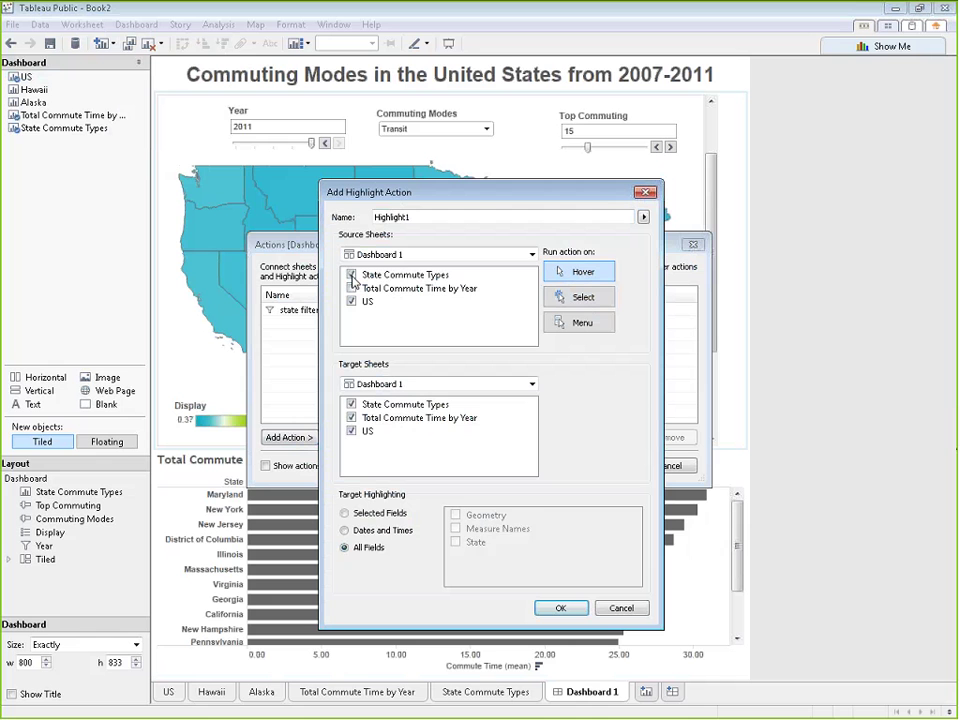
click(351, 431)
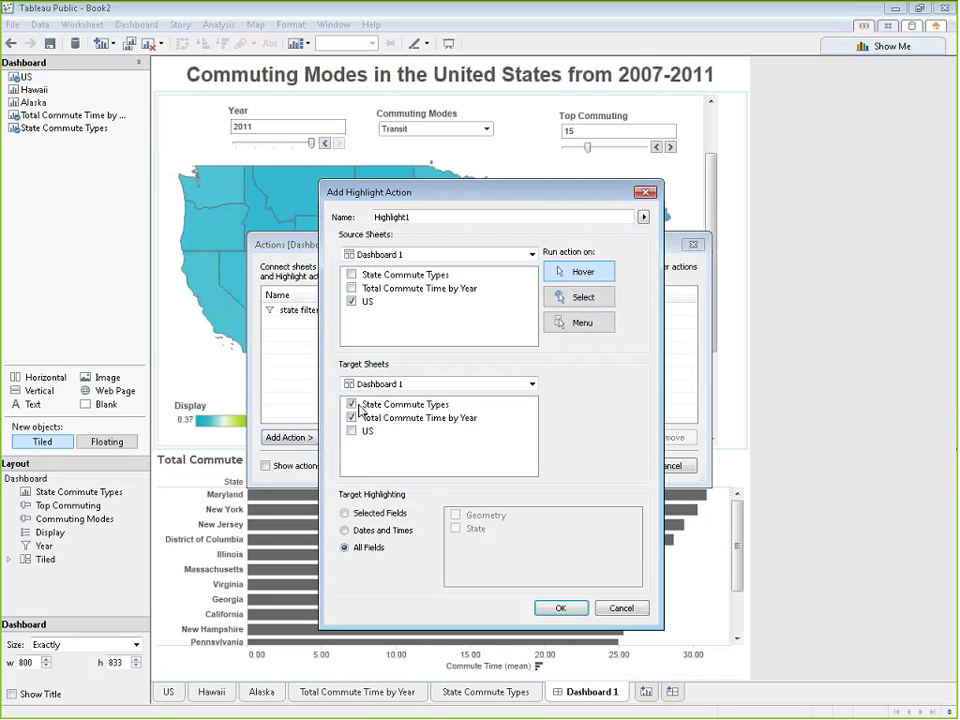
click(351, 404)
click(560, 608)
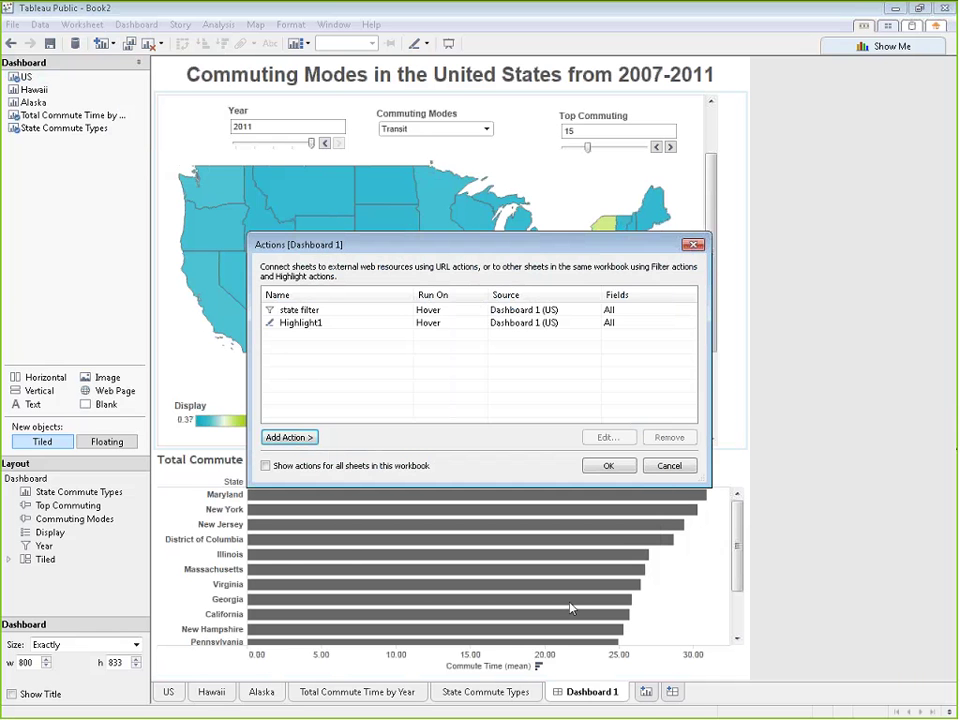
click(608, 466)
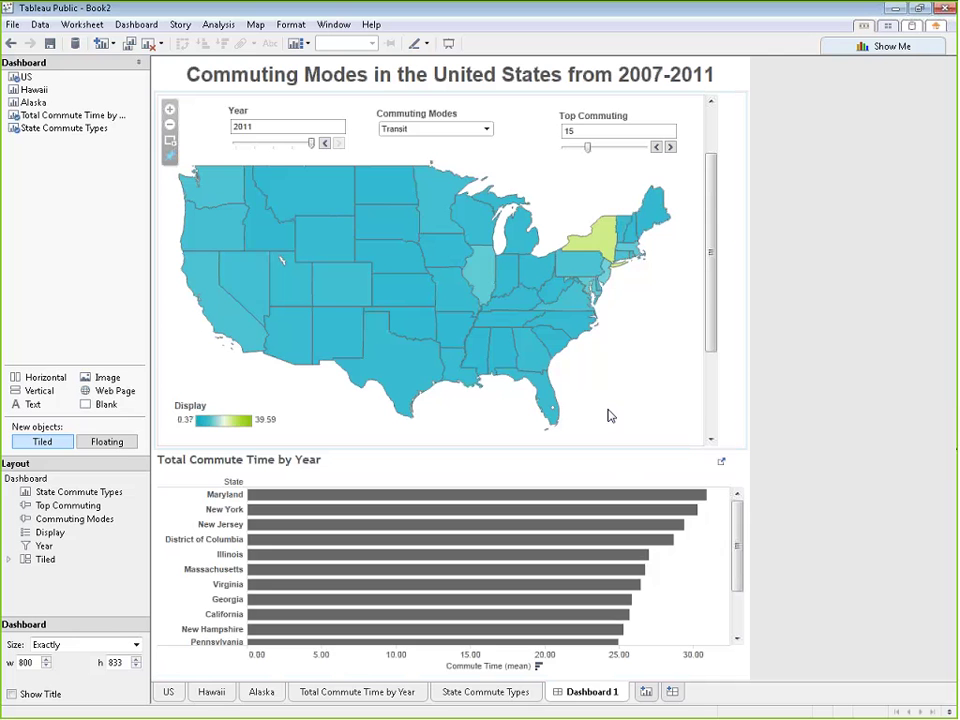
Step: Test the highlighting on several map states and raise the Top Commuting parameter to 50
mouse_move(598, 248)
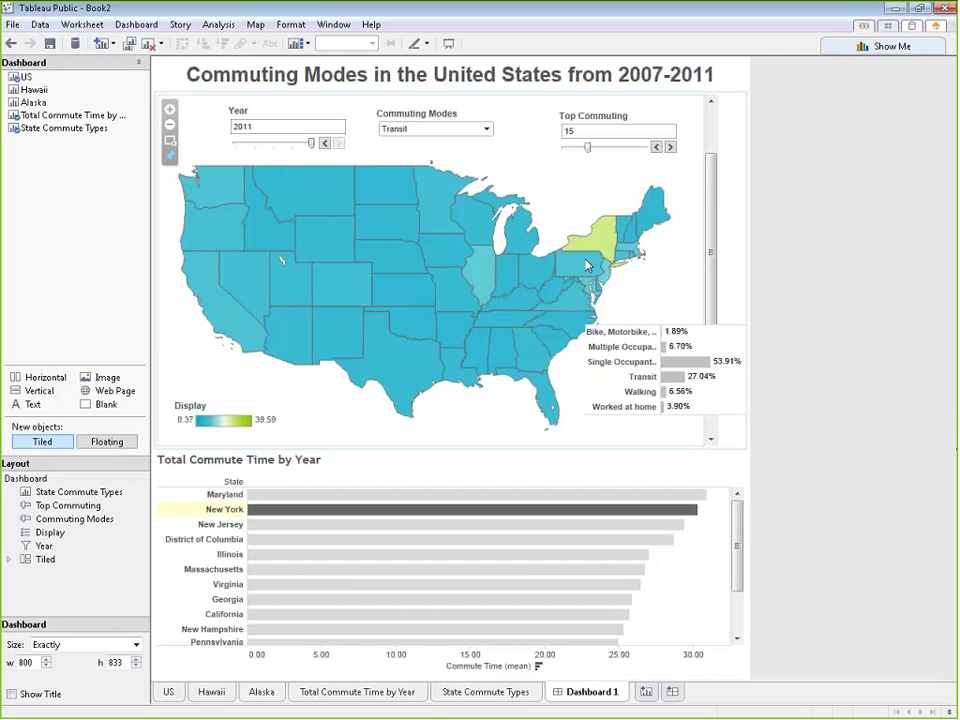
mouse_move(561, 323)
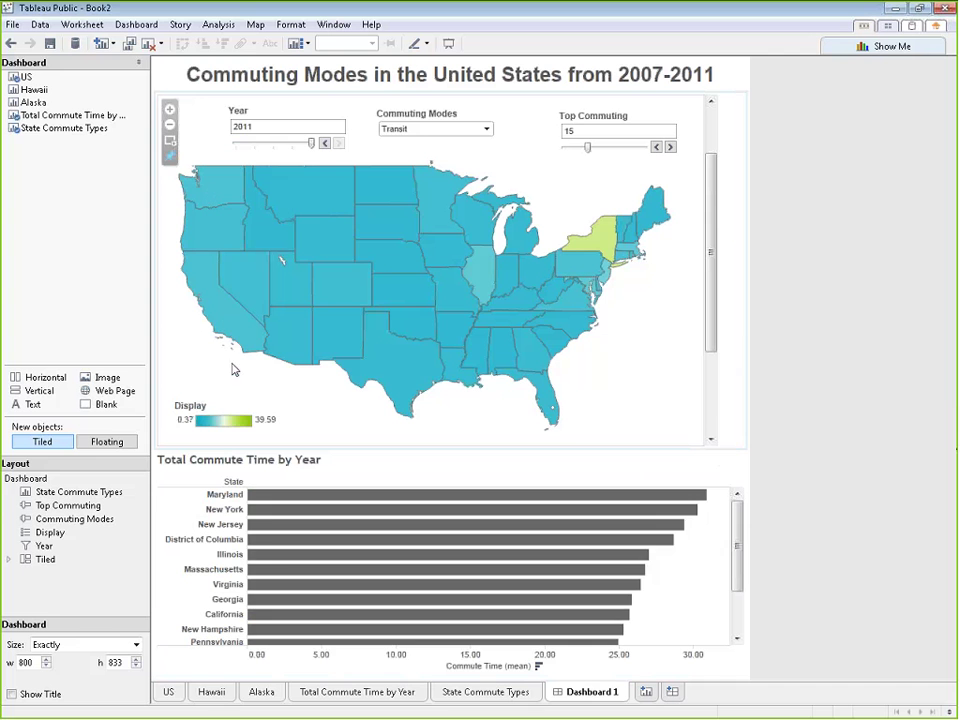
mouse_move(337, 330)
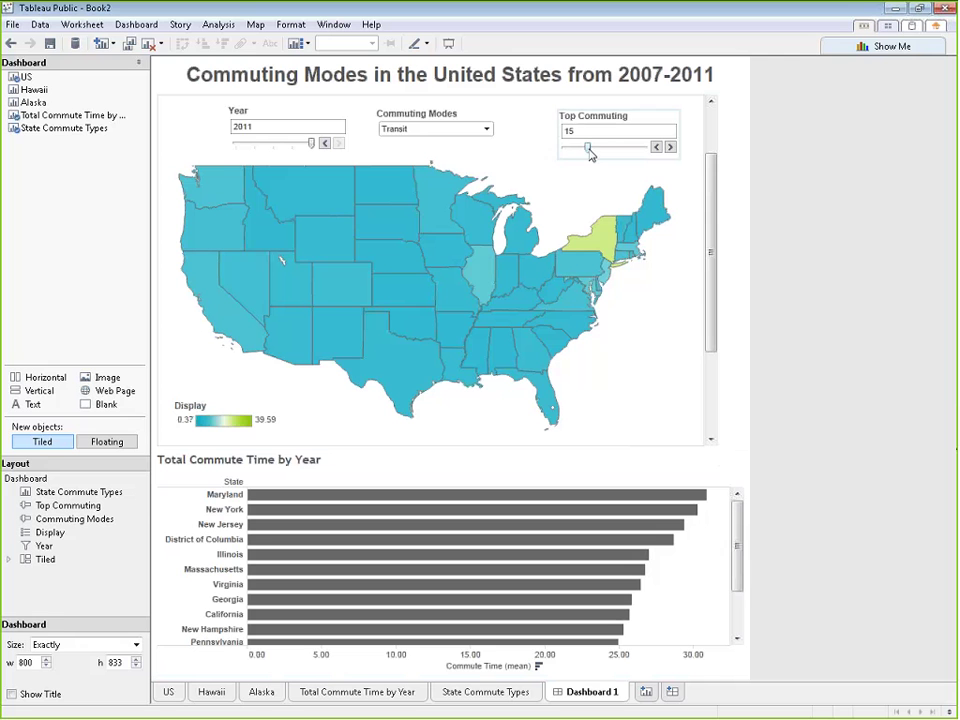
drag(588, 147, 644, 147)
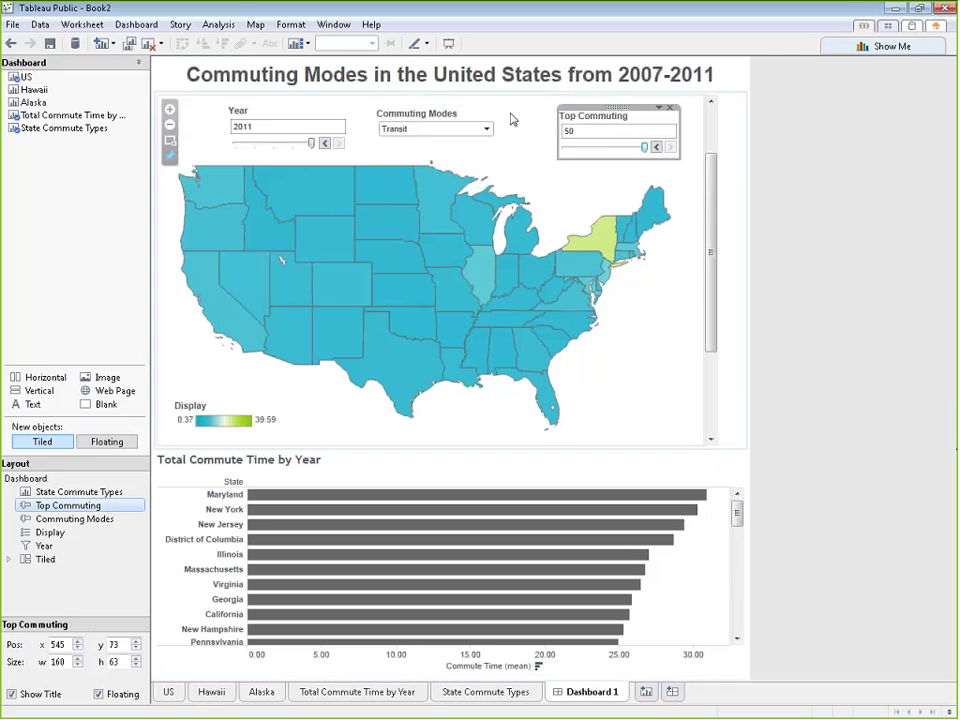
mouse_move(380, 200)
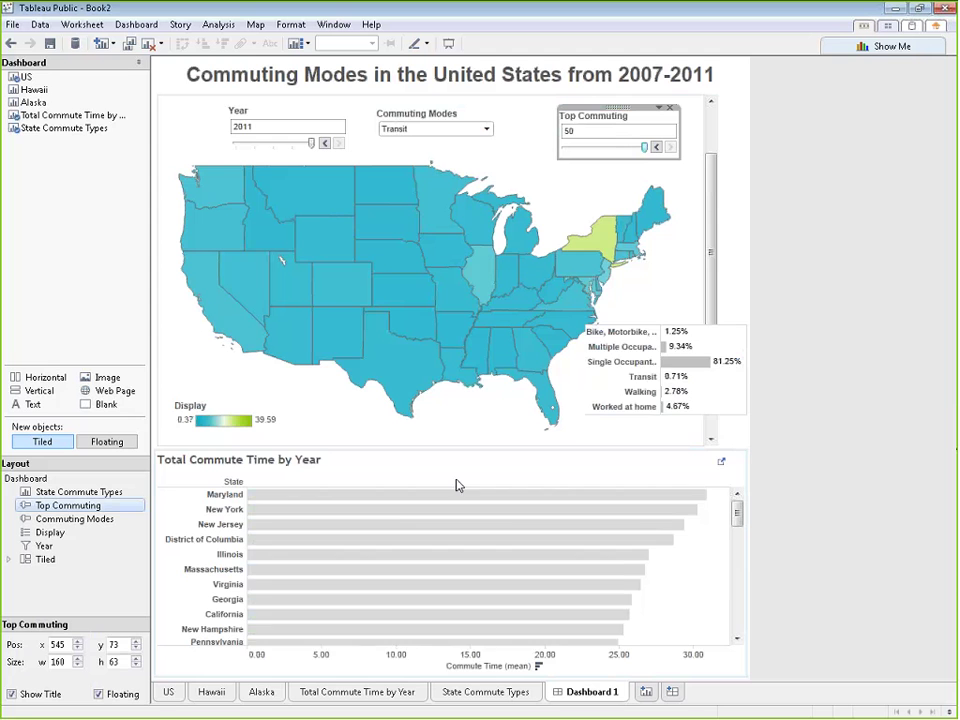
Step: On the Total Commute Time by Year sheet, swap rows and columns and sort the states in ascending order
click(350, 699)
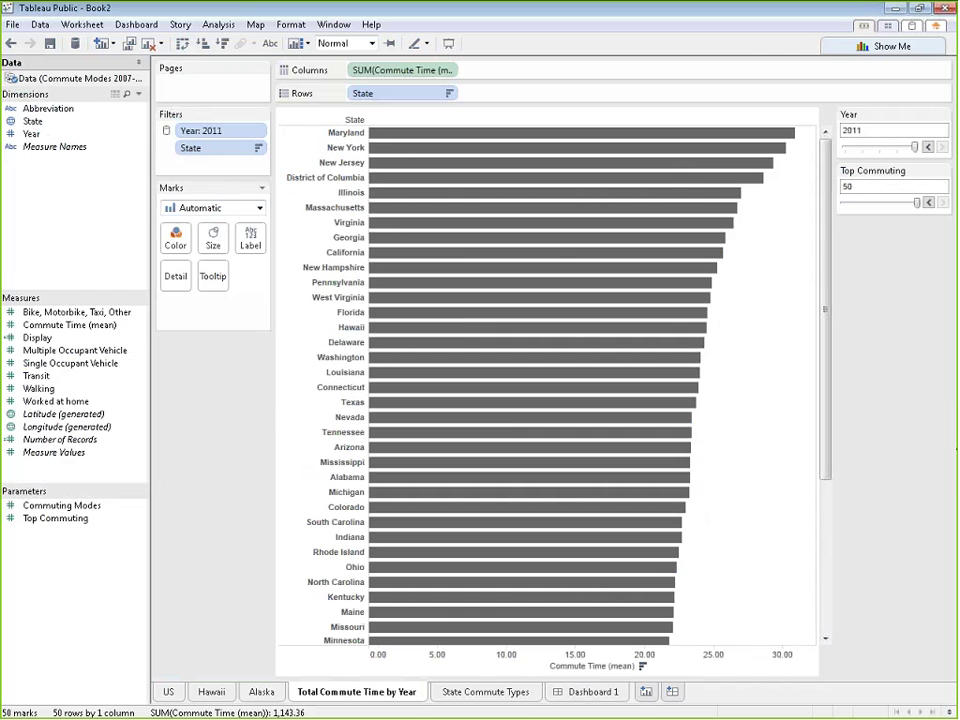
click(183, 45)
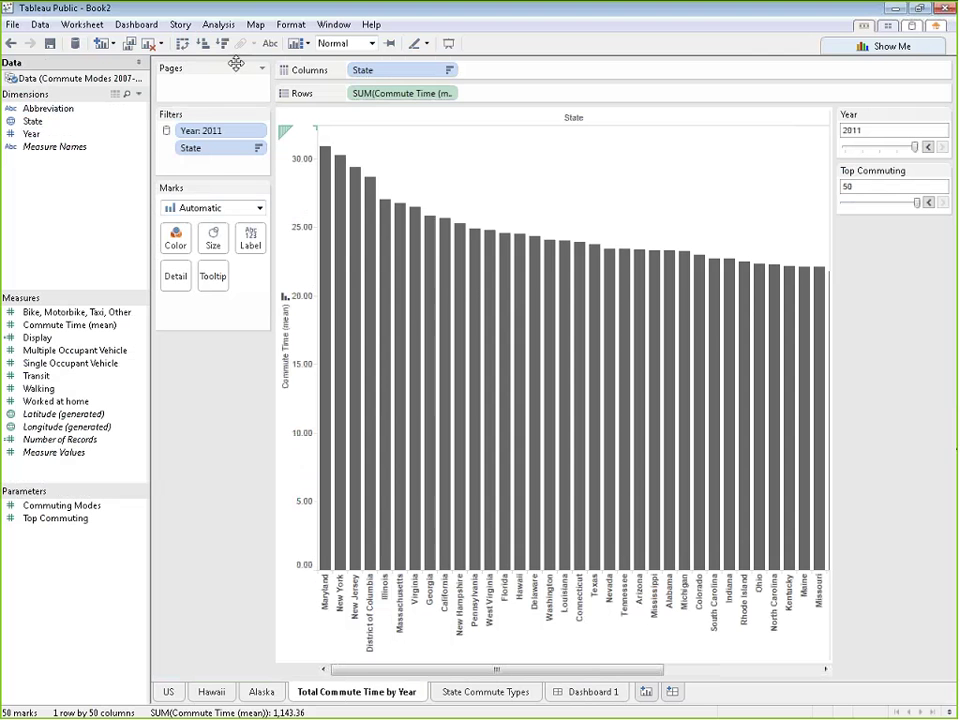
click(203, 43)
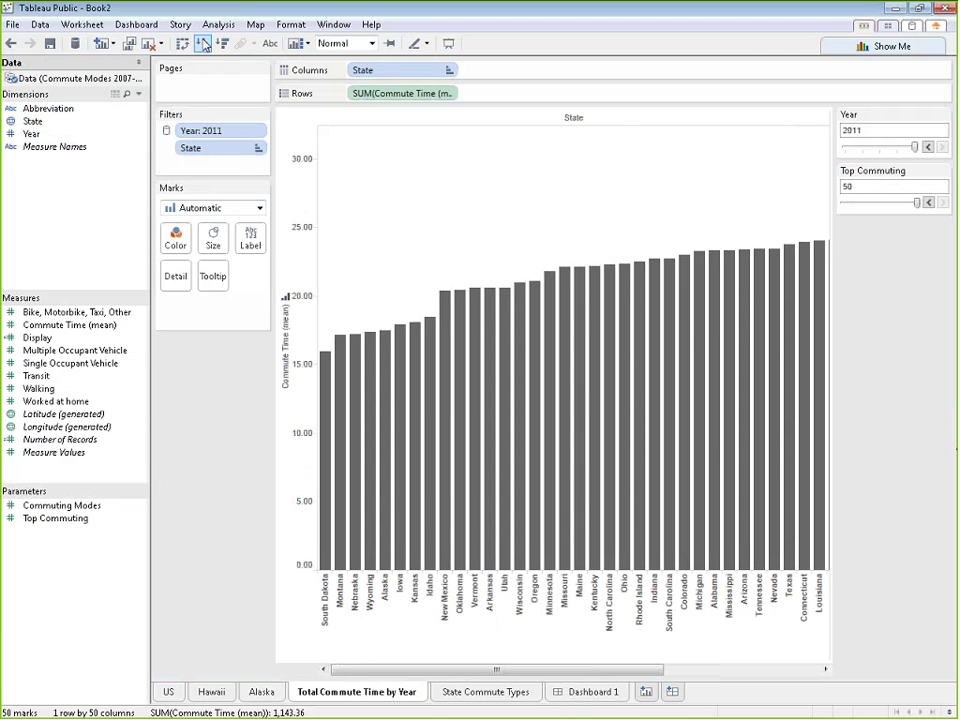
Step: Review the reworked Total Commute Time by Year chart on Dashboard 1, through to its highest commute times
click(575, 700)
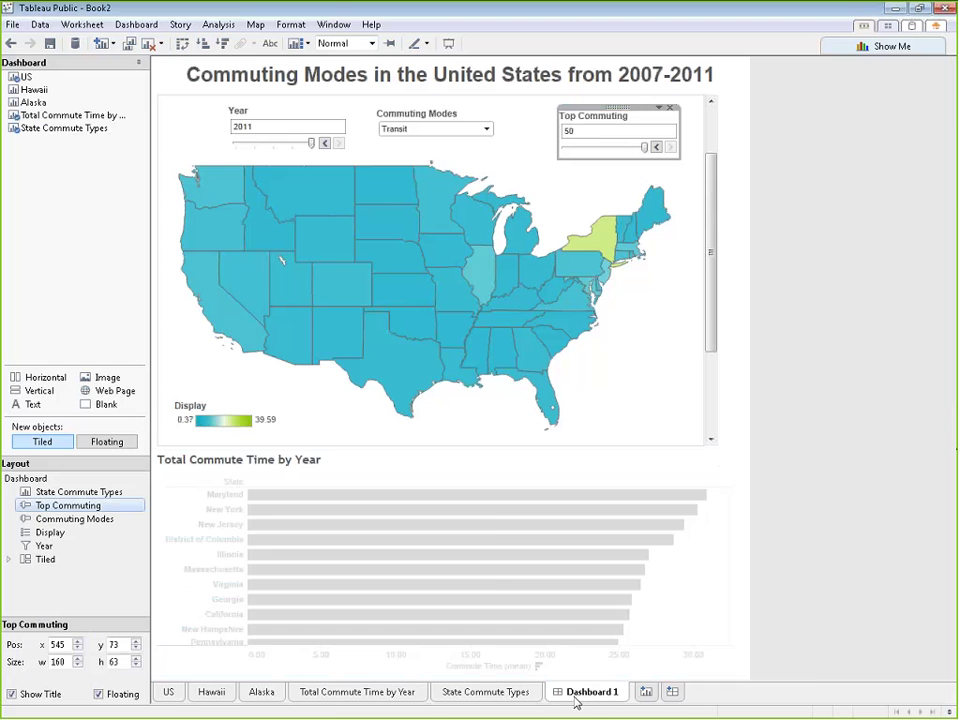
click(578, 648)
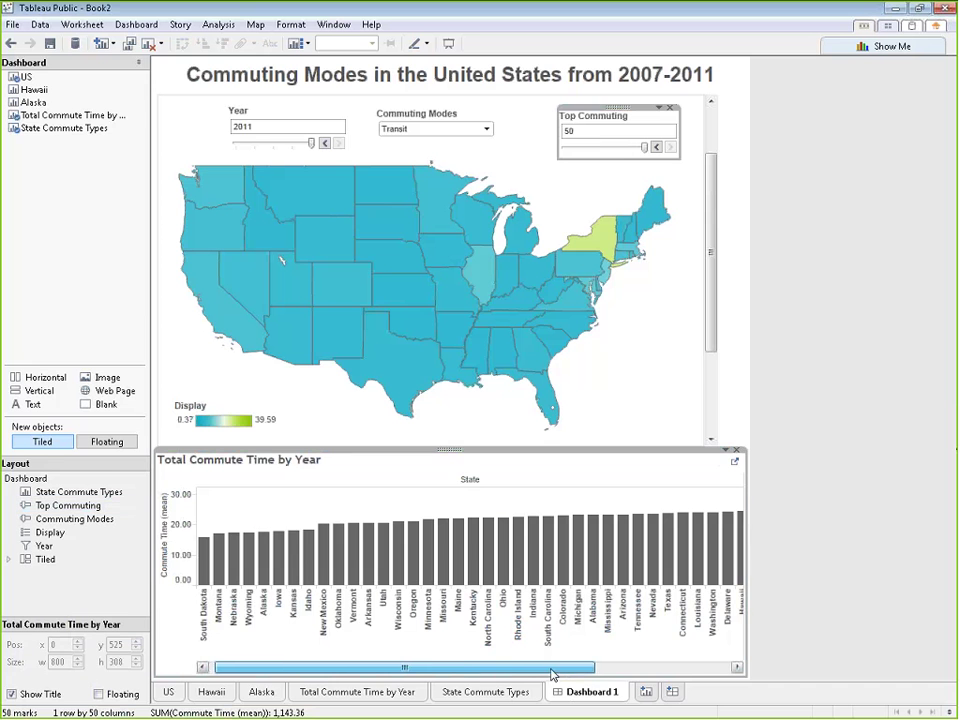
drag(551, 676, 686, 671)
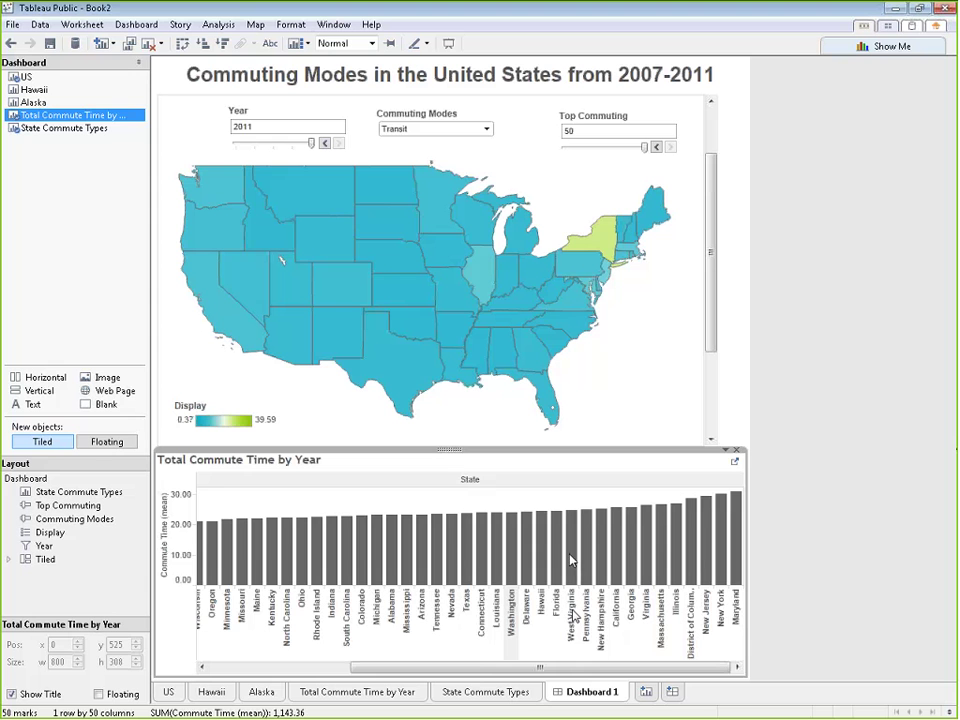
Step: Fit the Total Commute Time by Year chart to the entire view on the dashboard
click(371, 43)
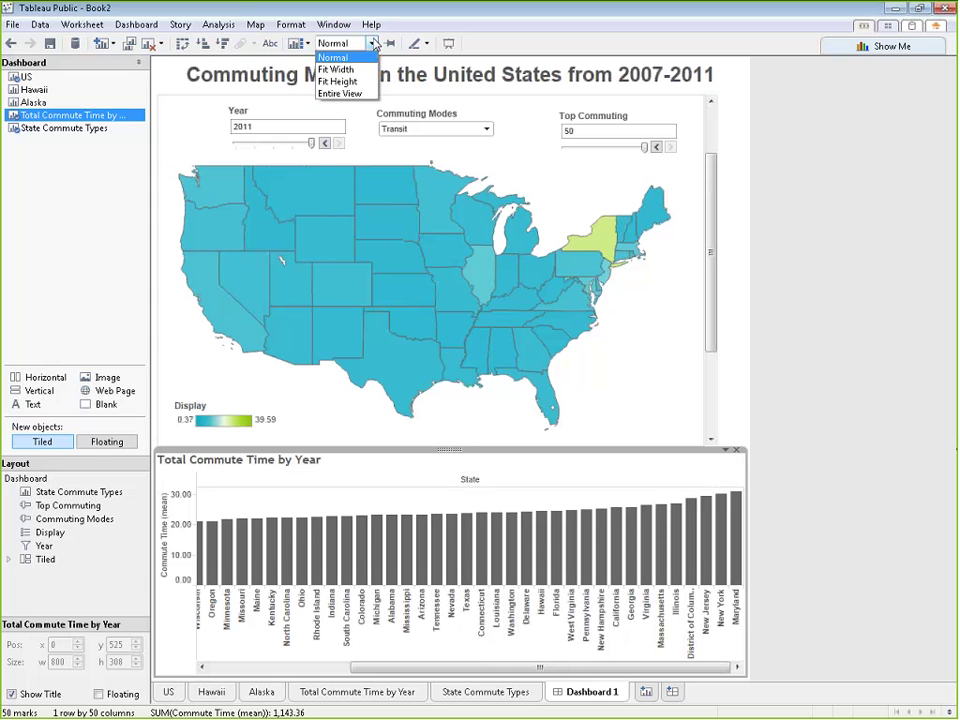
click(343, 93)
click(536, 194)
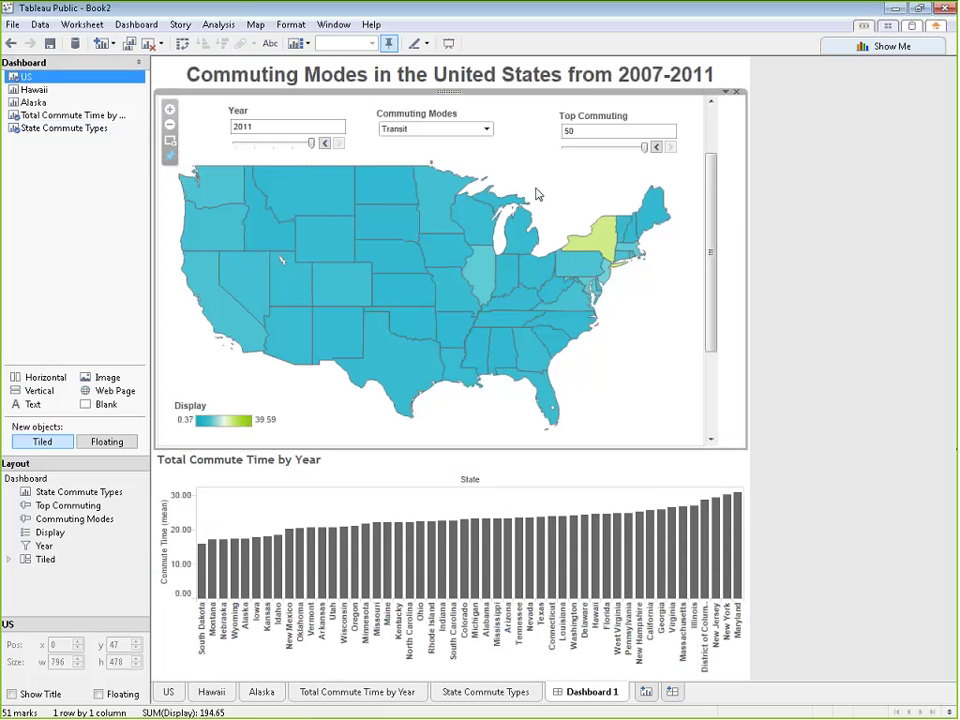
click(628, 484)
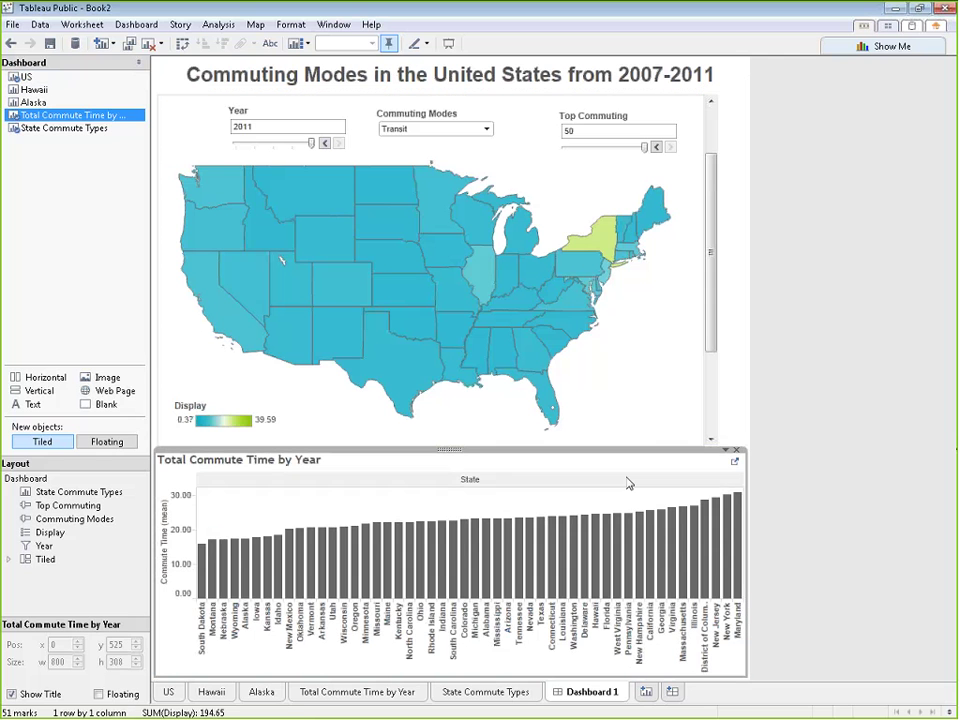
mouse_move(538, 386)
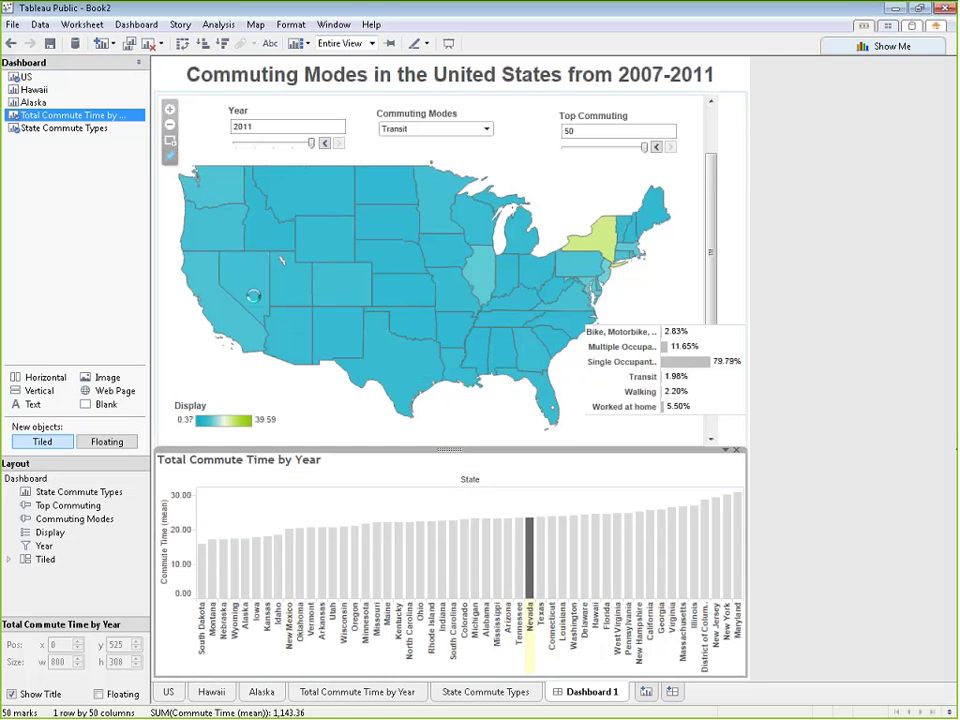
click(860, 565)
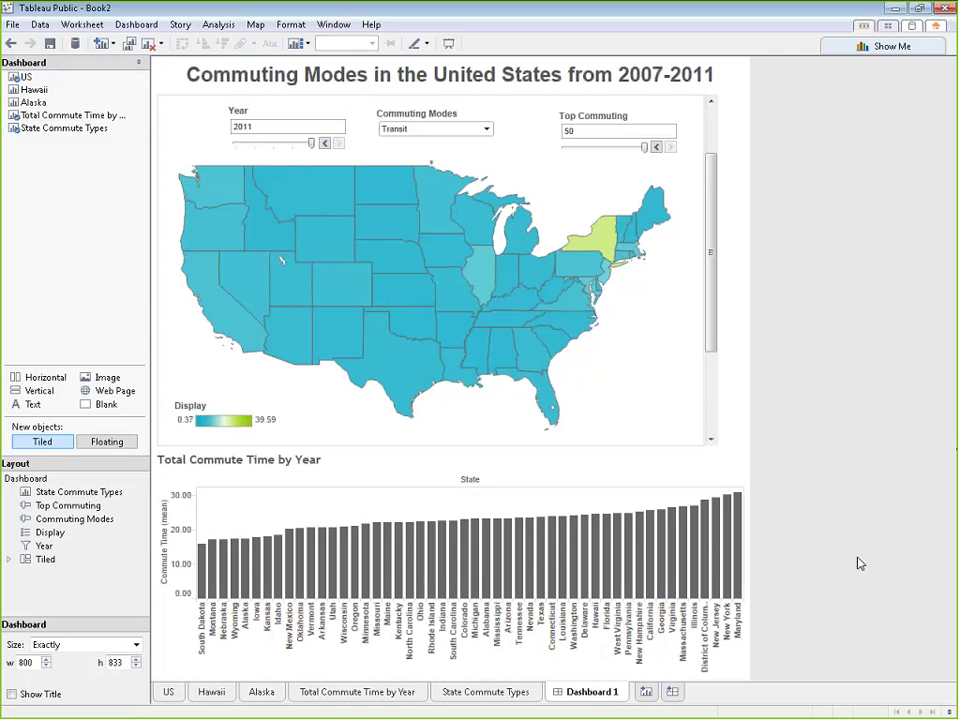
Step: Hide the State column field label on the Total Commute Time by Year chart
click(469, 478)
right_click(472, 480)
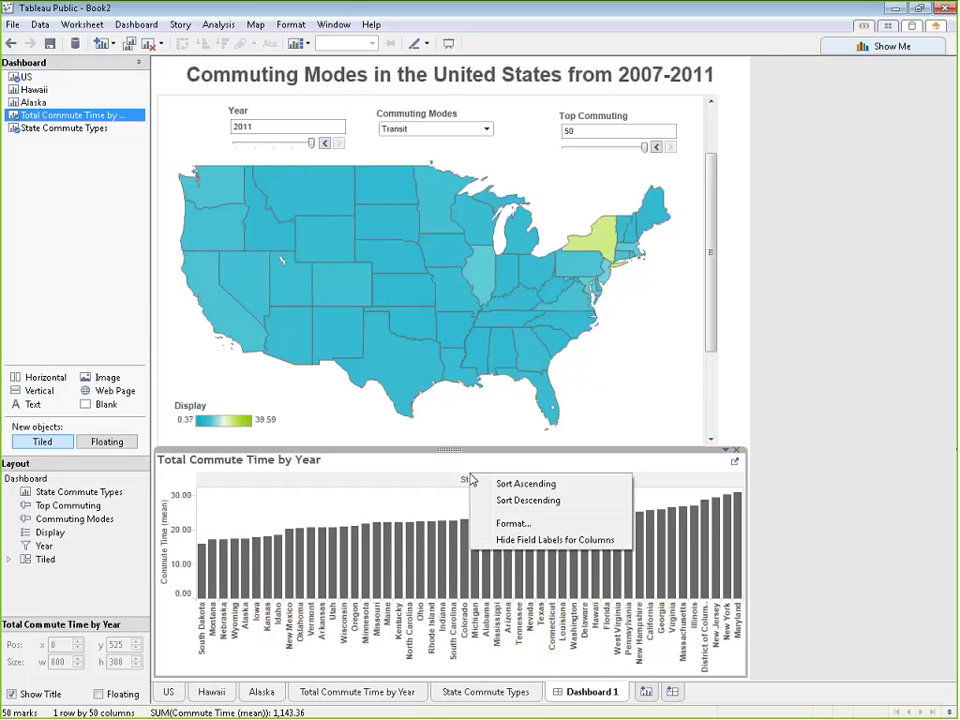
click(491, 539)
click(842, 465)
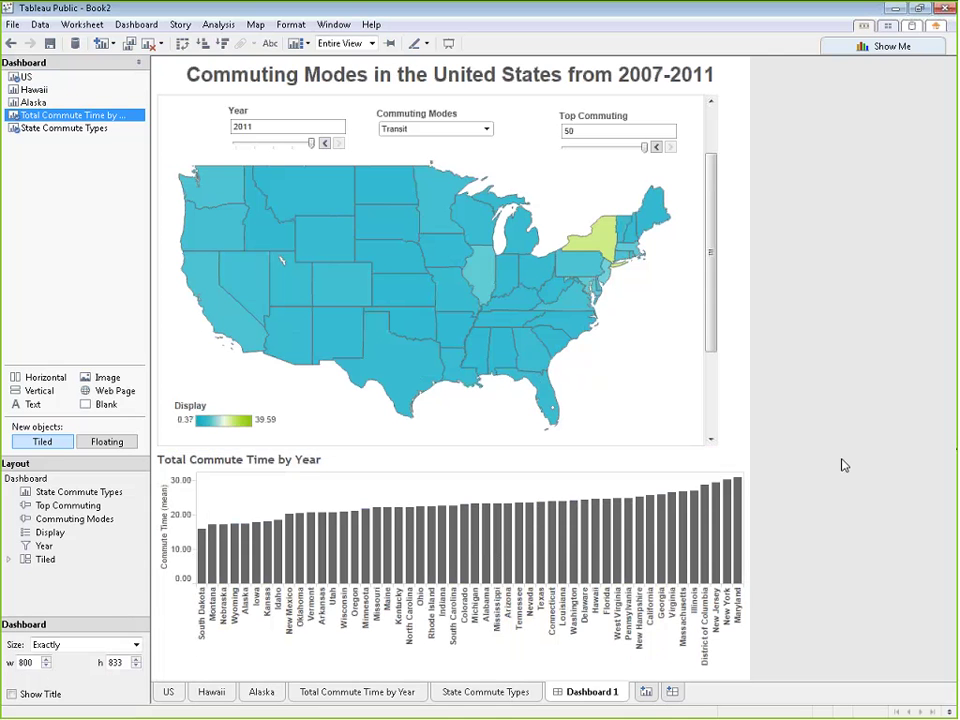
Step: Check the hover highlighting on several map states and review the dashboard's actions and the action types that can be added
mouse_move(545, 397)
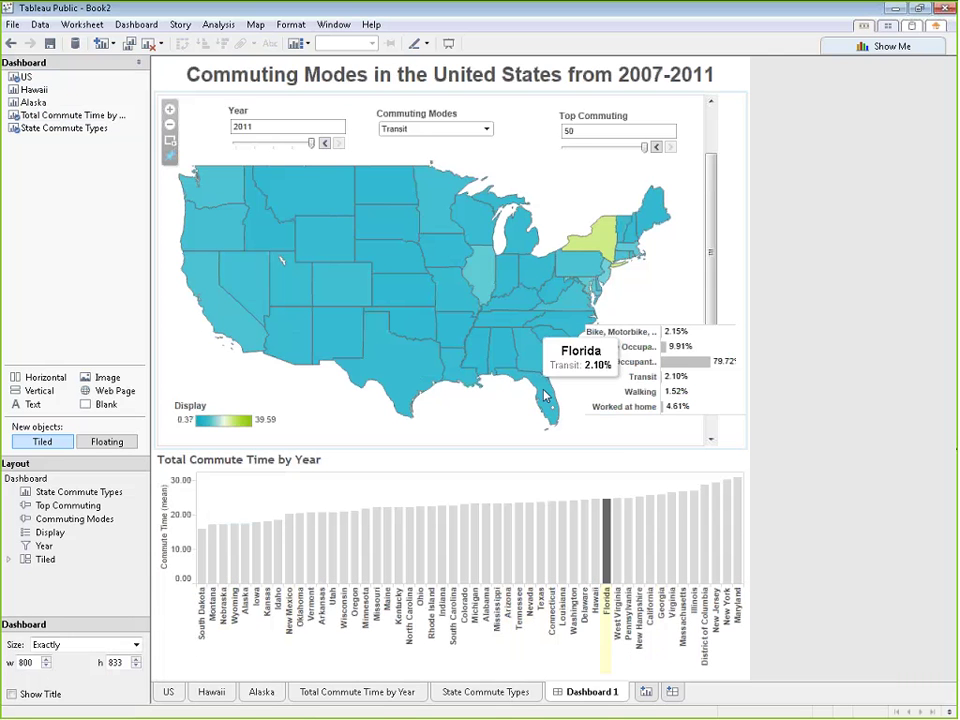
mouse_move(304, 341)
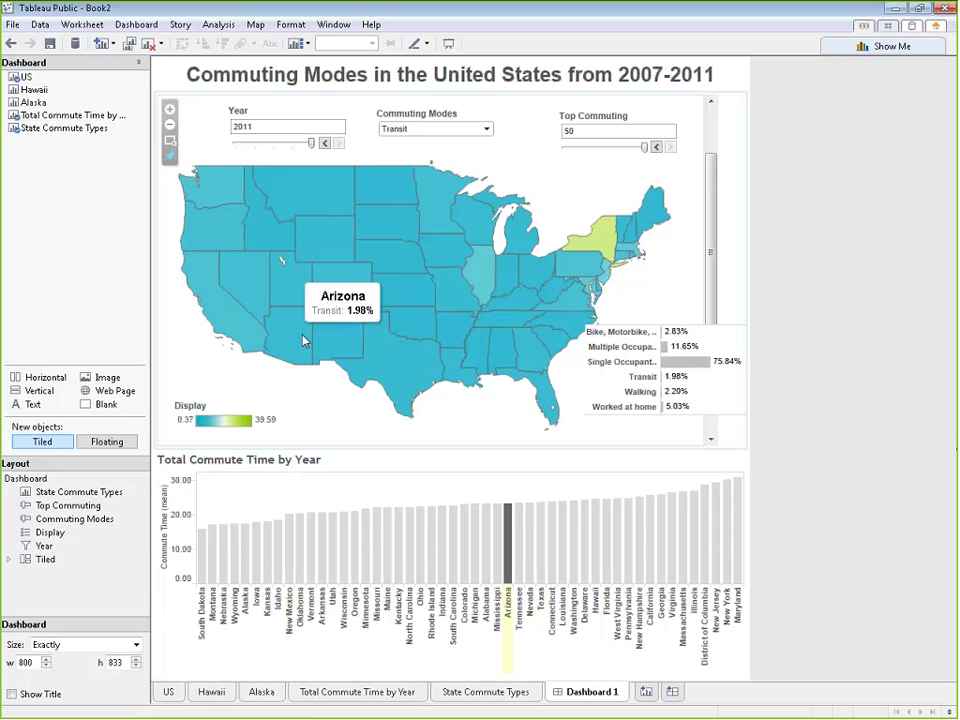
mouse_move(240, 217)
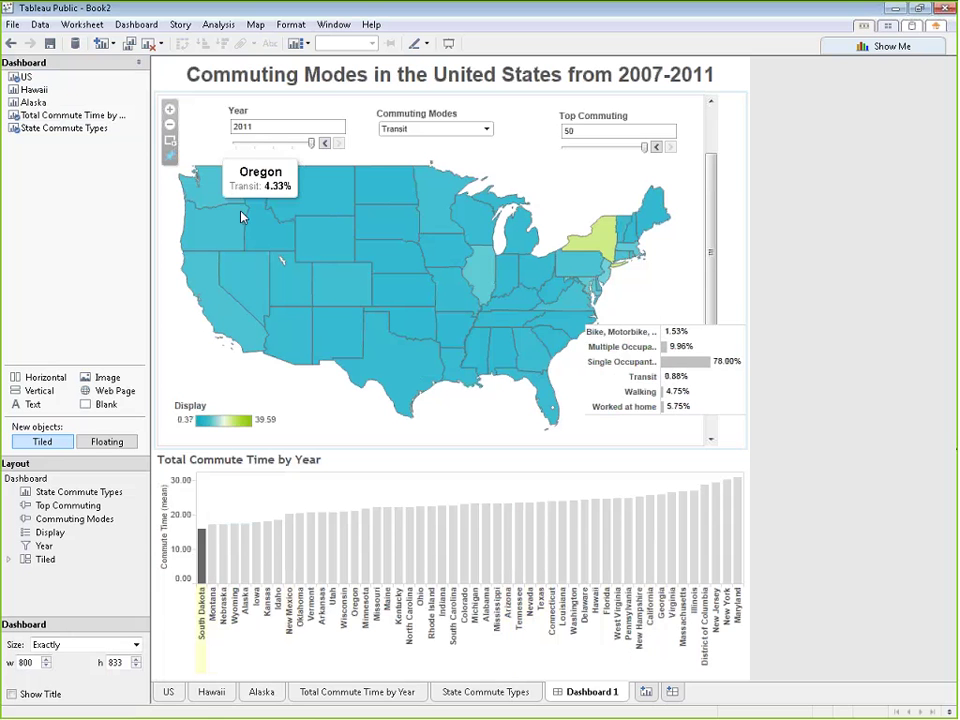
click(136, 24)
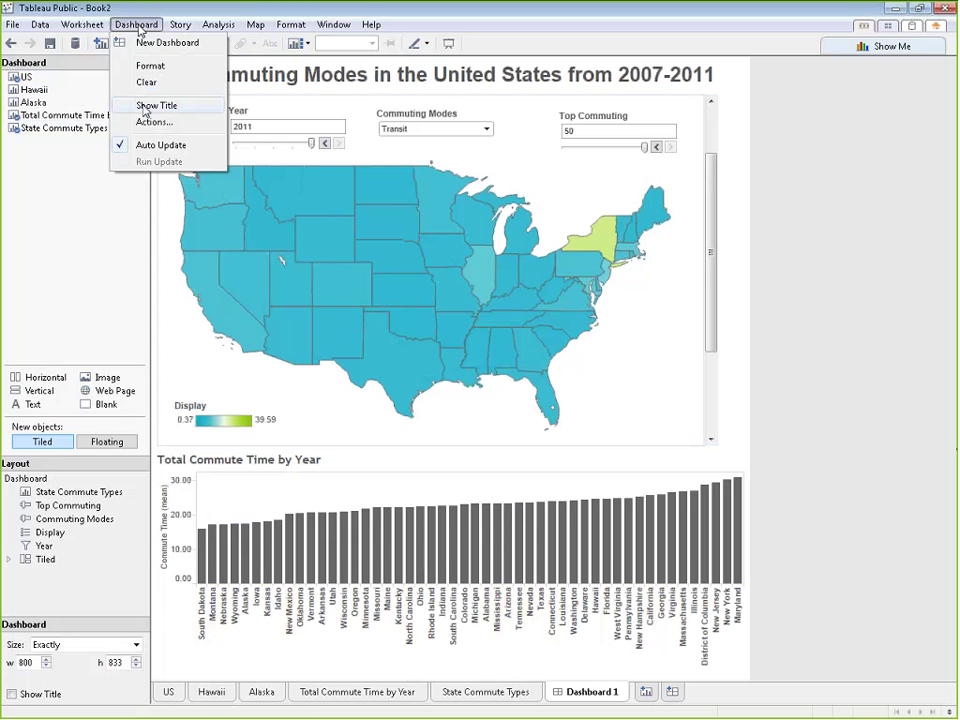
click(152, 121)
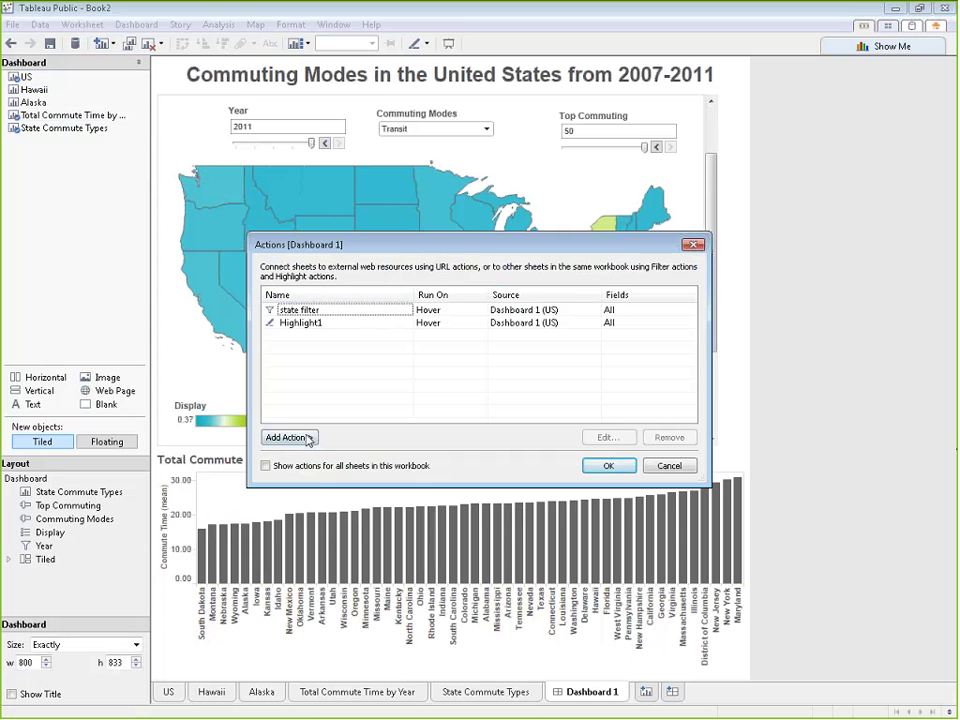
click(306, 438)
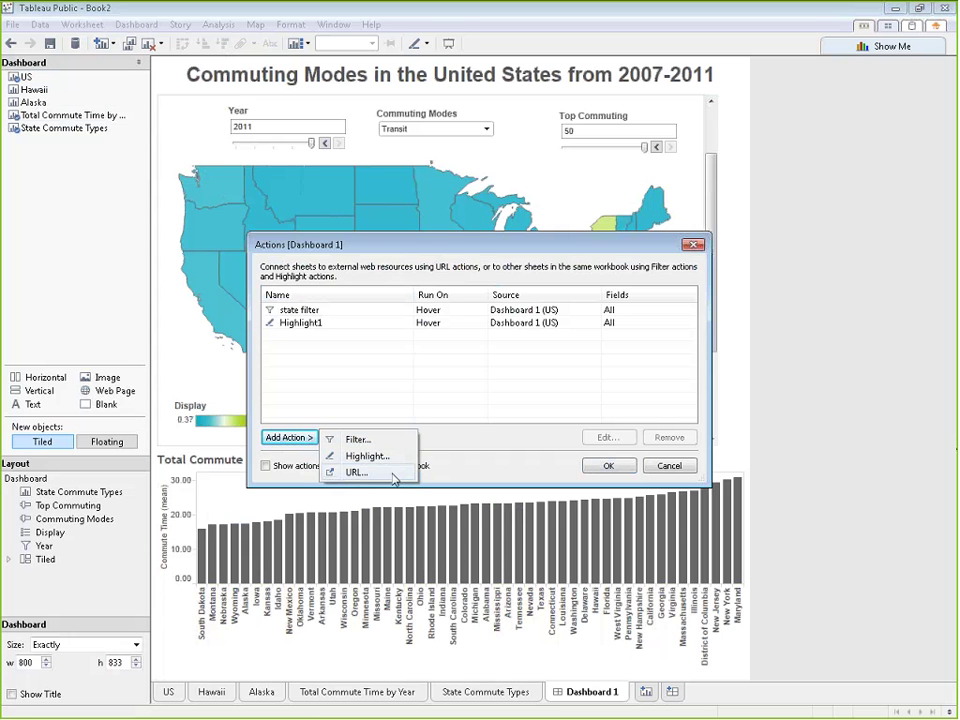
click(607, 465)
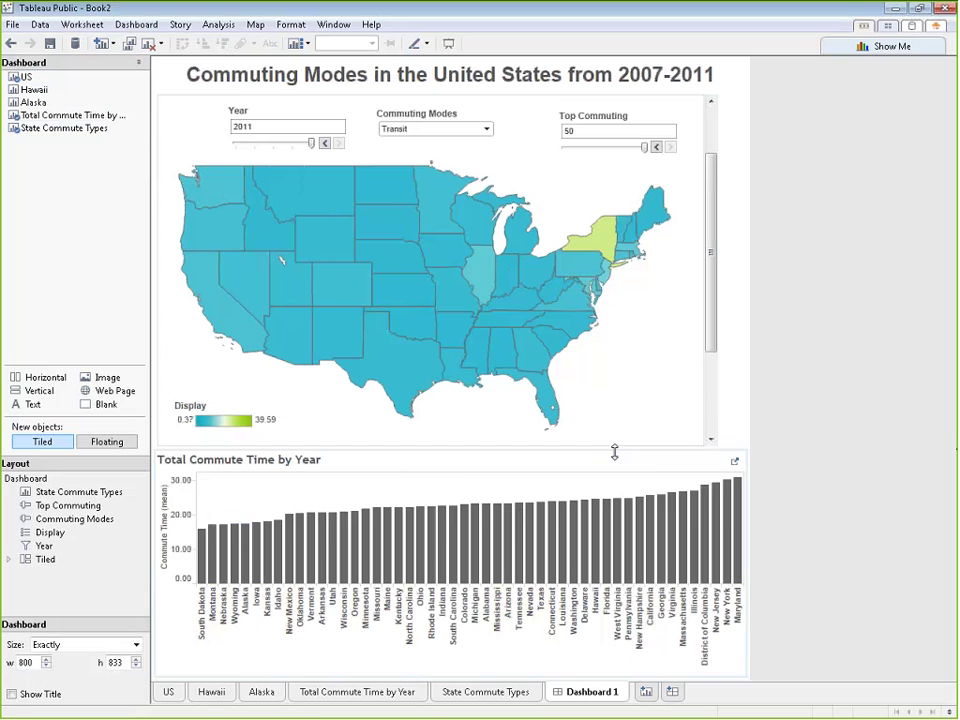
mouse_move(590, 233)
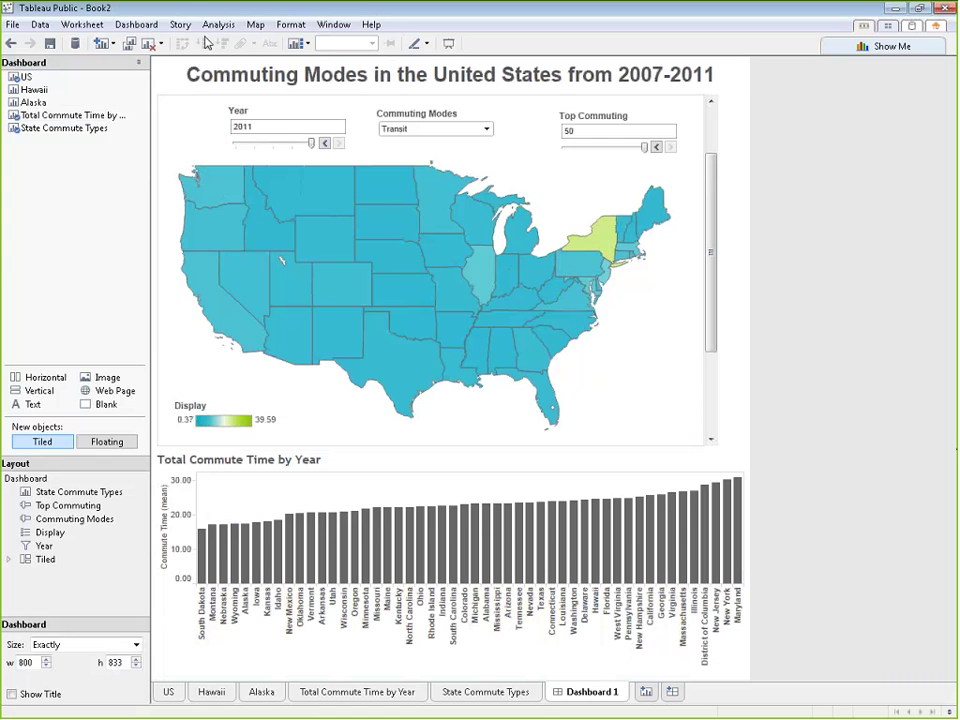
Step: Start saving the workbook to the web as a new copy and log on with the account password
click(12, 24)
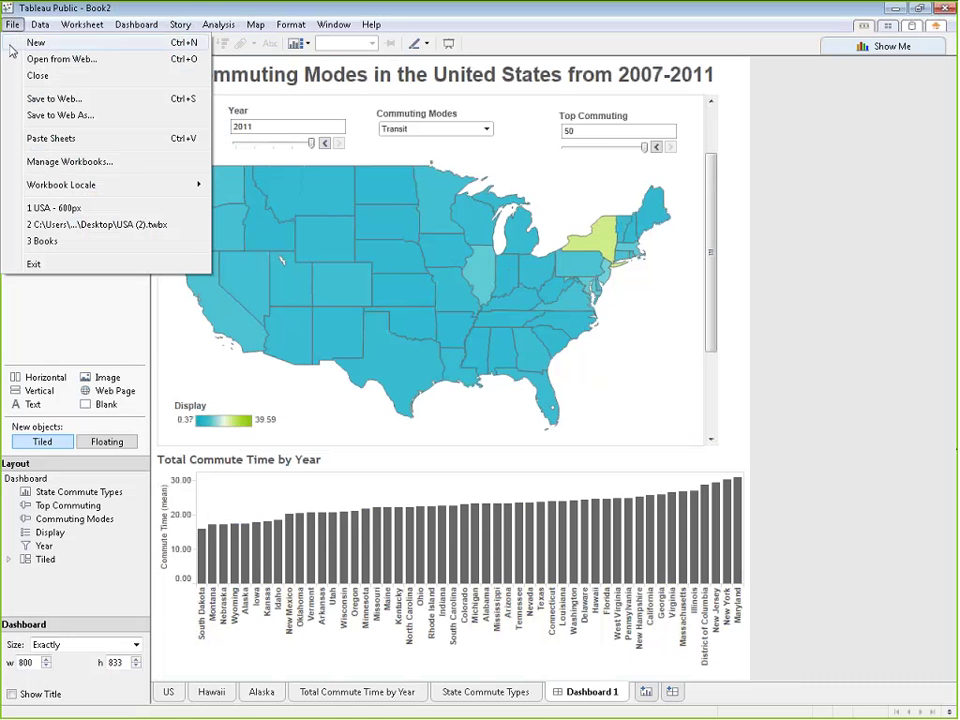
click(30, 117)
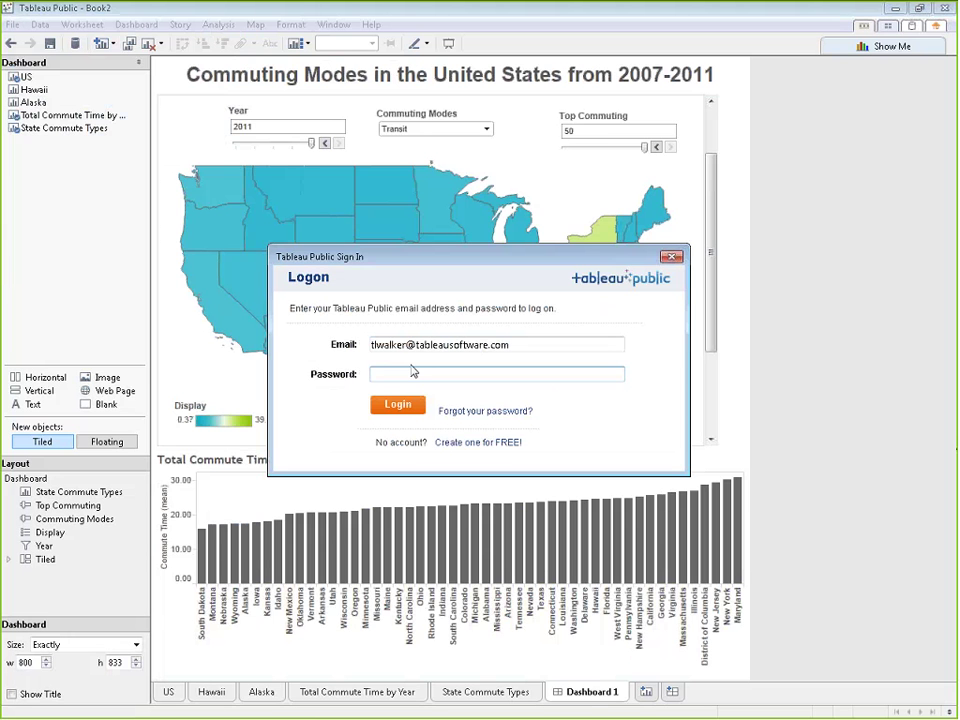
text(••••••••)
key(Return)
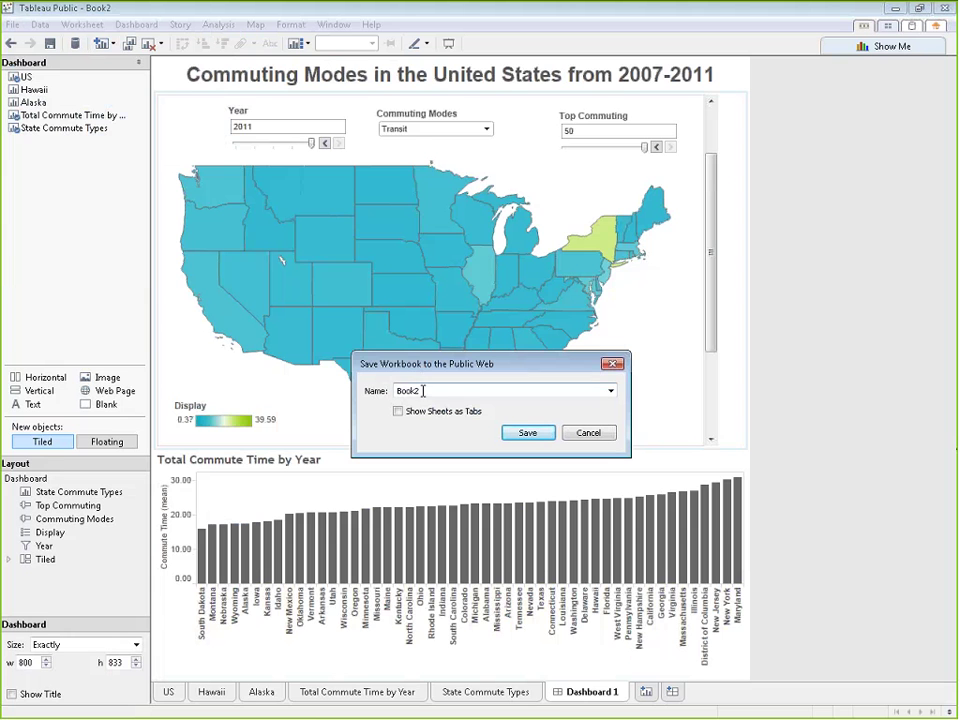
Step: Name the workbook "commuting modes" and save it to the public web without showing sheets as tabs
drag(420, 391, 381, 390)
text(commuting )
text(modo)
key(BackSpace)
text(es)
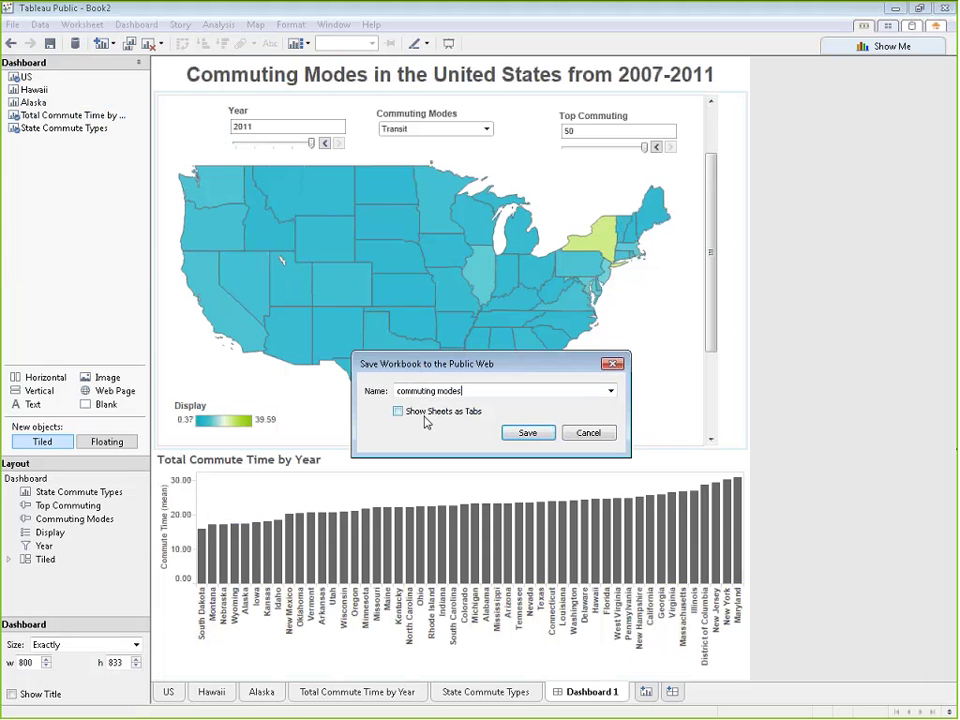
click(528, 433)
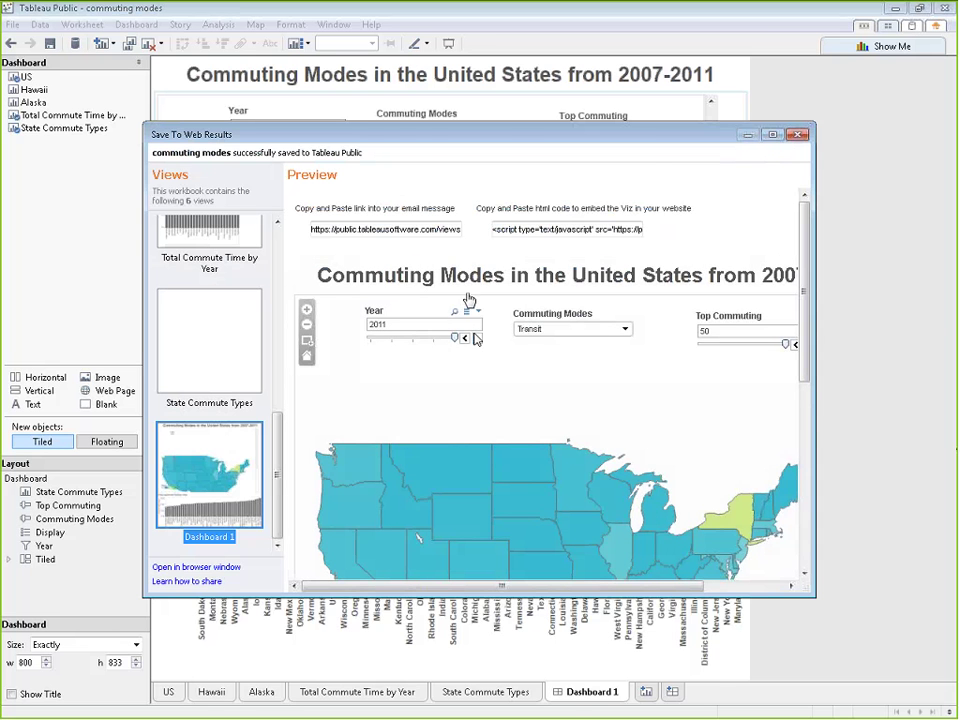
Step: Maximize the published dashboard preview, try its Year filter at 2010 and look over the map and chart
click(772, 134)
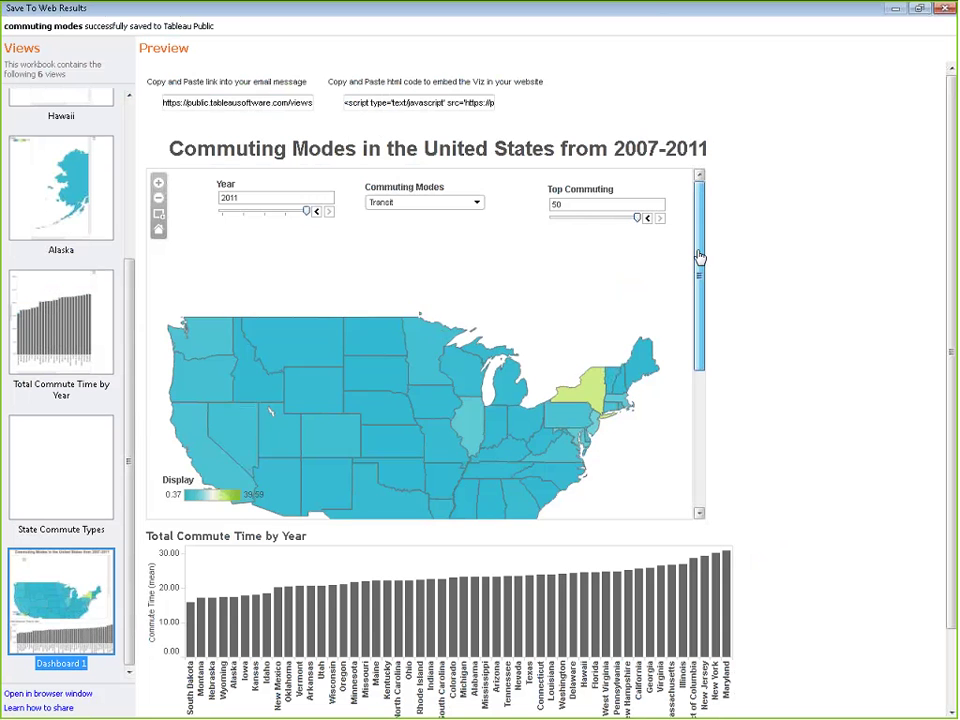
drag(699, 253, 699, 323)
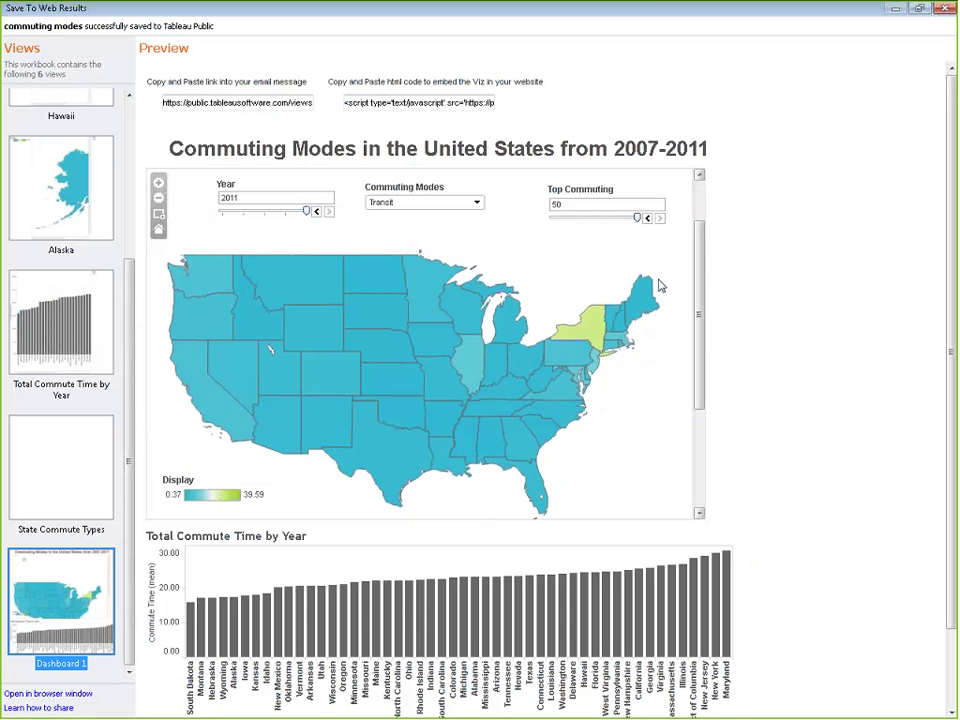
click(316, 211)
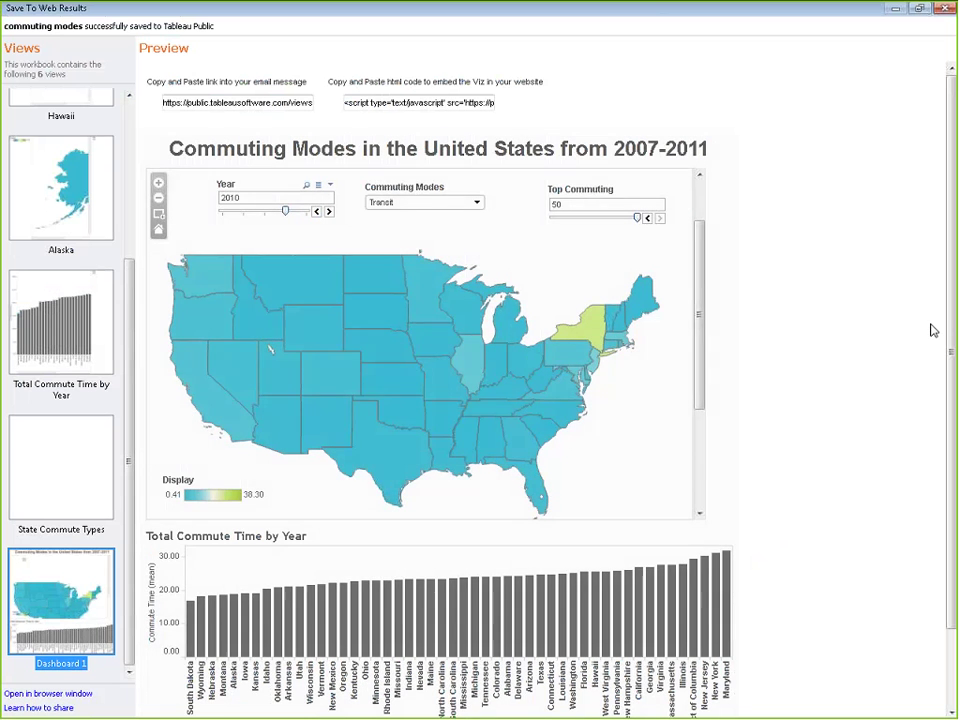
scroll(952, 352, down, 1)
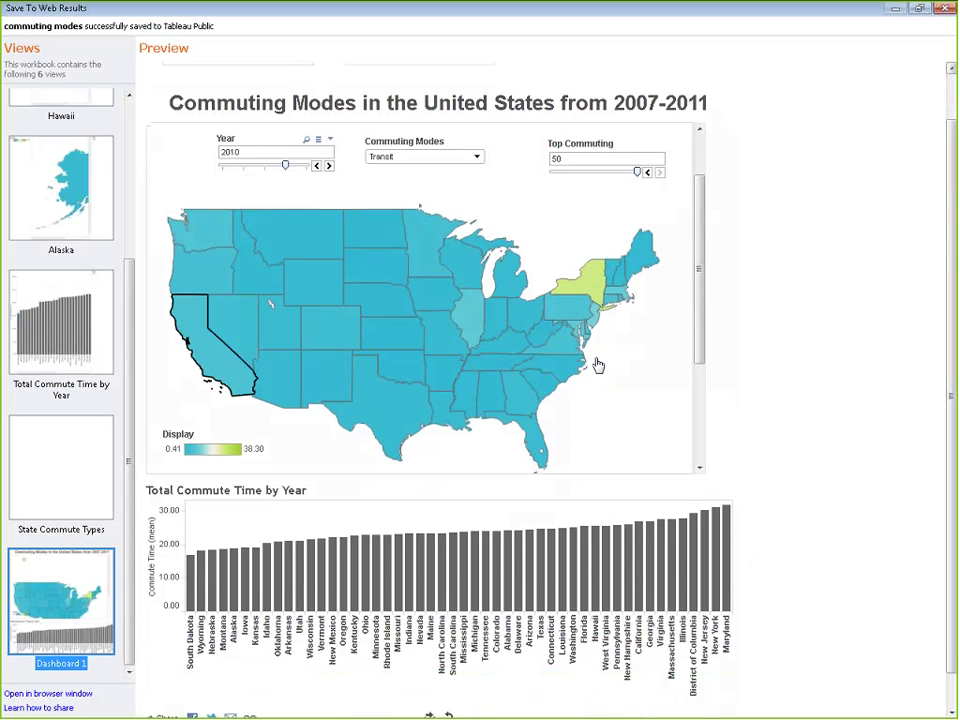
scroll(952, 218, up, 1)
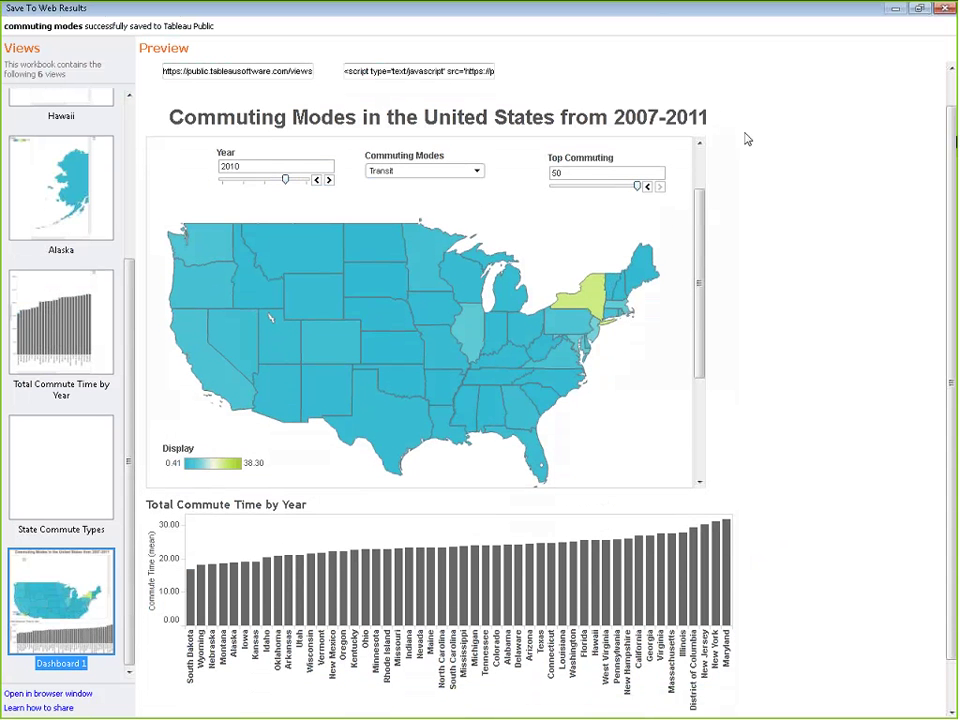
Step: Select the shareable email link in the save results and restore the results window to its smaller size
click(289, 73)
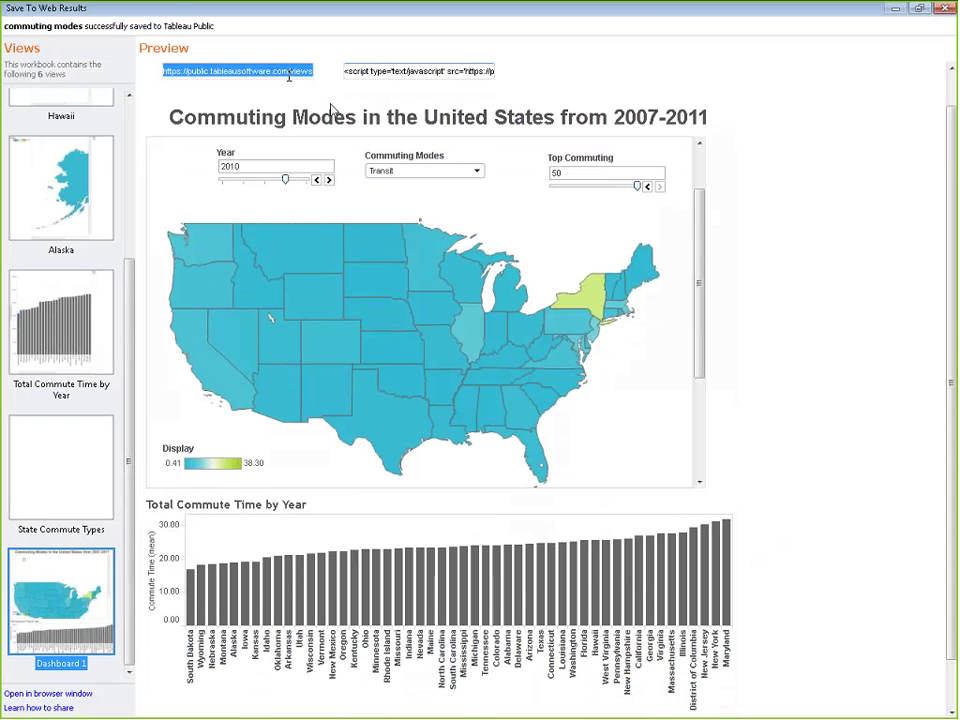
click(919, 399)
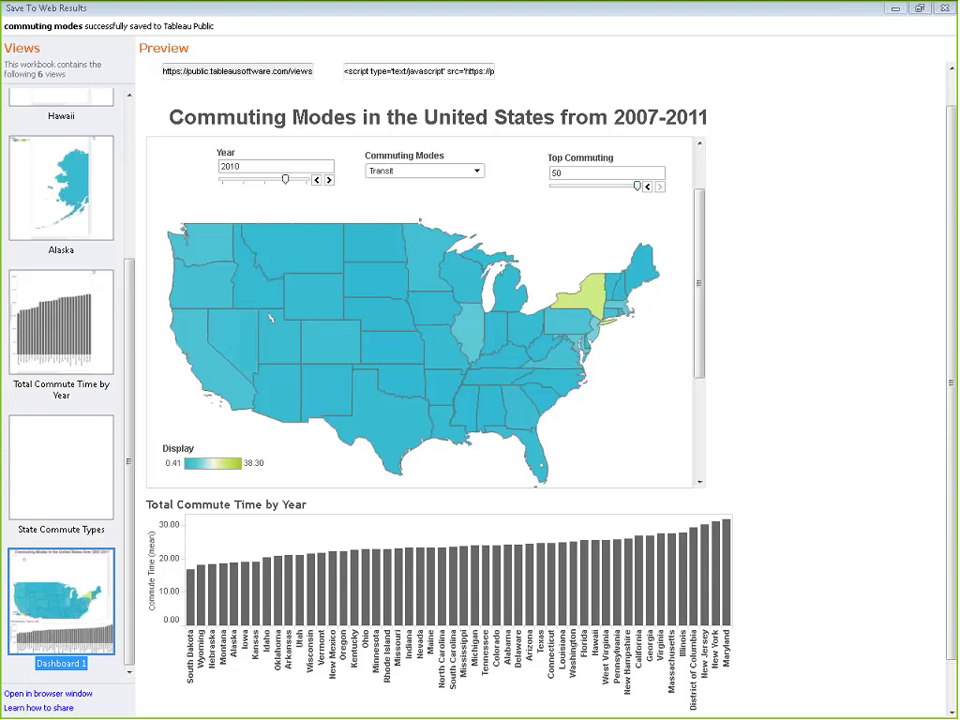
drag(745, 9, 797, 43)
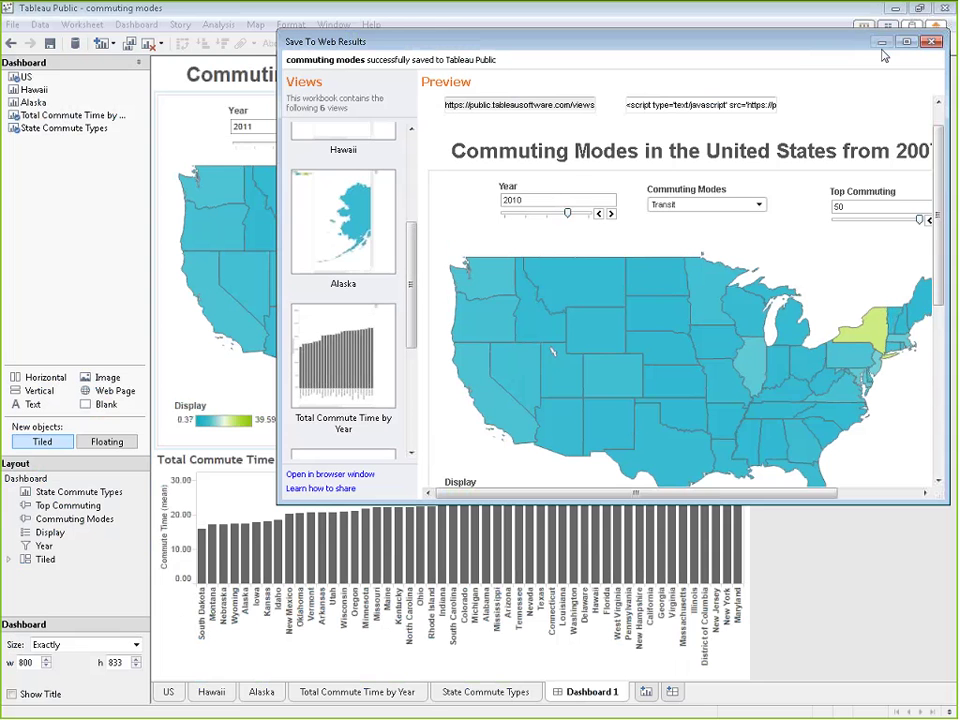